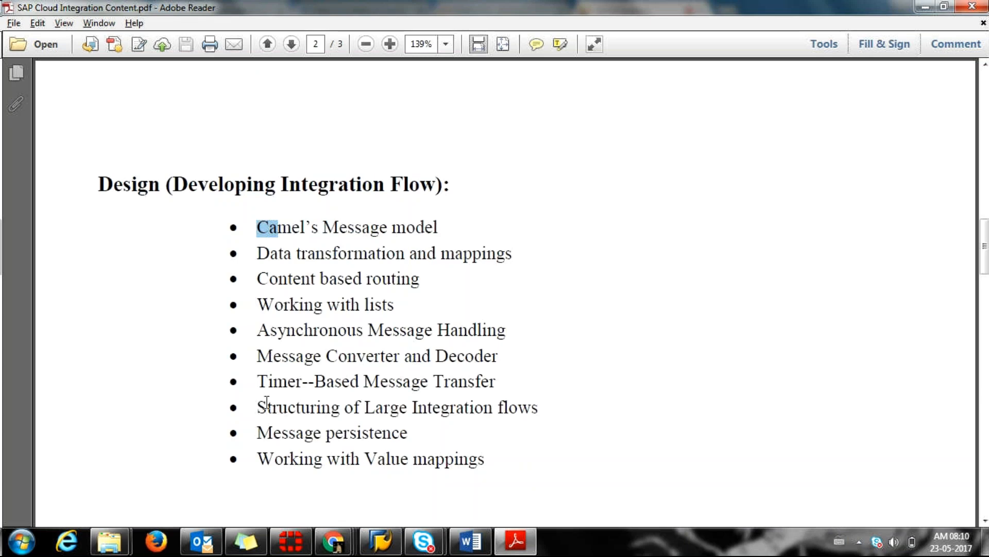
Review the Design topics in the course PDF, highlight "Message persistence", and move on to the SAP Cloud Adapters section
left_click_drag(412, 427, 257, 436)
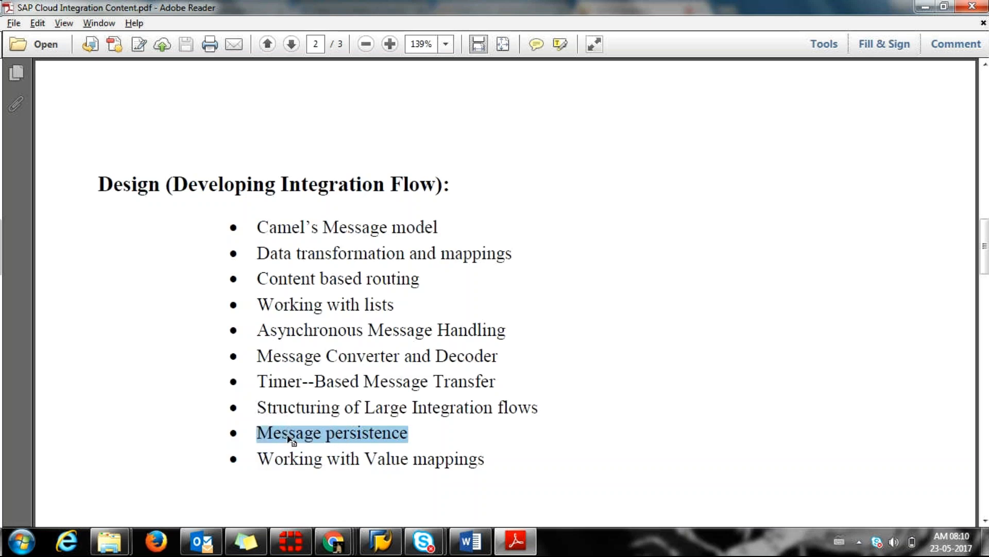
left_click(482, 381)
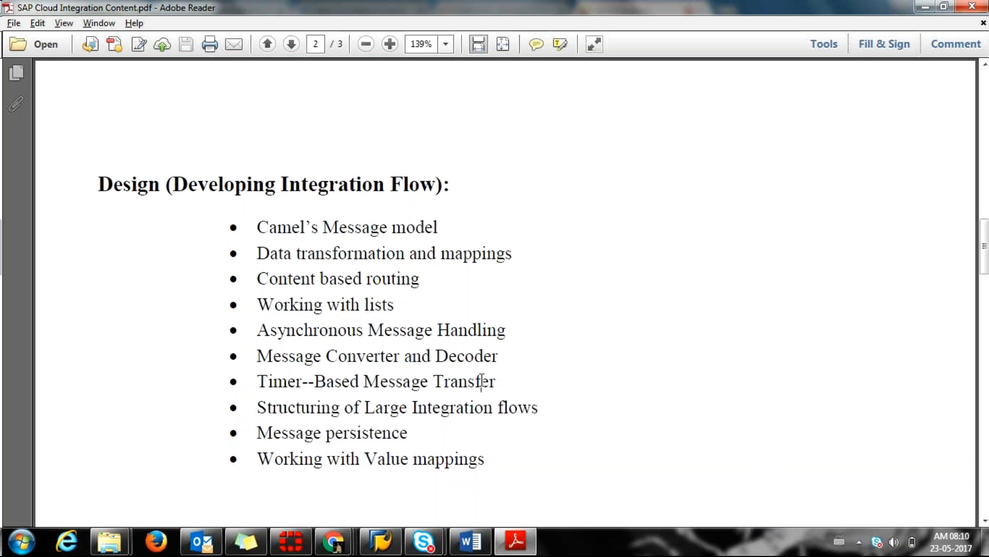
key("Page_Down")
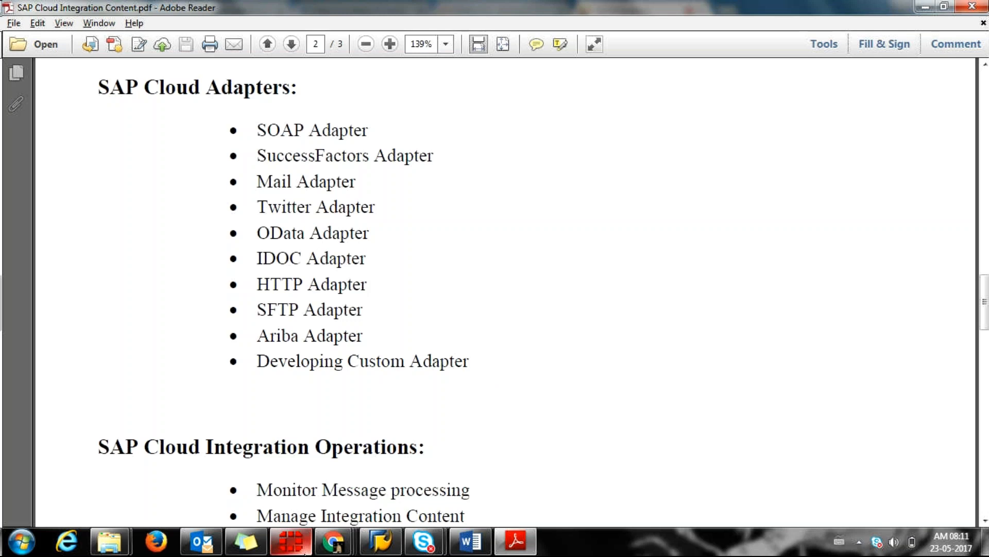
Close the SAP Cloud Integration Content PDF, return to the GoToMeeting window in Chrome, and show the system calendar
mouse_move(353, 551)
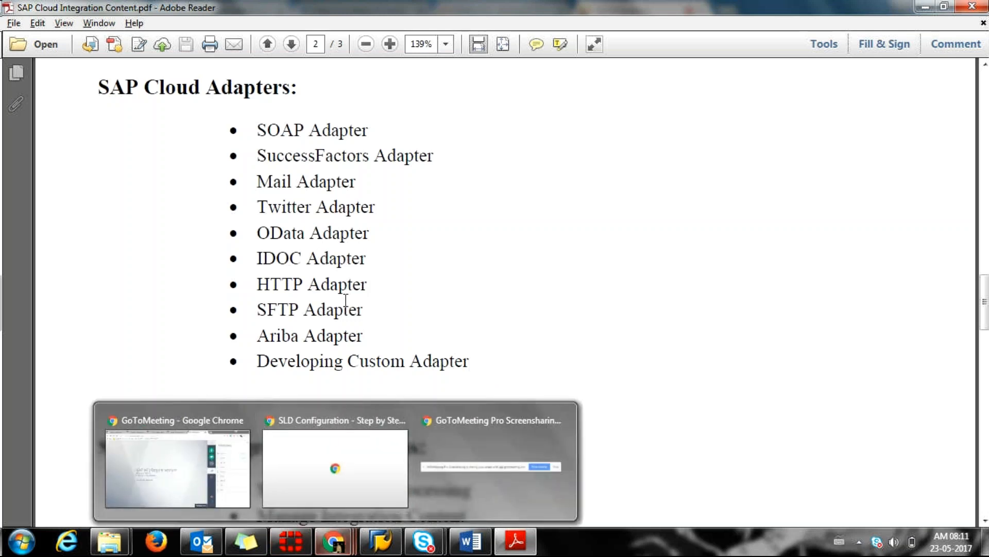
left_click(925, 7)
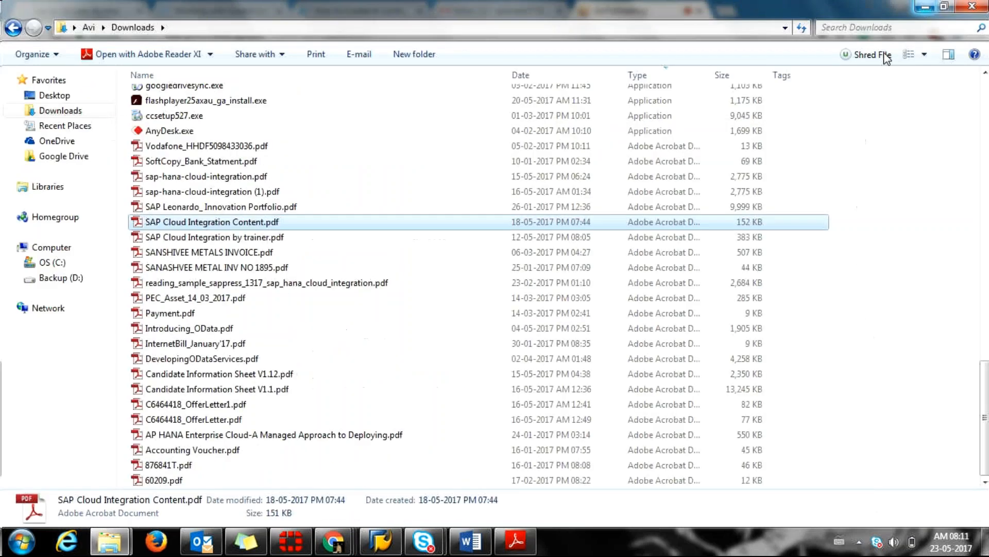
left_click(333, 541)
left_click(245, 476)
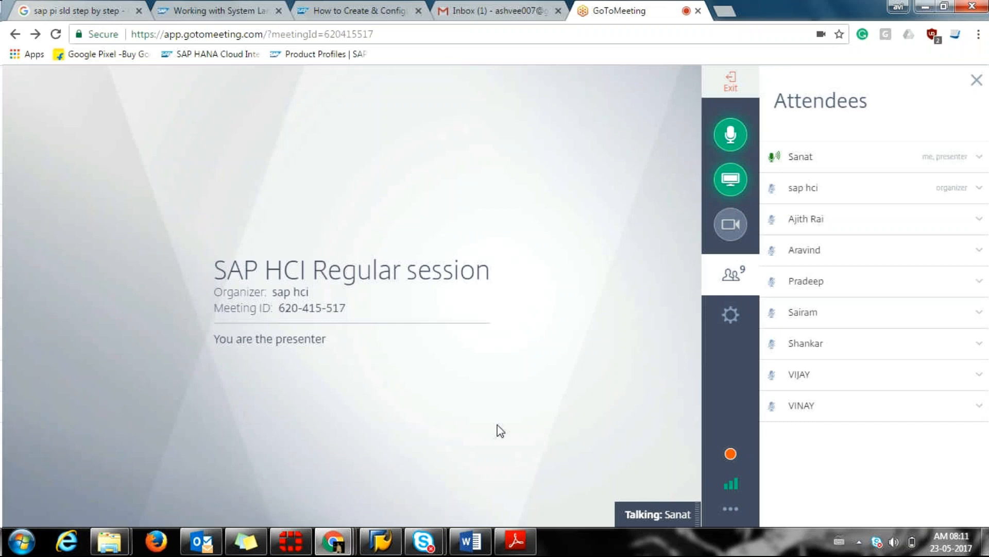
left_click(515, 541)
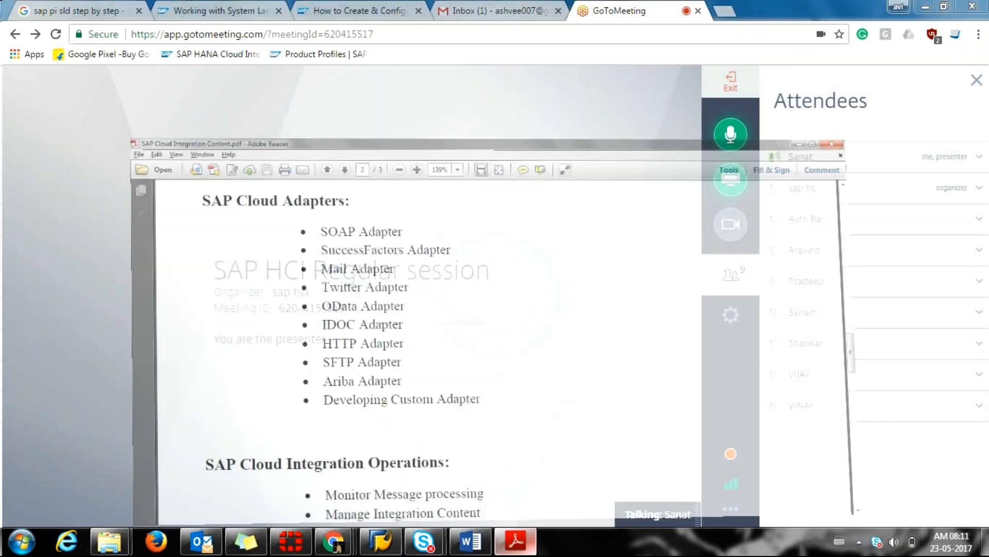
left_click(973, 6)
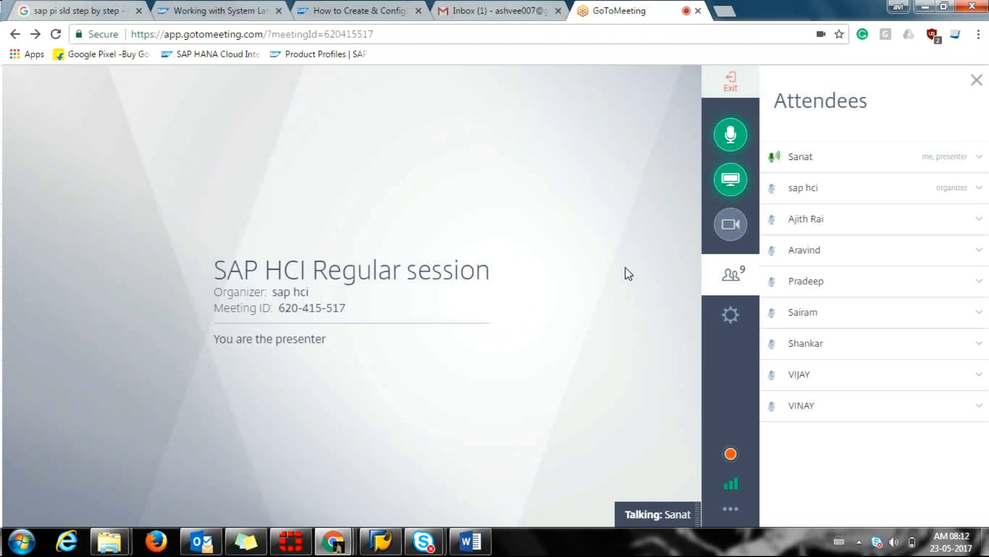
left_click(947, 549)
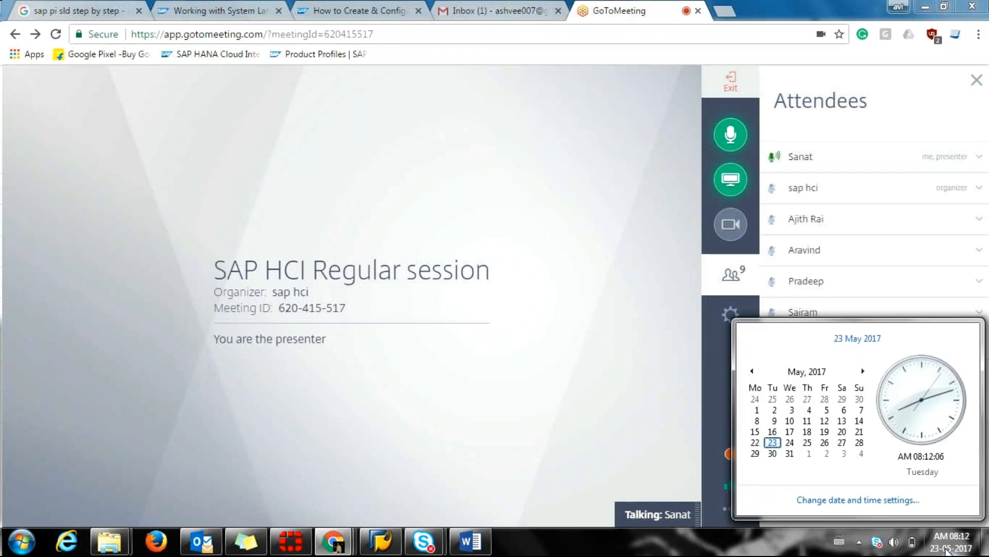
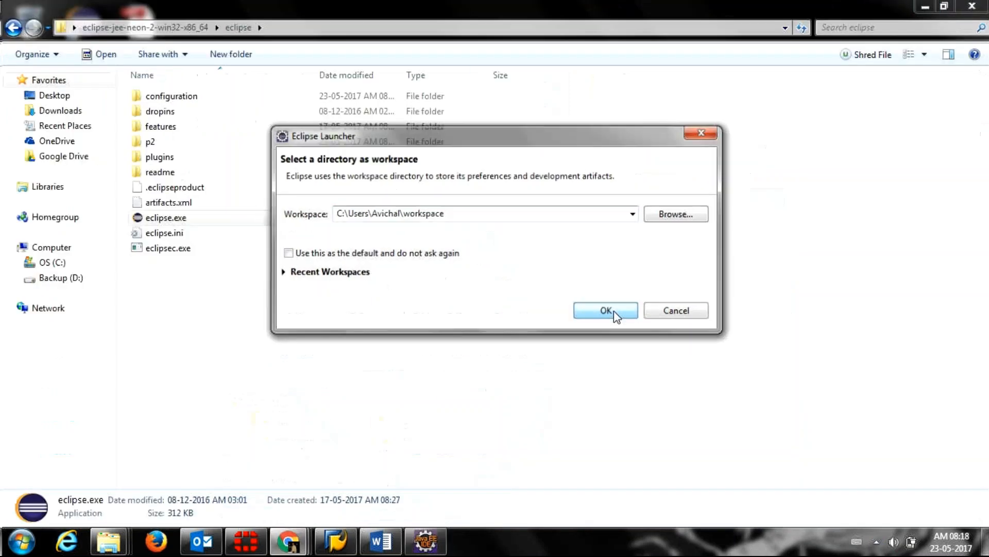
Launch Eclipse with the proposed workspace directory and bring its Integration Designer window to the front
left_click(613, 311)
left_click(279, 334)
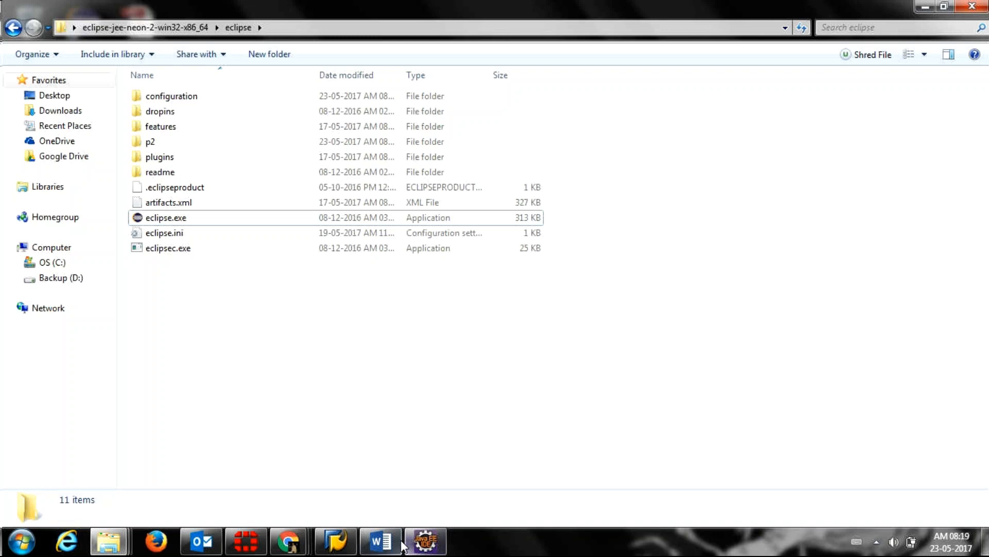
left_click(420, 550)
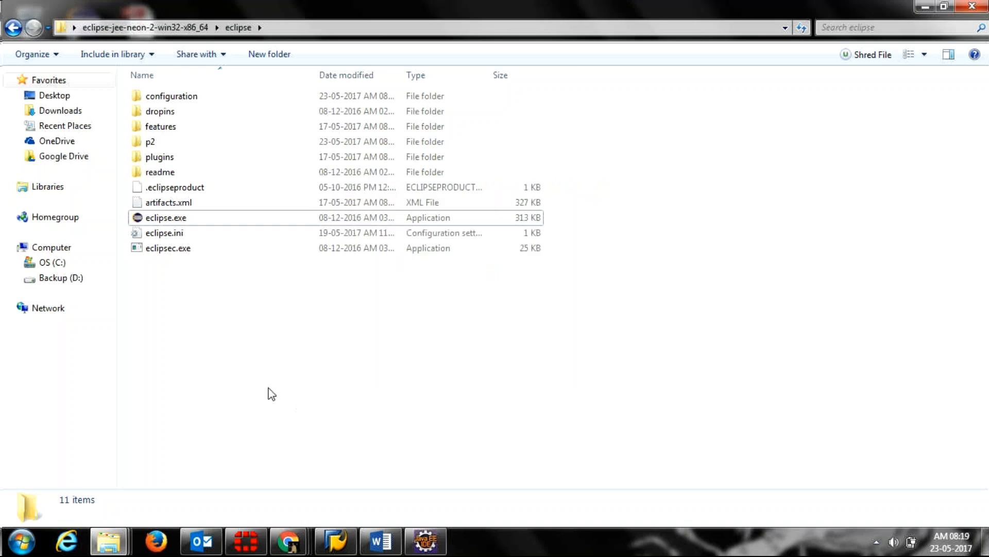
left_click(108, 541)
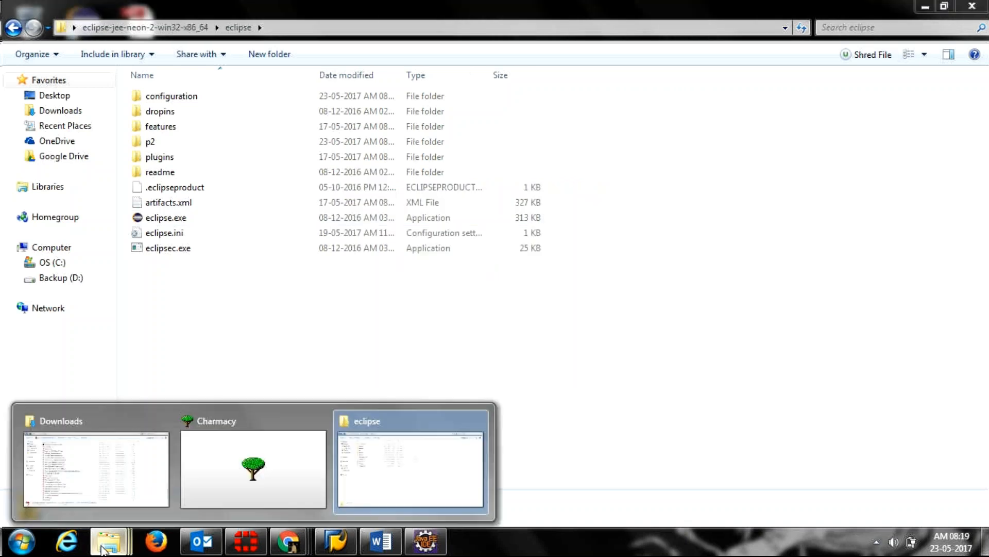
mouse_move(322, 499)
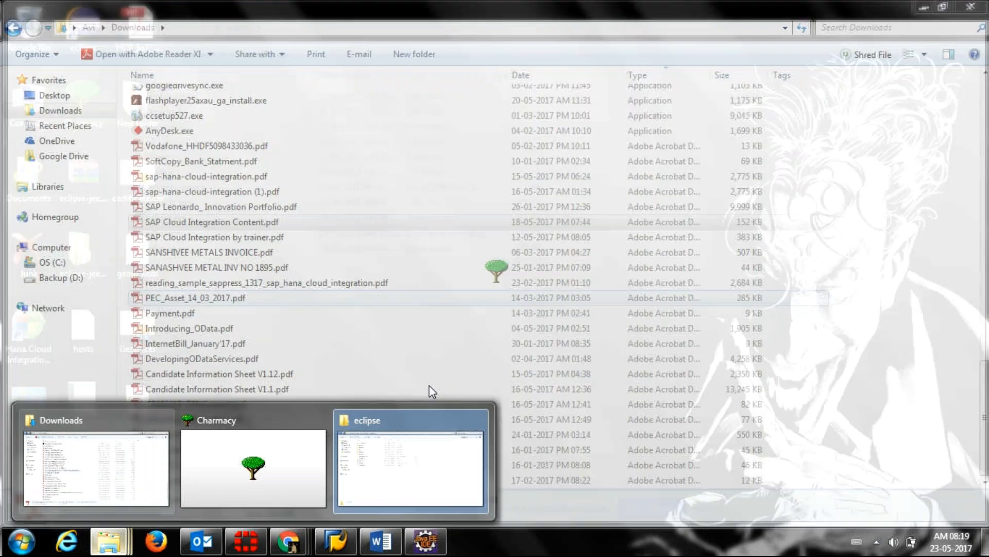
left_click(410, 463)
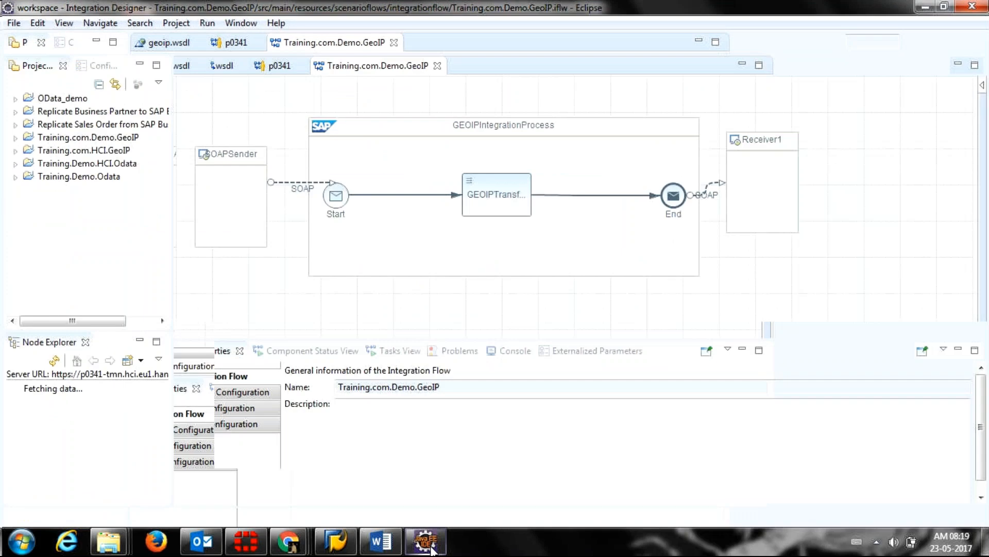
mouse_move(432, 551)
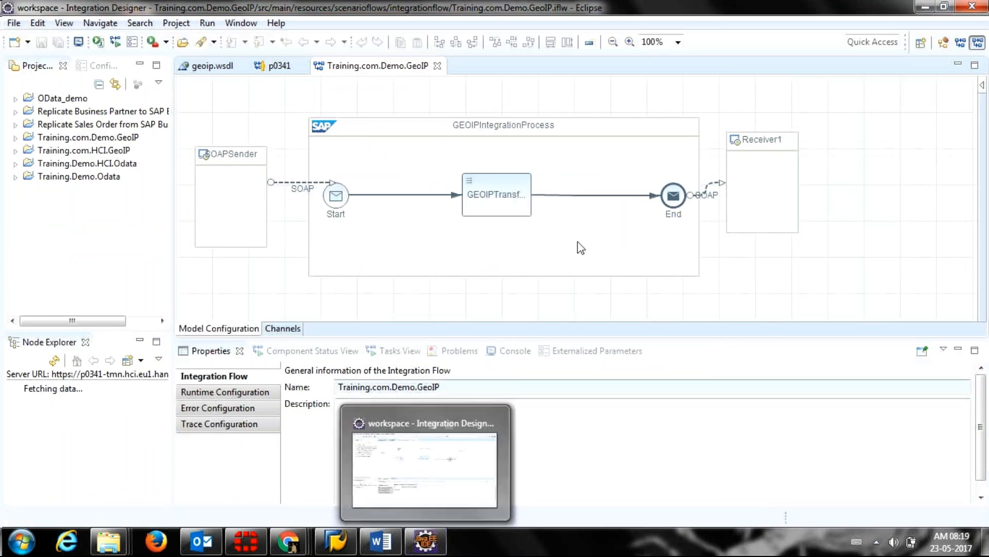
Close the Training.com.Demo.GeoIP and geoip.wsdl editors and widen the Project Explorer so the full project names fit
left_click(438, 66)
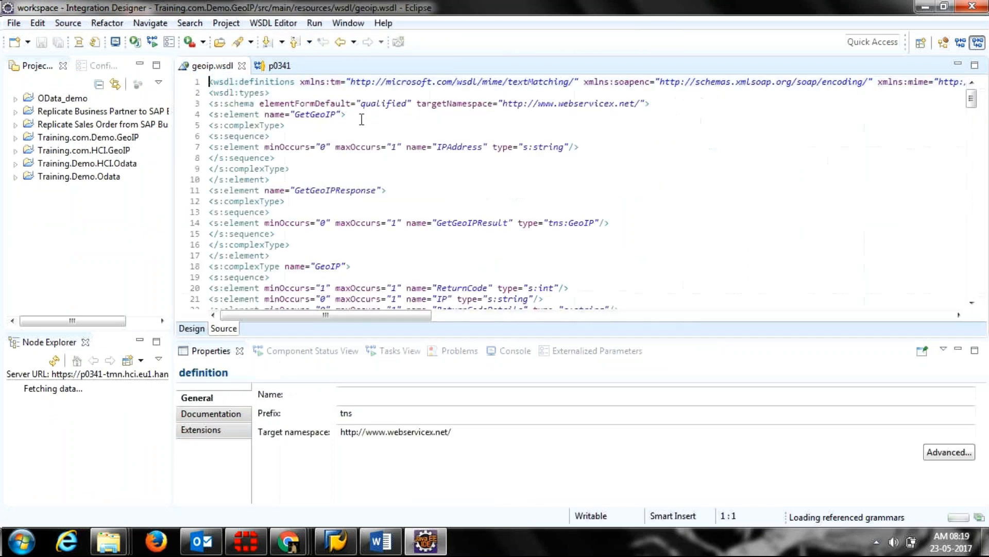
left_click(241, 66)
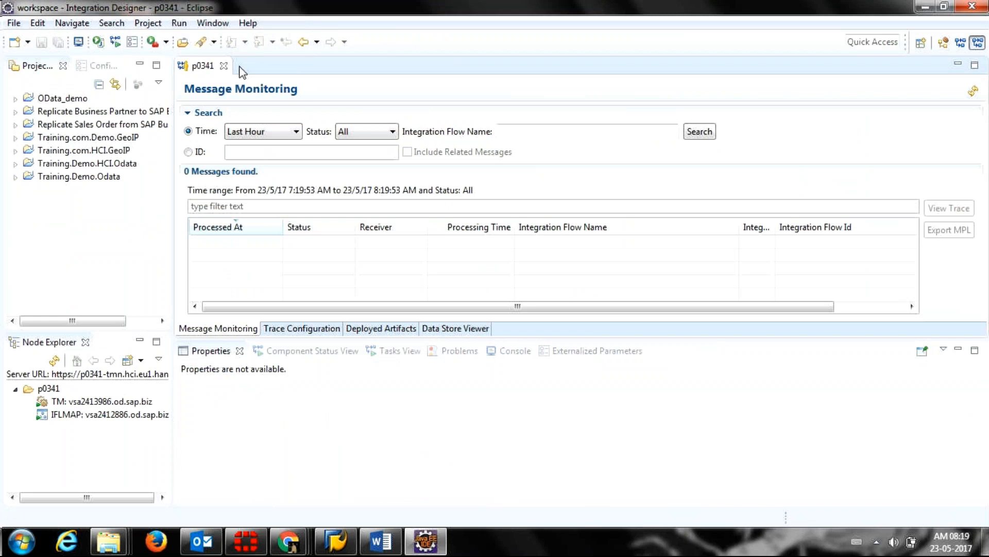
left_click_drag(170, 134, 227, 134)
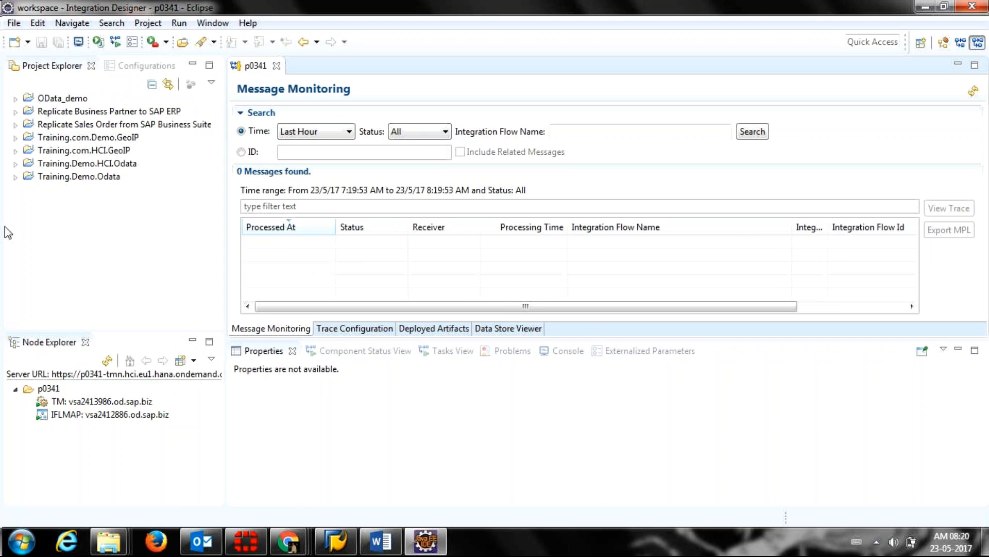
left_click(16, 177)
left_click(16, 177)
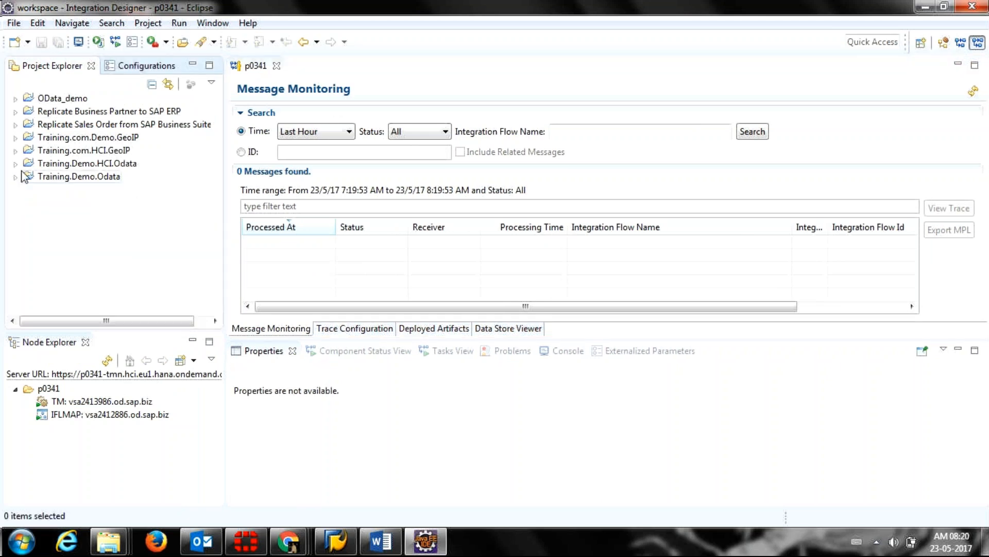
left_click(16, 24)
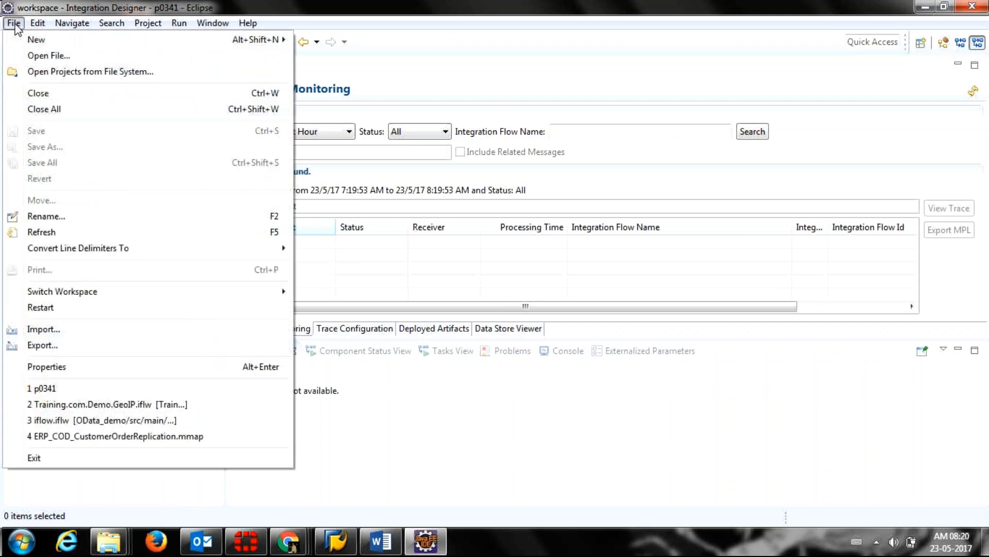
left_click(15, 25)
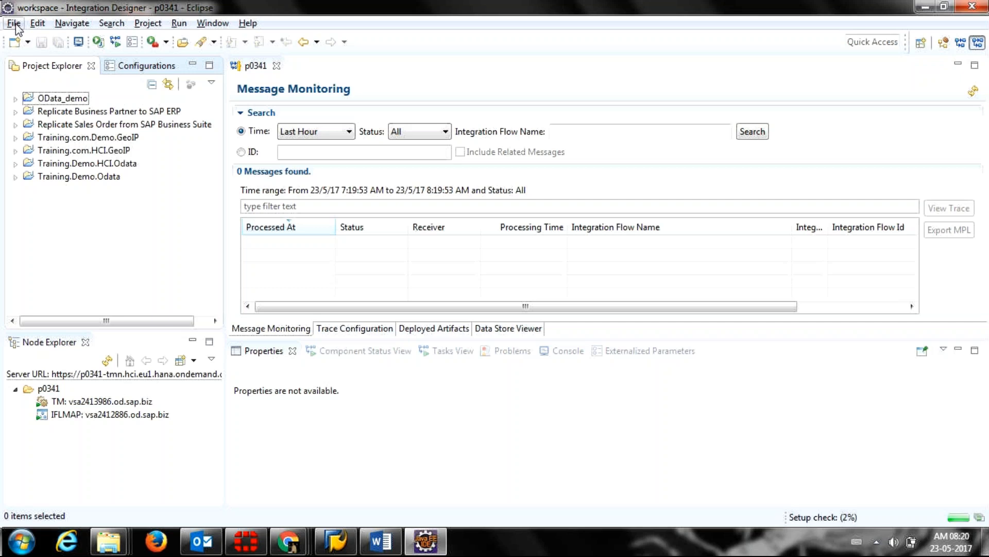
key("alt+Tab")
key("alt+Tab")
key("alt+Tab")
key("alt+Tab")
key("alt+Tab")
key("alt+Tab")
key("alt+Tab")
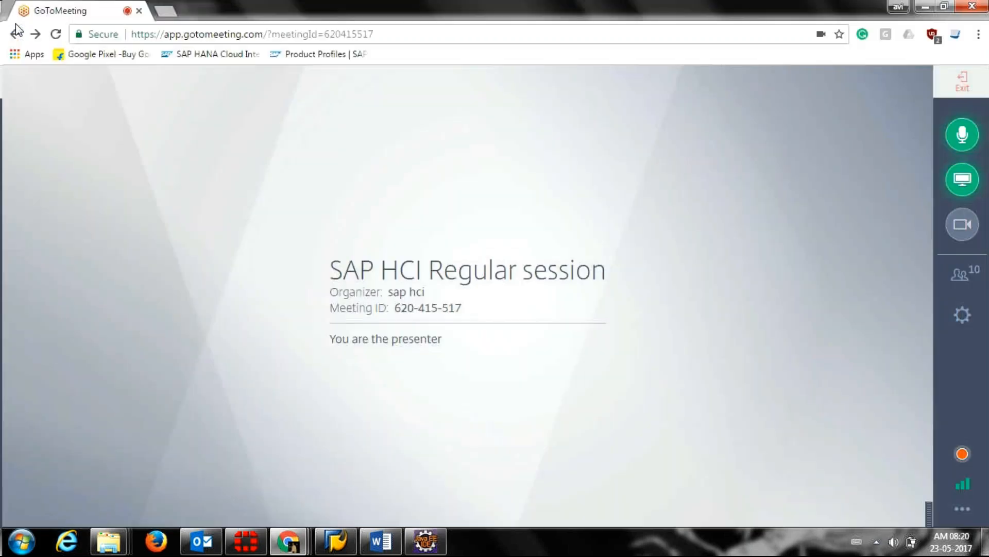
key("alt+Tab")
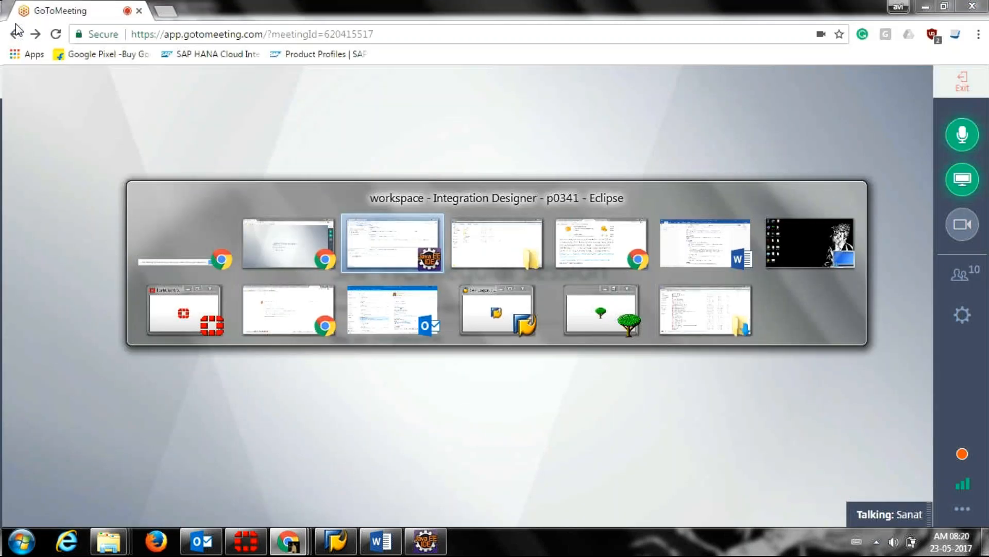
key("alt+Tab")
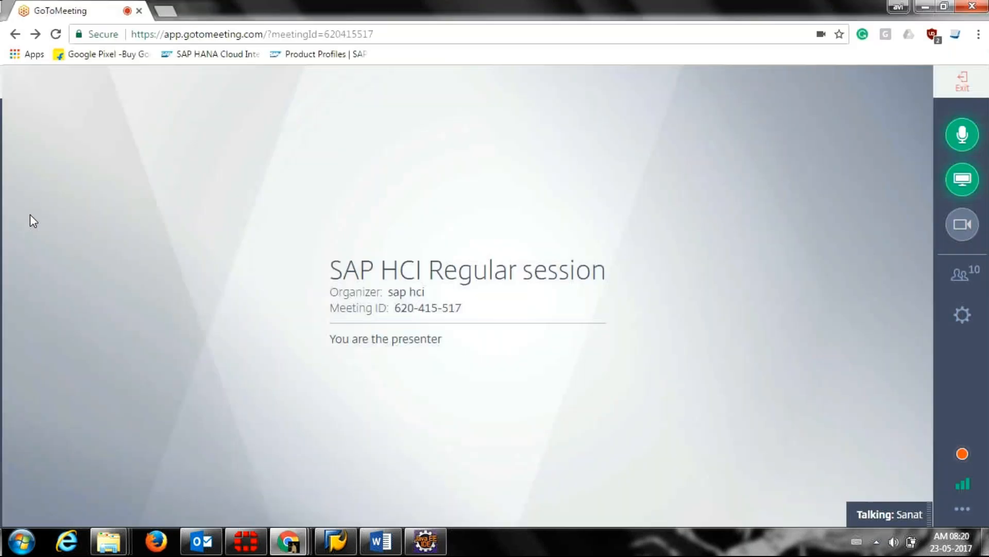
key("alt+Tab")
Start a new integration project of type Integration Flow and name it Training.Demo.HCI.Odata2
left_click(14, 23)
left_click(212, 23)
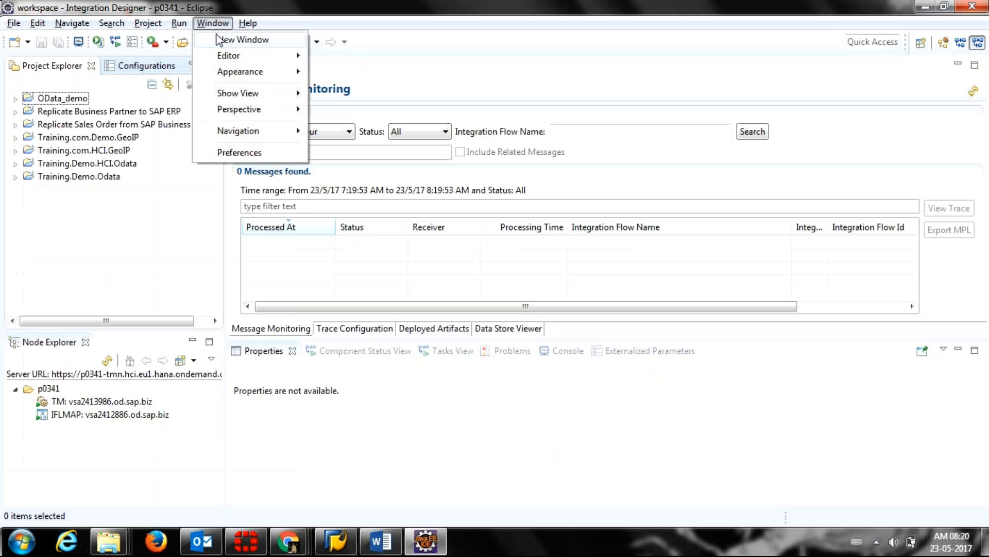
mouse_move(71, 29)
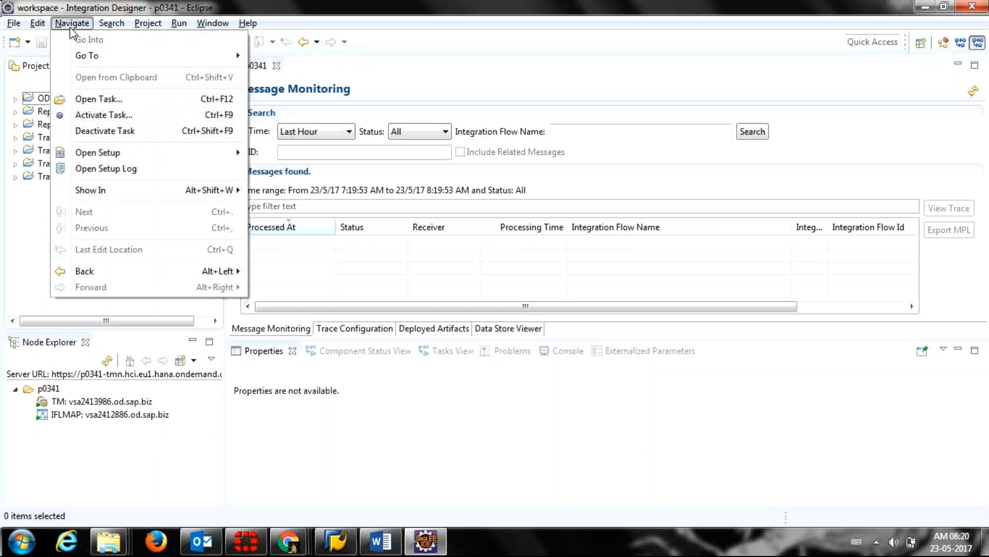
mouse_move(17, 25)
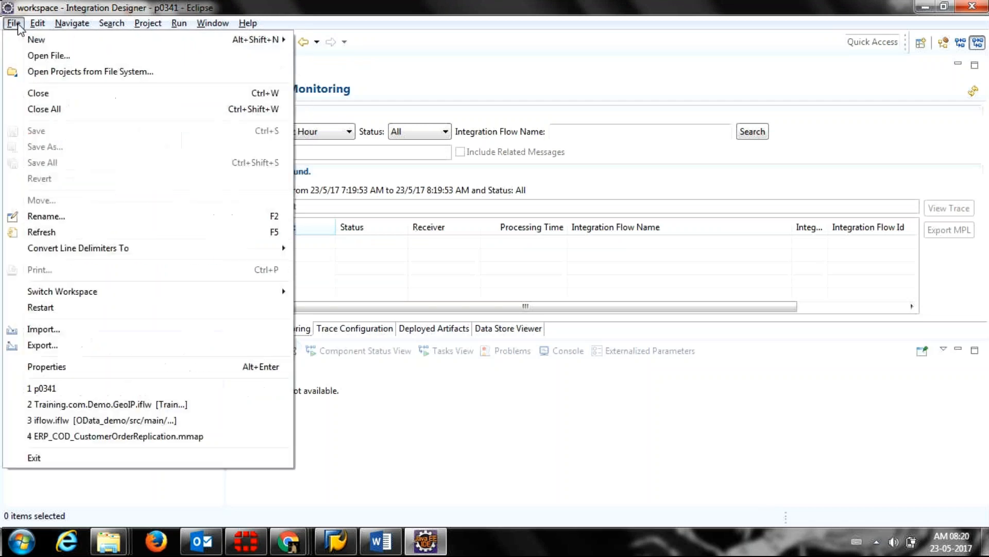
mouse_move(35, 39)
left_click(310, 37)
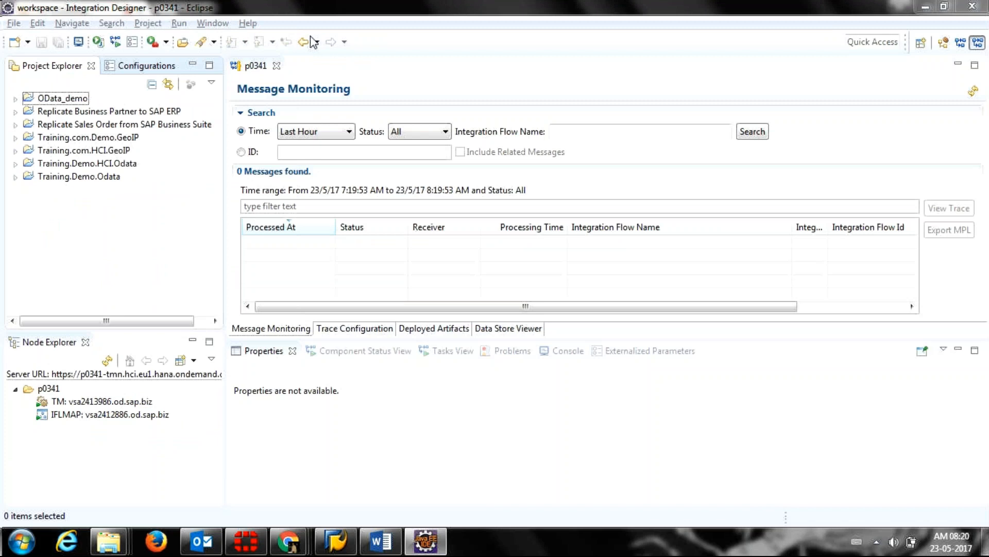
type("Tra")
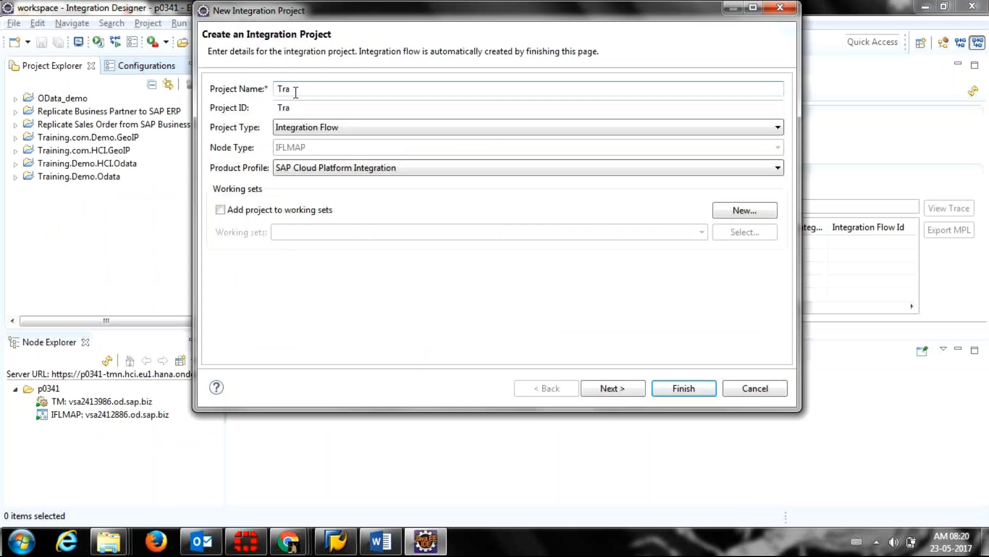
type("ining")
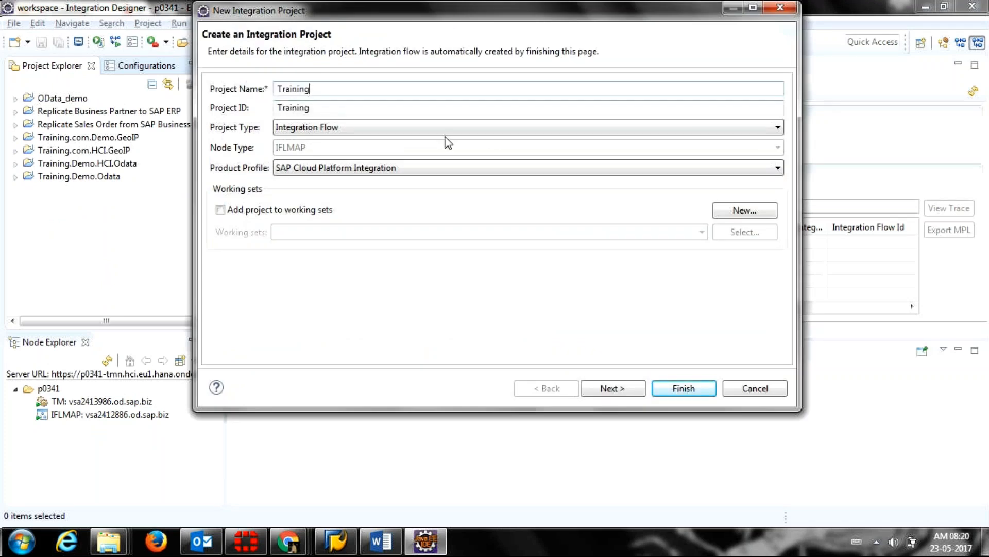
type(".Demo.")
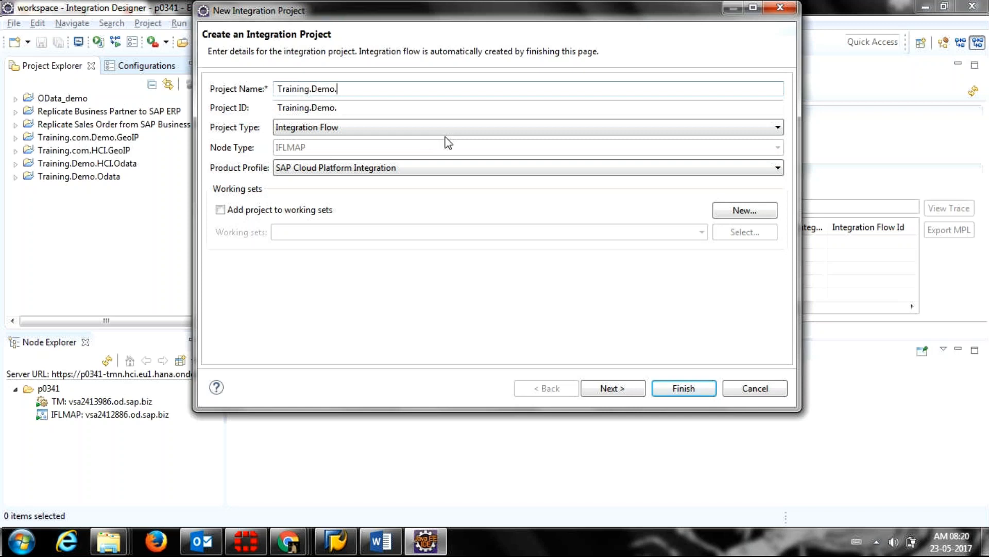
type("HCI.Odata")
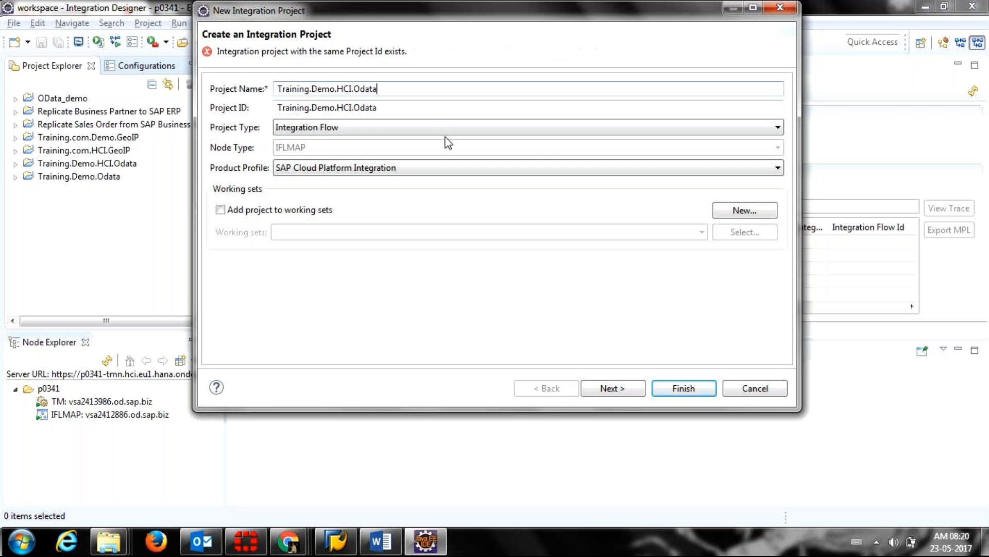
type("2")
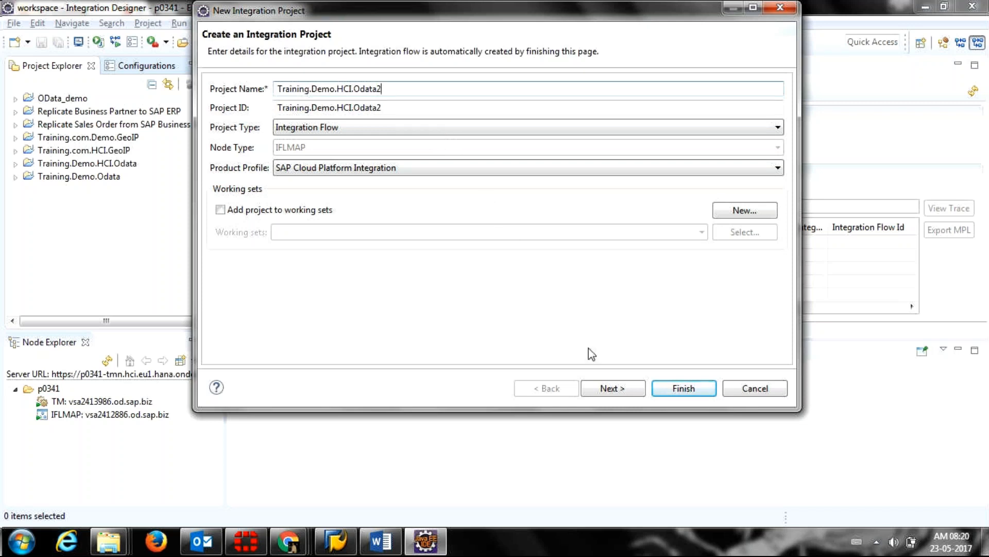
Enlarge the project wizard to show all the flow patterns and change the project name to Training.com.Demo.HCI.Odata2
left_click(614, 388)
left_click(590, 181)
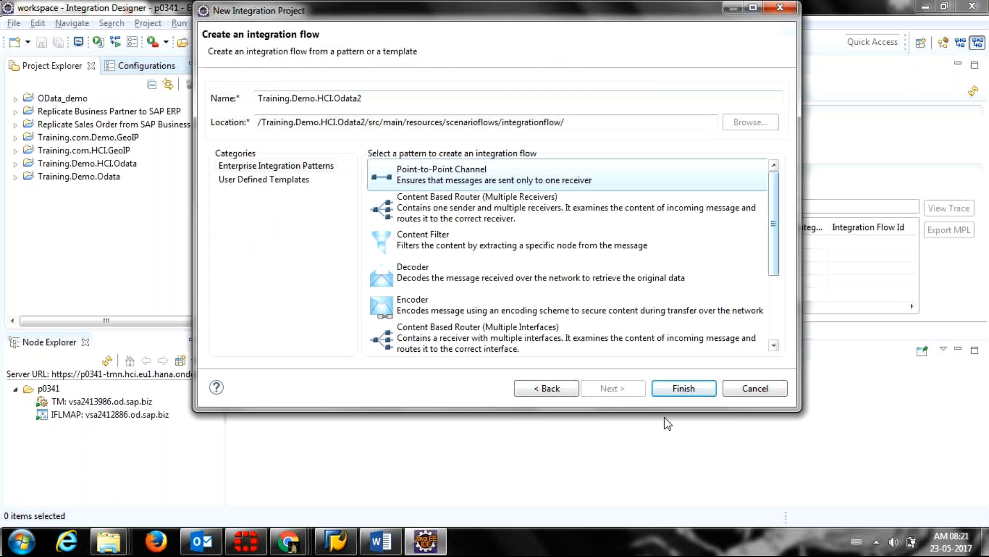
left_click_drag(669, 410, 677, 486)
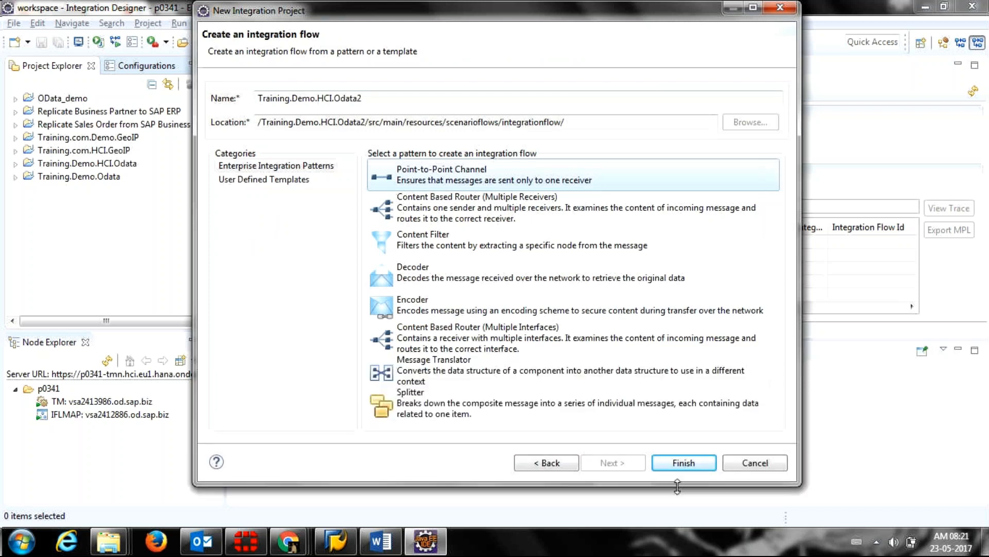
left_click(561, 467)
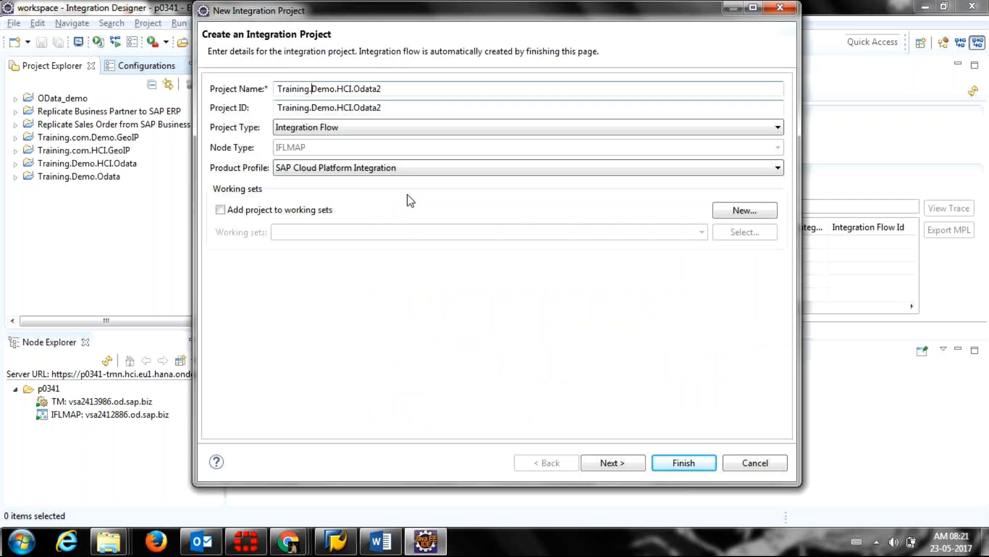
type("com.")
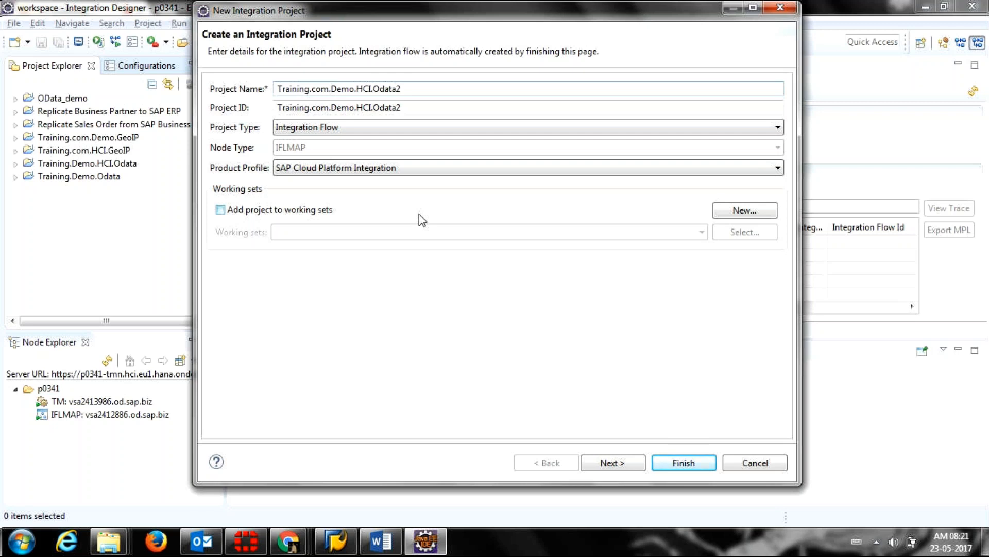
Create the project's integration flow from the Content Based Router (Multiple Receivers) pattern
left_click(616, 464)
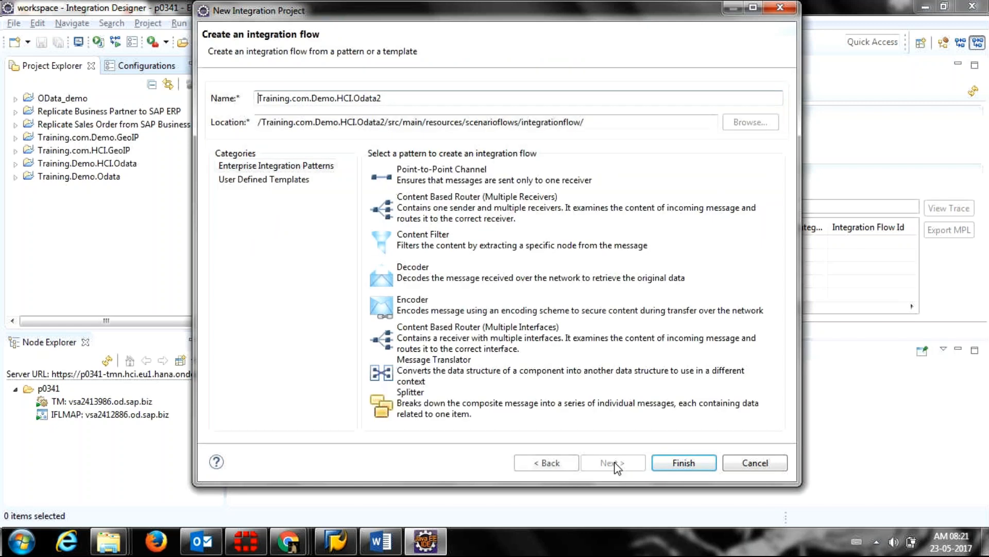
left_click(520, 173)
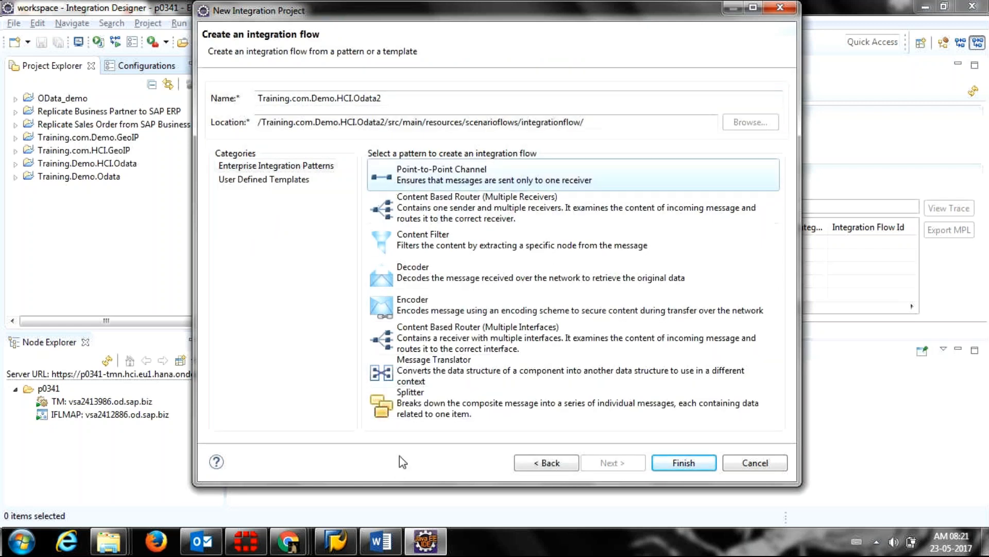
left_click_drag(401, 484, 403, 499)
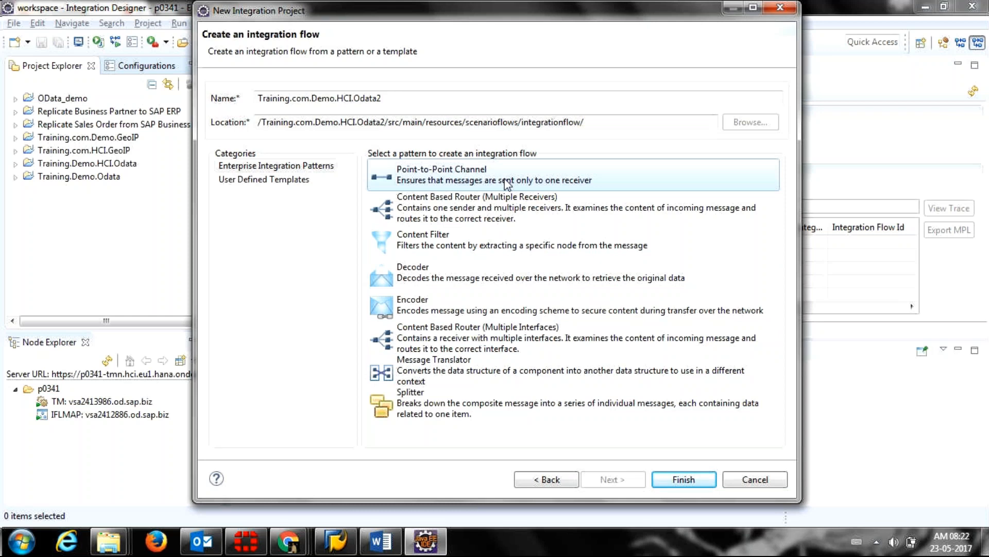
left_click(466, 218)
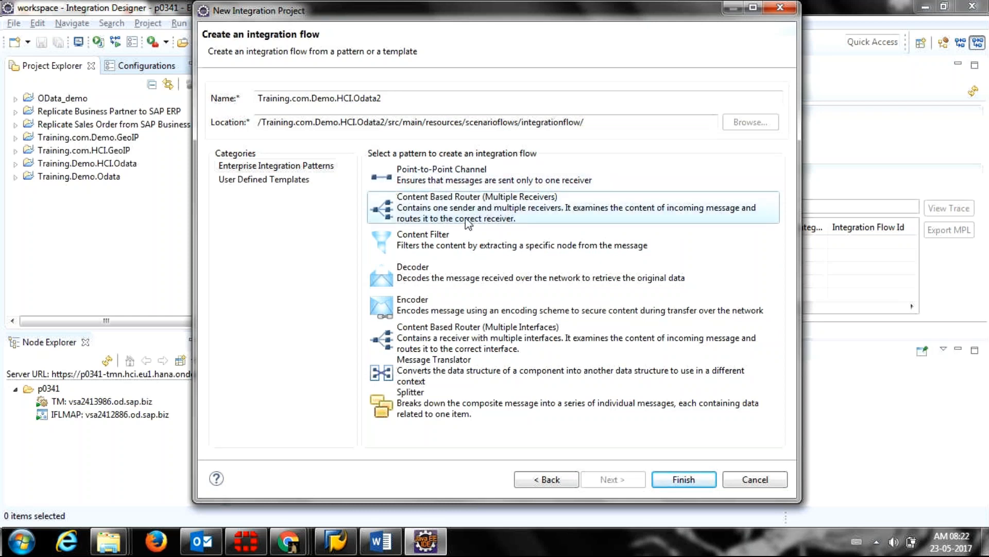
left_click(667, 479)
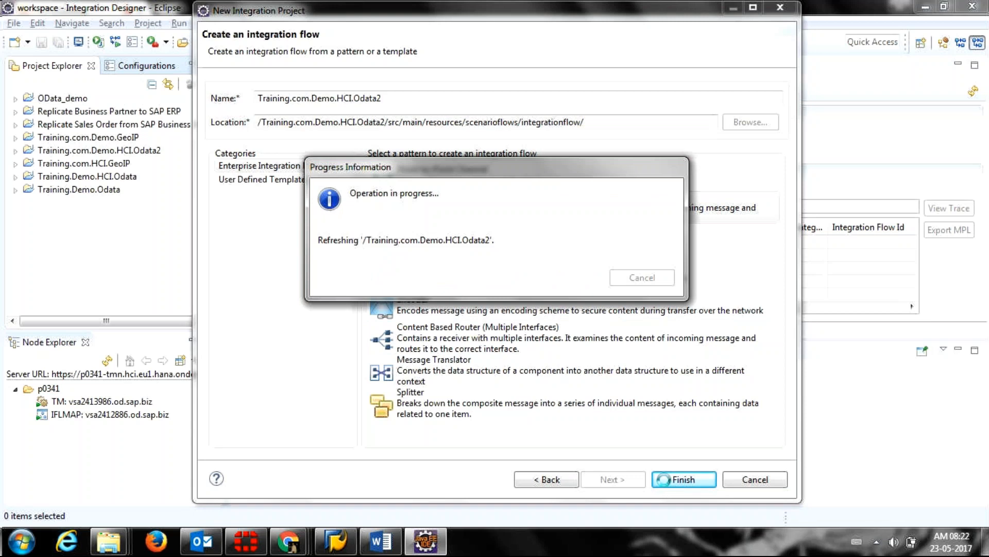
Check the GoToMeeting window, return to Eclipse, and shrink the Properties view to enlarge the flow canvas
key("alt+Tab")
key("alt+Tab")
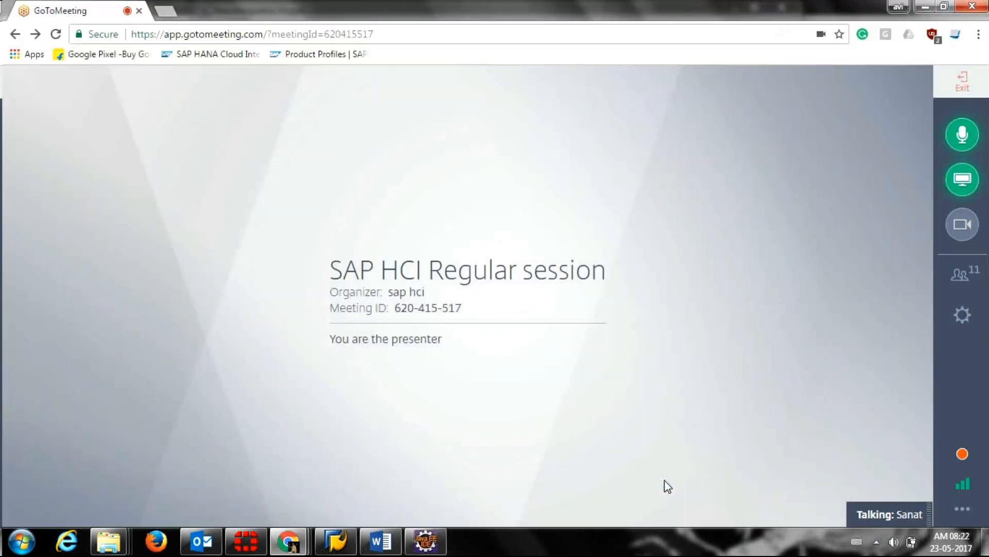
key("alt+Tab")
left_click_drag(711, 336, 725, 473)
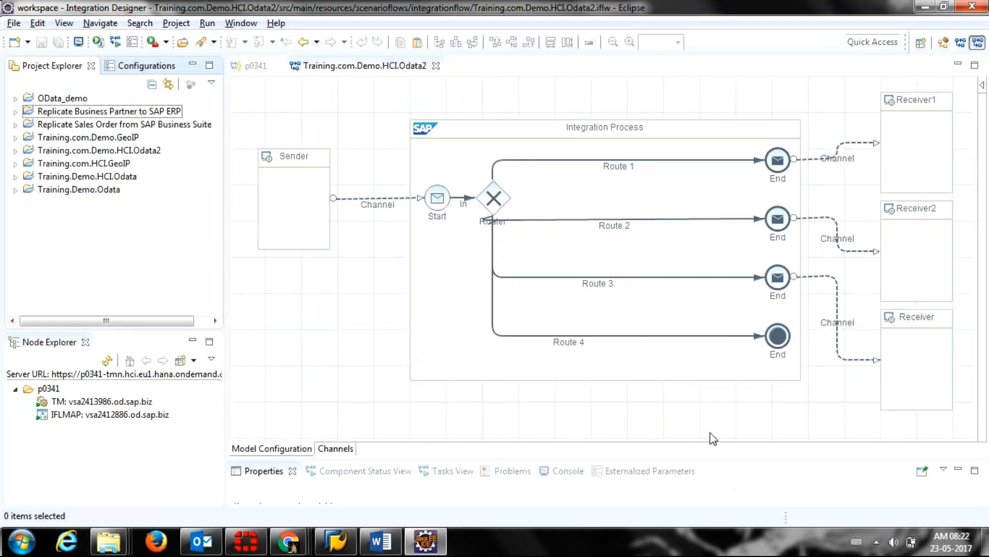
Examine the router, the three receivers and the end event of Route 4 in the new flow
left_click(493, 198)
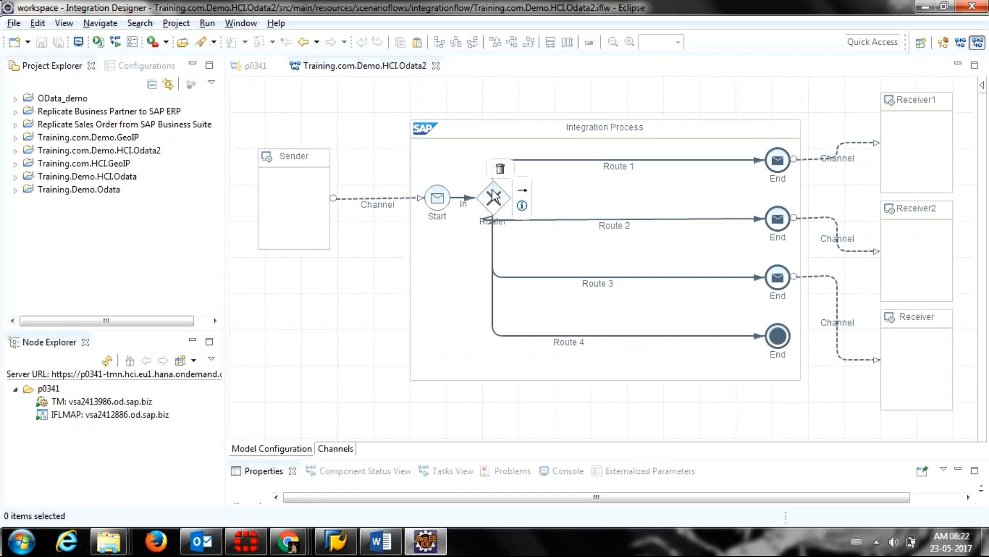
left_click(907, 150)
left_click(910, 248)
left_click(916, 329)
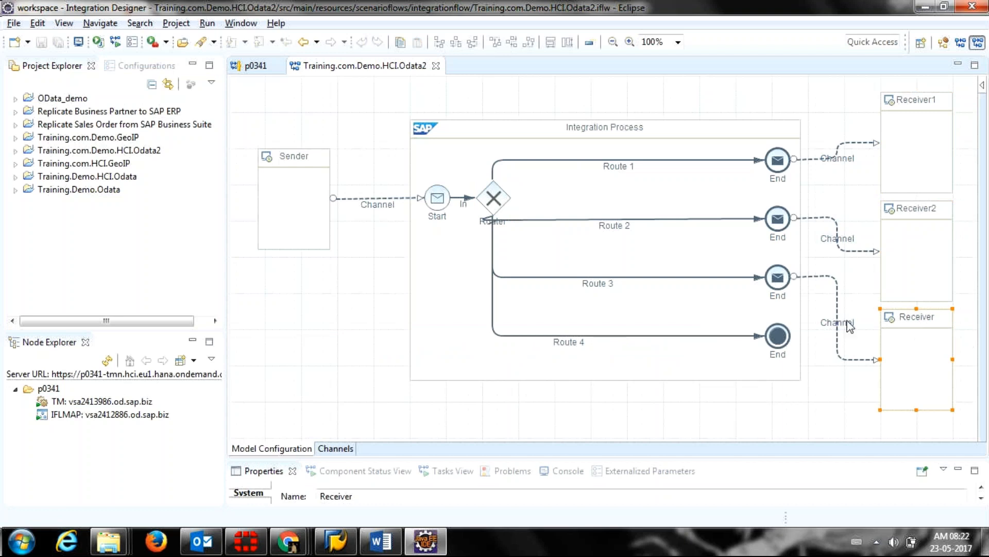
left_click(779, 340)
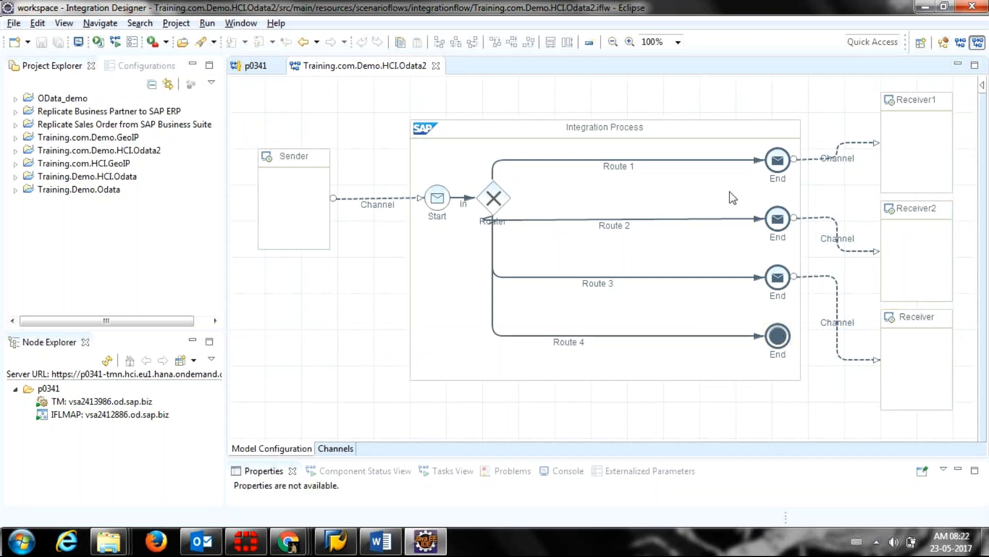
mouse_move(933, 103)
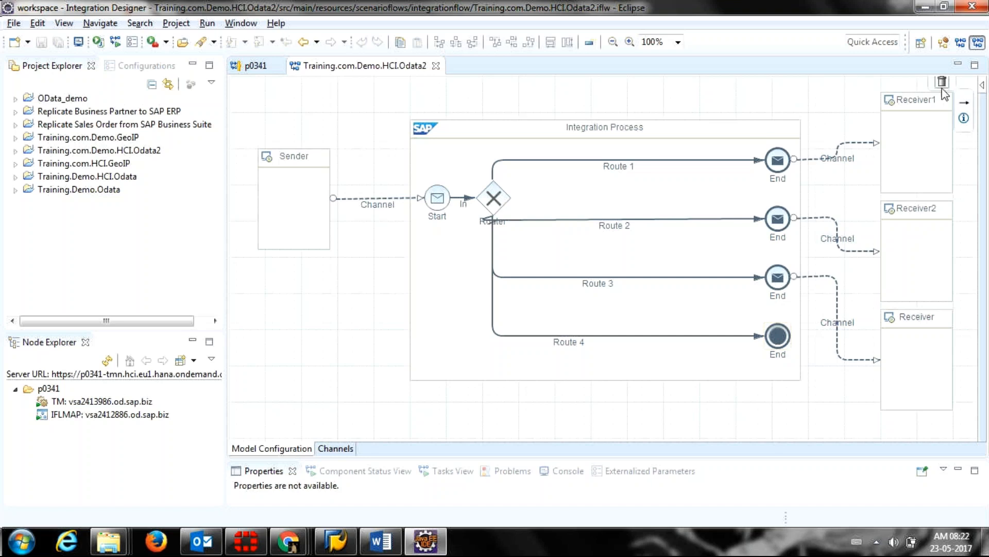
left_click(497, 205)
Delete the Receiver2 and Receiver participants from the integration flow, keeping Receiver1
left_click(928, 266)
left_click(942, 189)
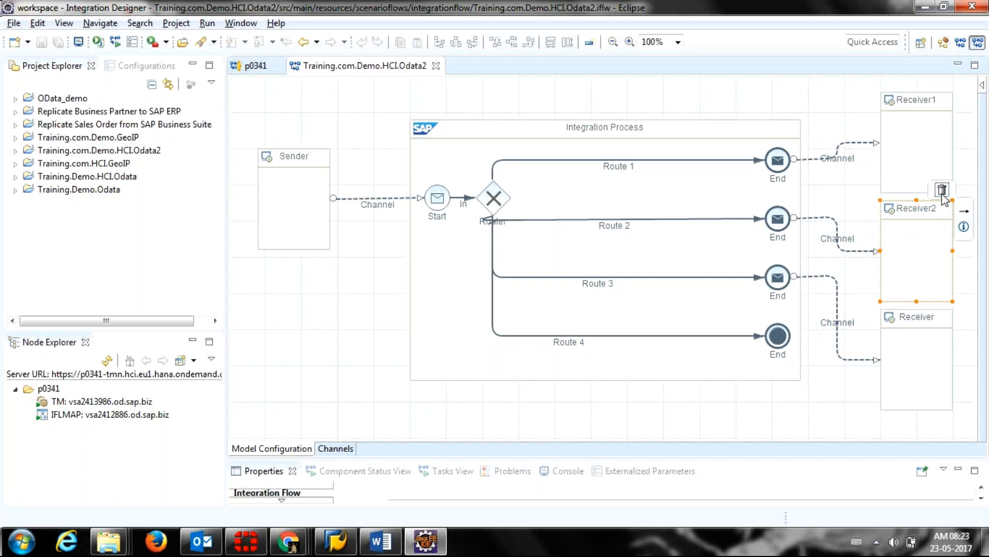
left_click(932, 318)
left_click(937, 295)
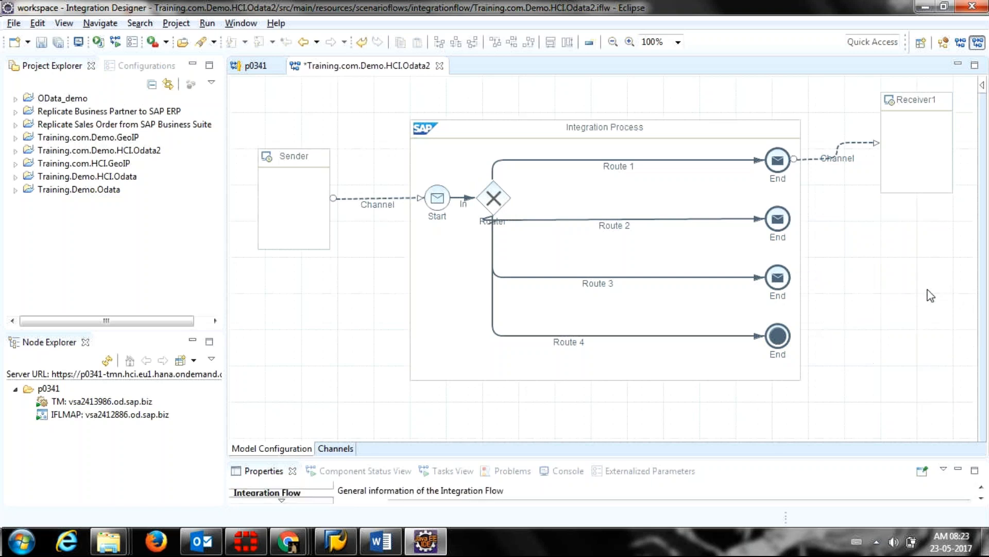
Delete the end events of Route 3, Route 2 and Route 4 from the integration process
left_click(774, 278)
left_click(782, 253)
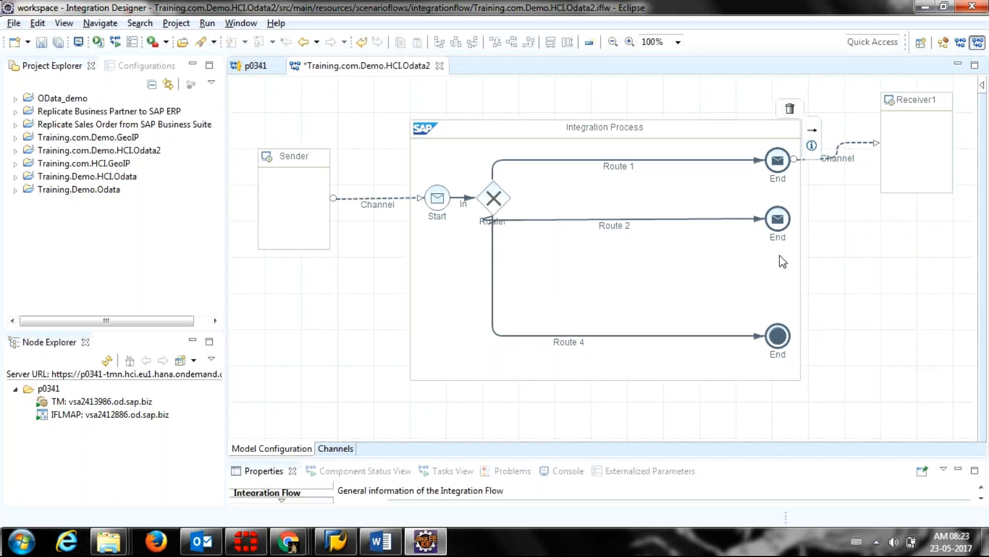
left_click(782, 217)
left_click(783, 194)
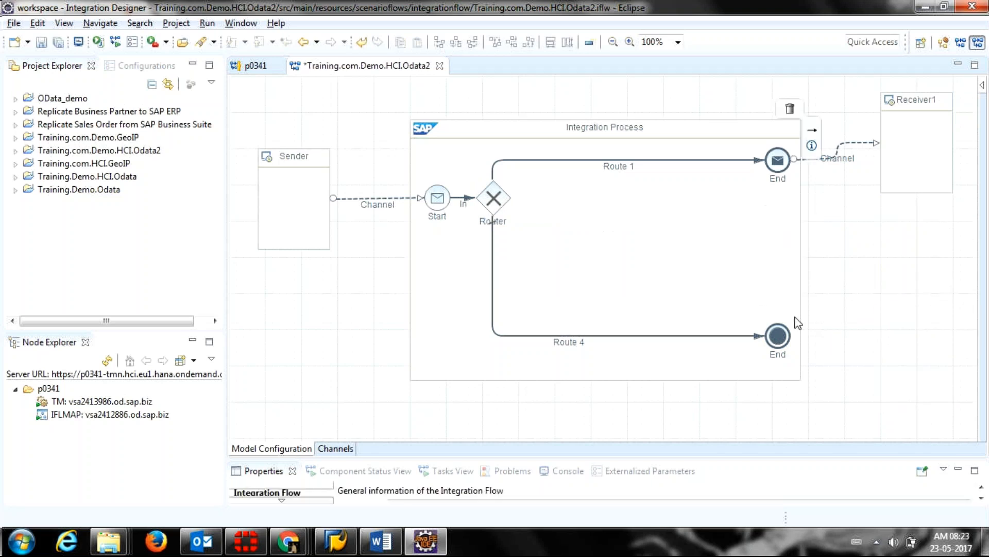
left_click(771, 326)
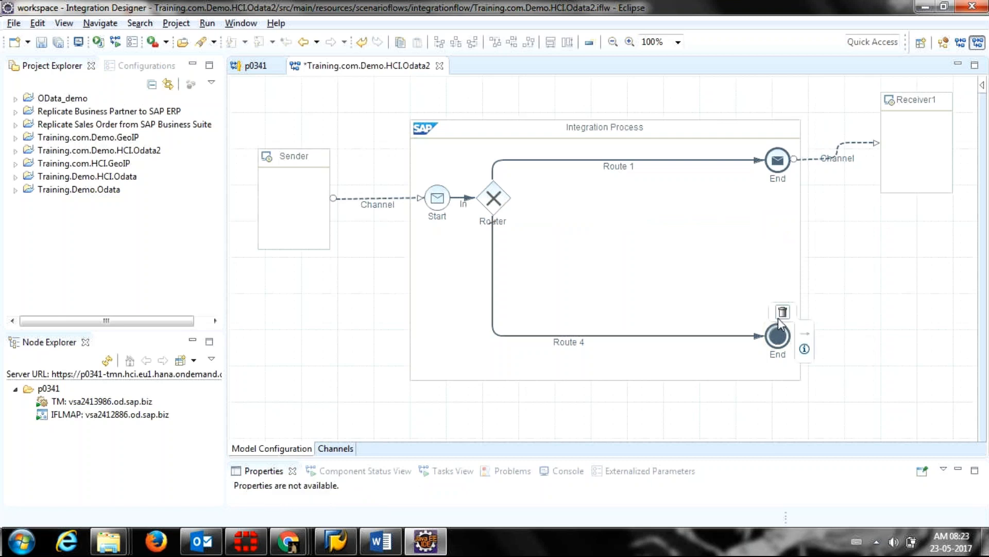
left_click(781, 313)
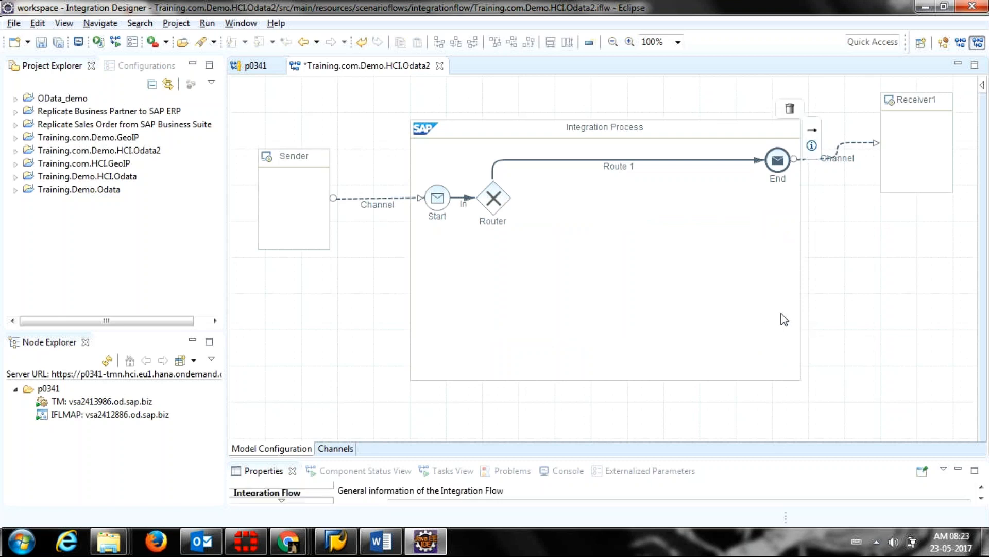
Delete the router and move the End event and its connection down roughly in line with the Start event
left_click(629, 165)
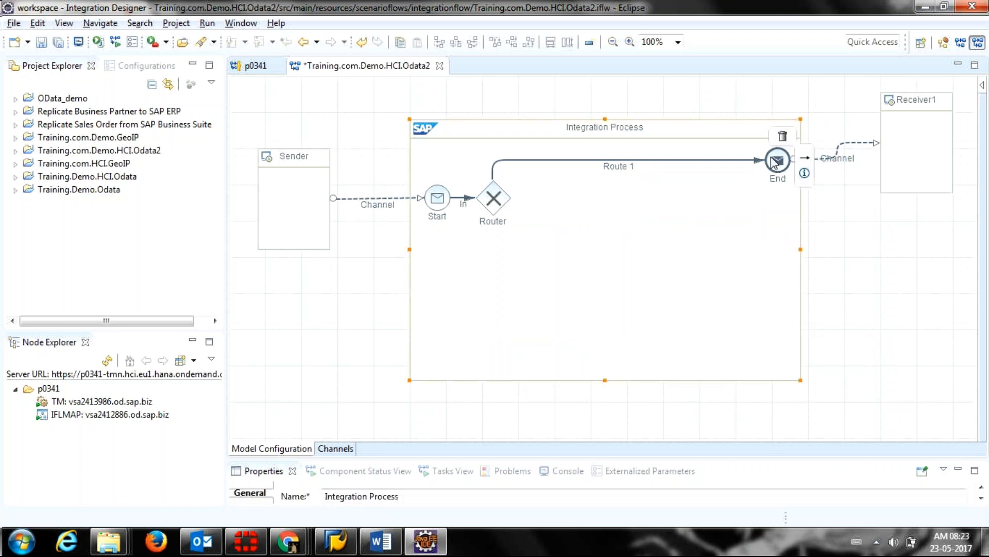
left_click(508, 206)
left_click(500, 168)
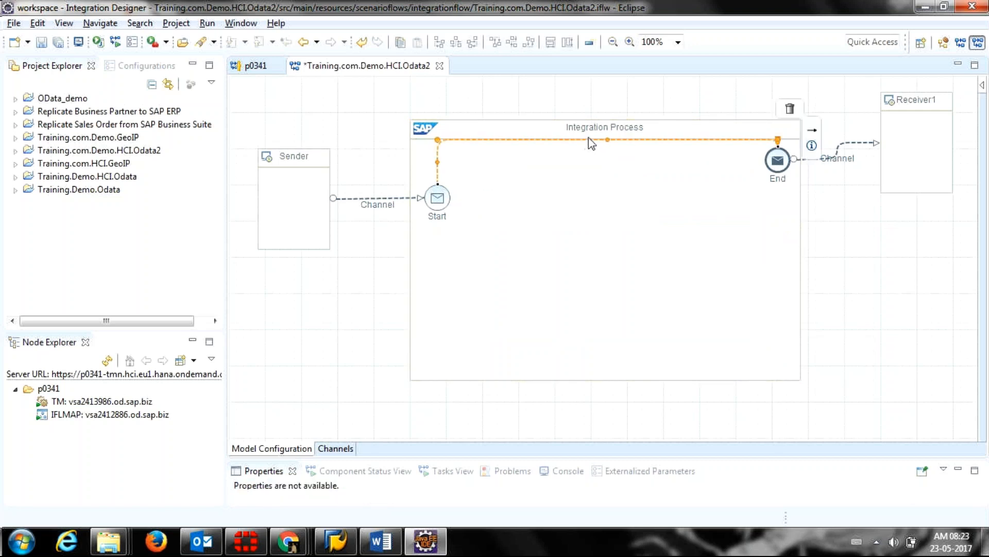
left_click_drag(608, 140, 621, 202)
left_click_drag(781, 161, 732, 199)
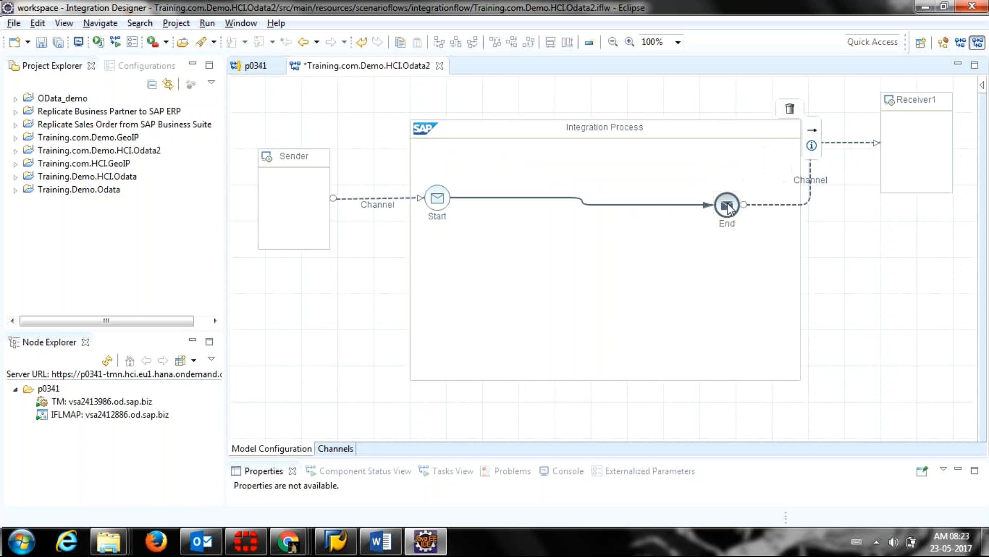
Shorten the Integration Process pool to fit its single row of events and lower Receiver1 beside it
left_click(573, 381)
left_click_drag(602, 380, 578, 246)
left_click_drag(895, 172, 890, 211)
left_click(582, 246)
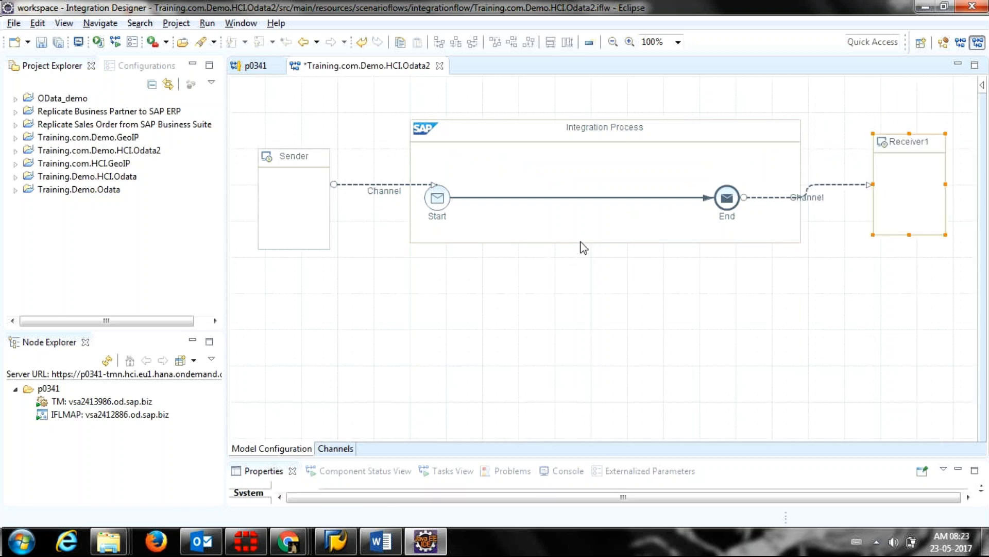
left_click_drag(605, 243, 605, 264)
Enlarge the Properties view and rename the Sender participant as Boomarange
left_click(292, 196)
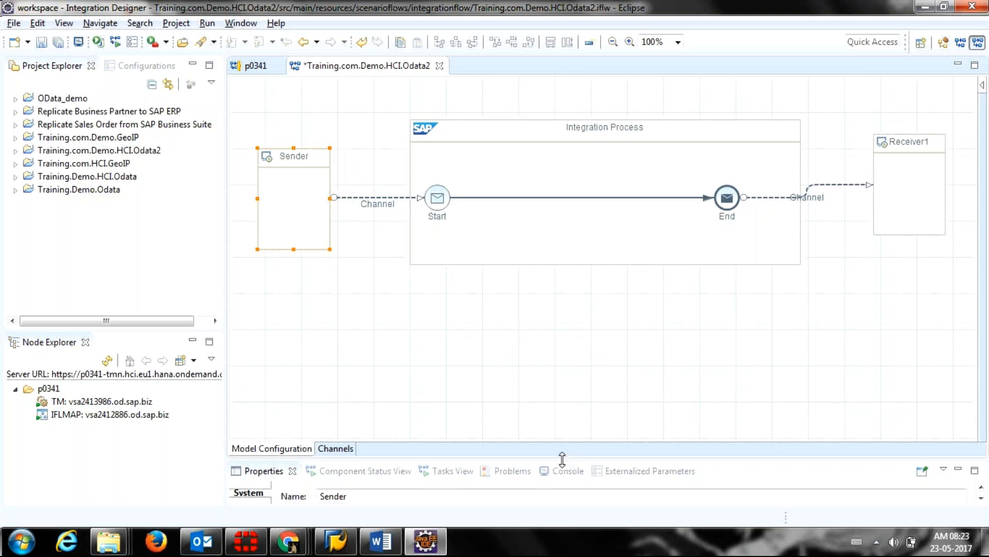
left_click_drag(563, 457, 567, 342)
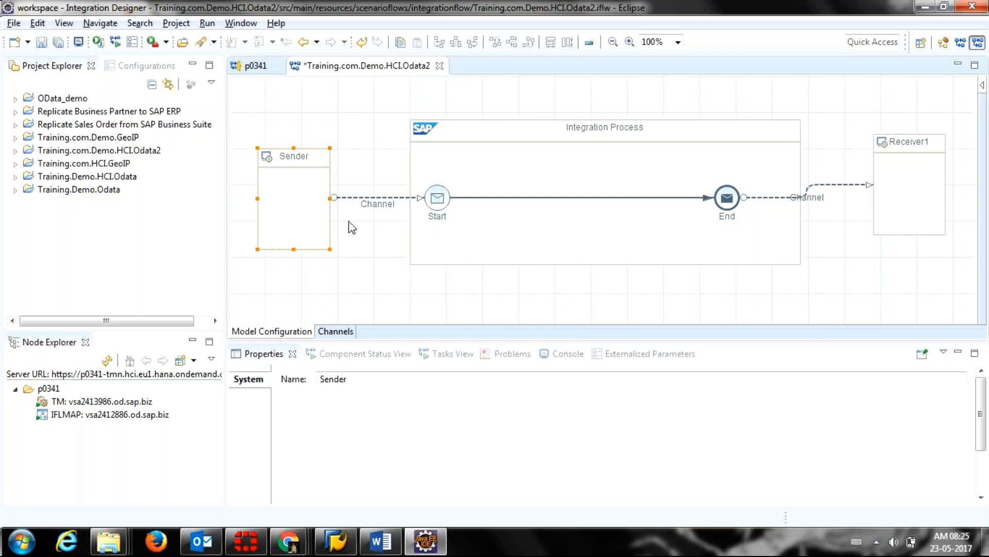
left_click(316, 195)
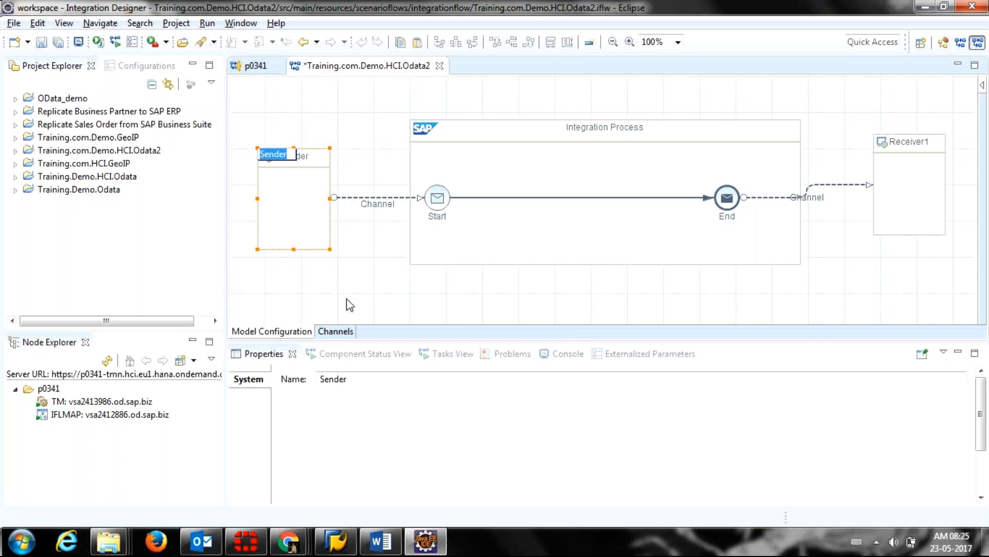
left_click_drag(359, 379, 296, 380)
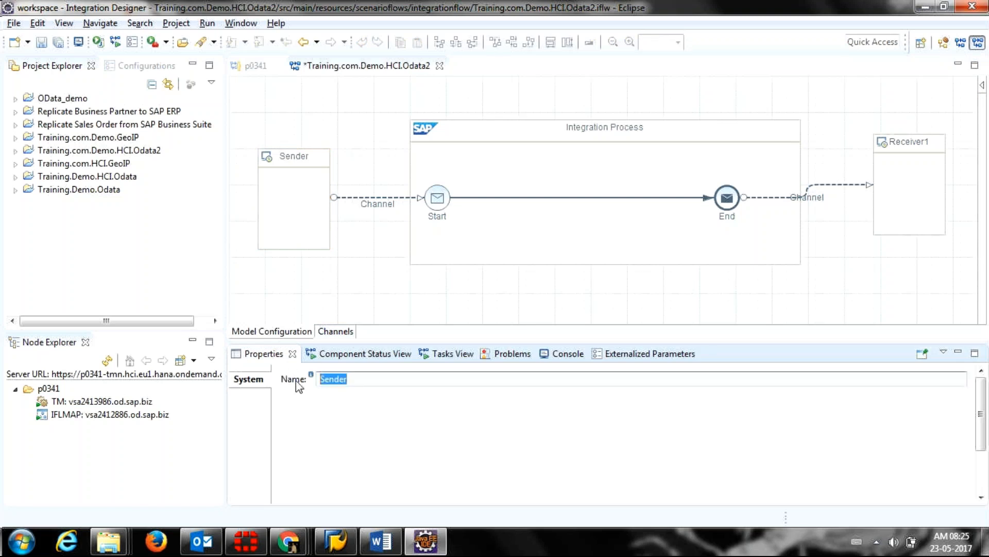
type("SOAP")
key("BackSpace")
key("BackSpace")
key("BackSpace")
key("BackSpace")
type("Boomara")
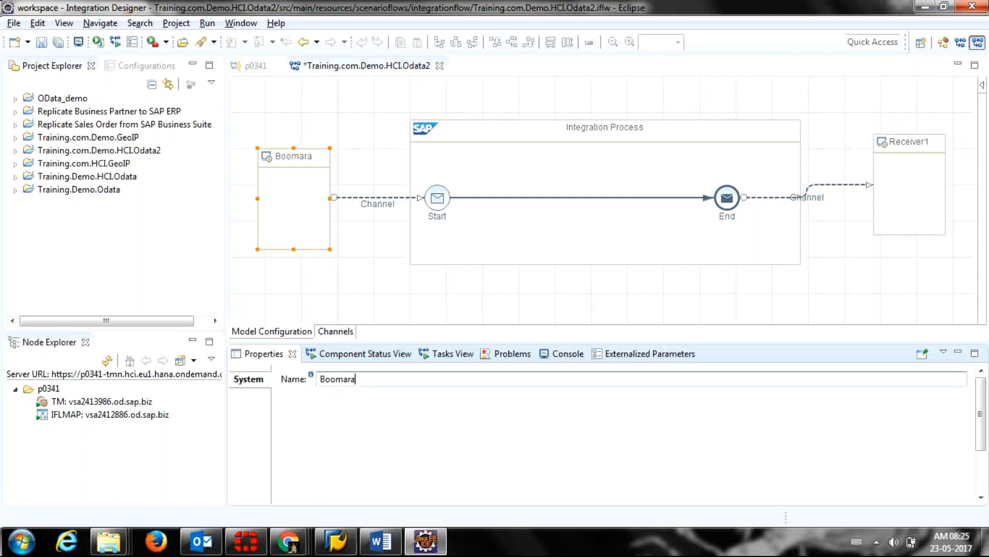
type("nge")
Import the GeoIP.cer certificate from the Desktop into the Boomarange sender
left_click(298, 213)
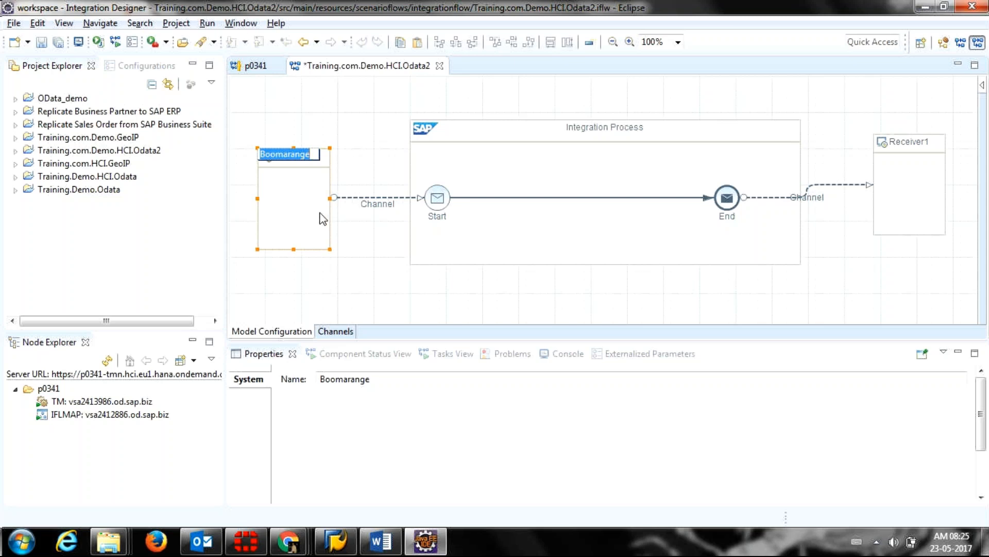
right_click(308, 211)
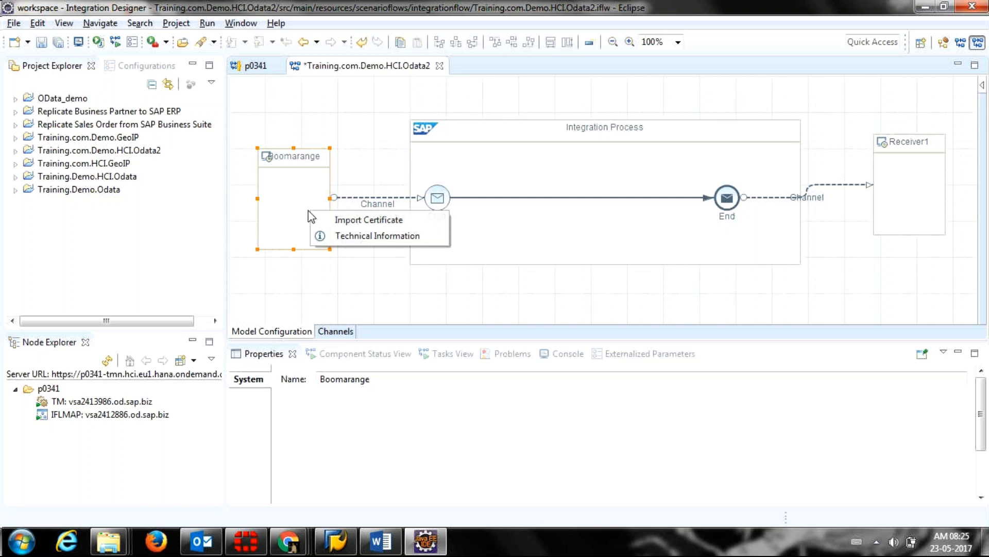
left_click(326, 218)
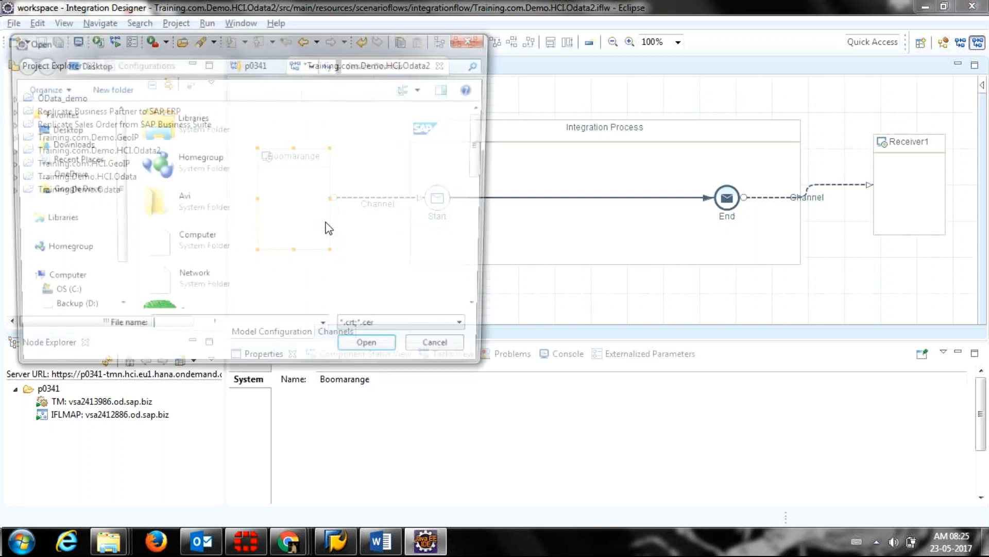
scroll(326, 227, "down", 5)
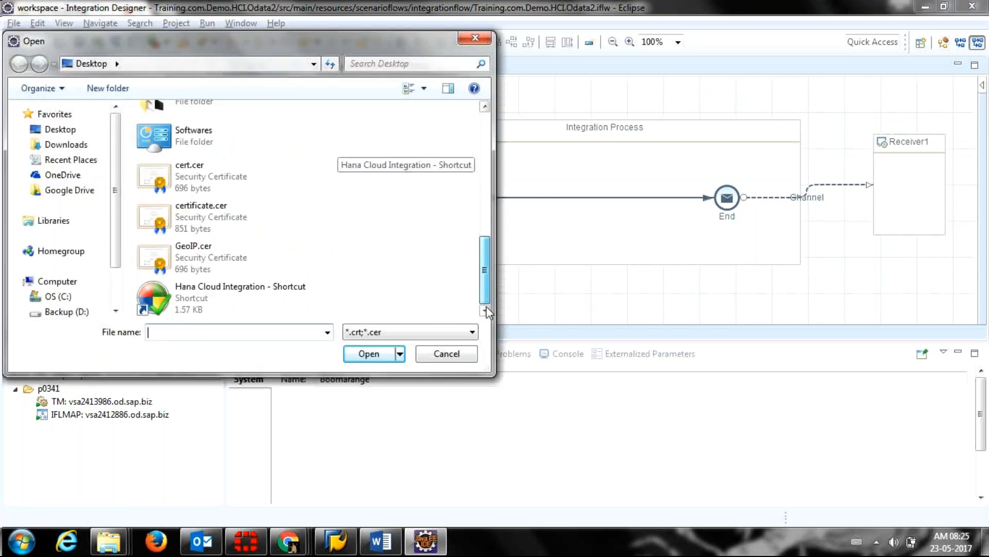
left_click(254, 264)
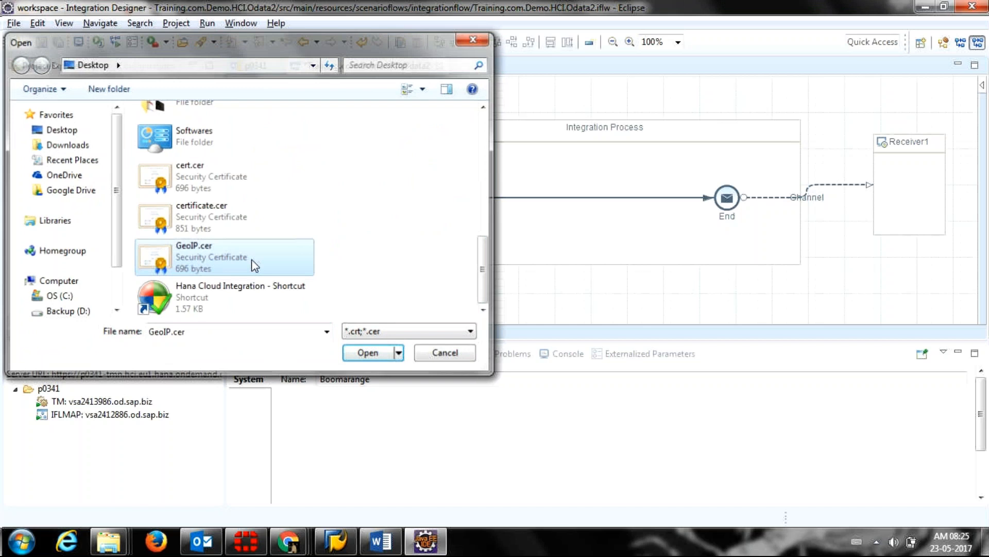
Load GeoIP.cer for the Boomarange sender and name its channel to the Start event SOAPSender
double_click(254, 264)
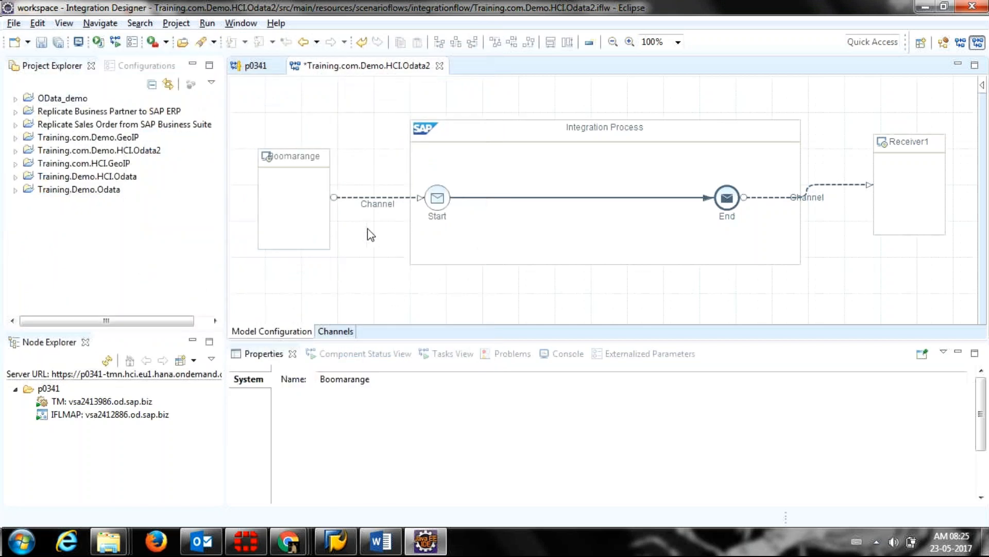
double_click(356, 199)
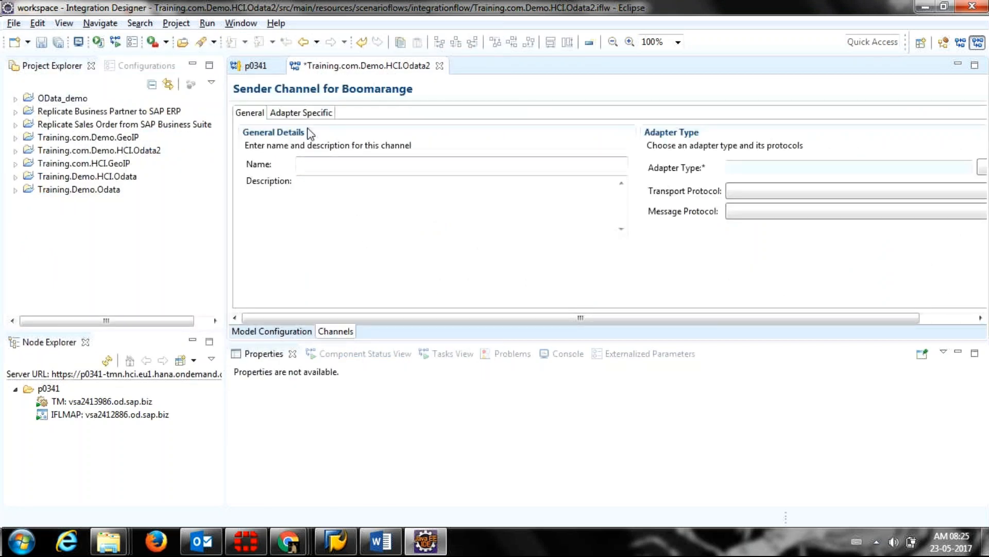
left_click(311, 160)
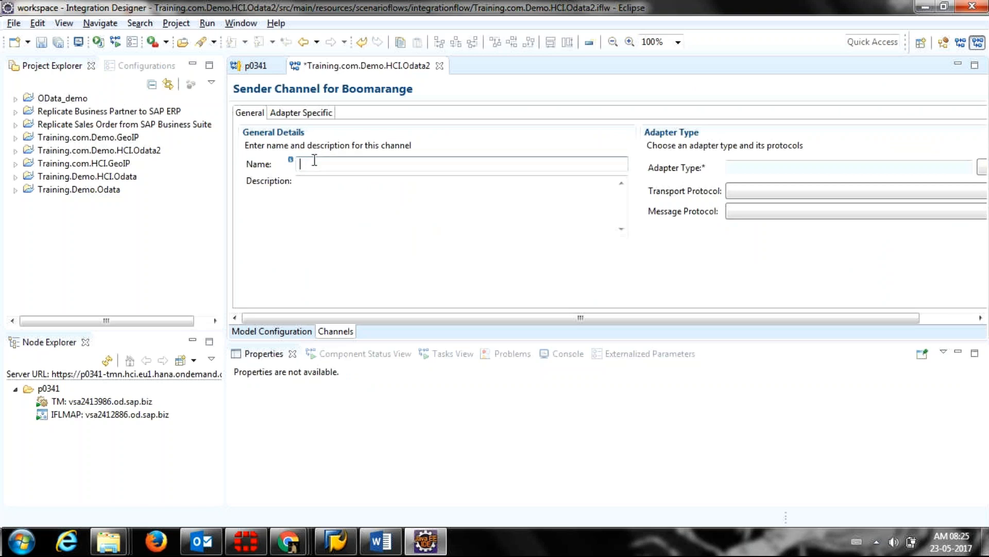
type("SPA")
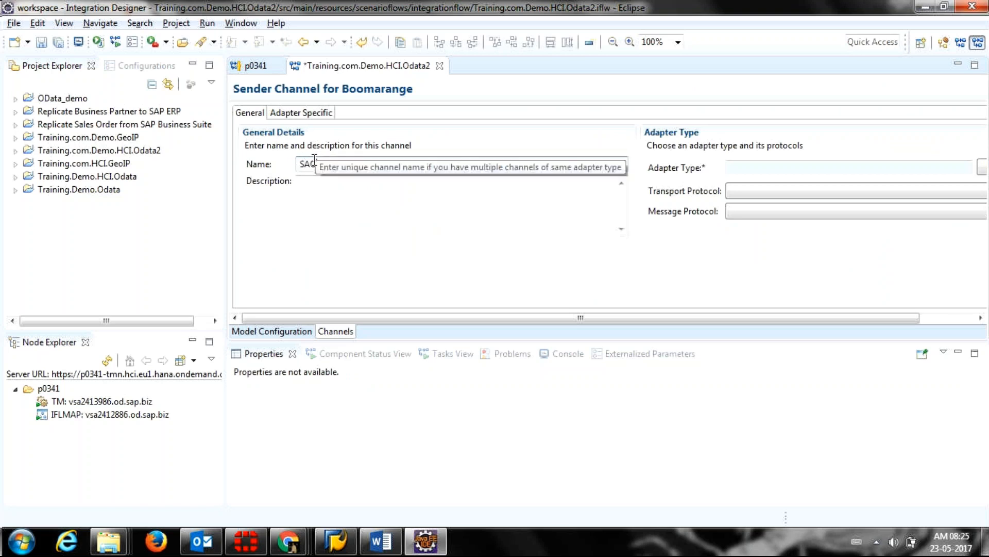
key("BackSpace")
key("BackSpace")
type("OA")
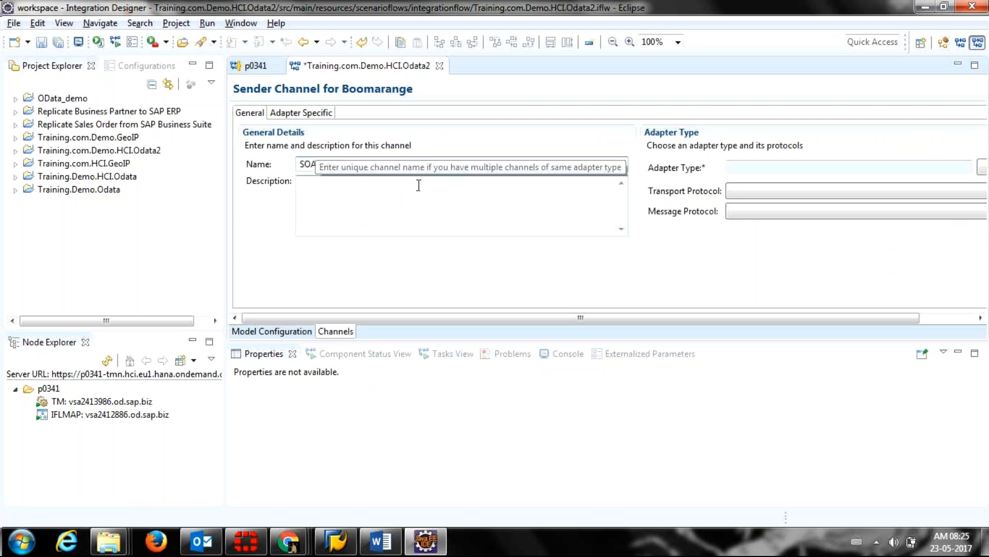
type("PSender")
key("Tab")
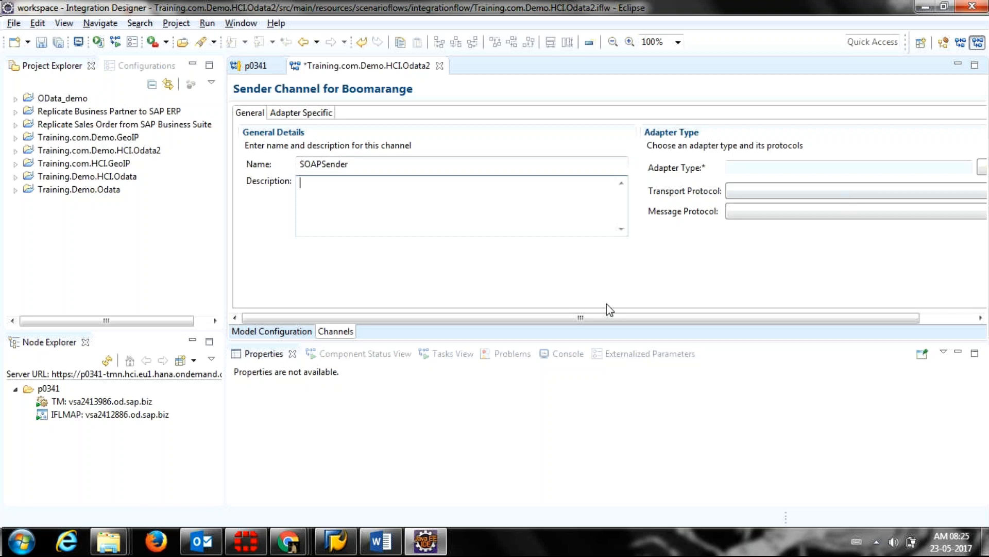
Set the sender channel's adapter type to SOAP, with HTTPS transport and the SOAP 1.x message protocol
left_click_drag(607, 321, 693, 310)
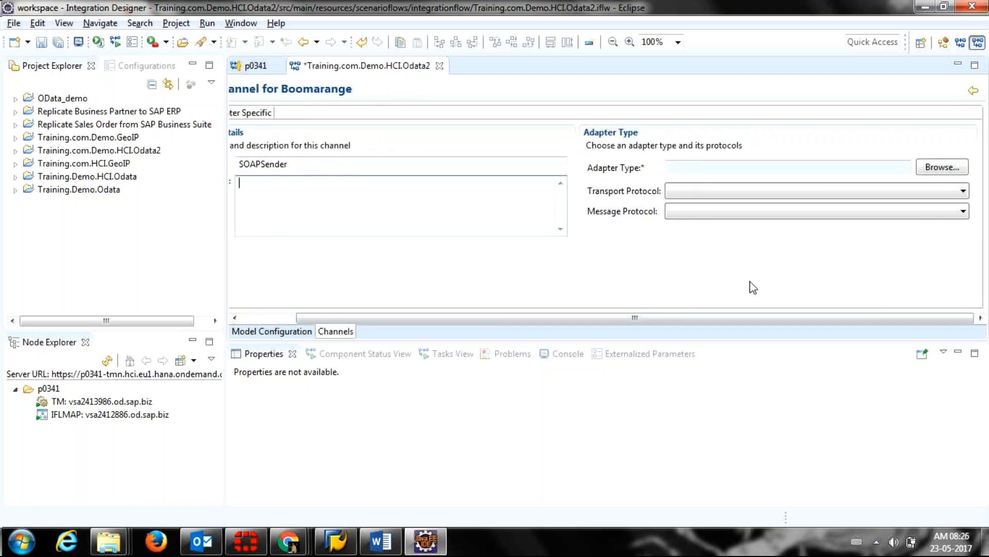
left_click(943, 169)
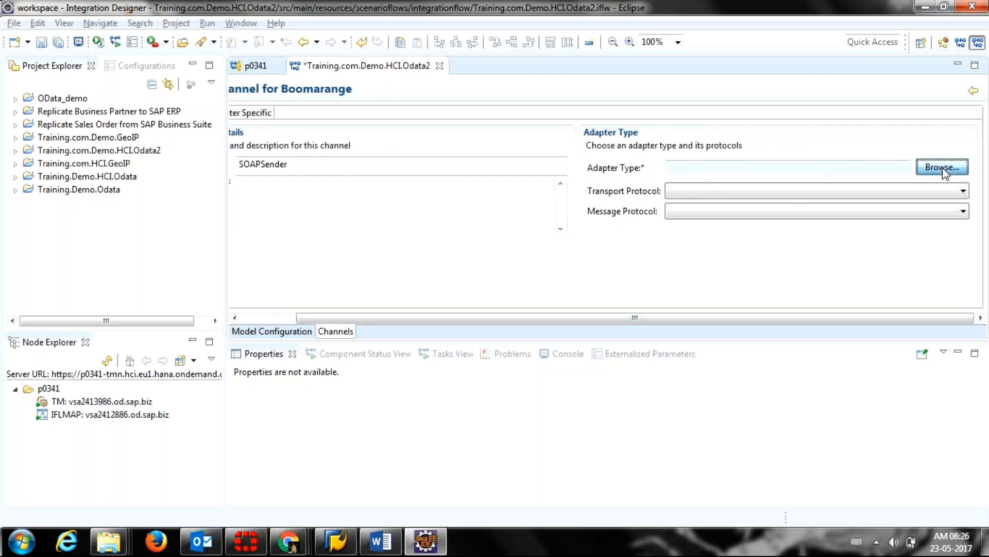
left_click(460, 207)
double_click(459, 206)
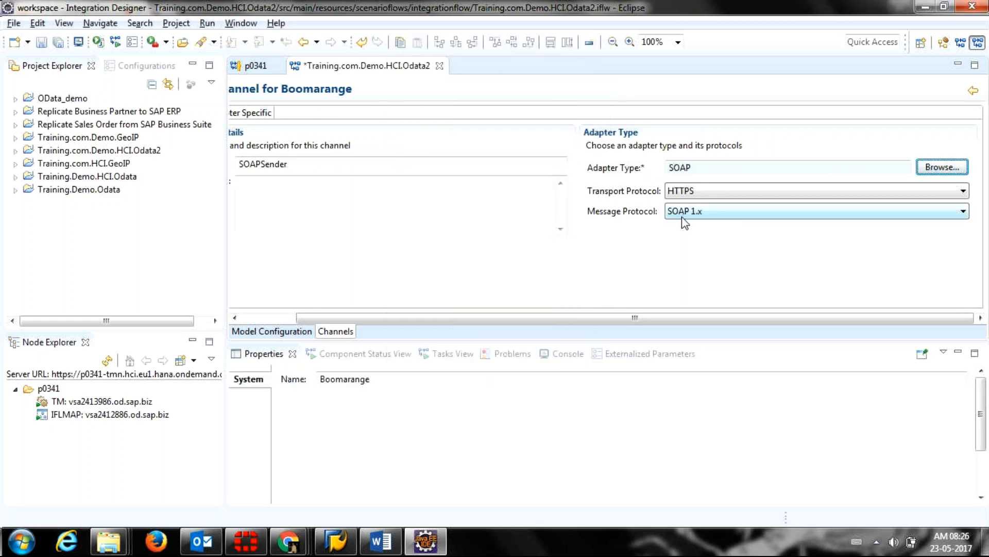
left_click_drag(556, 323, 501, 330)
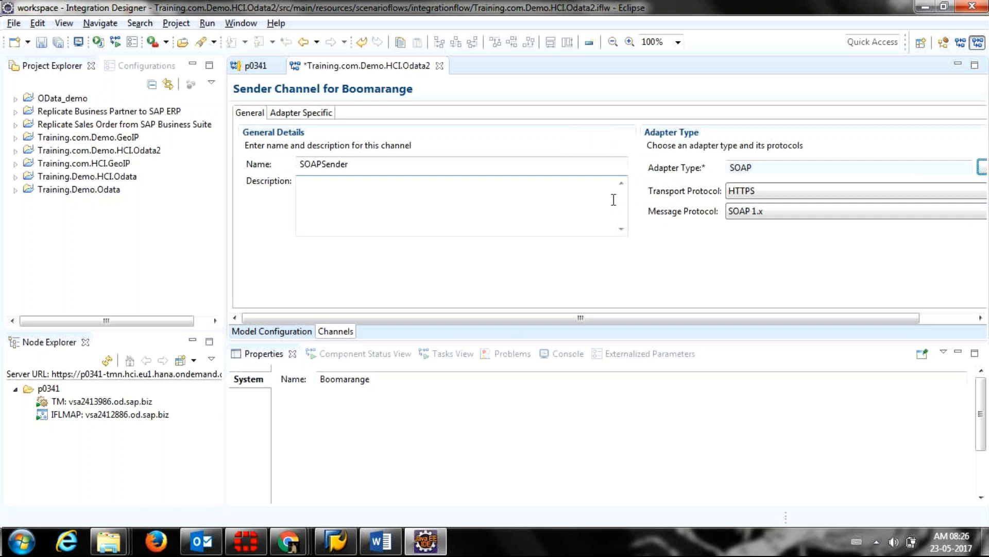
left_click(756, 216)
left_click(582, 280)
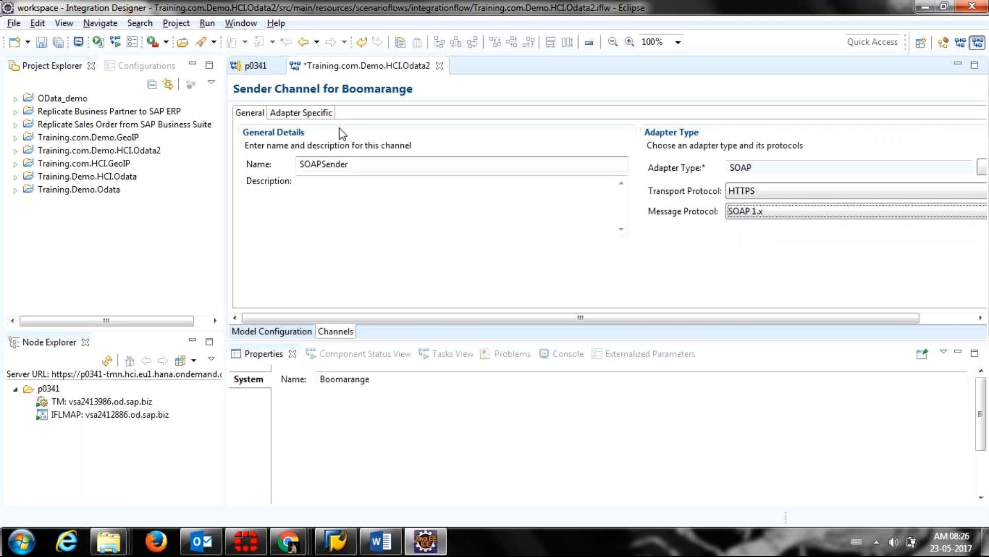
In the sender channel's adapter-specific connection details, set the address to /HCI/demo/Odatatest and keep the Request-Reply message exchange pattern
left_click(310, 114)
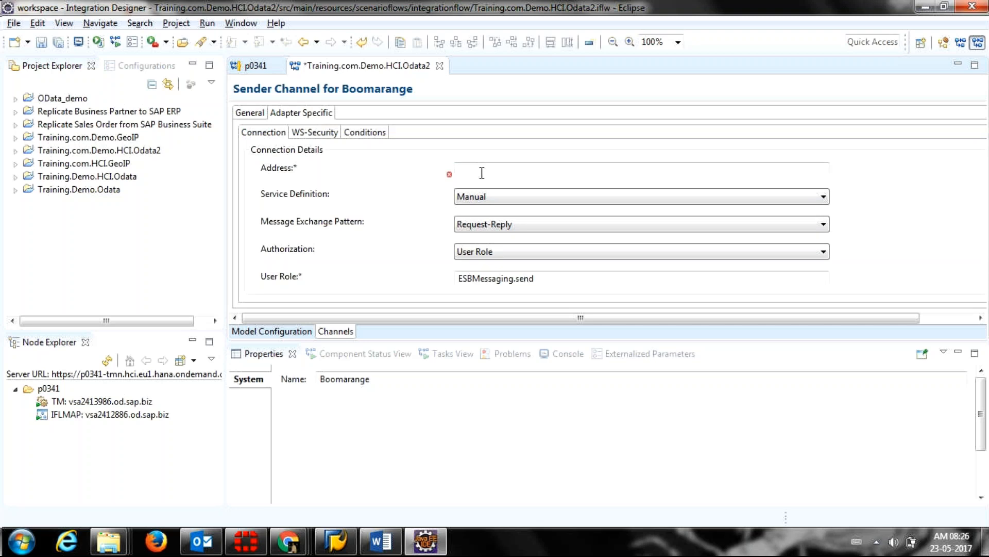
left_click(481, 171)
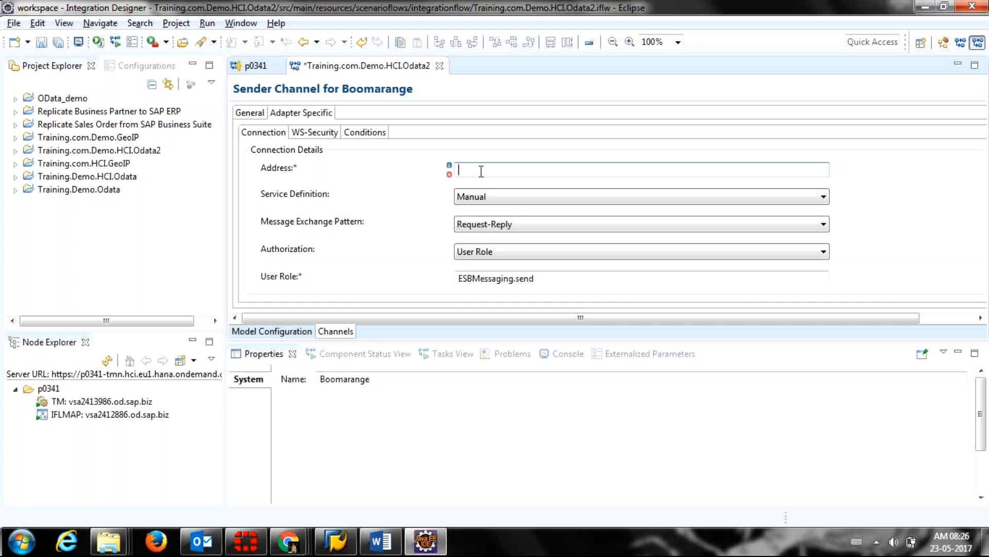
type("/")
type("HCI/demo/Odatatest")
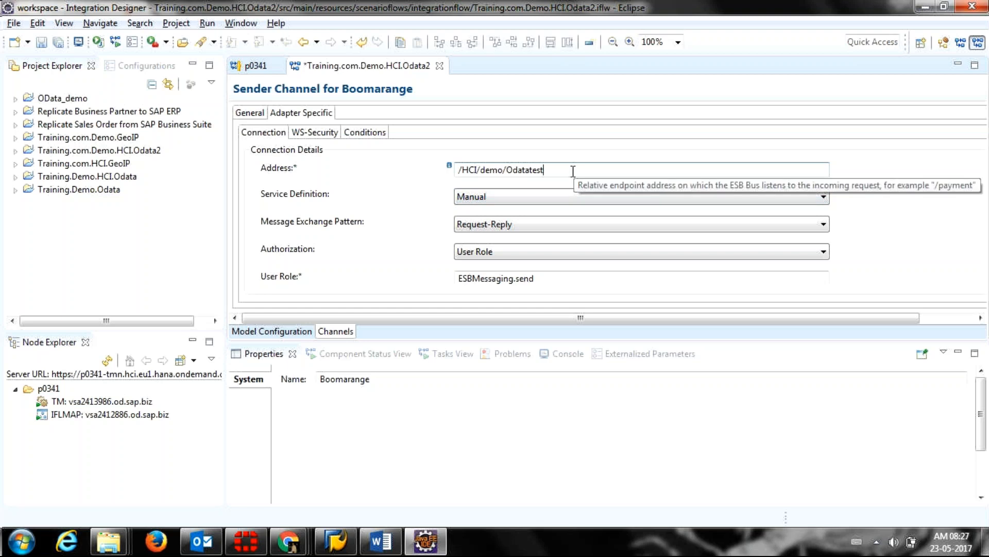
left_click_drag(572, 170, 420, 168)
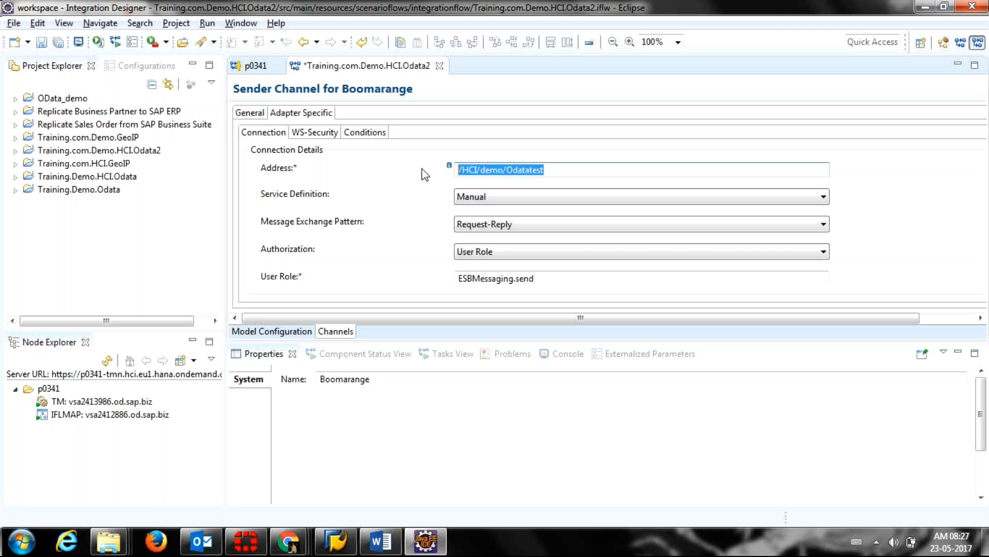
key("Tab")
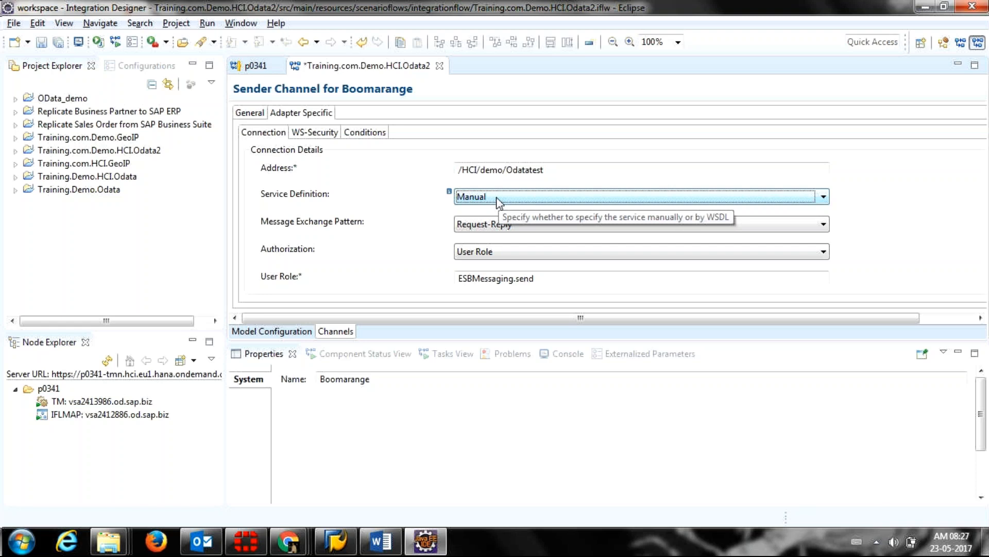
left_click(510, 225)
left_click(510, 225)
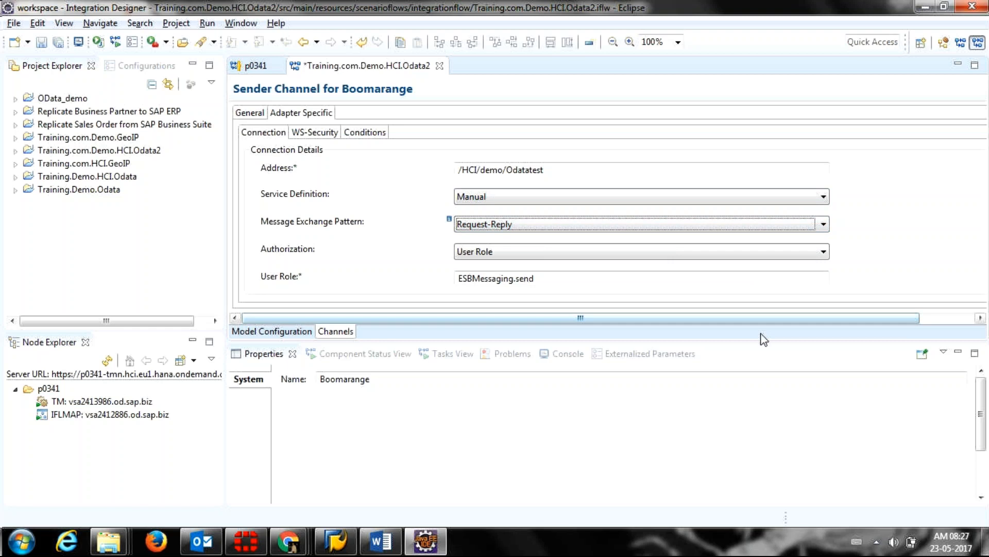
Enlarge the channel editor area and set the sender channel's authorization to Client Certificate
left_click_drag(762, 342, 759, 380)
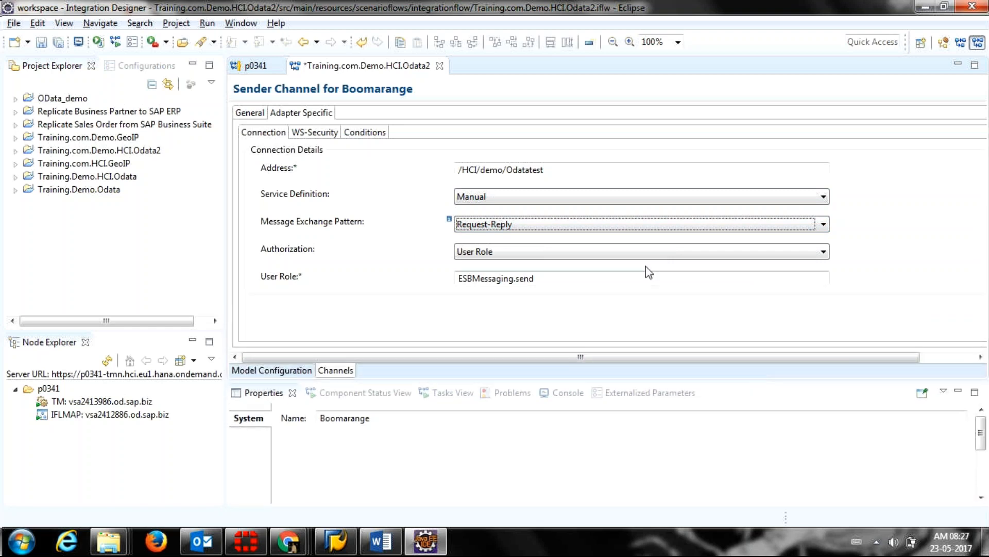
left_click(630, 254)
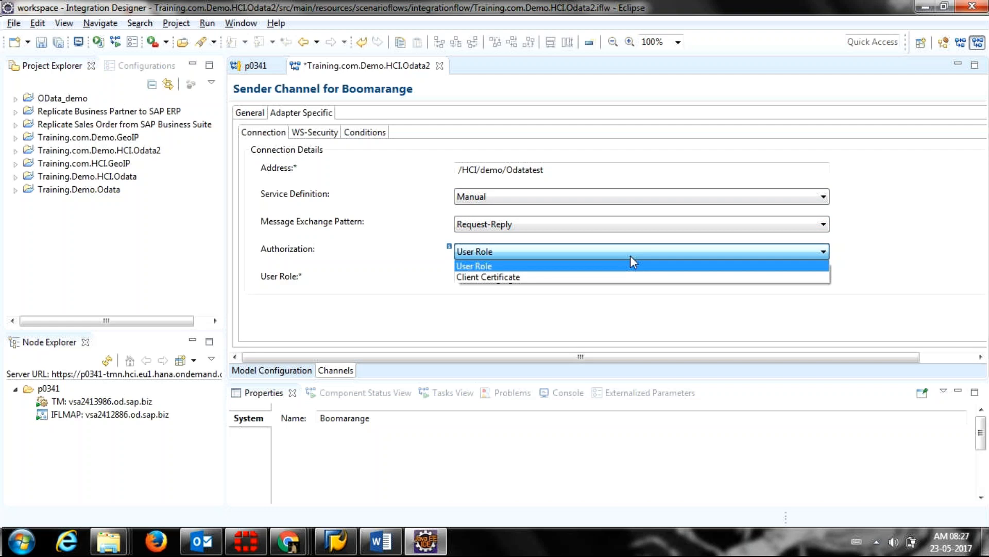
left_click(621, 278)
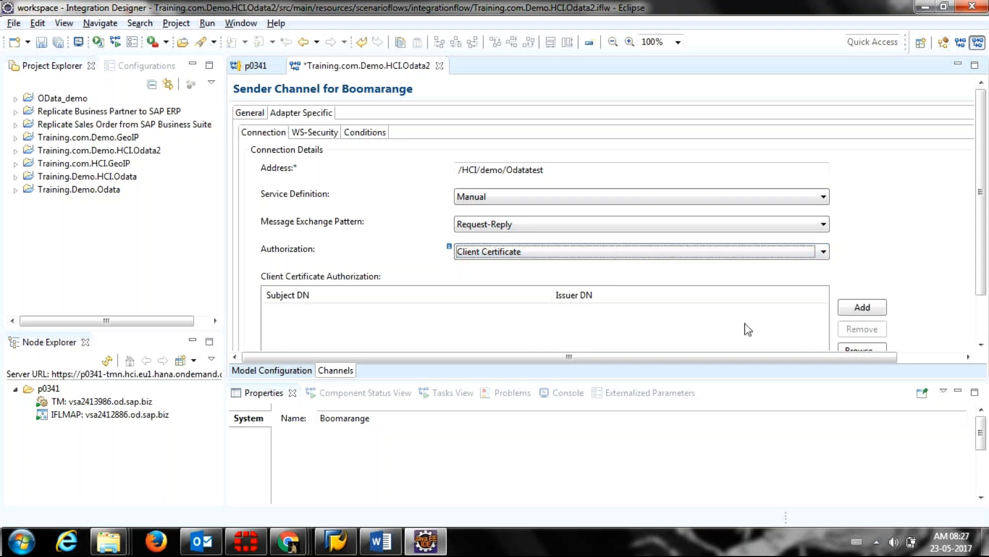
Add the GeoIP.cer certificate from the Desktop to the sender channel's client certificate authorization
left_click_drag(975, 289, 978, 338)
left_click(876, 300)
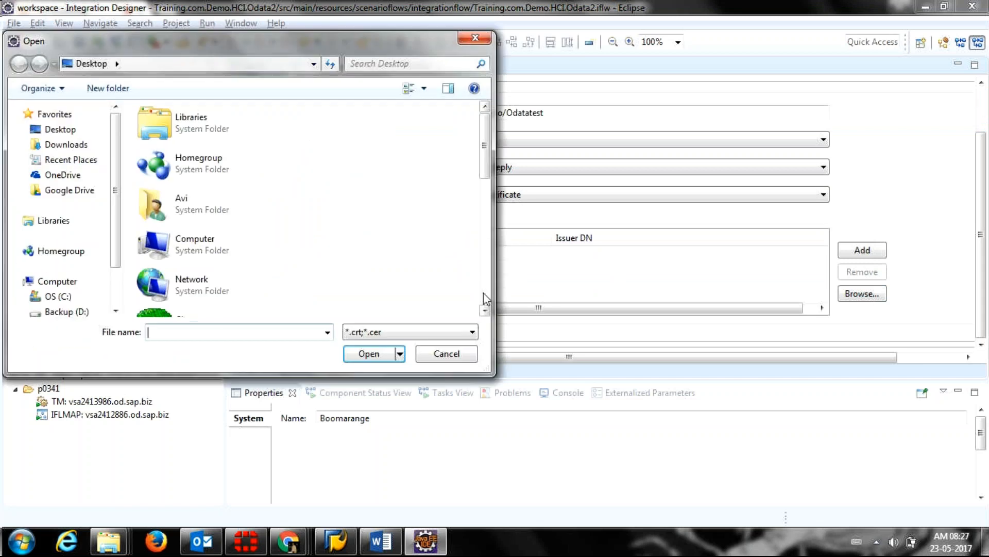
scroll(484, 292, "down", 5)
double_click(171, 257)
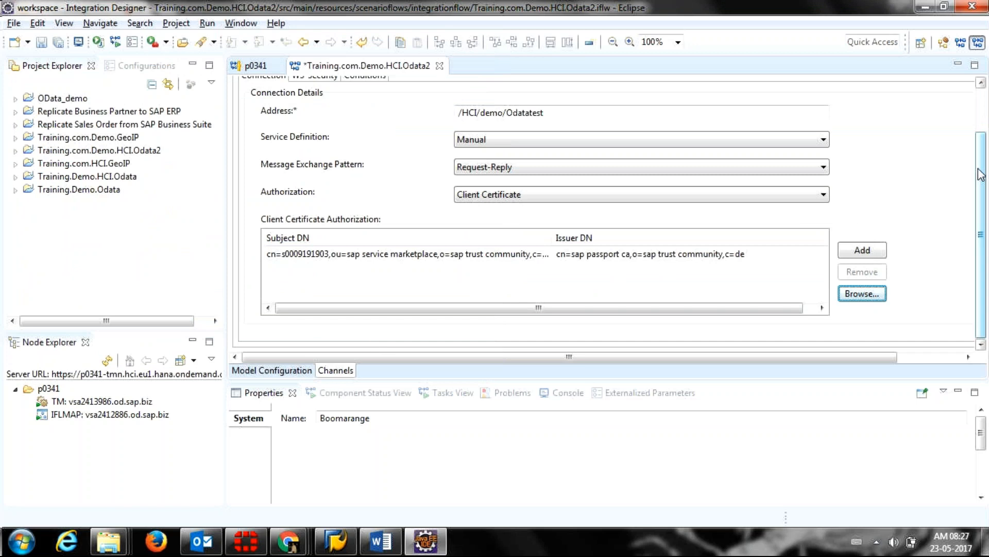
scroll(987, 120, "up", 2)
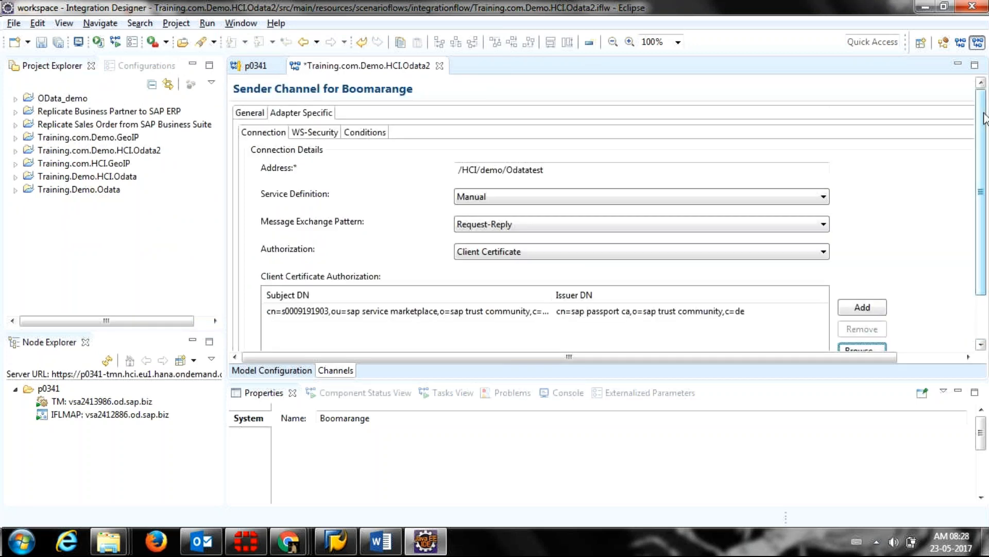
left_click(714, 170)
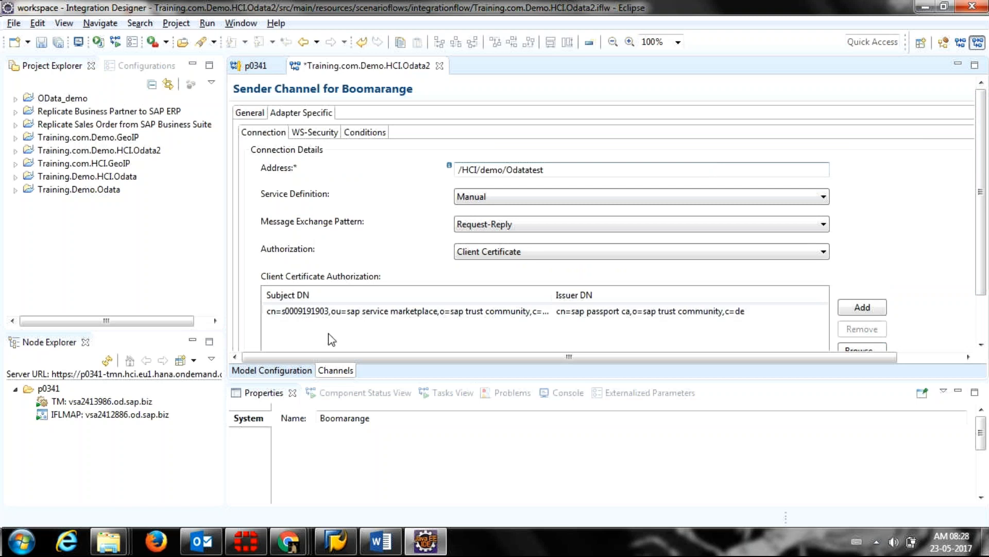
Return to the flow model, open the channel between the End event and Receiver1, and name it OdataReceiver
left_click(265, 370)
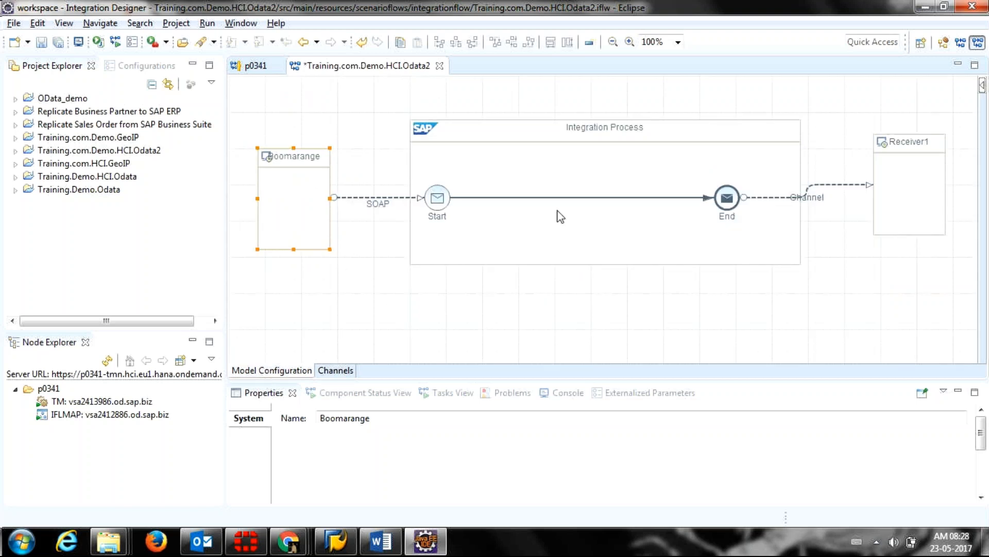
left_click(727, 199)
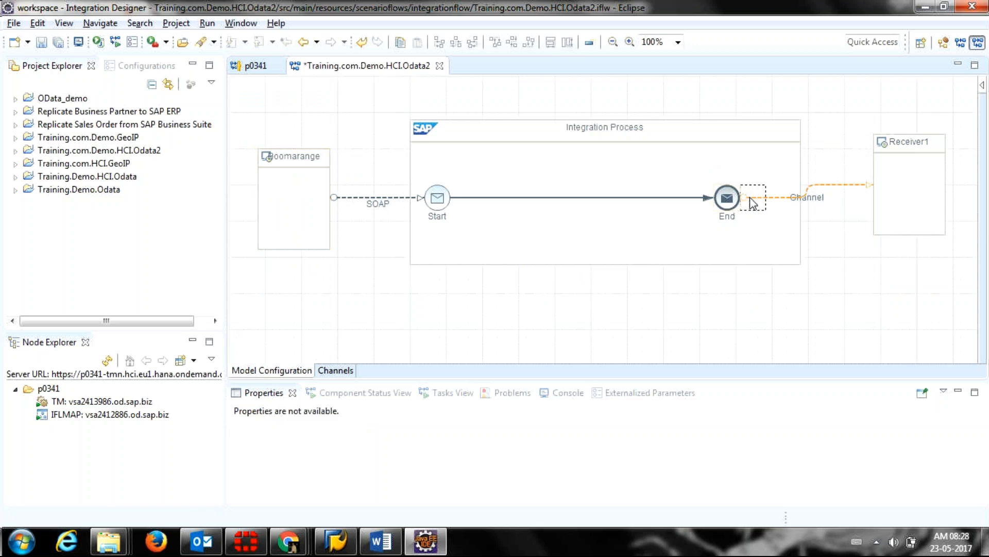
left_click_drag(750, 198, 775, 219)
left_click(777, 214)
left_click_drag(777, 215, 776, 202)
left_click(810, 198)
double_click(812, 203)
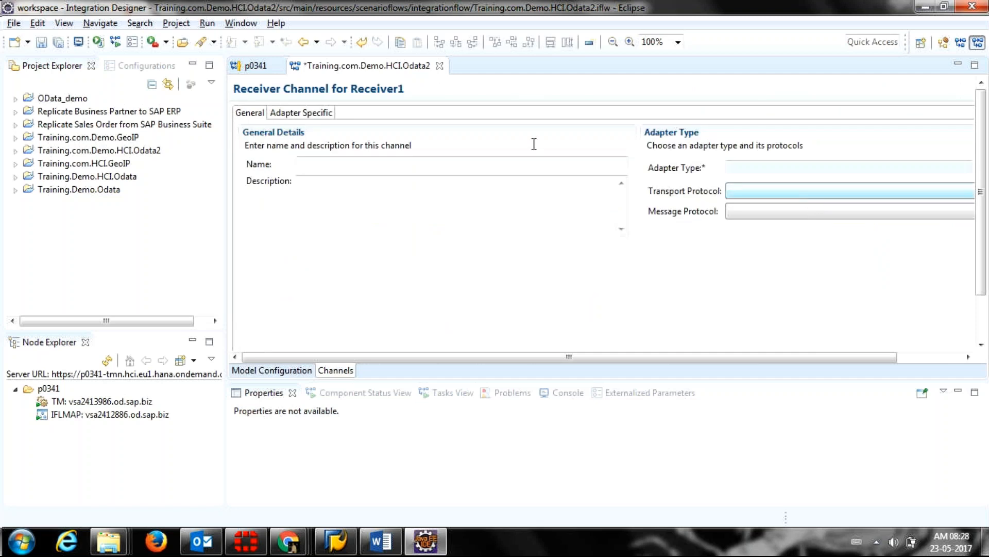
left_click(426, 165)
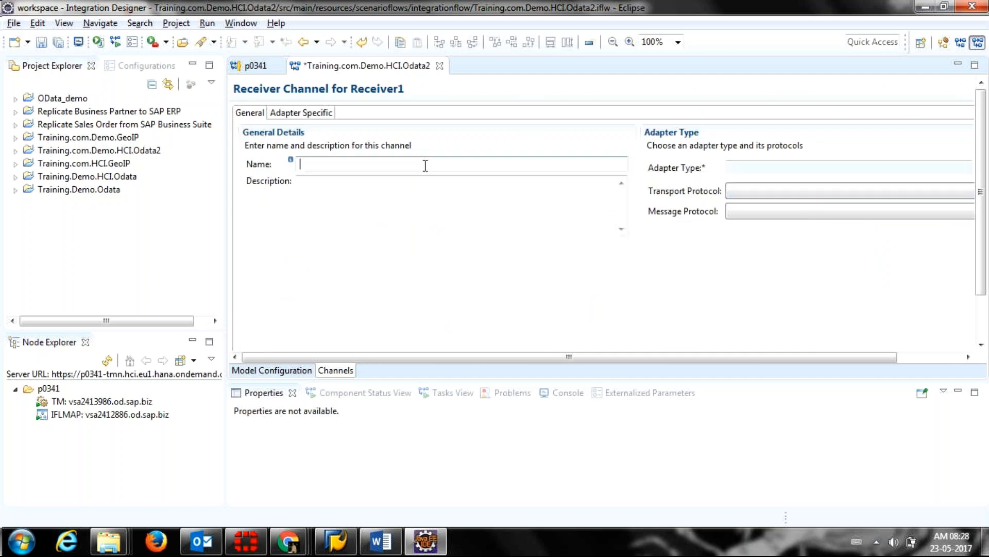
type("Odata")
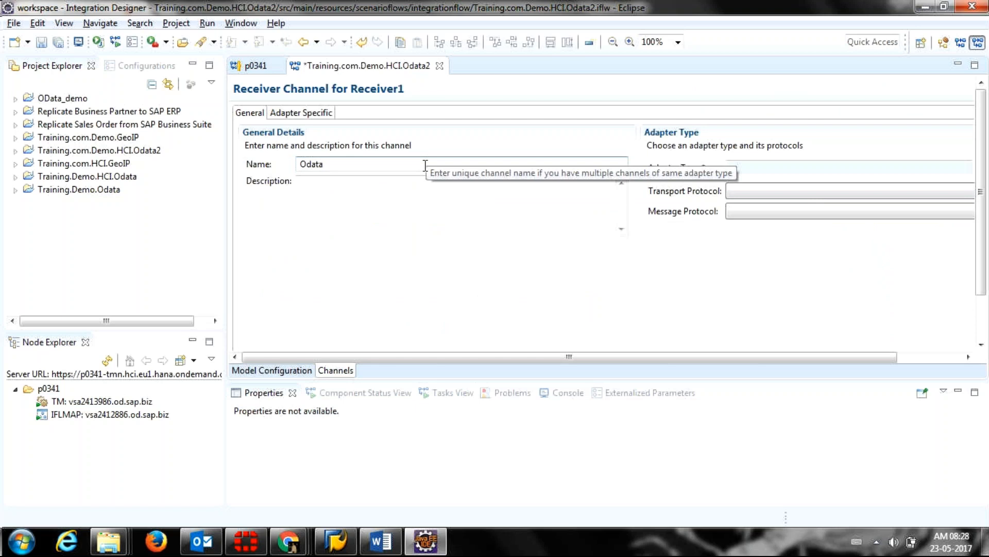
type("Receiver")
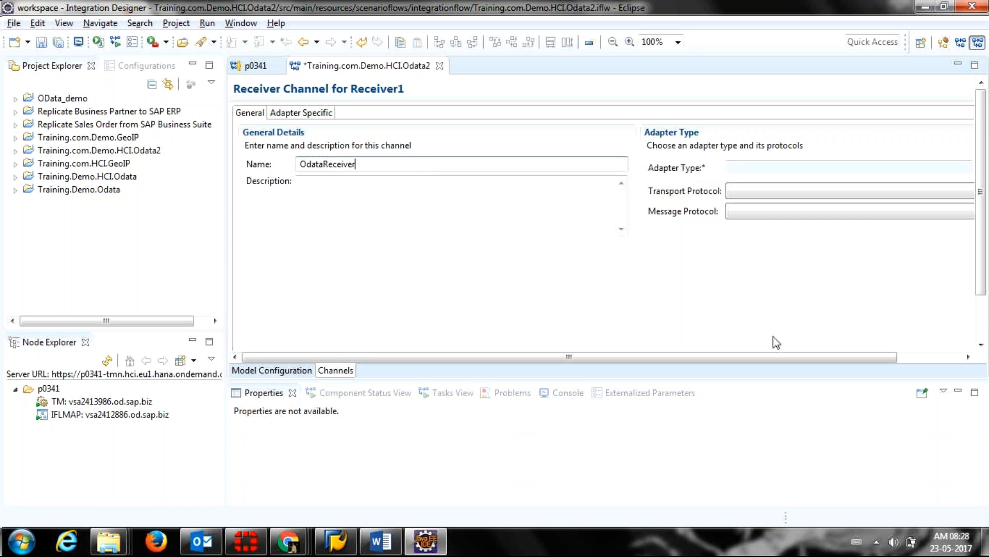
Choose the OData adapter for the receiver channel, with HTTP transport and the OData V2 message protocol
scroll(770, 359, "right", 2)
scroll(769, 362, "right", 3)
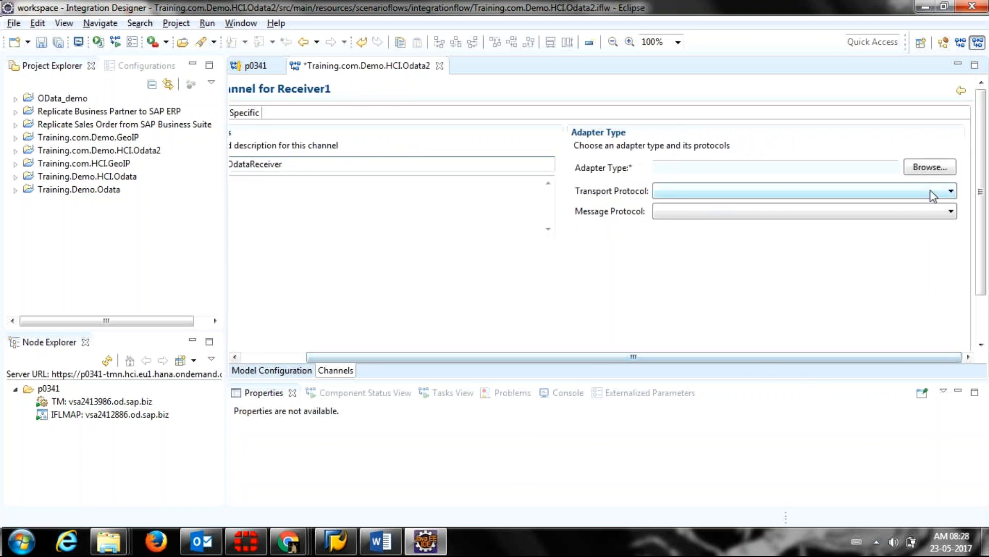
left_click(924, 169)
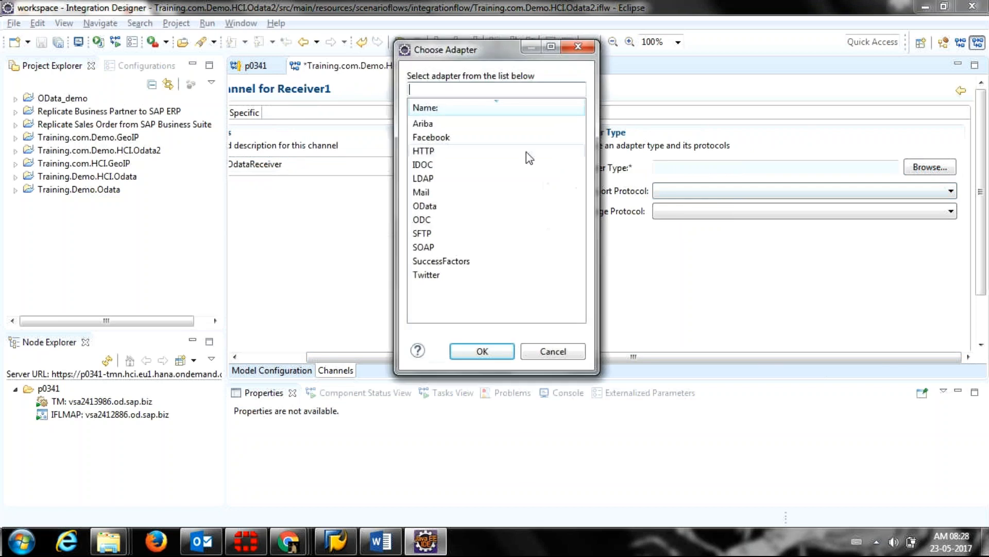
left_click(479, 212)
double_click(480, 210)
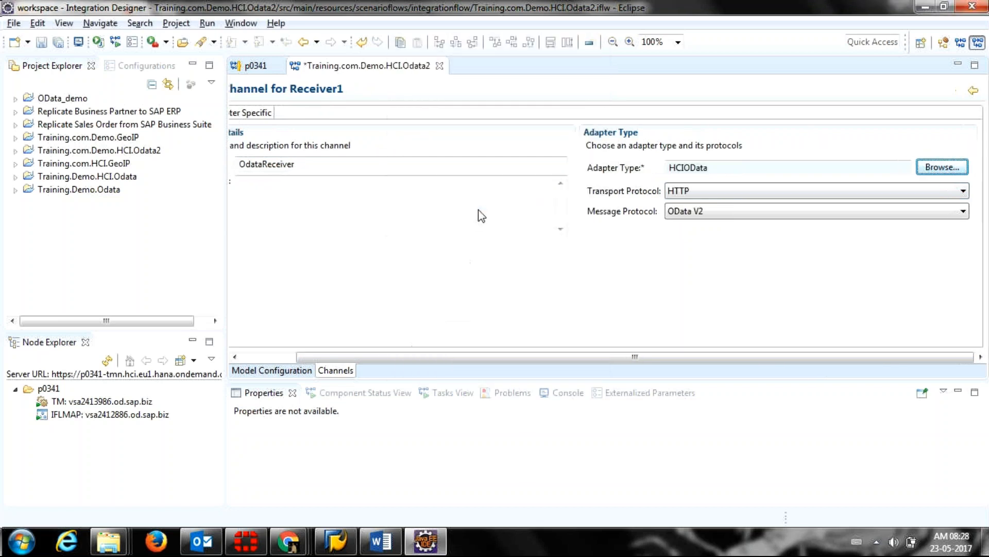
left_click(679, 195)
left_click(678, 195)
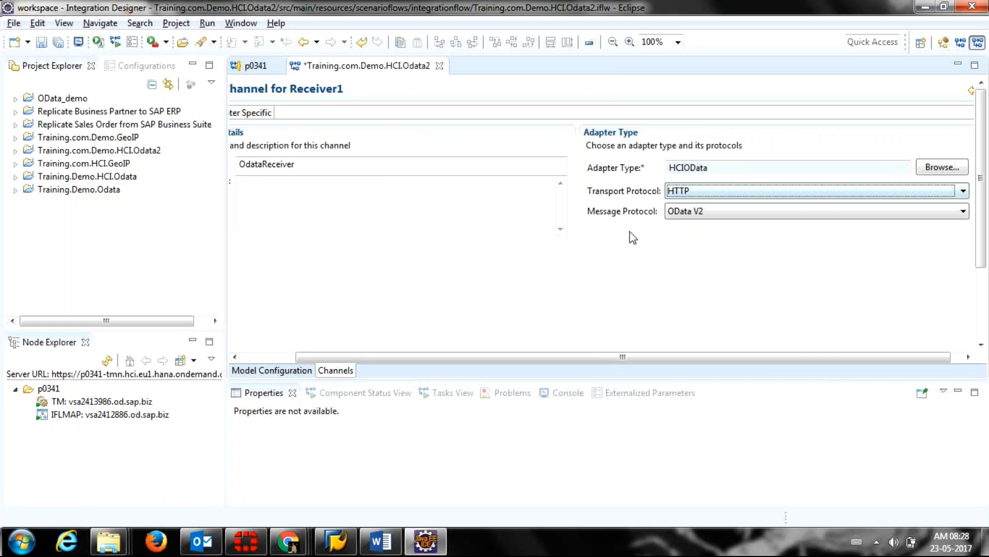
key("Tab")
left_click_drag(581, 362, 515, 360)
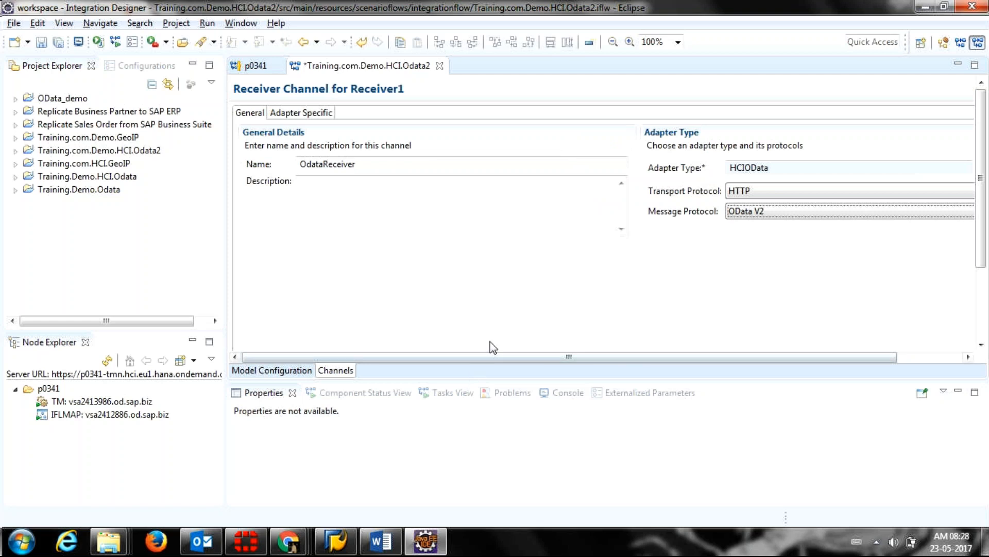
Switch the receiver channel's adapter type to SuccessFactors and keep SOAP as its message protocol
left_click_drag(483, 353, 587, 349)
left_click(917, 172)
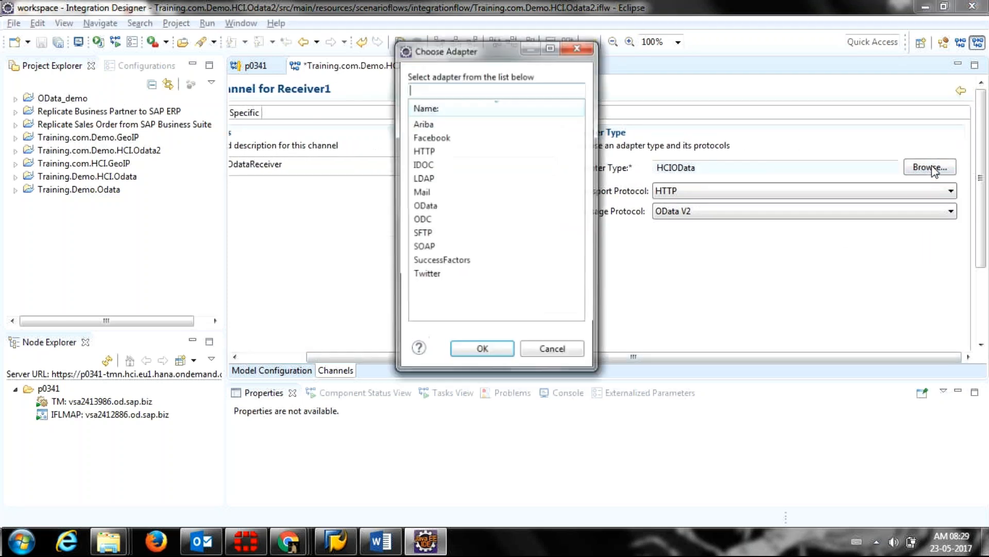
double_click(496, 261)
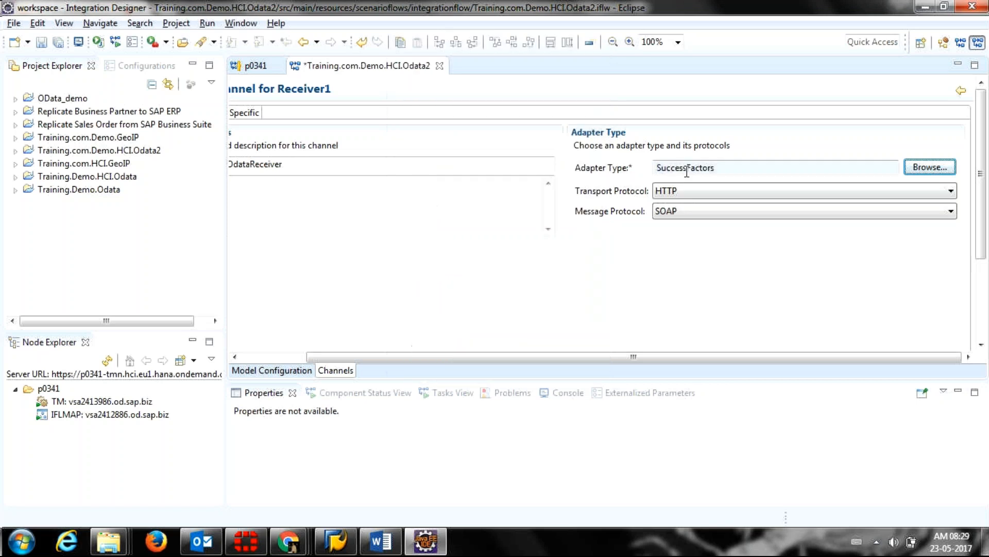
left_click(685, 218)
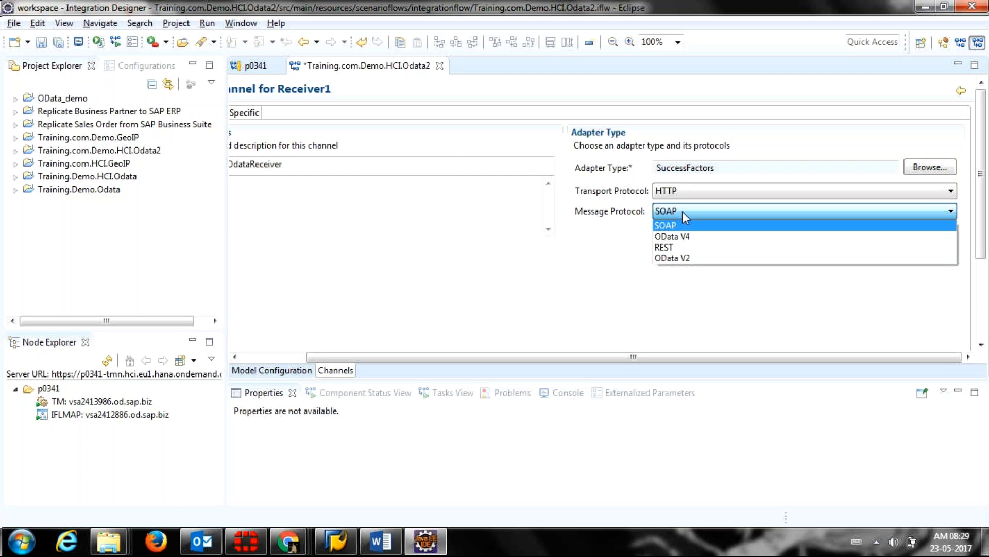
left_click(675, 215)
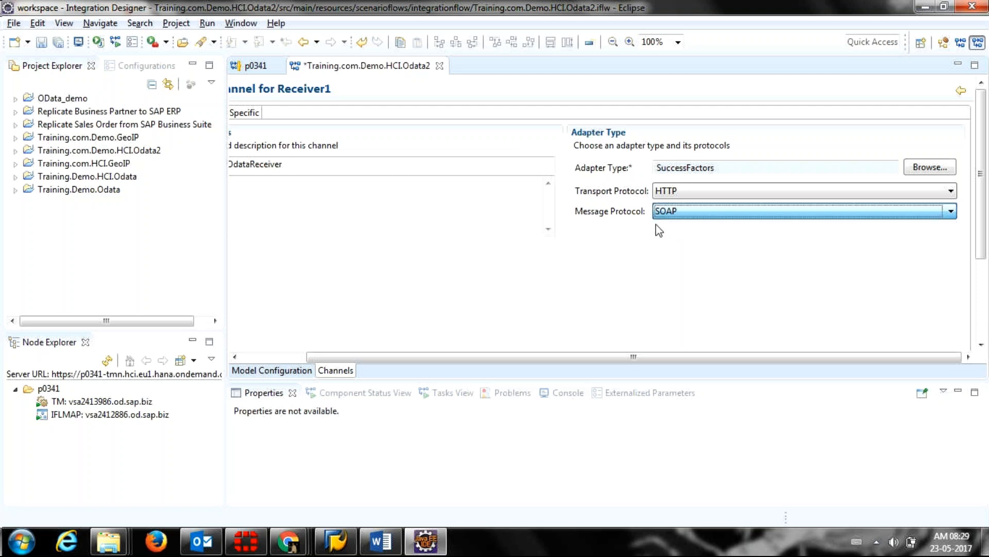
Review the connection and processing settings of the SuccessFactors SOAP receiver adapter
left_click(264, 354)
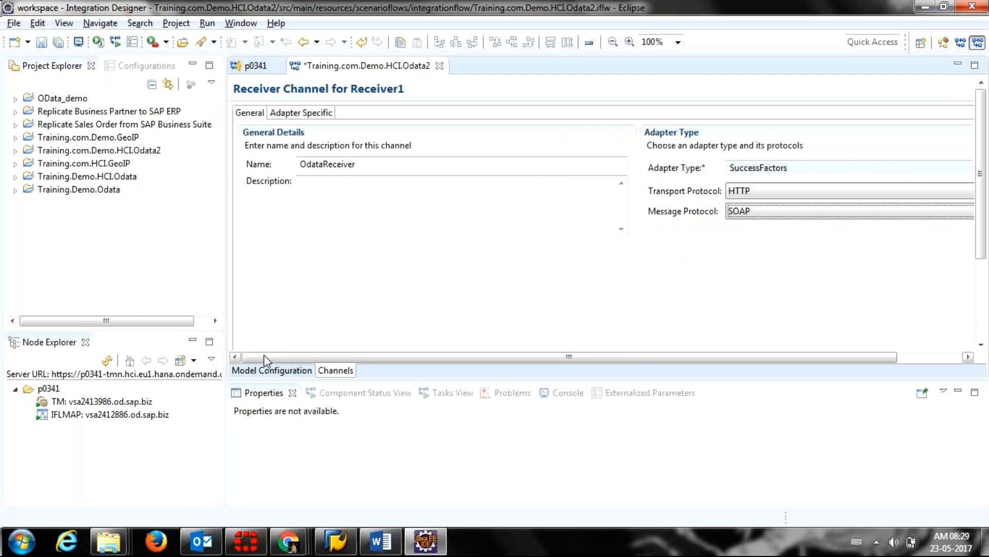
left_click(300, 113)
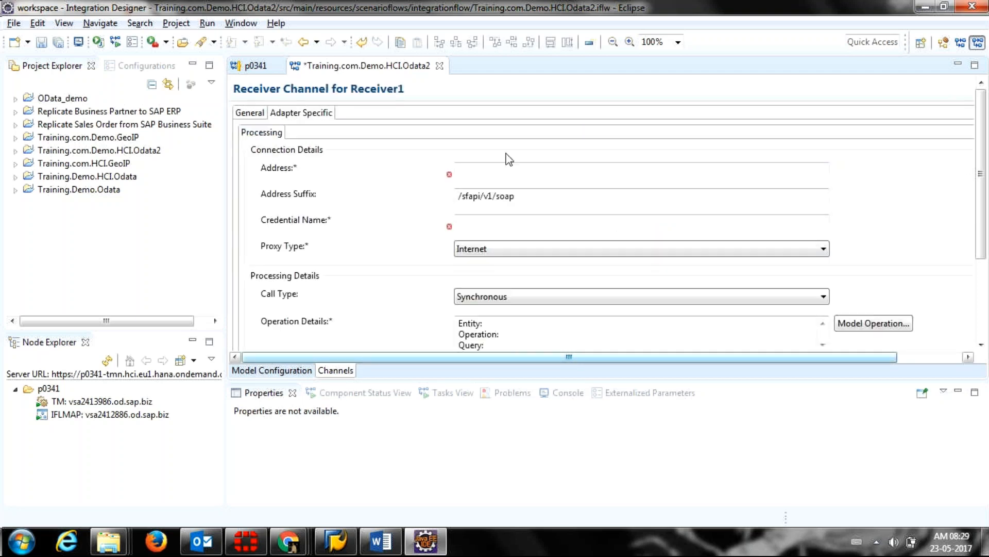
scroll(979, 187, "down", 1)
left_click_drag(979, 202, 980, 210)
left_click(691, 206)
left_click_drag(980, 216, 982, 270)
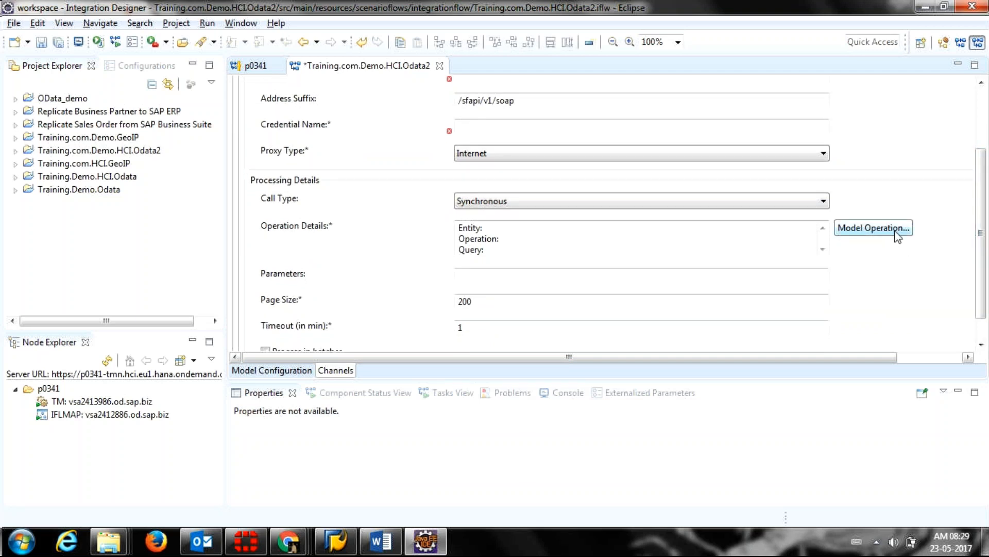
left_click_drag(981, 265, 986, 181)
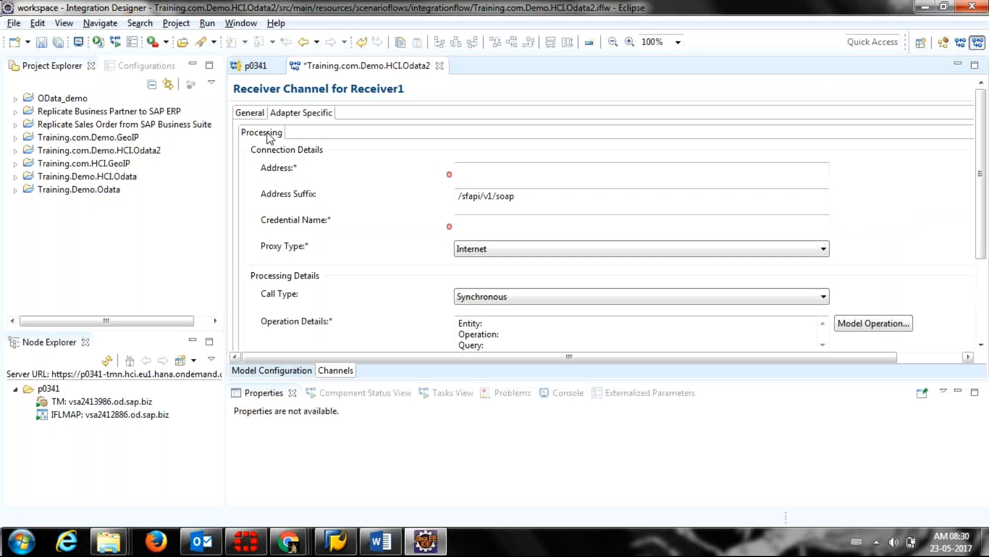
Change the SuccessFactors receiver channel's message protocol to OData V2
left_click(248, 118)
left_click(813, 212)
left_click(780, 259)
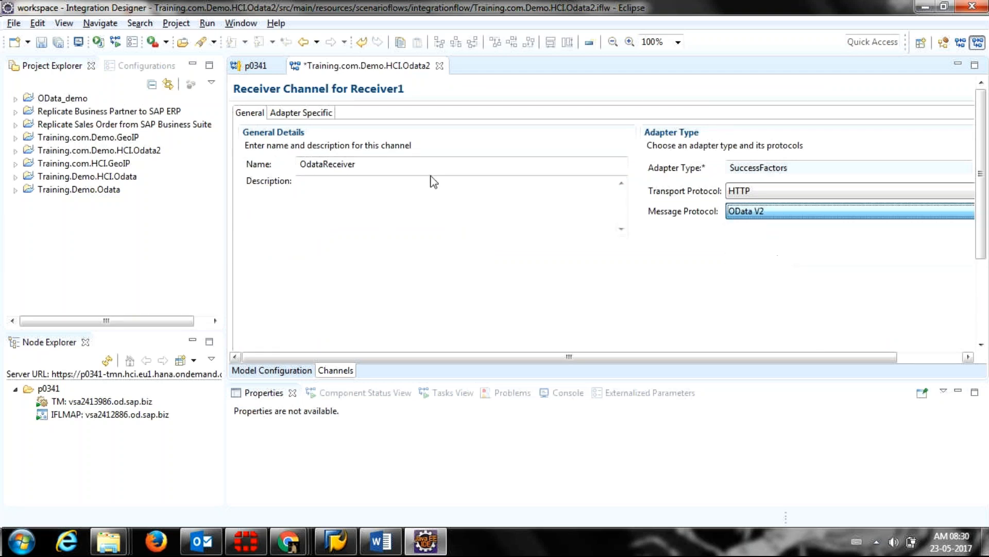
Examine the SuccessFactors OData V2 adapter settings, including the SFSF data center choices and the available operations
left_click(316, 112)
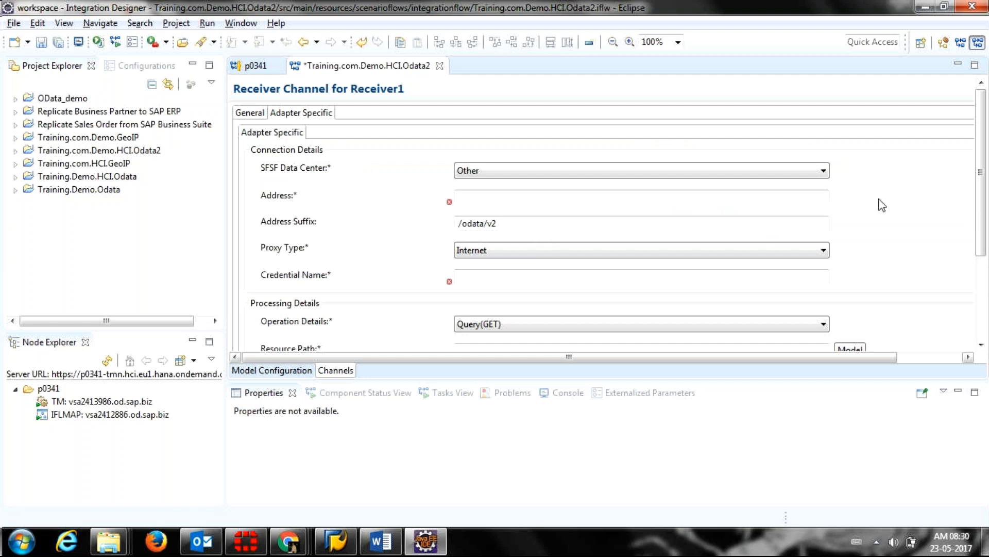
left_click(792, 174)
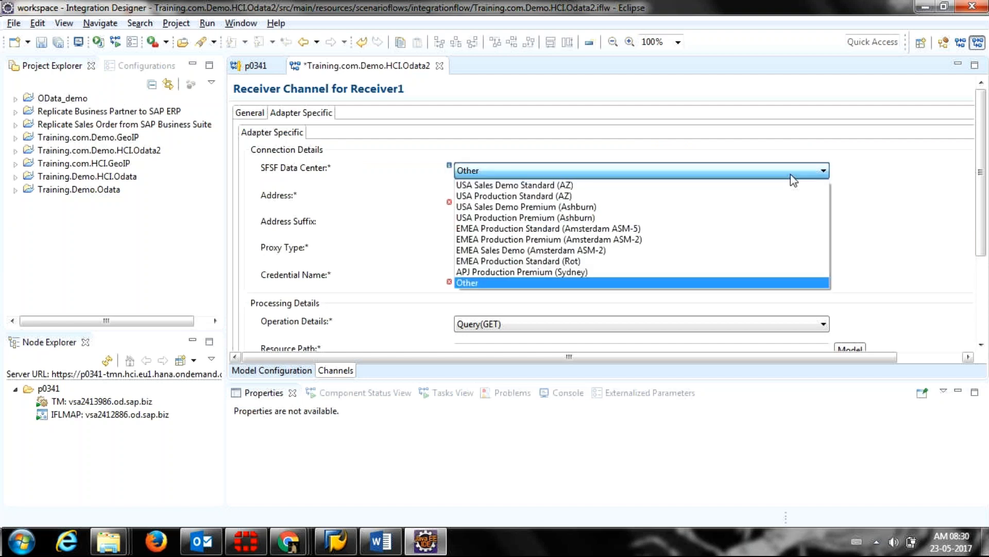
left_click(793, 178)
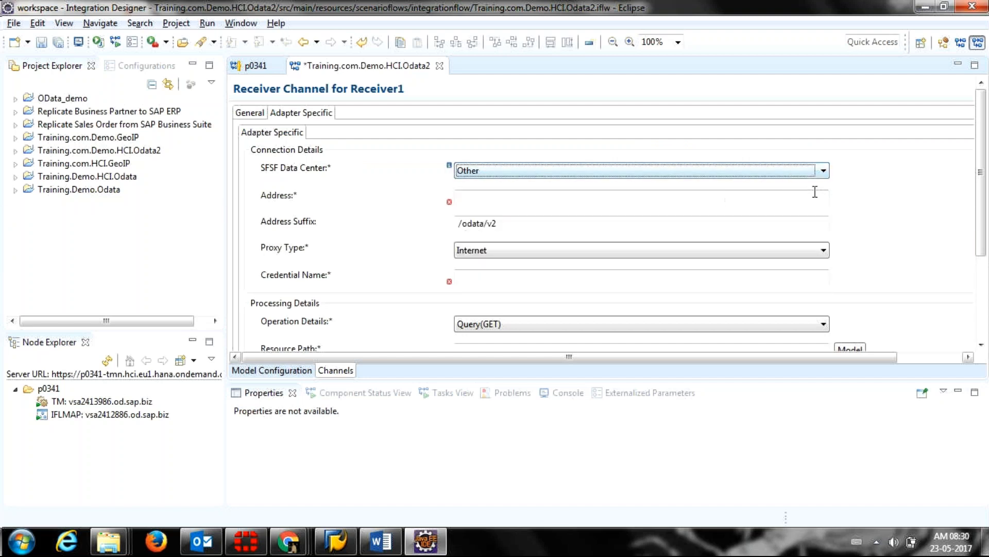
left_click(813, 198)
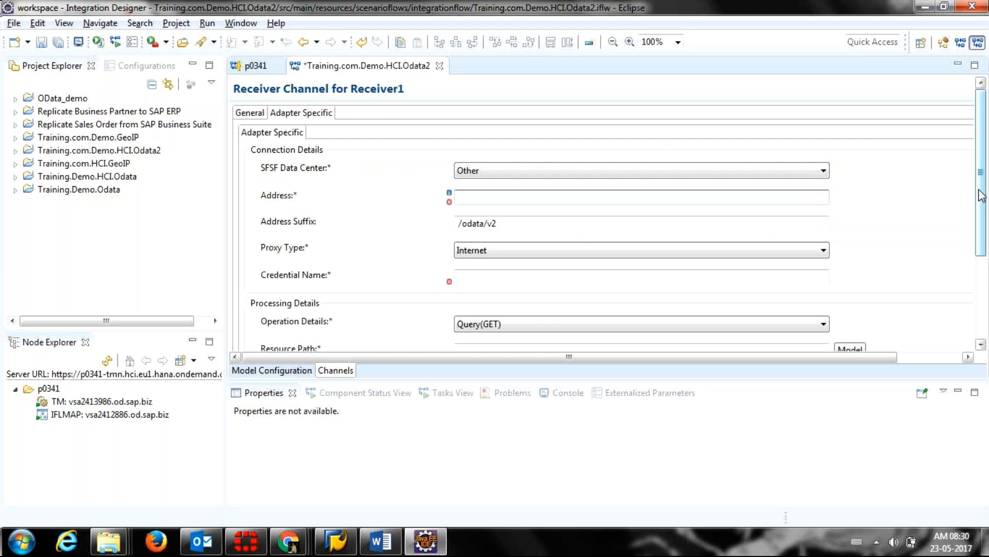
left_click_drag(977, 192, 979, 259)
left_click(788, 216)
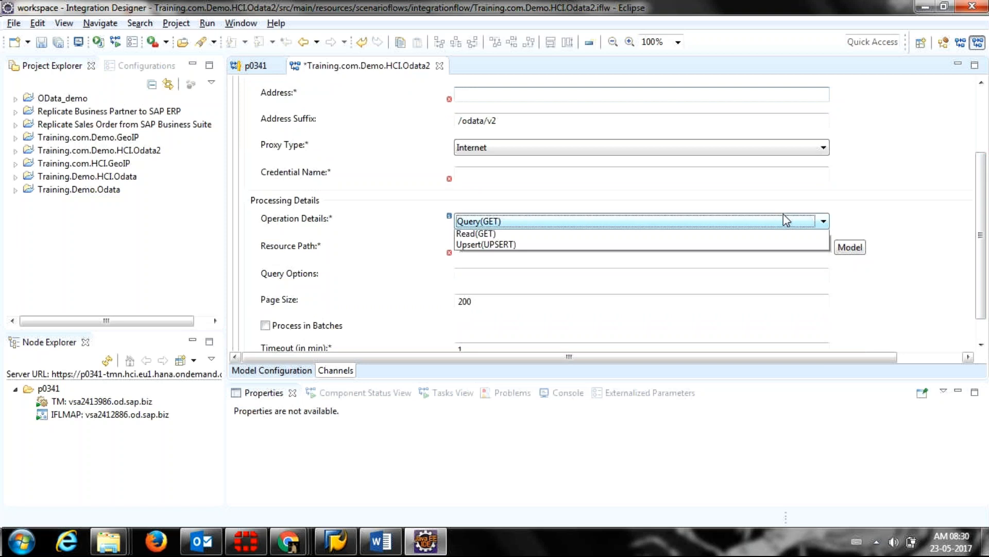
left_click(783, 213)
left_click_drag(974, 287, 960, 187)
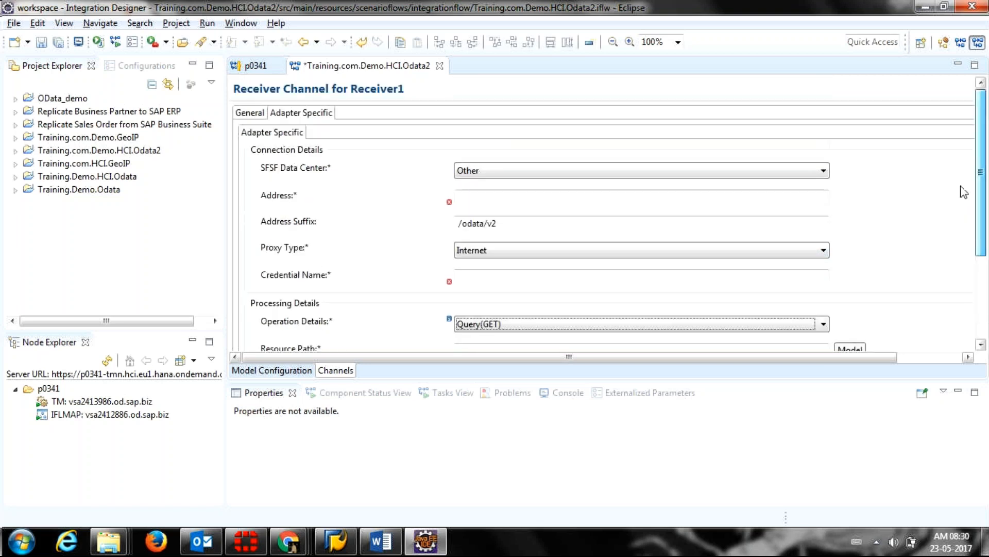
Set the receiver channel's adapter type back to OData and open its adapter-specific settings
left_click(258, 118)
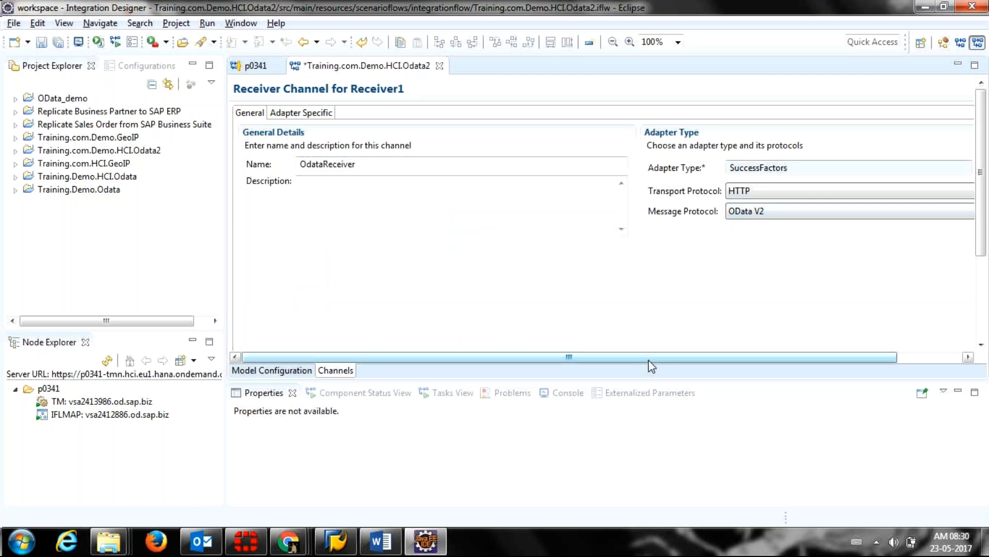
left_click_drag(648, 360, 747, 354)
left_click(928, 167)
double_click(525, 209)
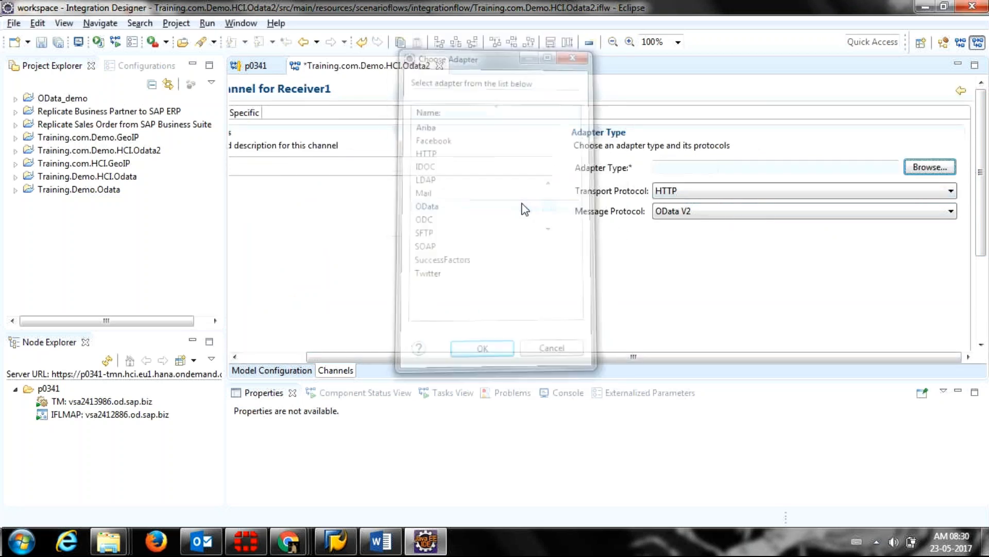
left_click(290, 113)
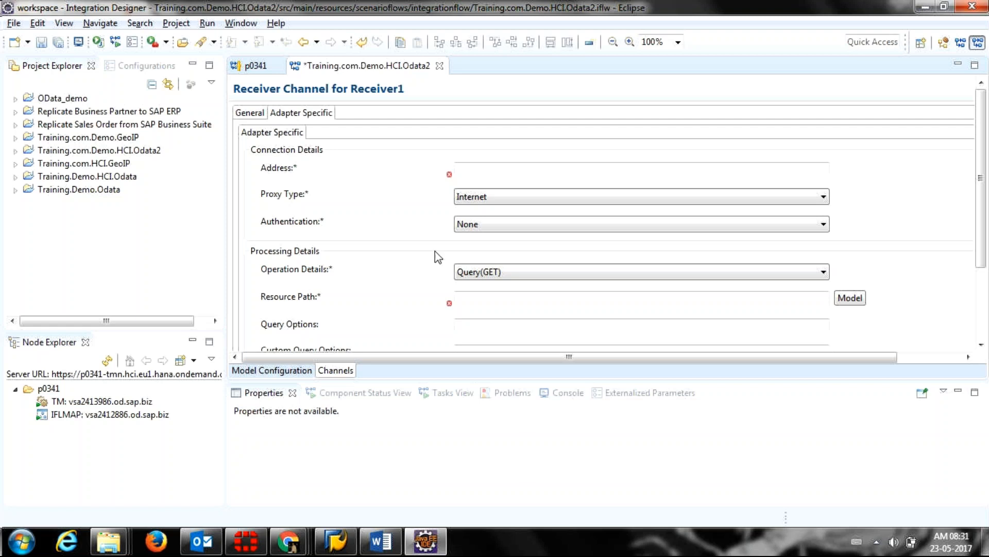
Look up the service address in the OData receiver channel of the existing Training.Demo.HCI.Odata flow, then close that flow
key("alt+Tab")
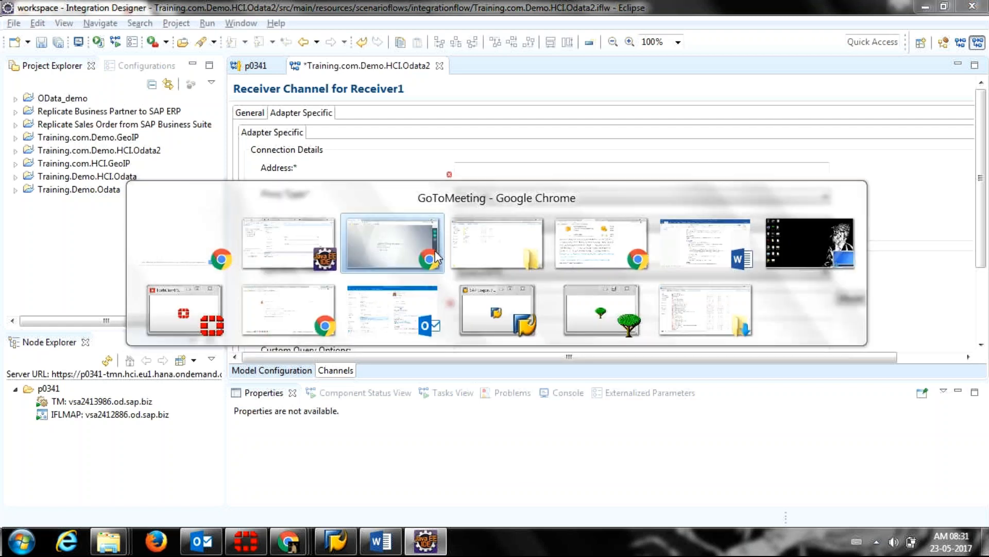
key("alt+Tab")
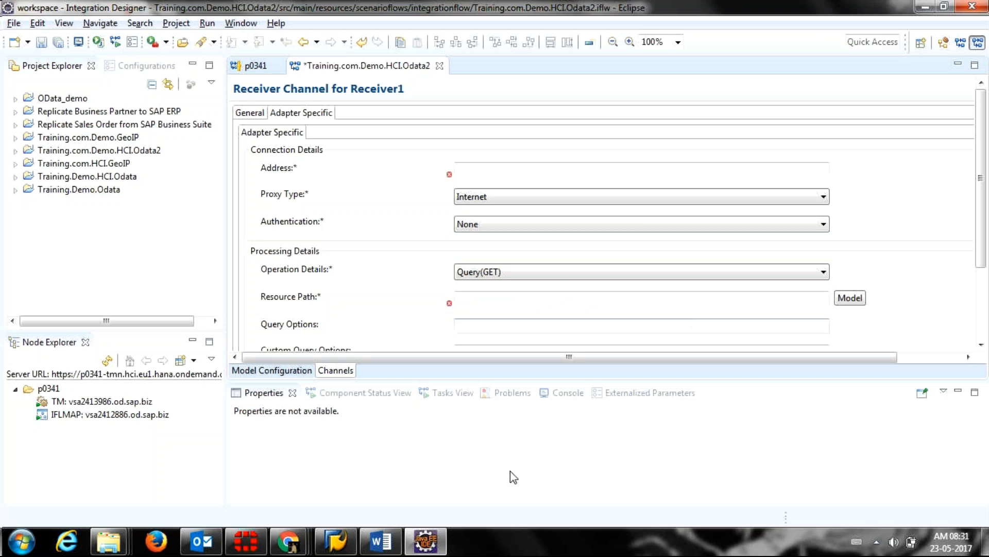
left_click(16, 176)
left_click(29, 229)
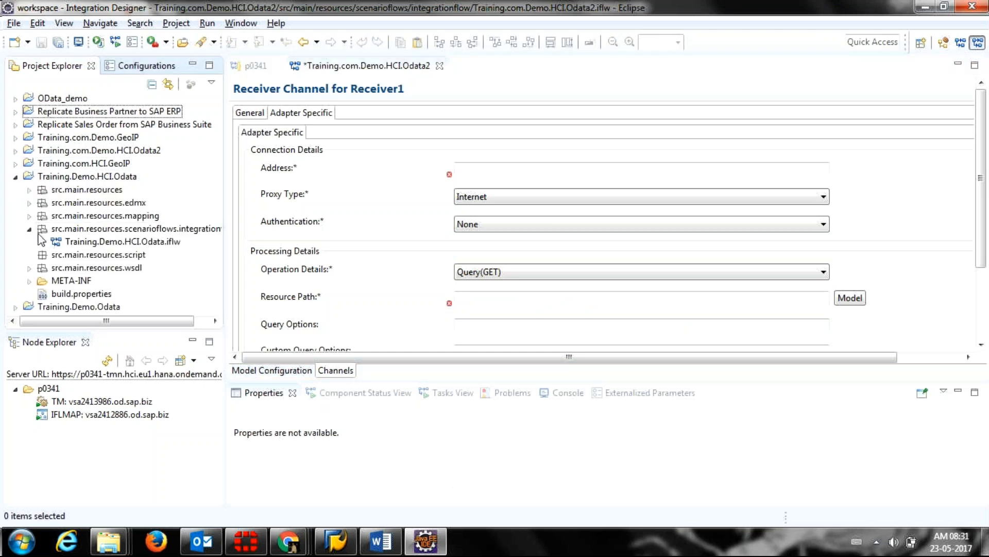
double_click(177, 241)
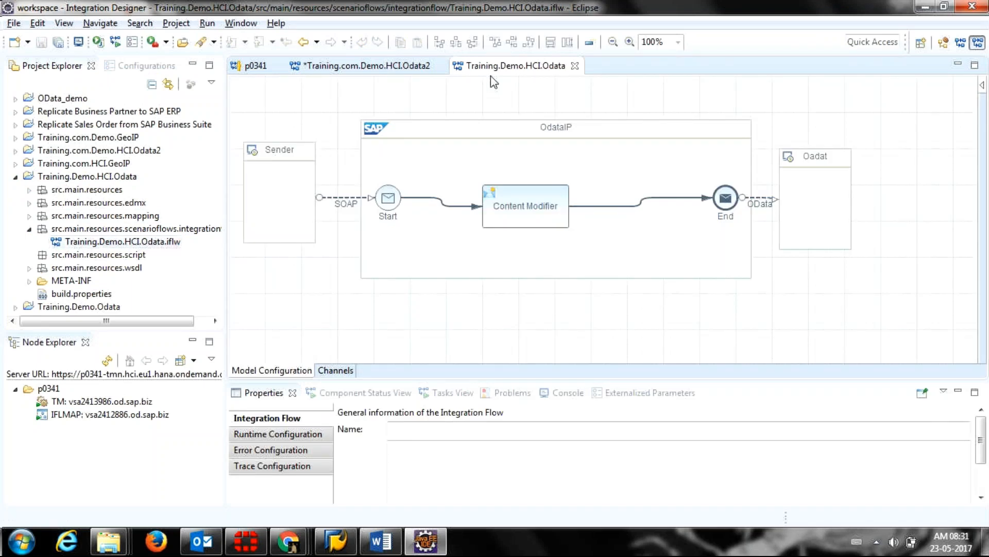
double_click(759, 203)
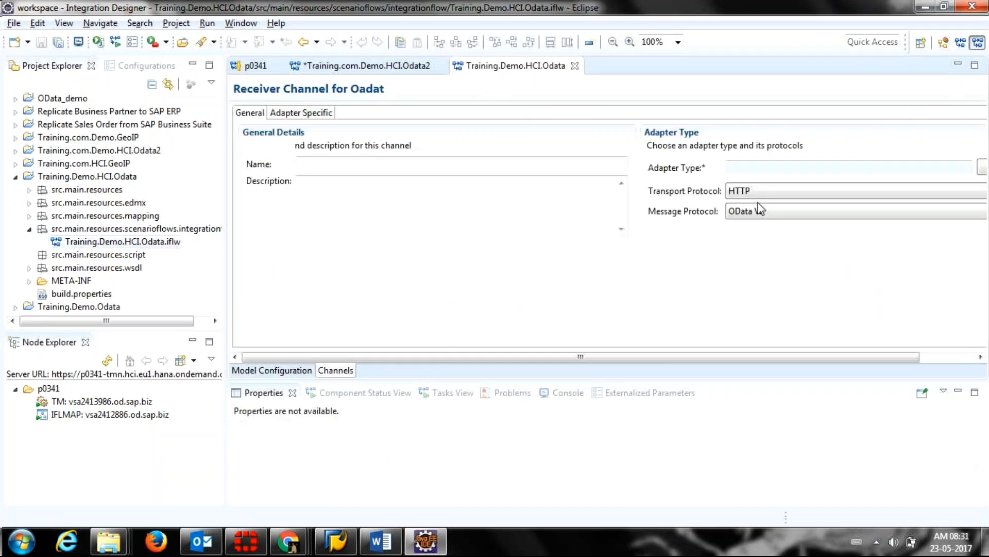
left_click(310, 113)
left_click_drag(683, 170, 449, 170)
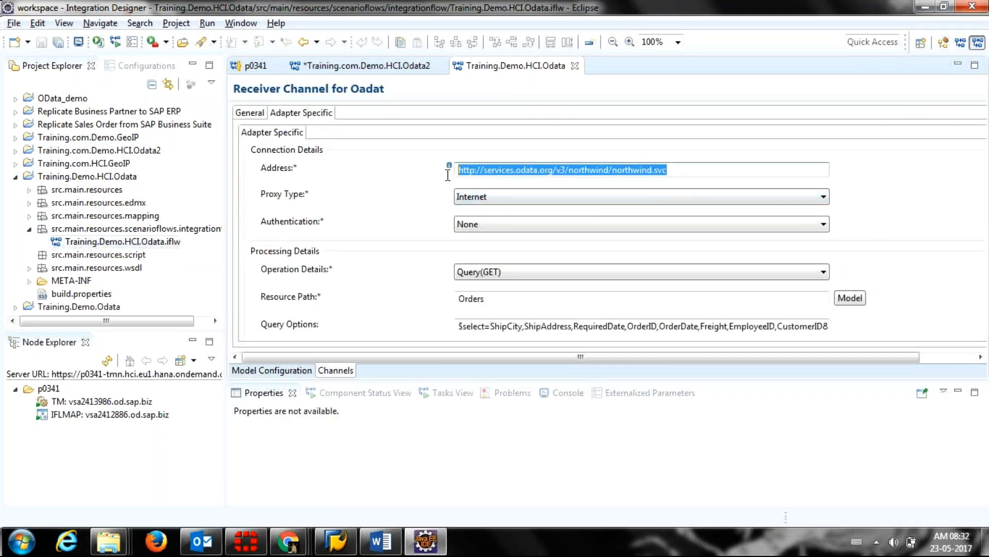
left_click(575, 66)
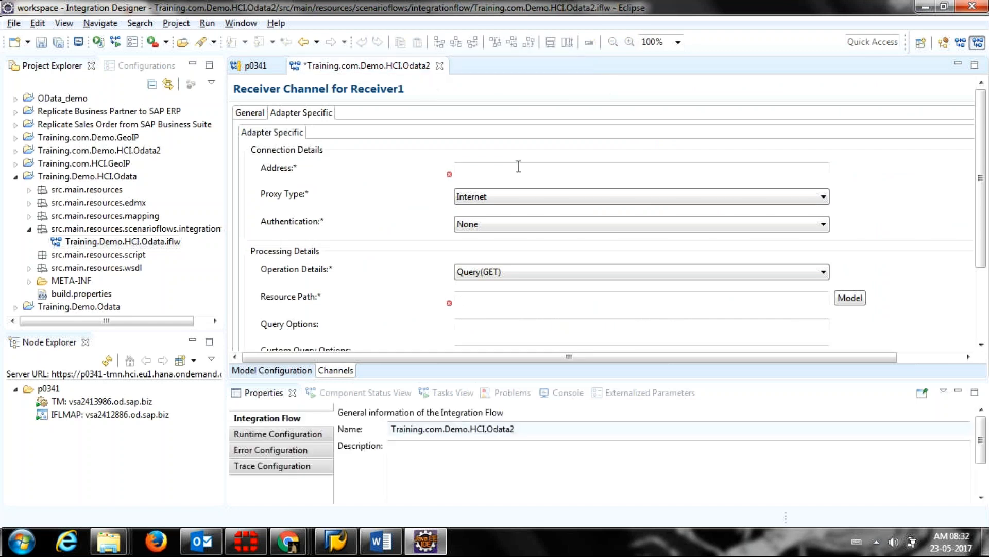
Switch to Chrome and search Google for "northwind odata service" in a new browser tab
mouse_move(282, 550)
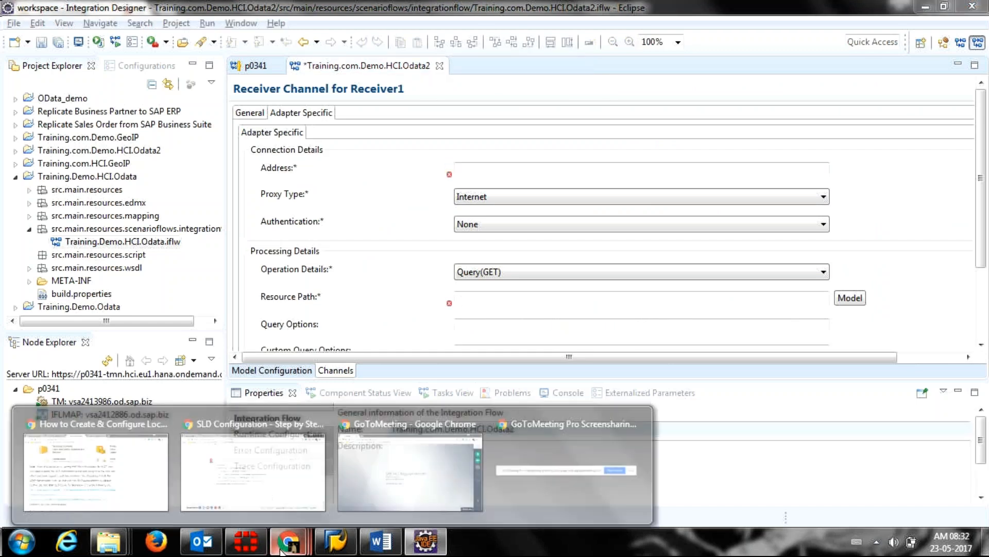
mouse_move(250, 498)
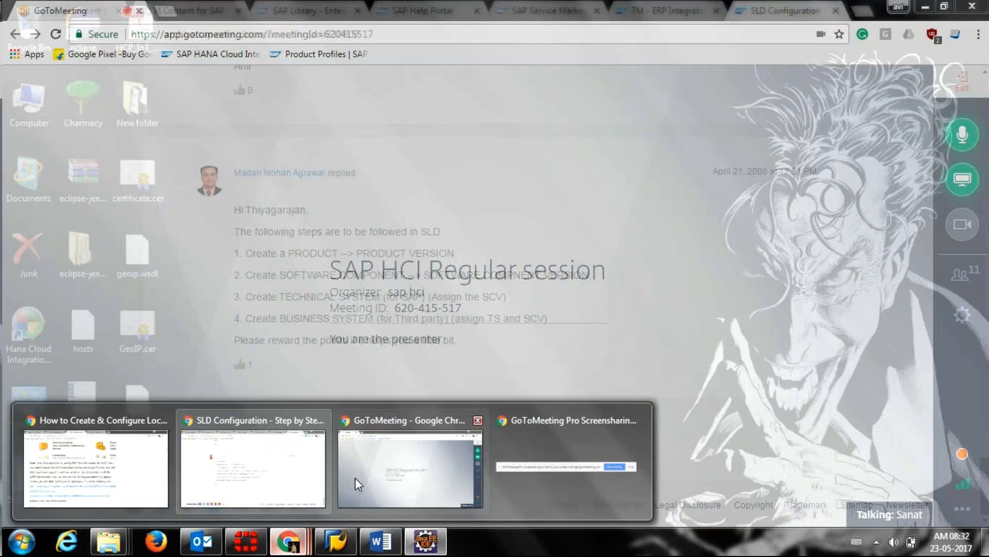
left_click(355, 477)
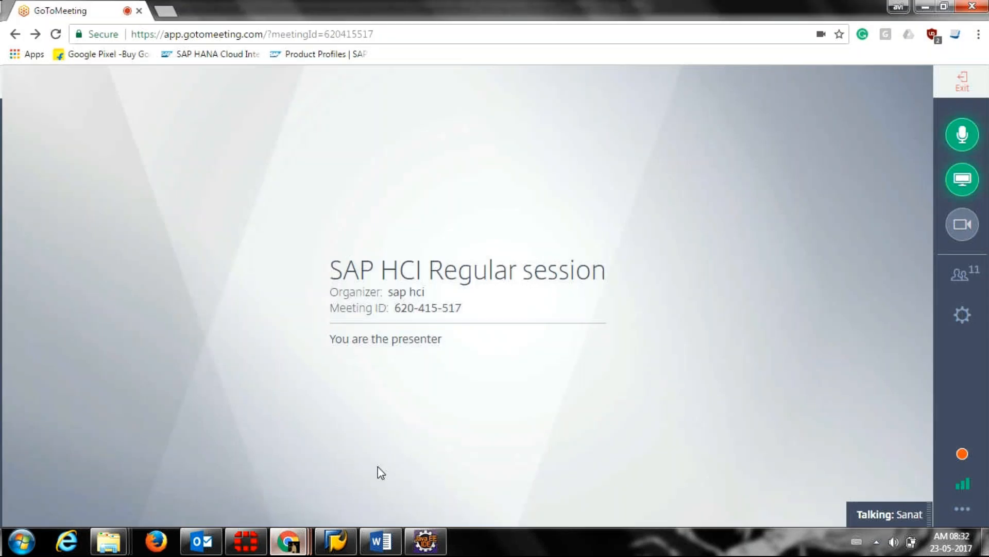
left_click(163, 12)
type("n")
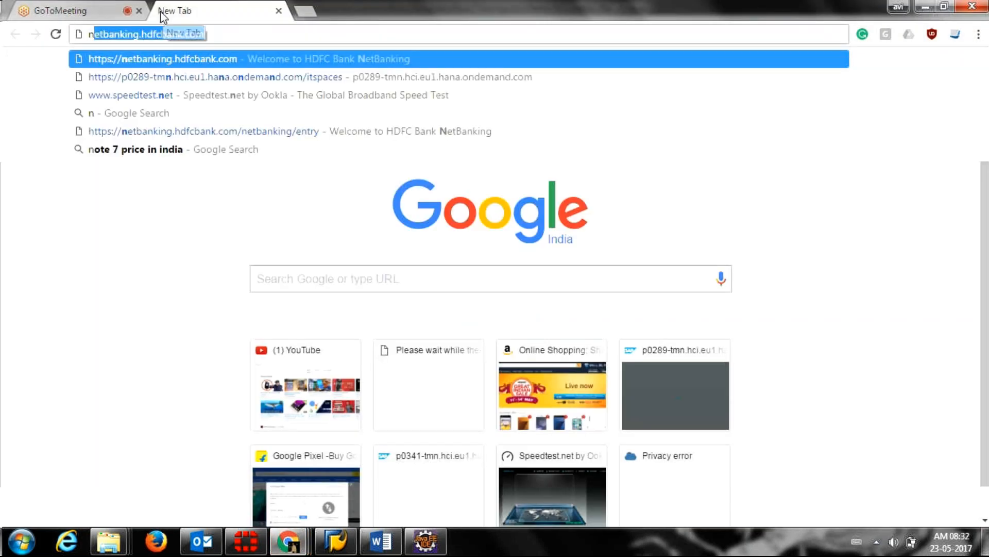
type("orthwin")
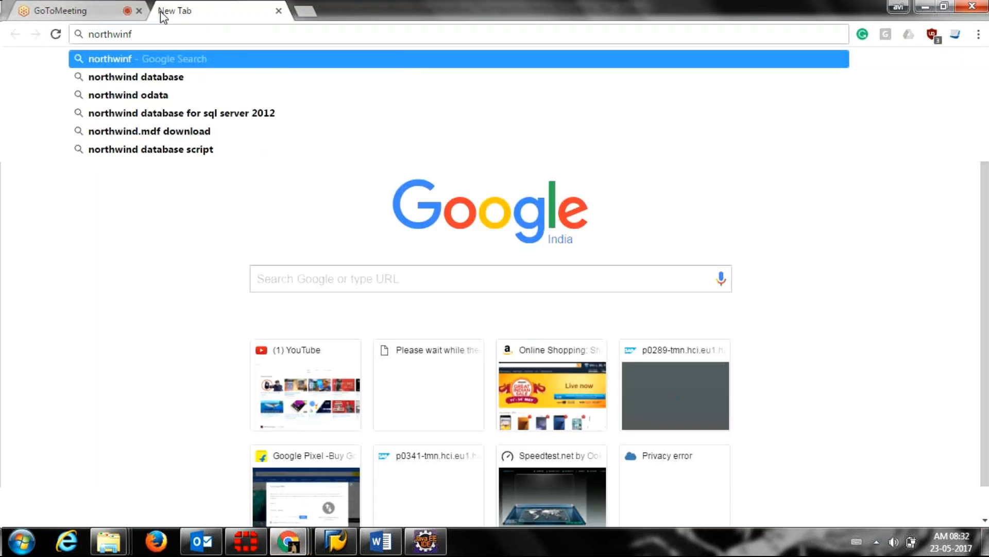
type("d")
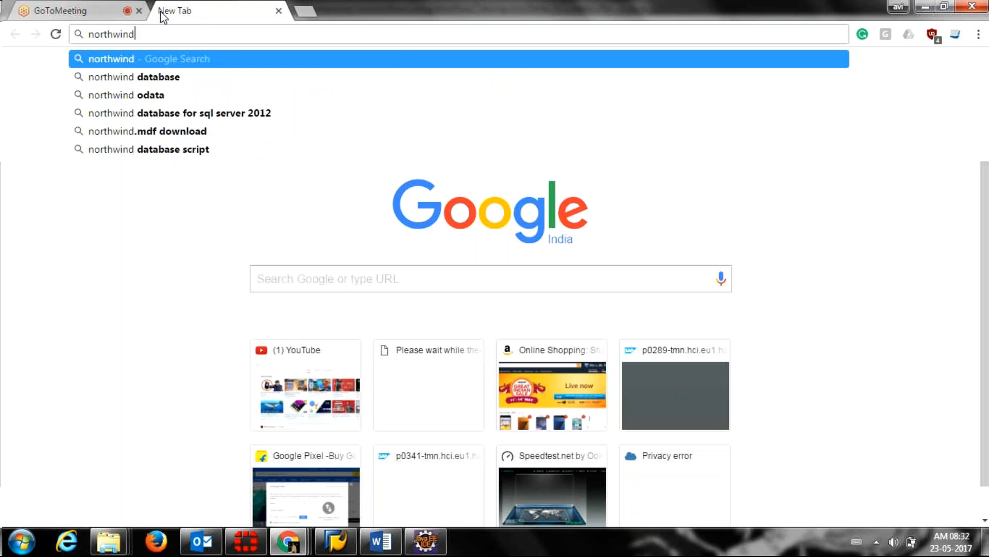
key("Down")
key("Down")
key("Down")
key("Return")
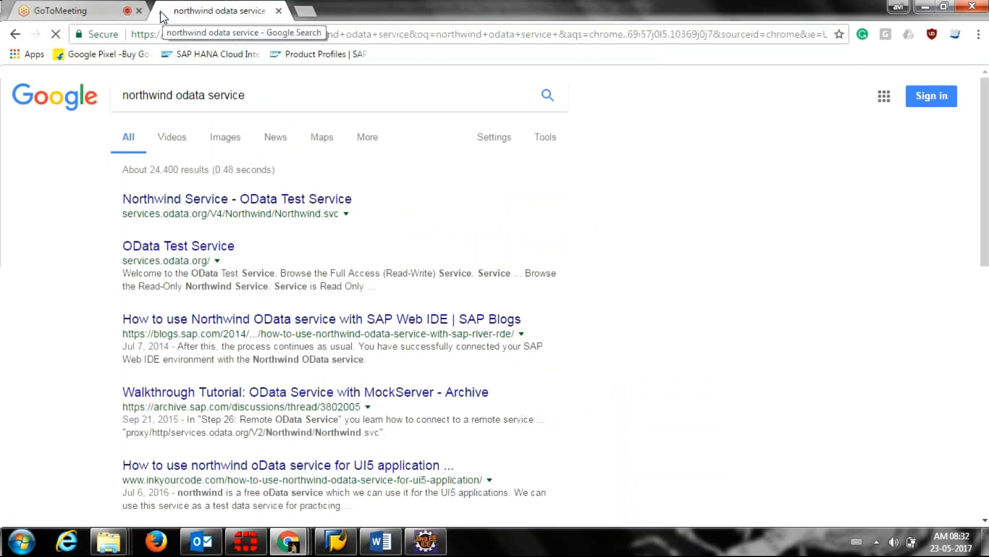
Open the OData Test Service search result in a separate browser tab and switch back to Eclipse
middle_click(229, 248)
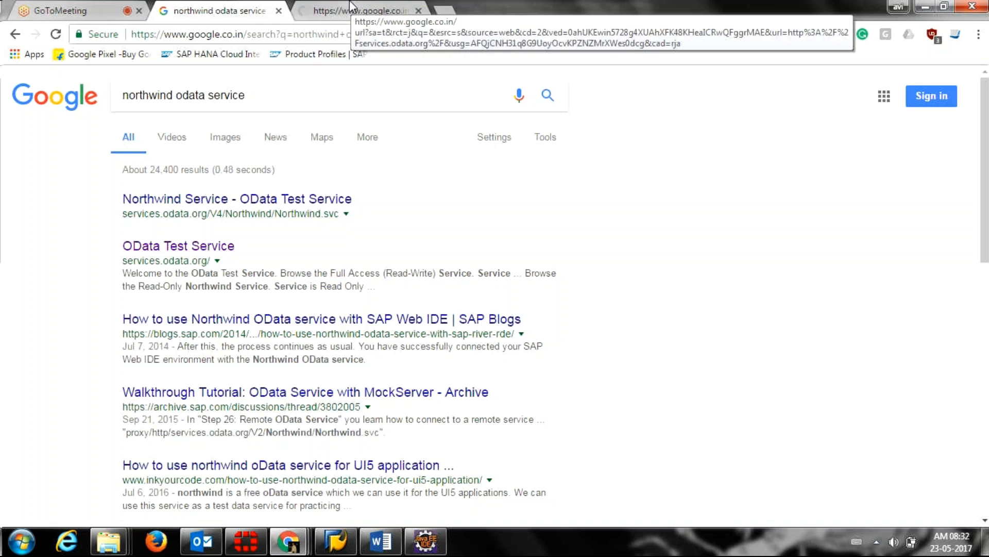
mouse_move(426, 550)
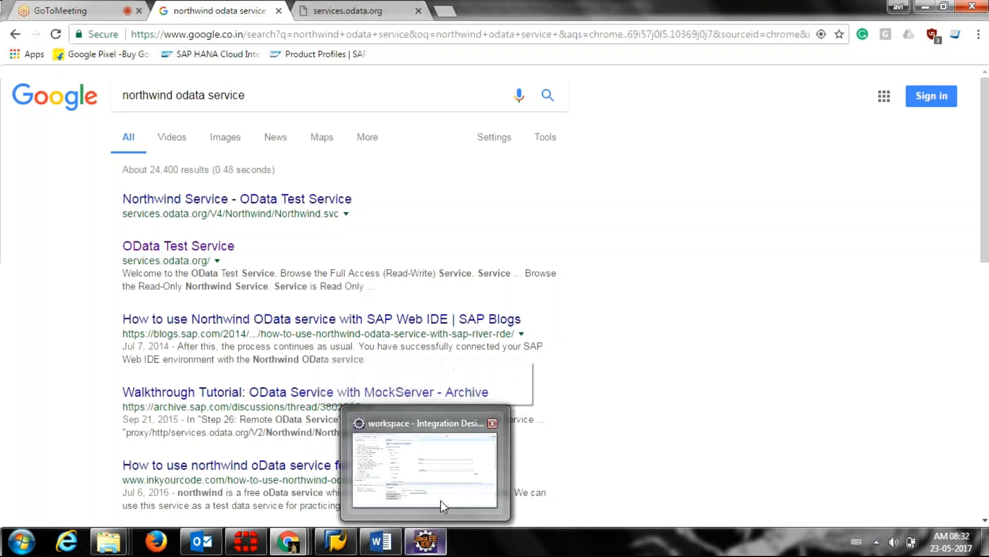
left_click(440, 498)
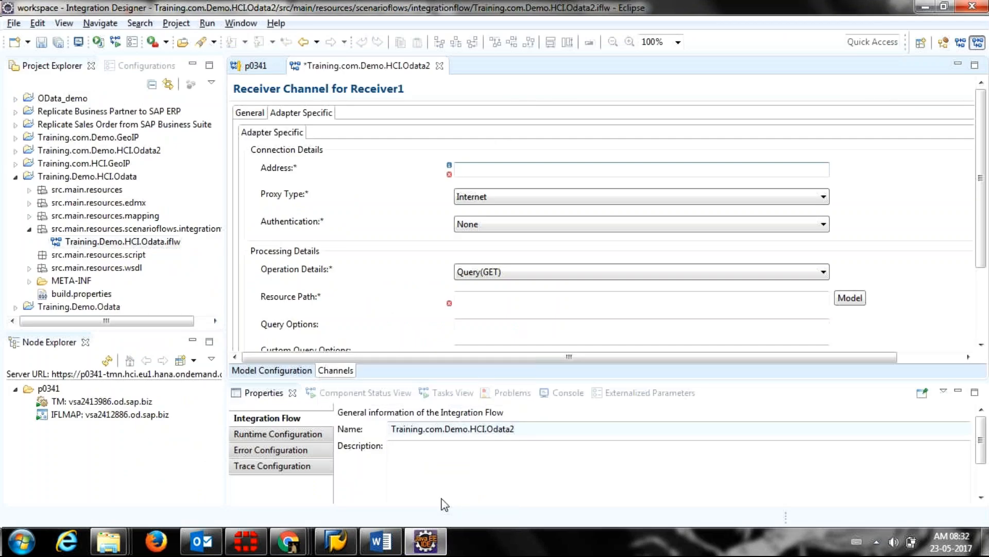
Switch to Chrome, open the Northwind Service search result in a separate tab and close the OData Test Service tab
key("alt+Tab")
left_click(363, 11)
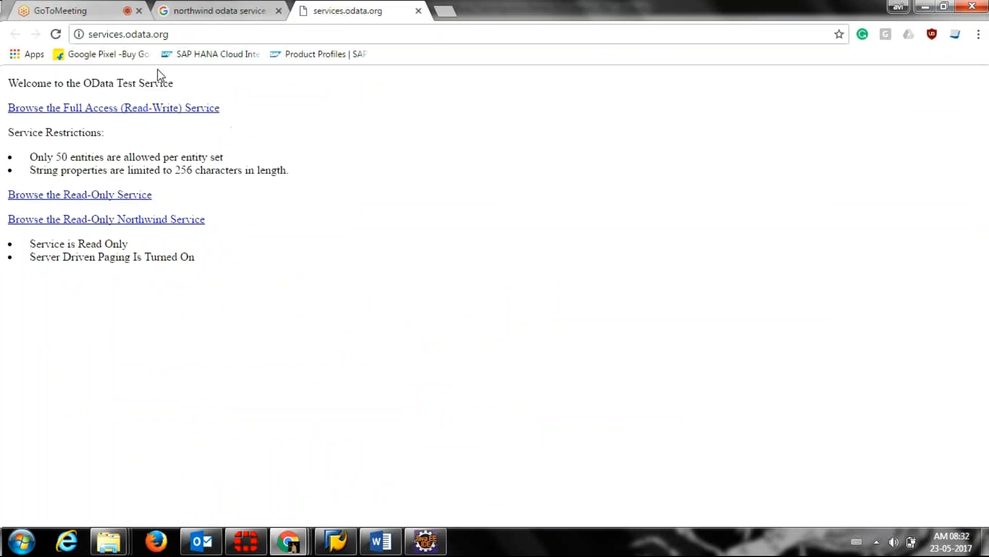
left_click(216, 5)
middle_click(243, 199)
left_click(418, 11)
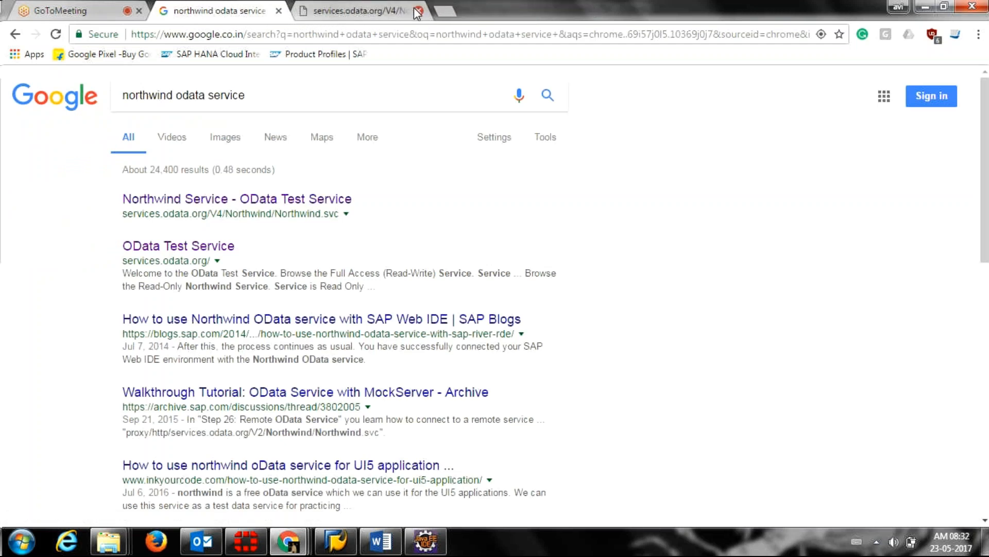
Examine the collections offered by the Northwind V4 service and return to the search results
left_click(395, 6)
scroll(307, 158, "down", 1)
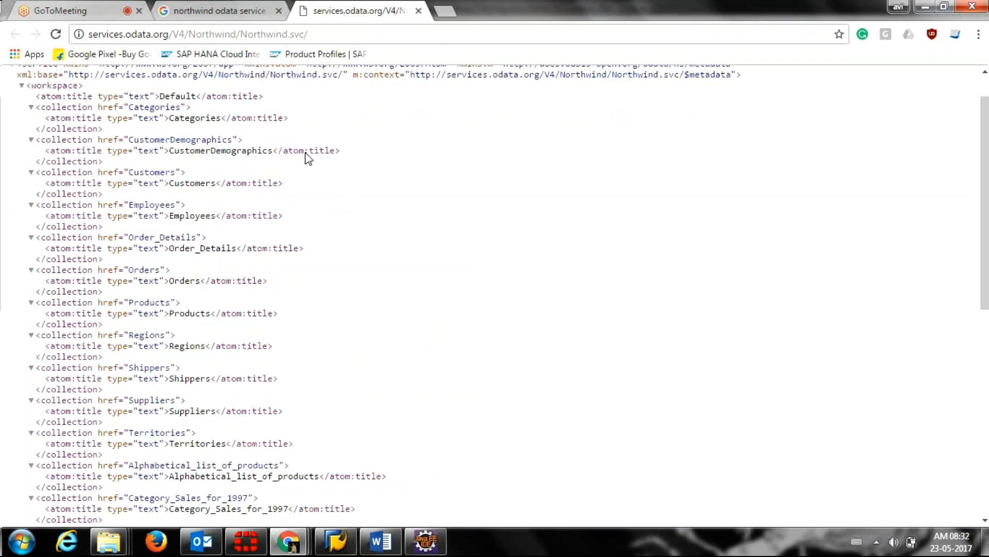
scroll(308, 158, "down", 7)
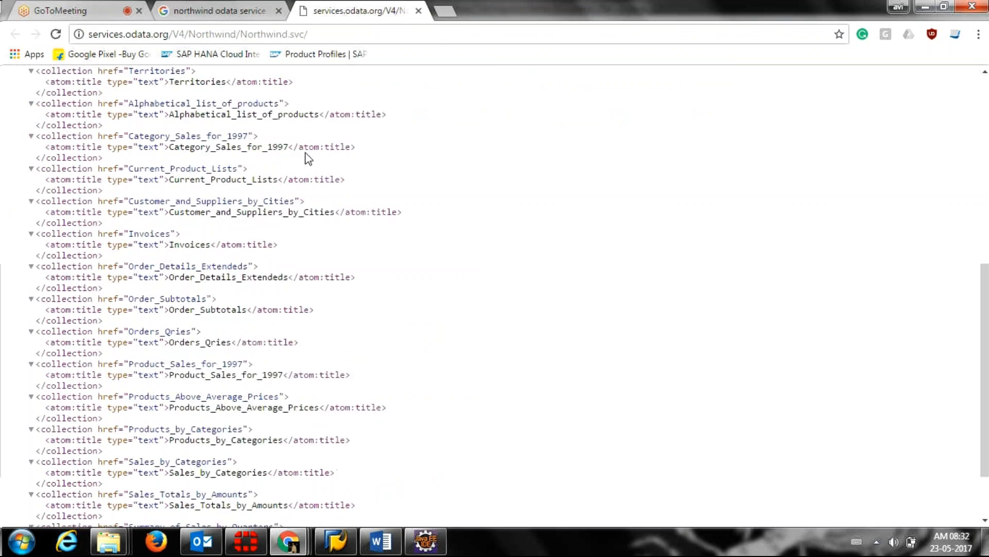
scroll(308, 157, "up", 6)
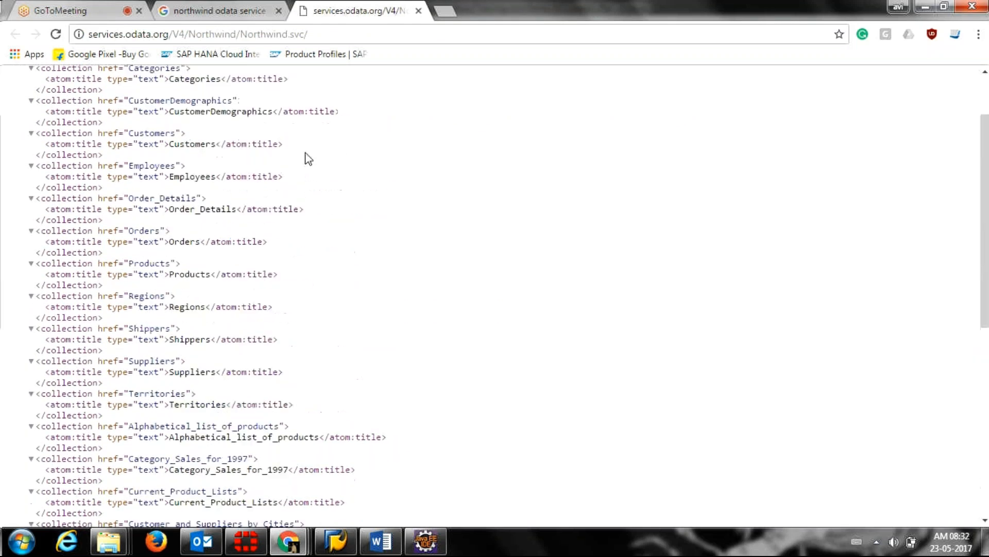
left_click(239, 8)
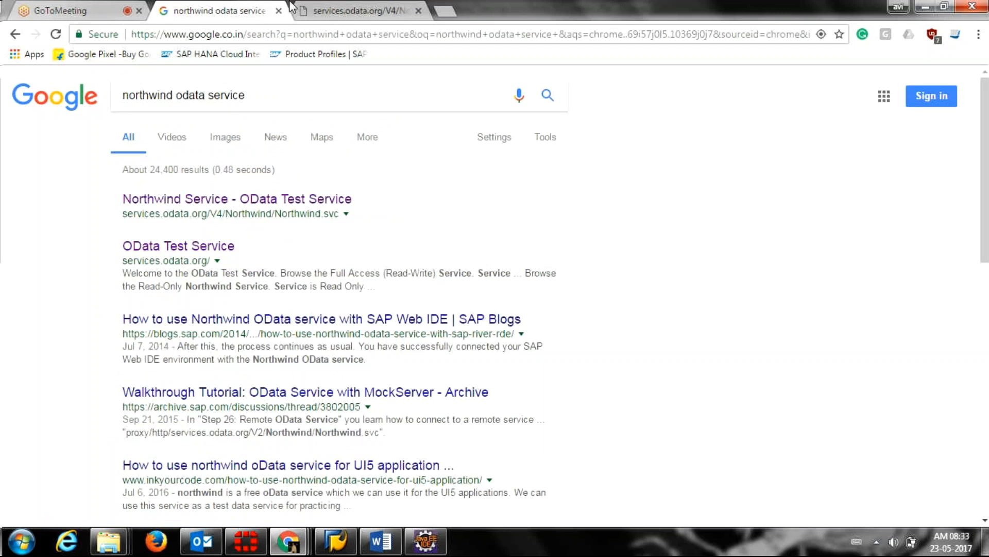
left_click(433, 551)
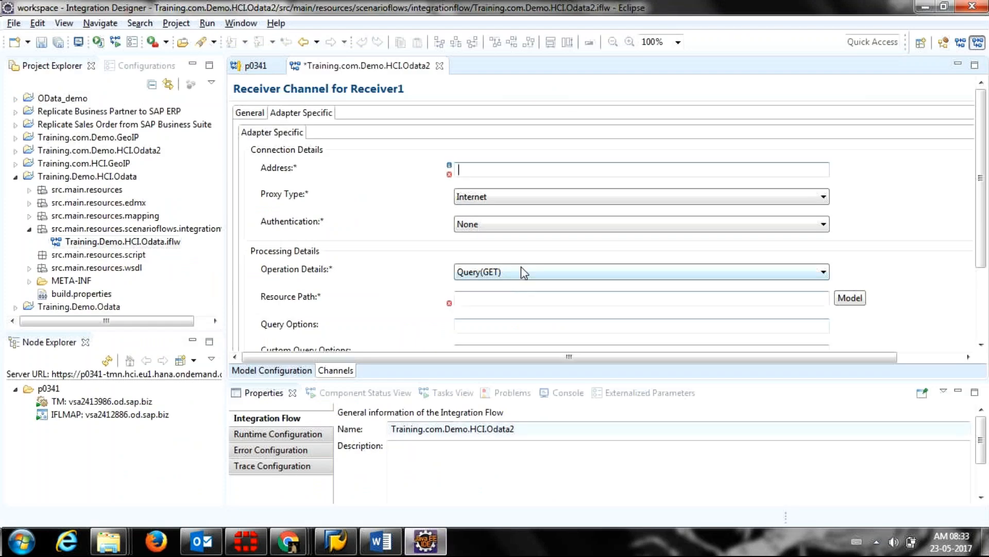
type("http://services.odata.org/v3/northwind/northwind.svc")
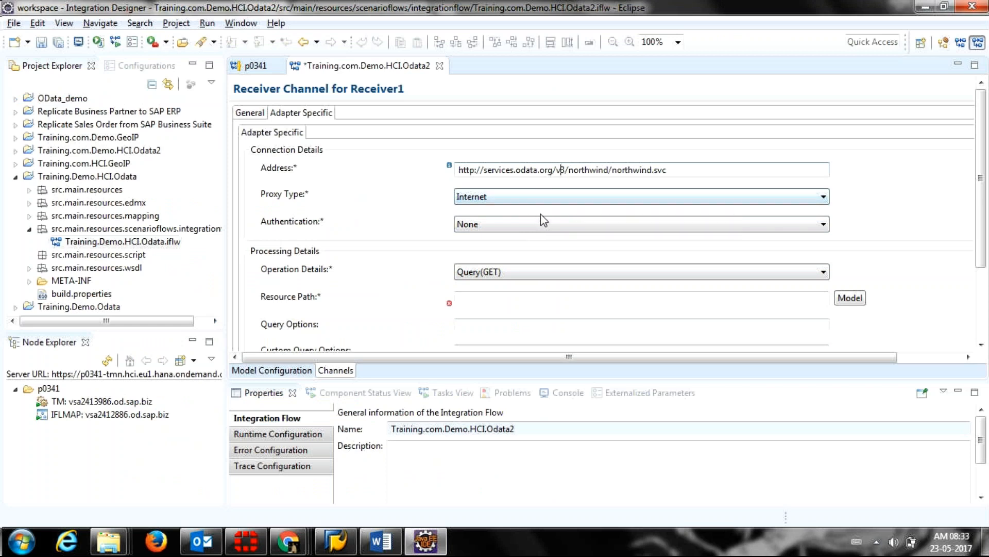
Try On-Premise as the receiver channel's proxy type and set it back to Internet
left_click(545, 201)
left_click(547, 198)
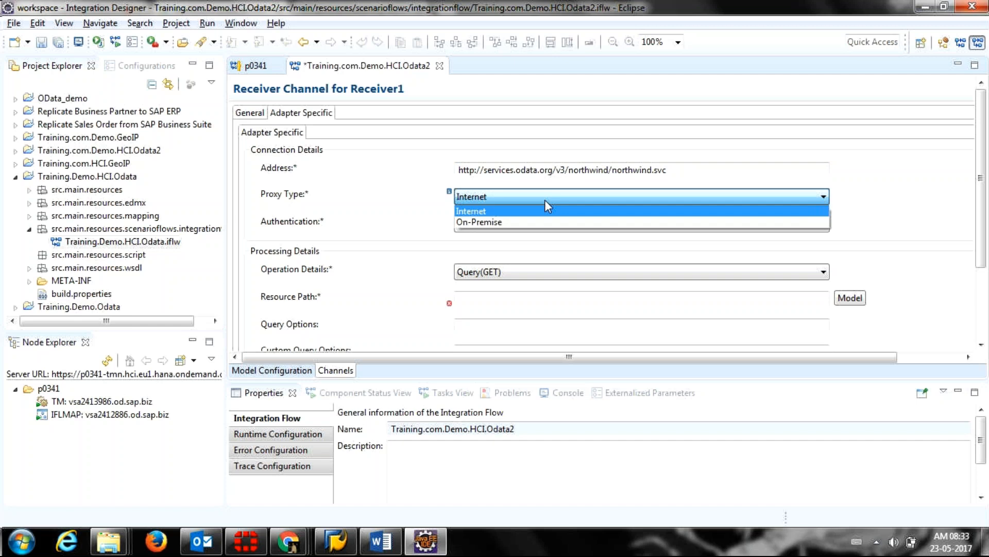
left_click(509, 223)
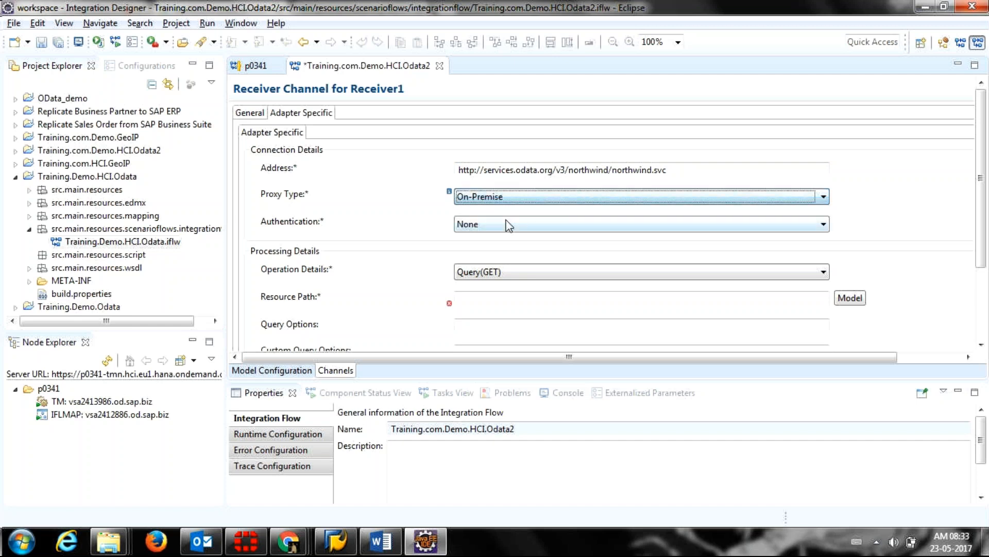
left_click(505, 196)
left_click(492, 209)
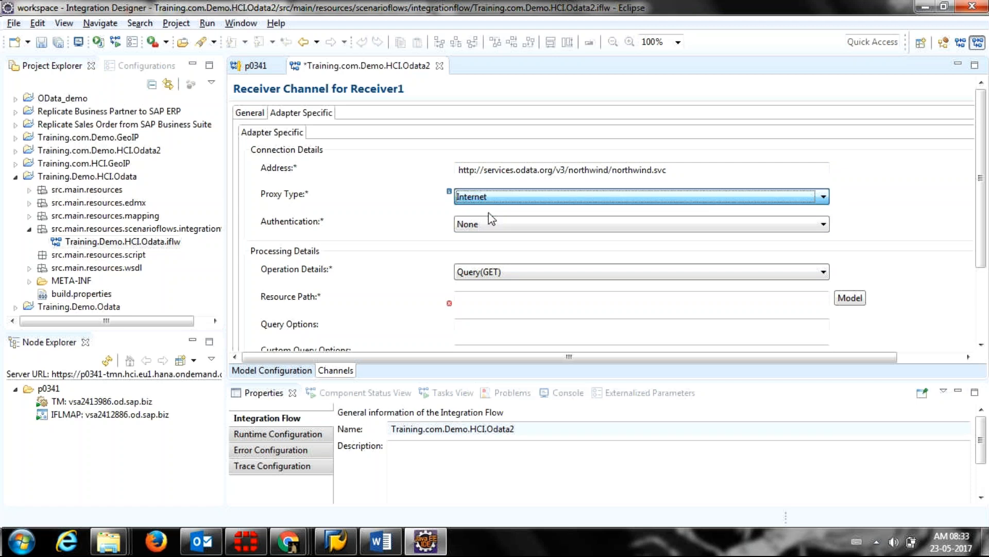
Check the available authentication types and operations of the receiver channel, keeping None and Query(GET) selected
left_click(483, 223)
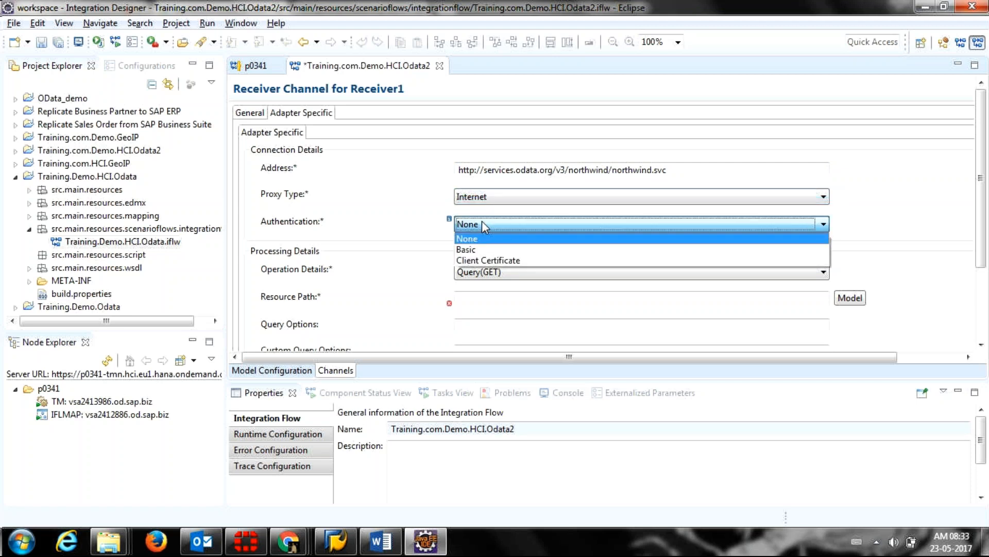
left_click(483, 221)
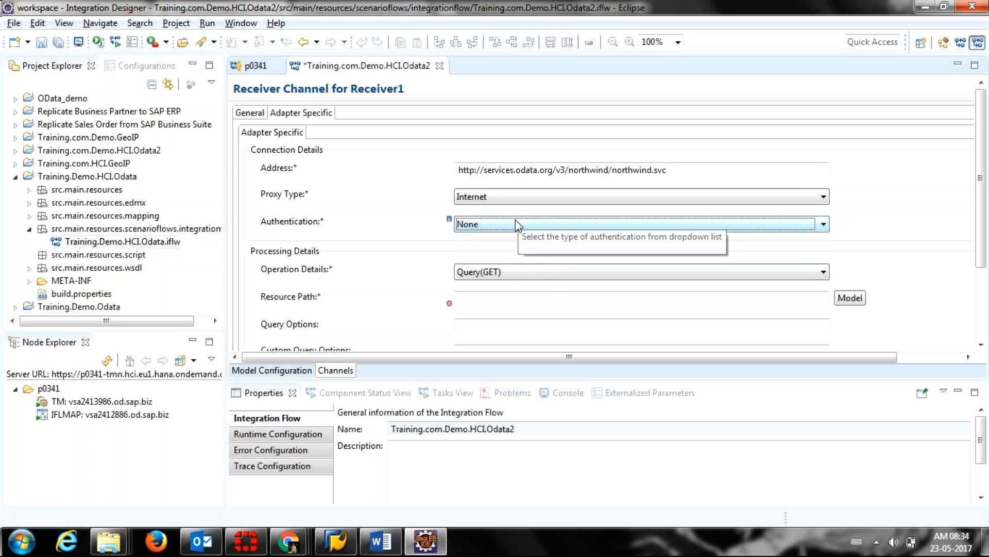
left_click(483, 272)
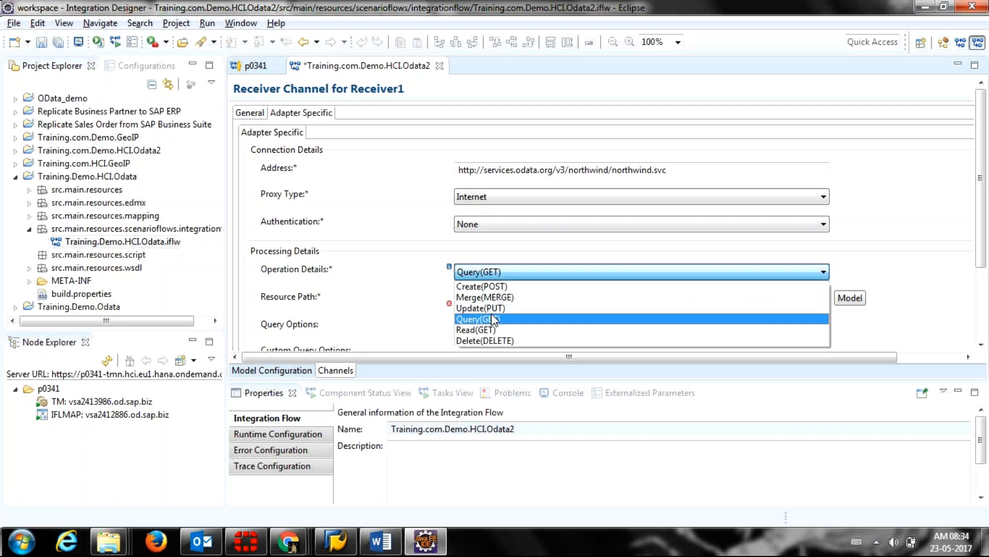
left_click(473, 319)
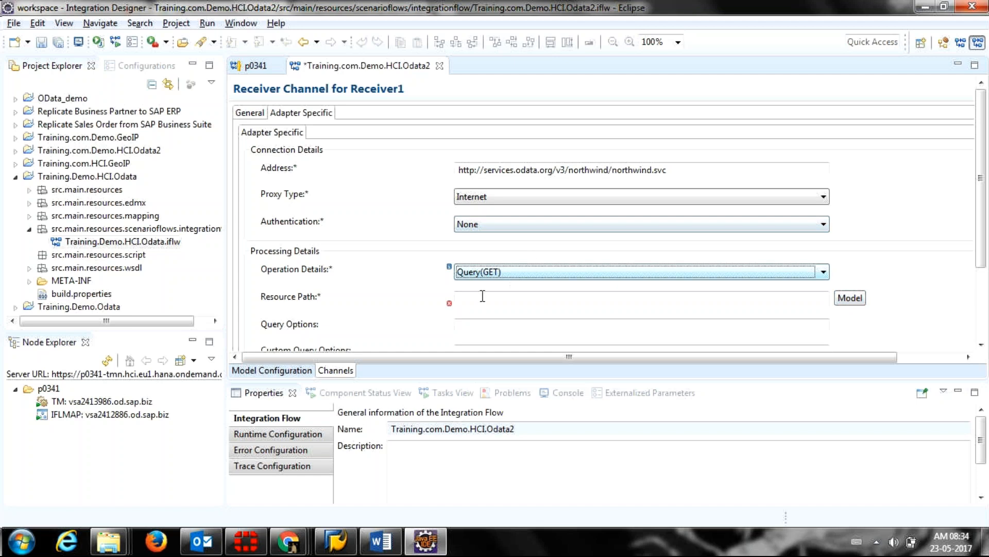
left_click(842, 305)
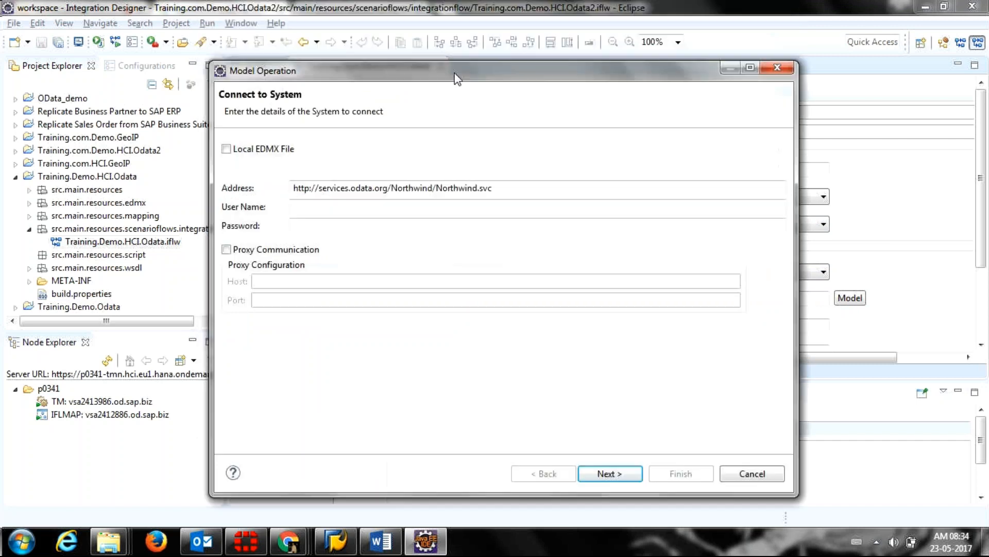
left_click_drag(455, 78, 458, 58)
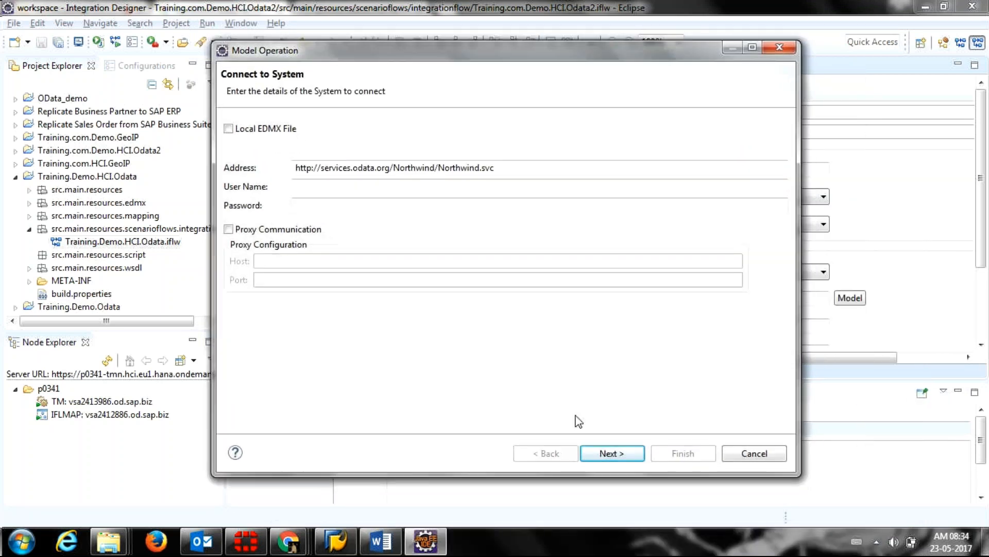
left_click_drag(521, 168, 293, 169)
left_click(299, 183)
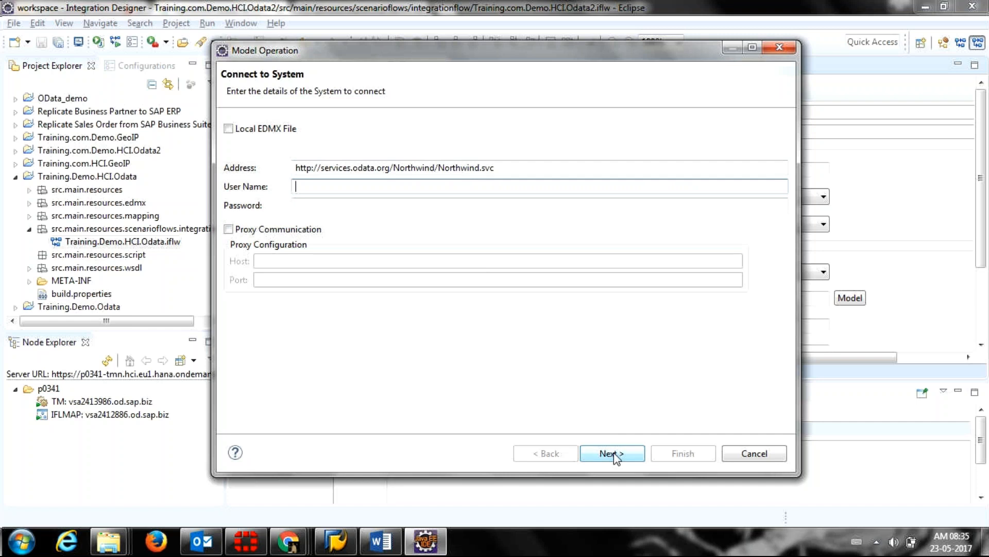
left_click(596, 450)
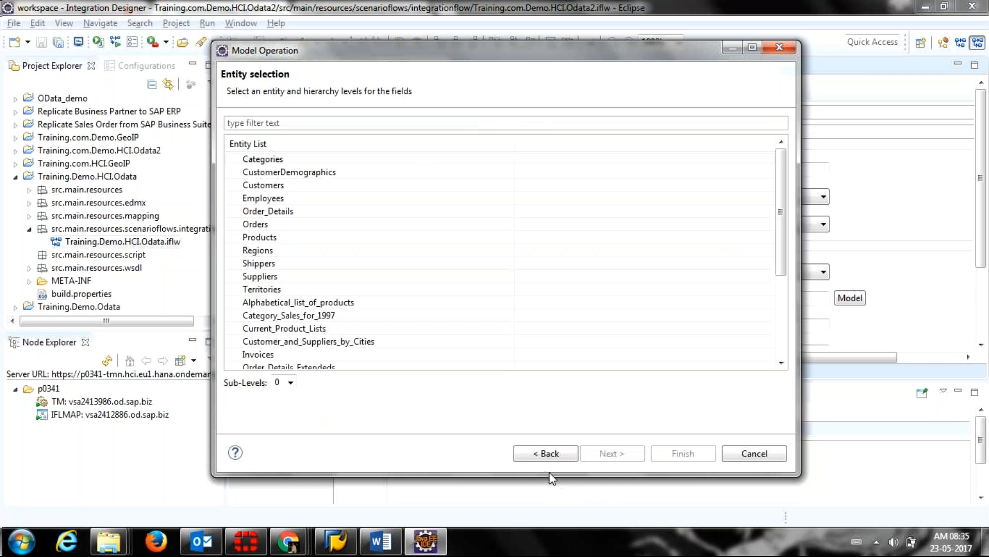
Choose the Orders entity with 0 sub-levels, proceed to its fields and enlarge the dialog
left_click_drag(552, 476, 703, 521)
mouse_move(781, 307)
left_mouse_down()
mouse_move(782, 370)
mouse_move(782, 309)
left_mouse_up()
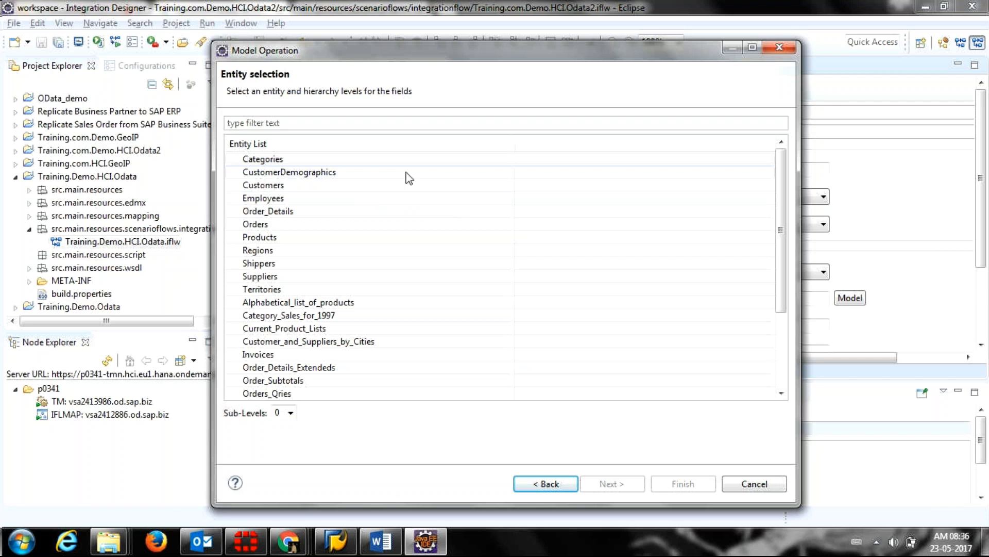
left_click(378, 225)
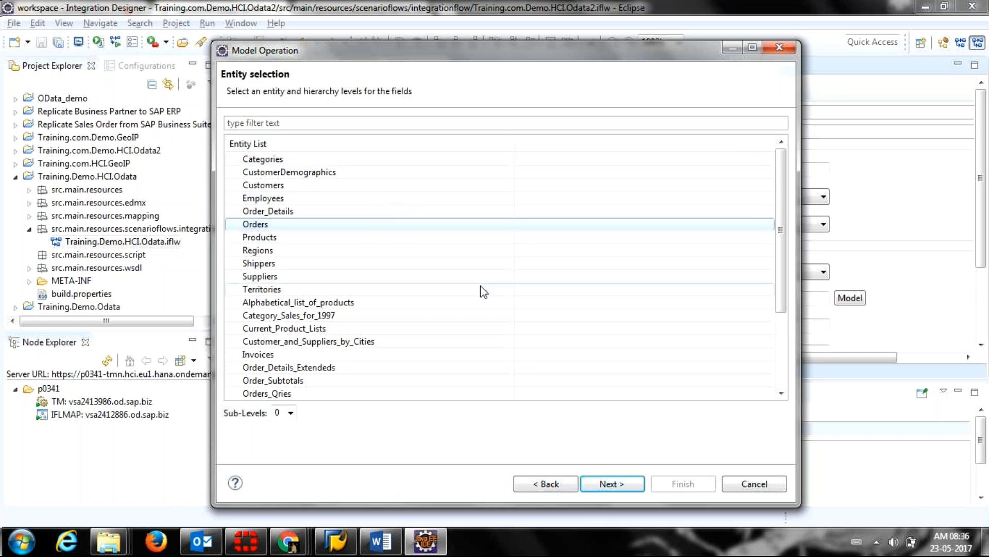
left_click(600, 487)
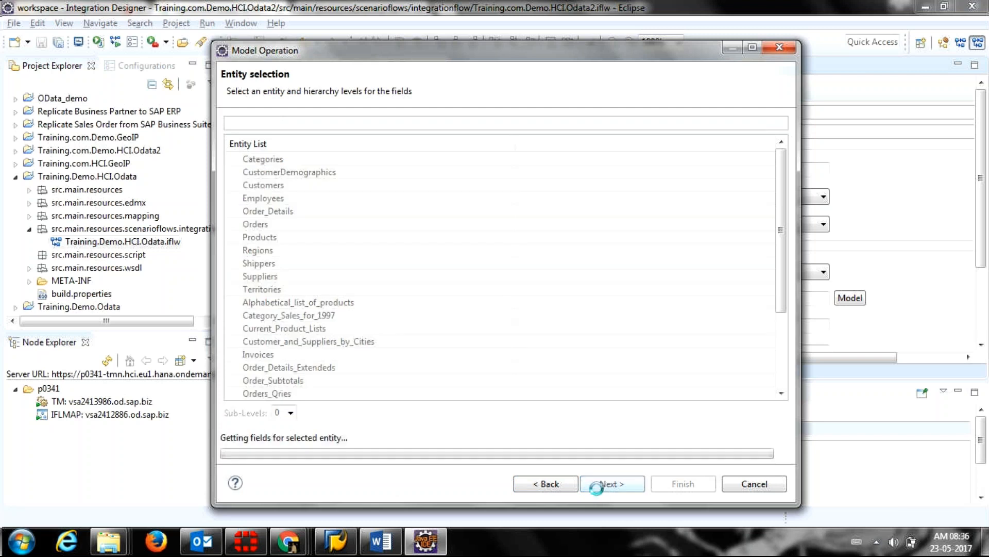
left_click_drag(567, 506, 567, 526)
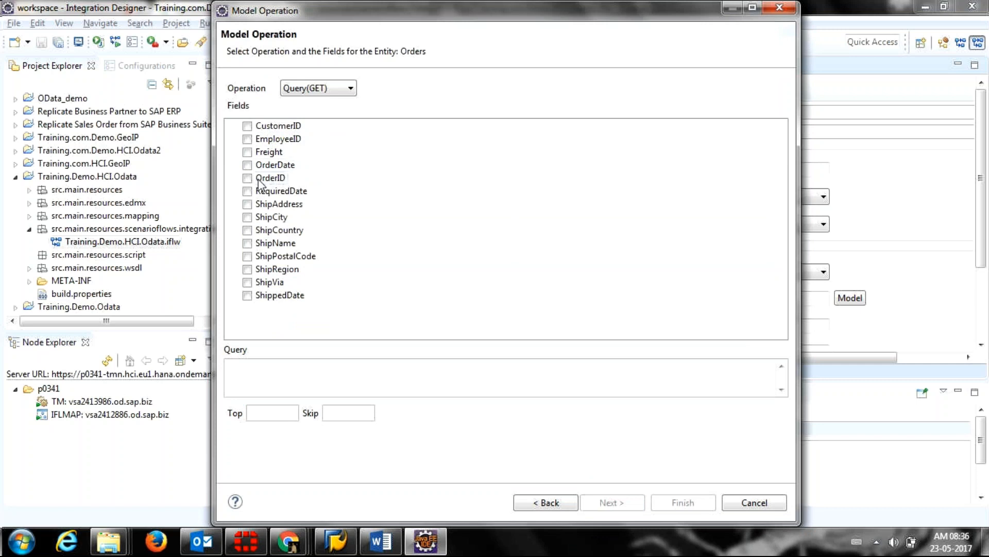
Try selecting the CustomerID, EmployeeID and Freight fields for the query and clear the selection again
left_click(248, 126)
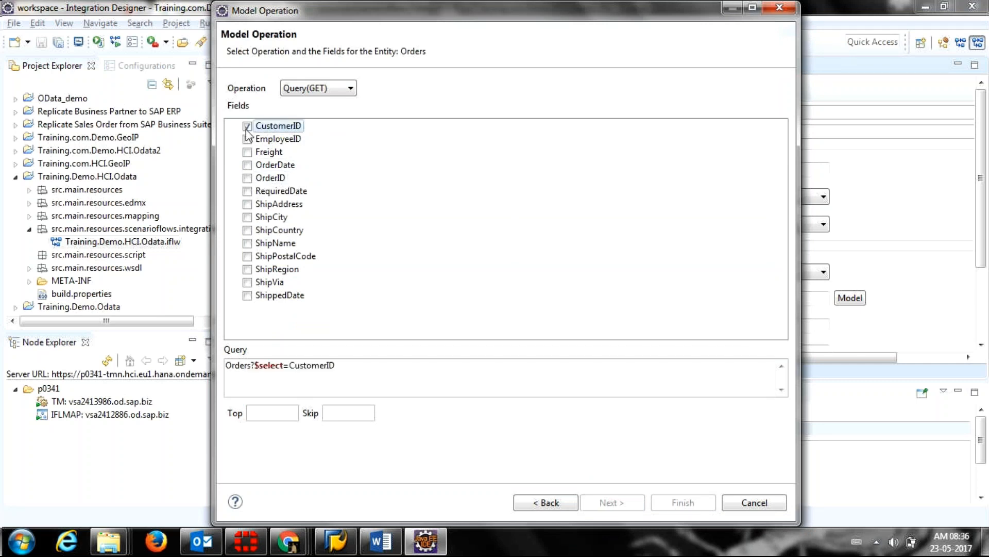
left_click(248, 139)
left_click(248, 153)
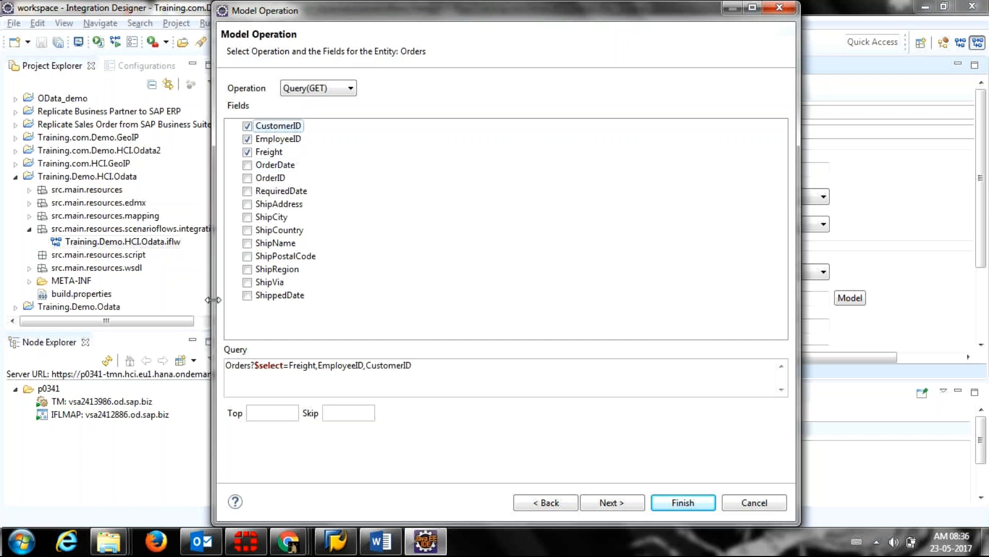
left_click(247, 153)
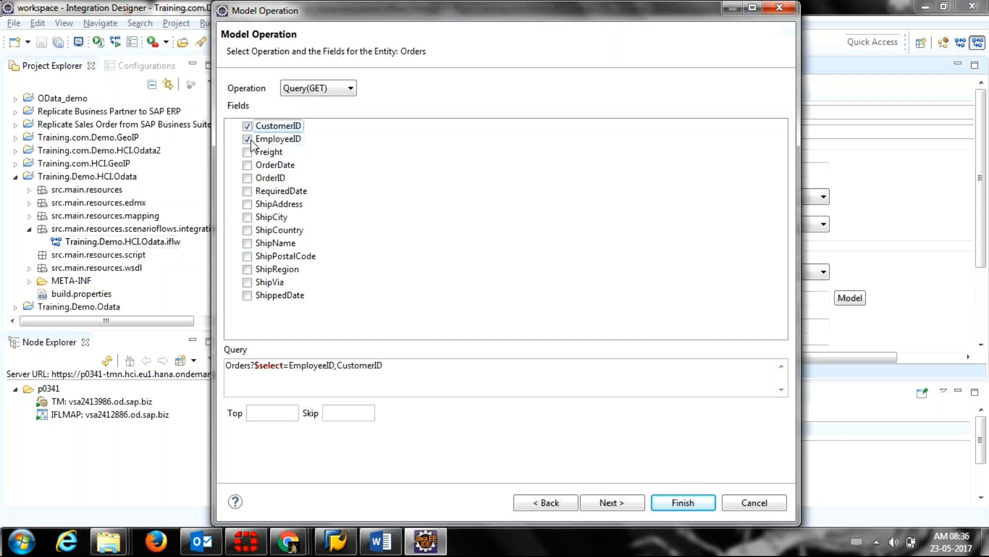
left_click(247, 139)
left_click(247, 126)
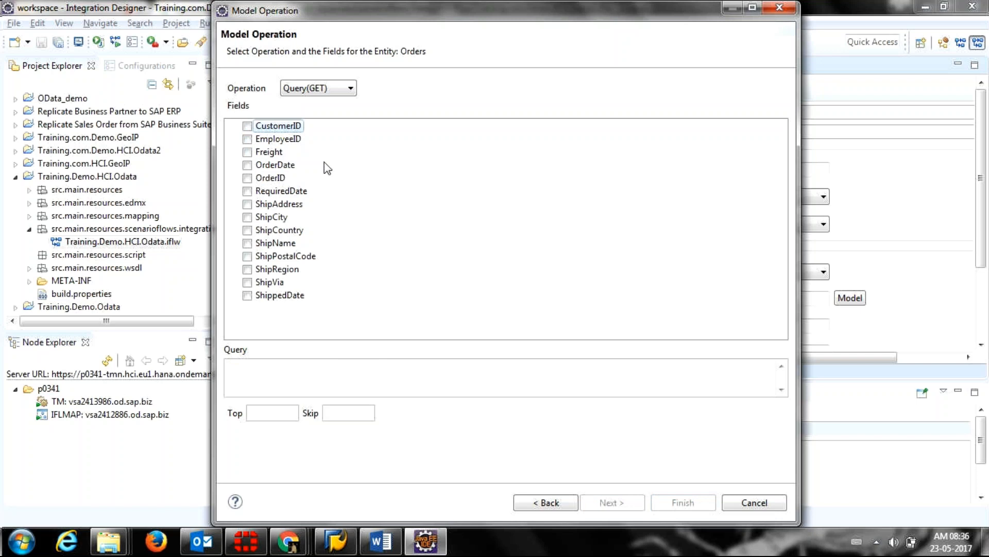
Include all Orders fields from CustomerID through ShippedDate in the Query(GET) operation and proceed to the filter conditions
left_click(248, 126)
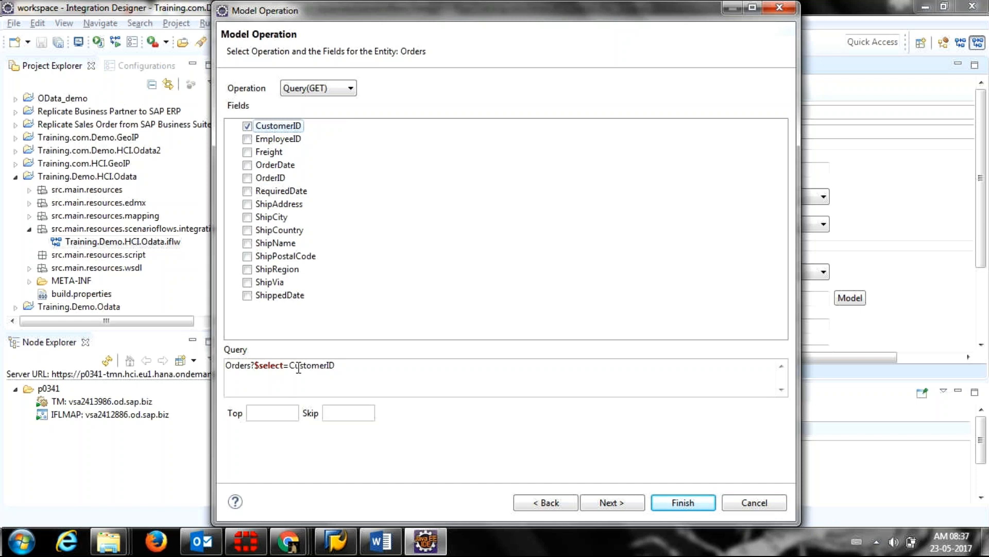
left_click(247, 138)
left_click(247, 152)
left_click(248, 165)
left_click(247, 177)
left_click(247, 190)
left_click(248, 204)
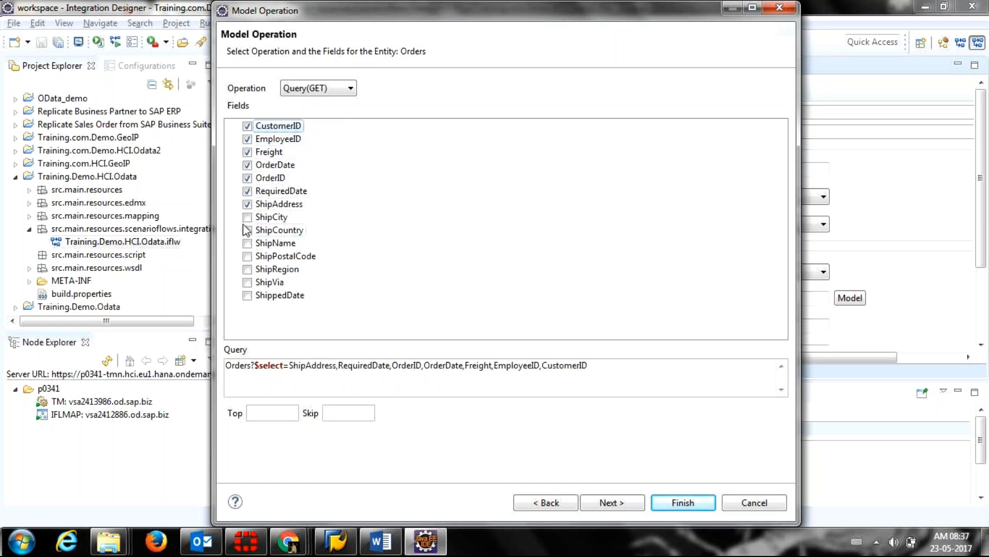
left_click(247, 230)
left_click(248, 243)
left_click(247, 217)
left_click(248, 256)
left_click(248, 269)
left_click(248, 282)
left_click(248, 295)
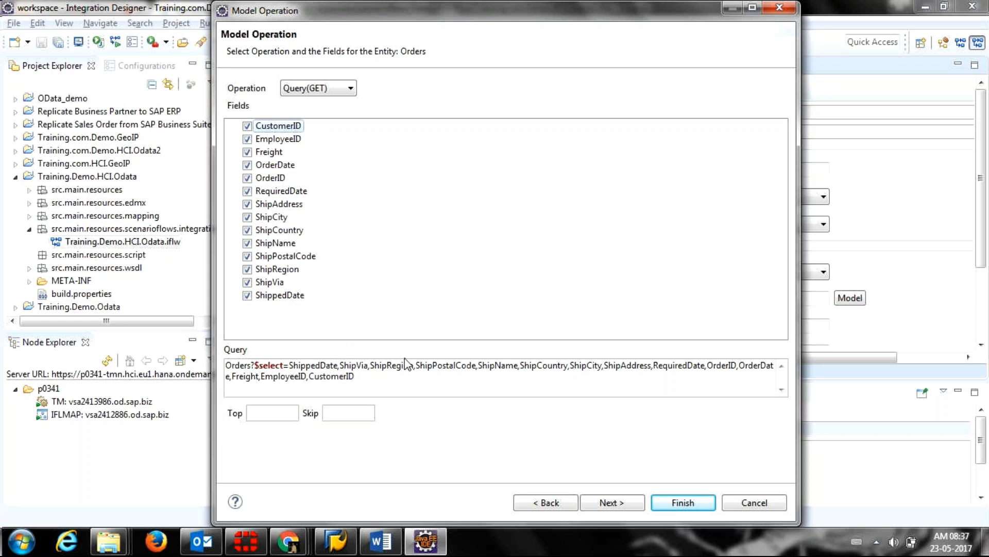
left_click(615, 503)
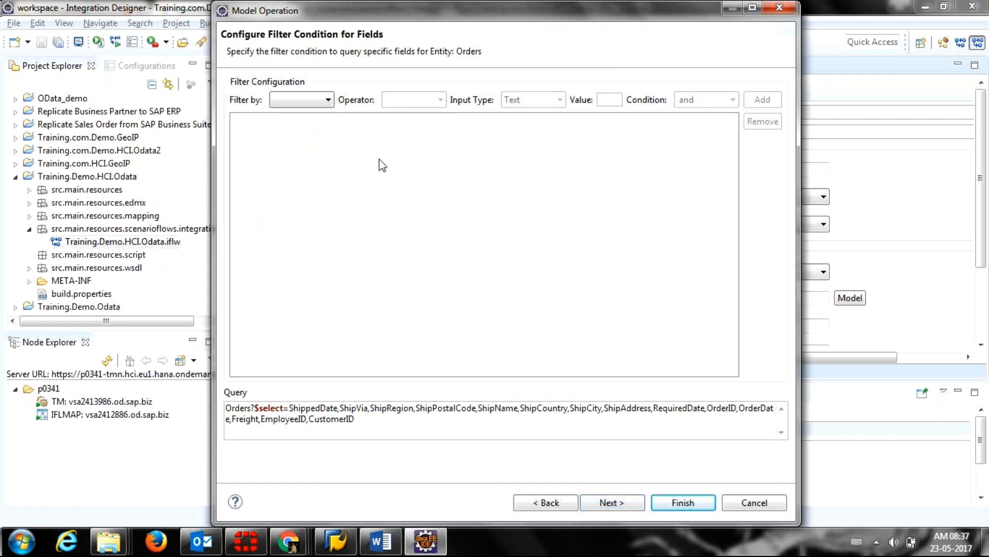
Choose OrderID as the filter field without adding a condition and proceed to the sorting criteria
left_click(328, 100)
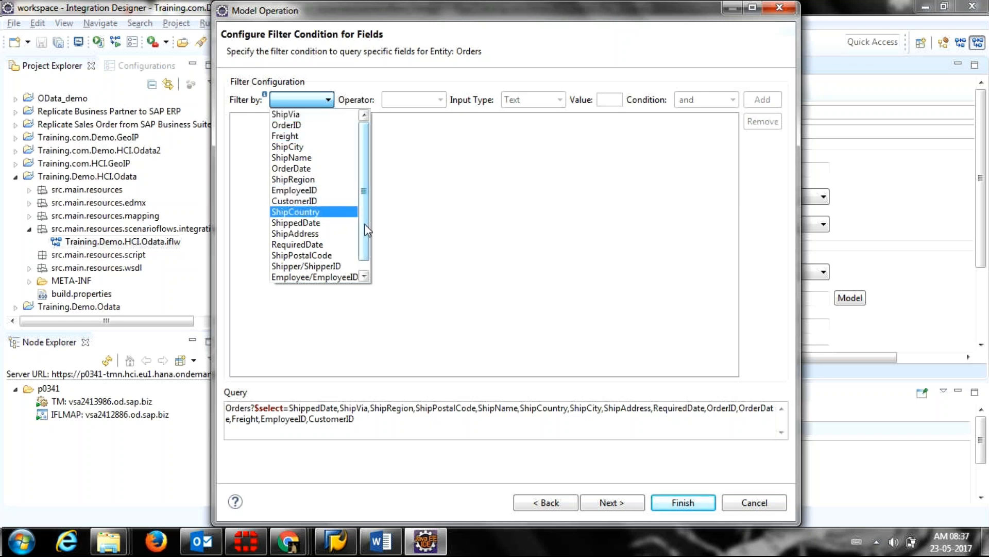
left_click_drag(360, 219, 339, 165)
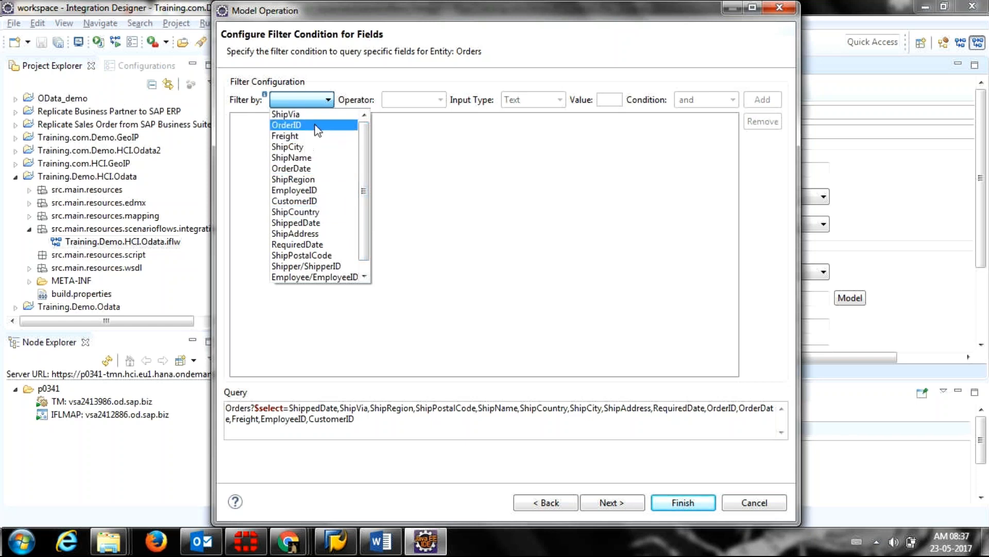
left_click(317, 127)
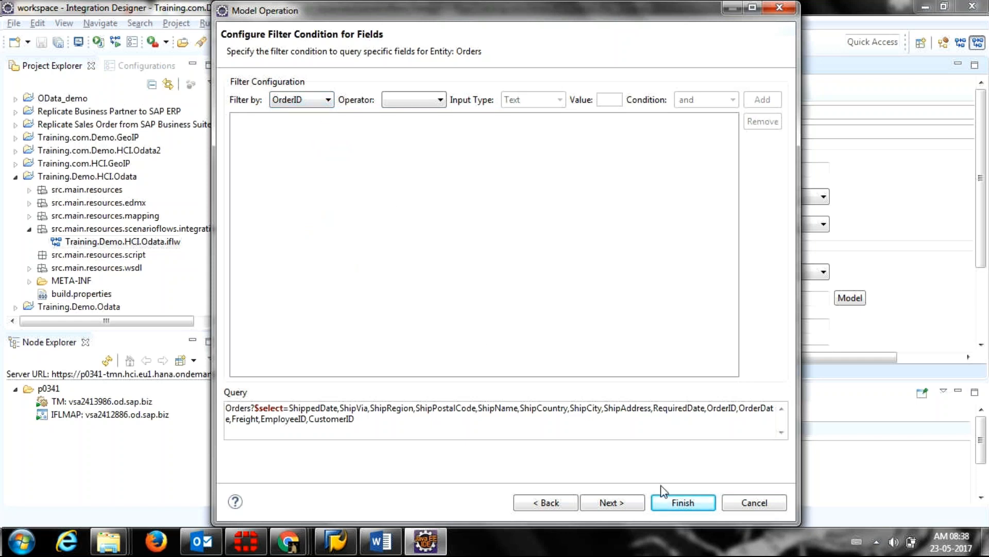
left_click(607, 499)
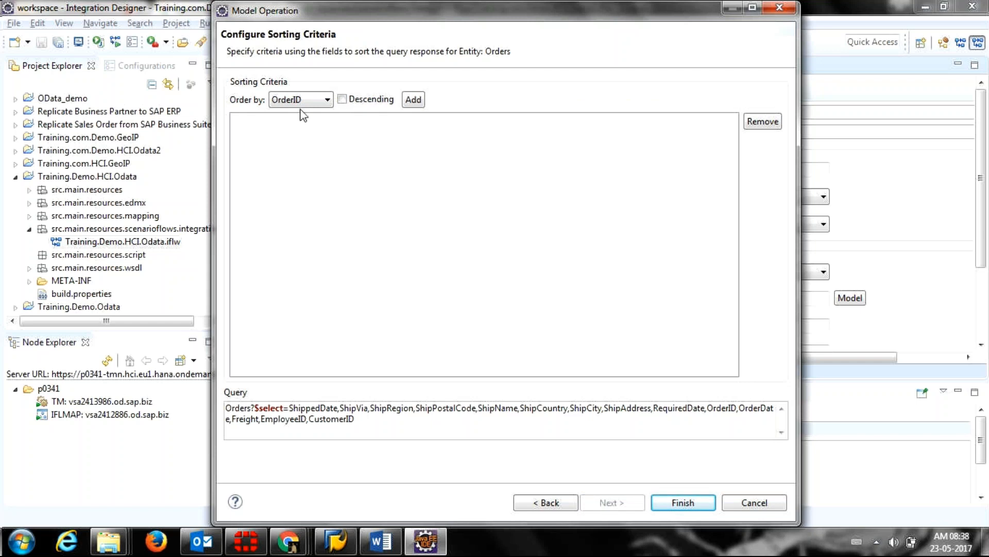
Add OrderID in ascending order as the sorting criterion, finish the operation modelling and acknowledge the EDMX file creation
left_click(413, 100)
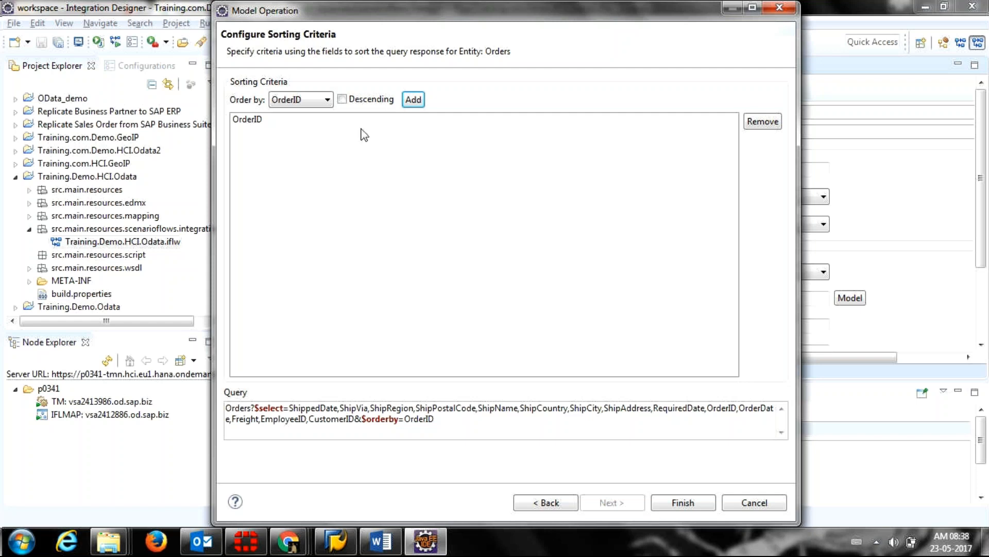
left_click(283, 124)
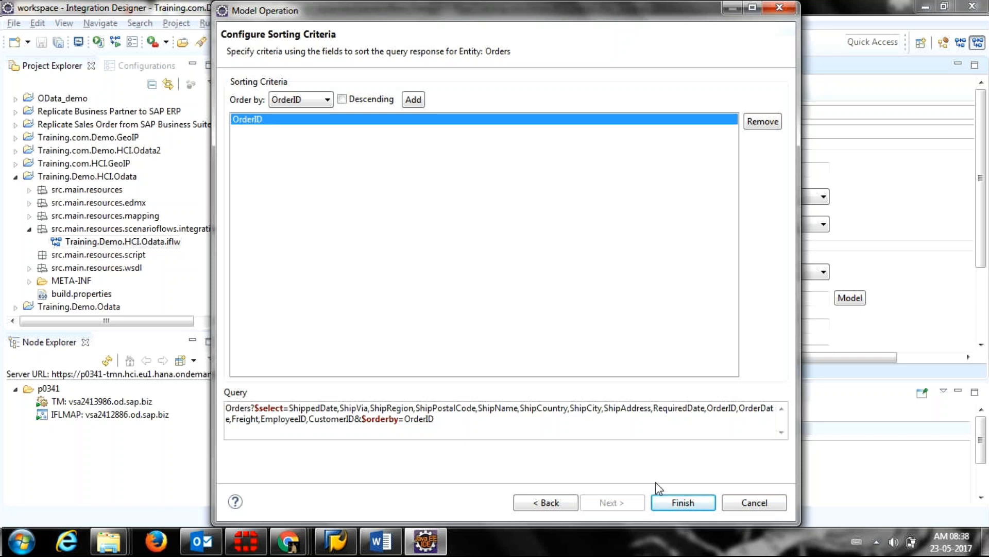
left_click(673, 503)
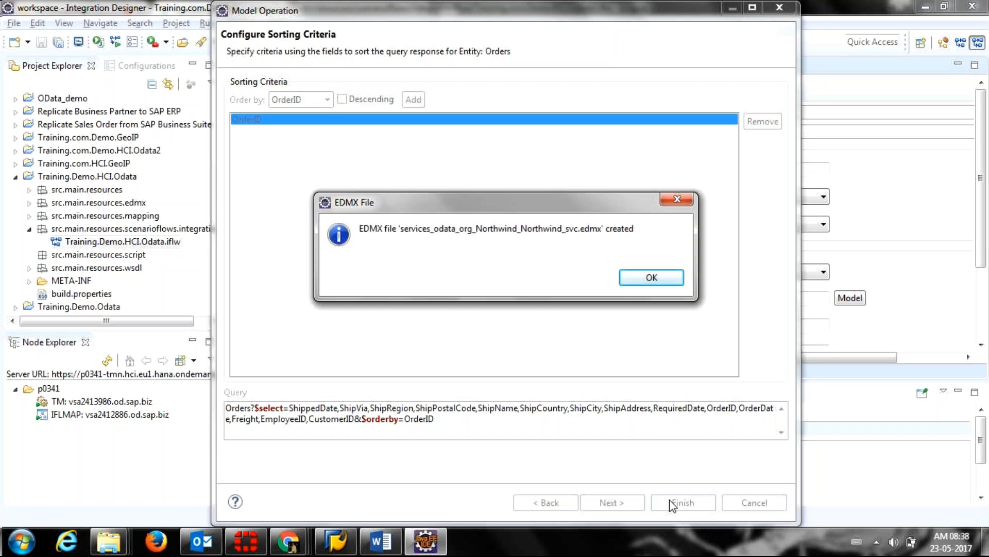
left_click(647, 278)
left_click(647, 279)
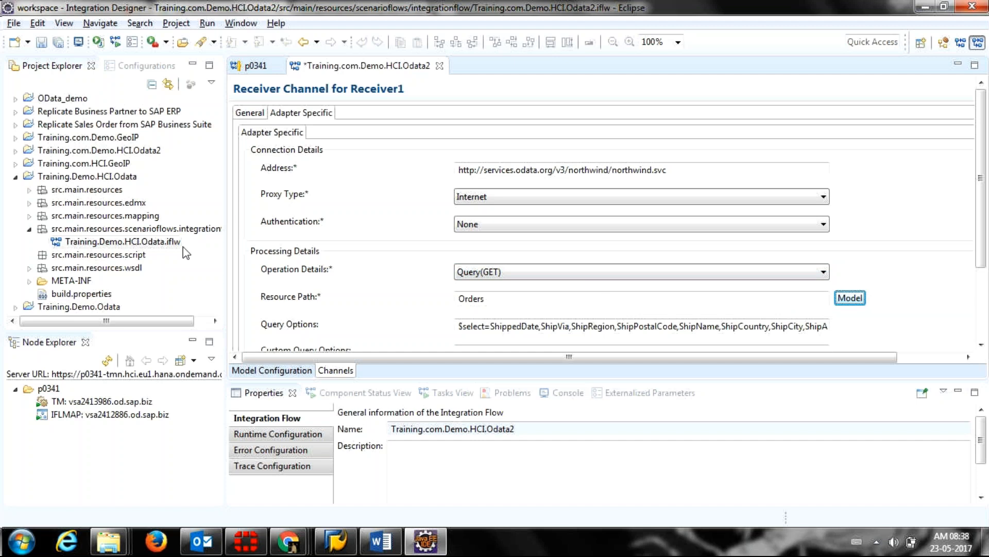
Examine the edmx and wsdl folders of the Training.Demo.HCI.Odata project with the explorer widened, and collapse the project again
left_click(27, 204)
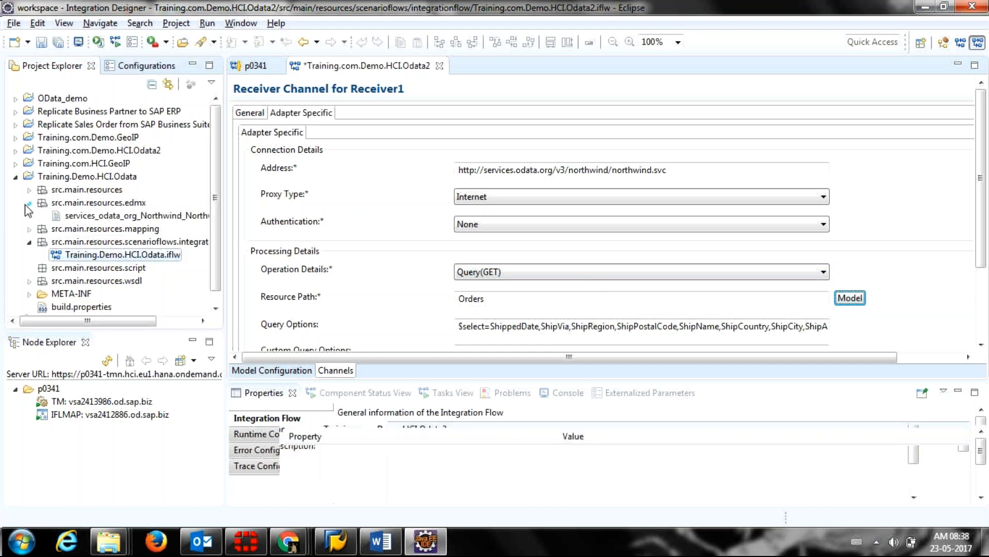
left_click(82, 216)
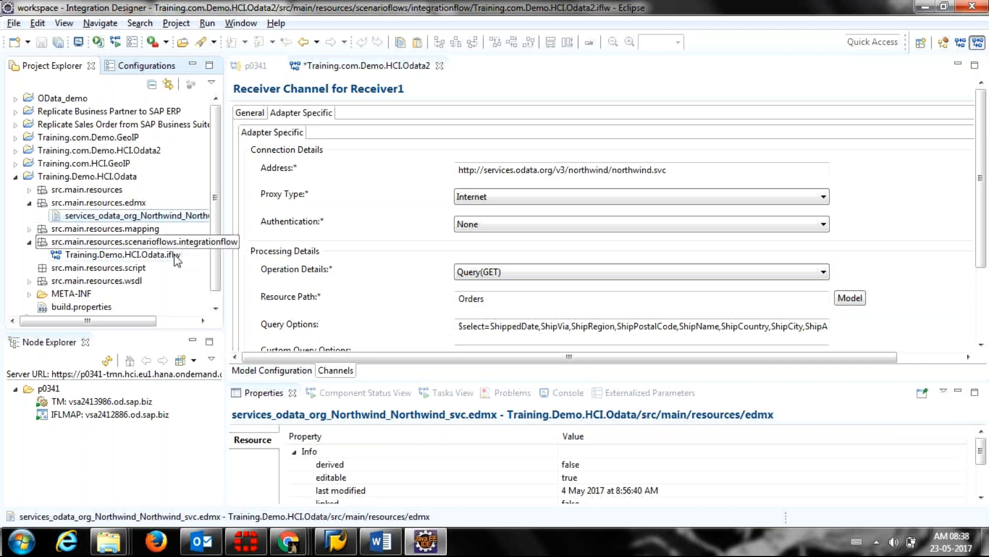
left_click_drag(222, 286, 254, 286)
left_click(30, 268)
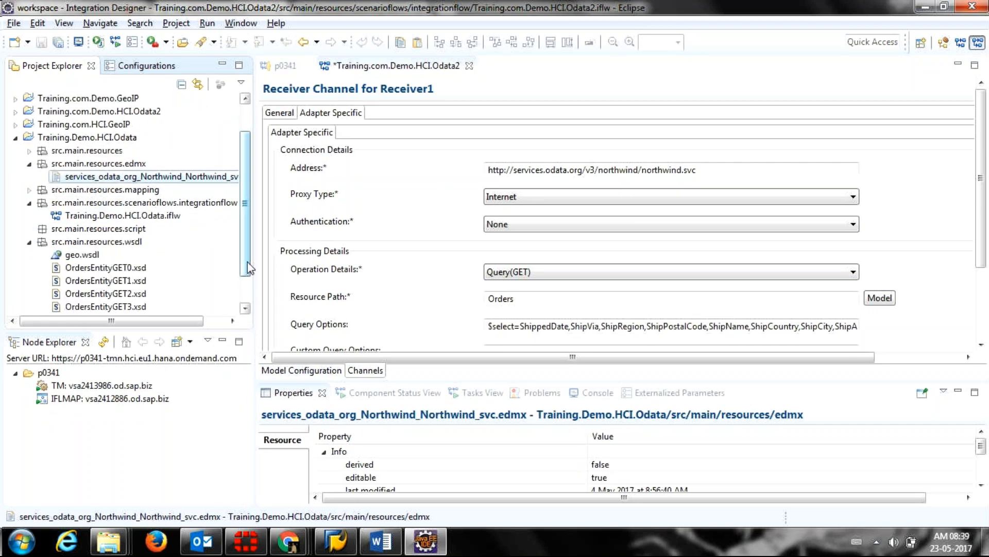
left_click_drag(247, 263, 238, 287)
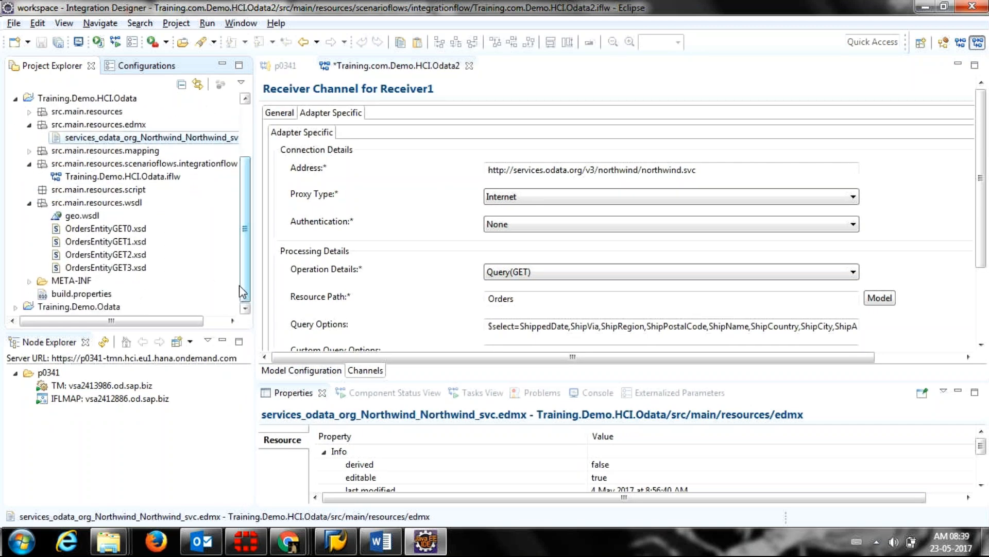
left_click_drag(239, 287, 239, 235)
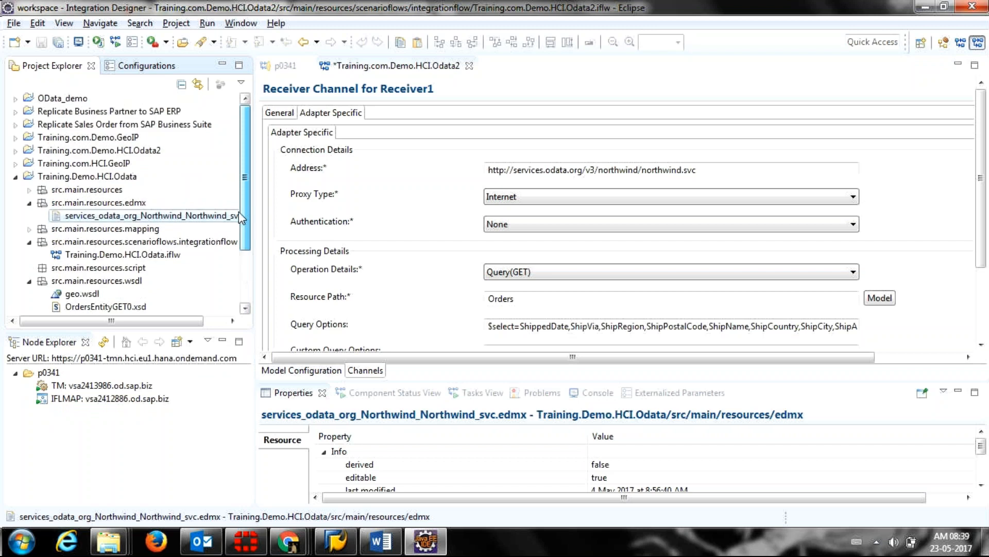
left_click(29, 281)
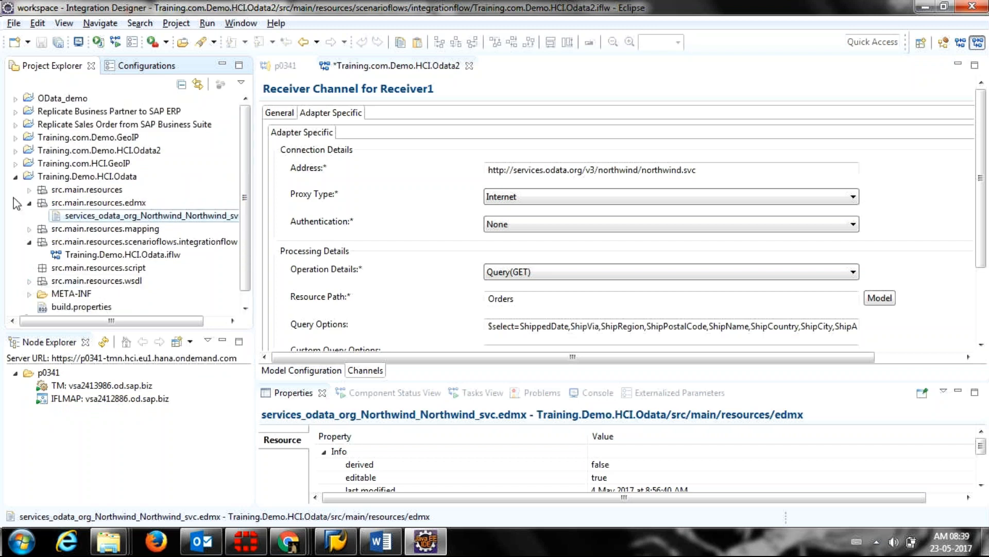
left_click(15, 177)
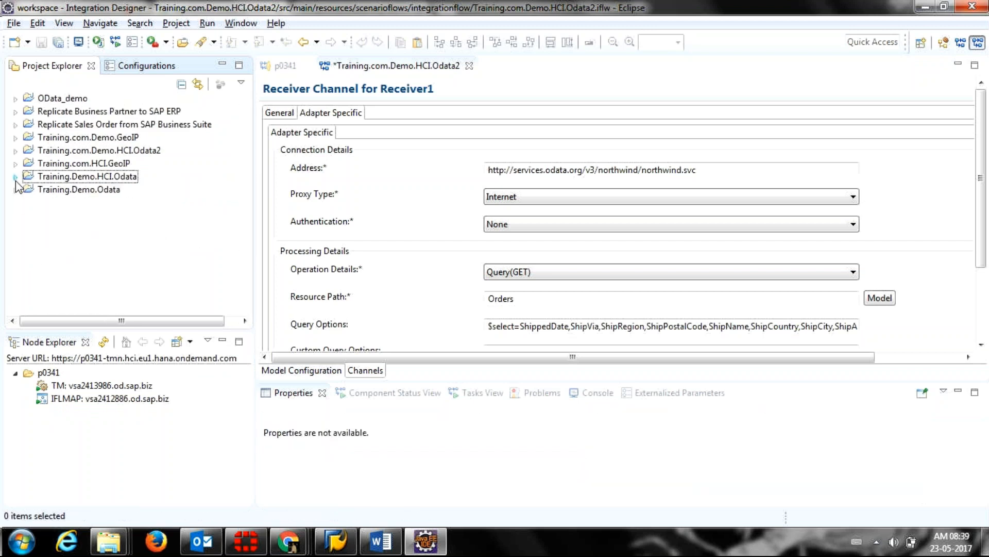
Open services_odata_org_Northwind_Northwind_svc.edmx from the edmx folder of Training.com.Demo.HCI.Odata2, select its whole content and collapse the folder
left_click(15, 151)
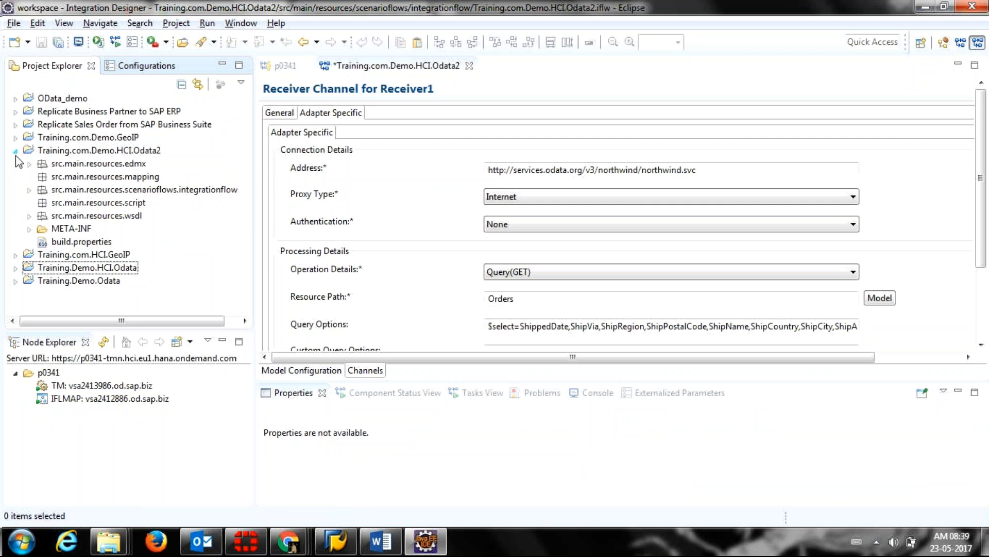
left_click(29, 164)
left_click(90, 177)
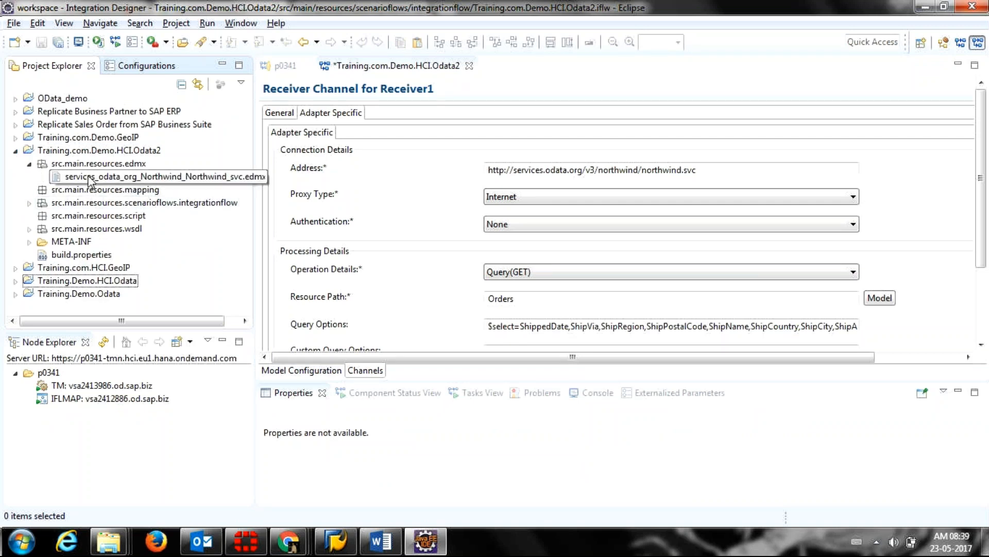
double_click(90, 177)
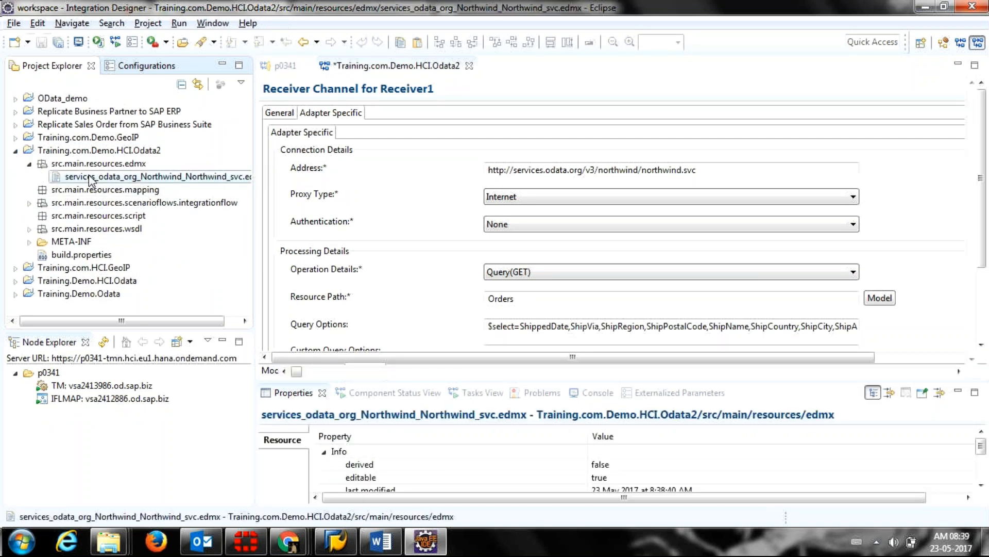
key("ctrl+a")
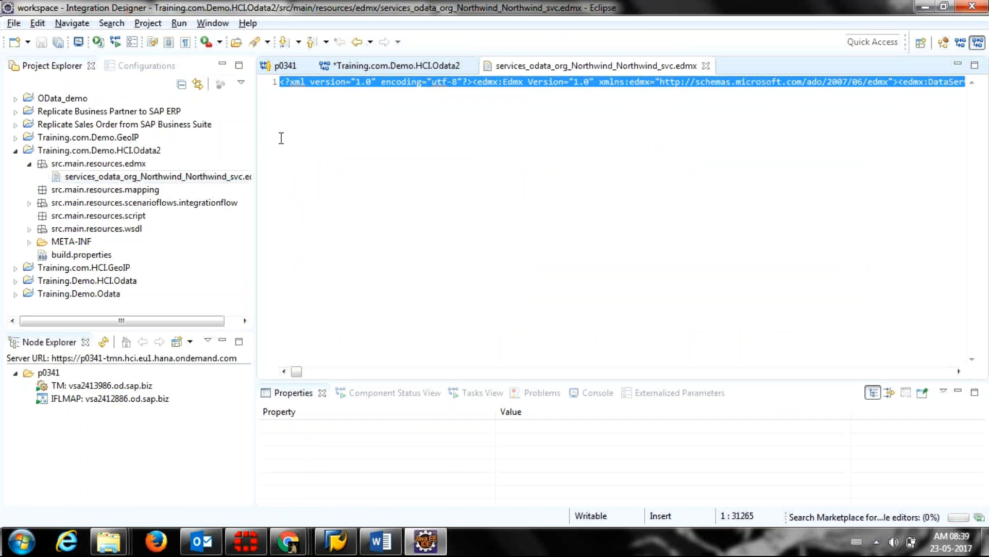
left_click(26, 165)
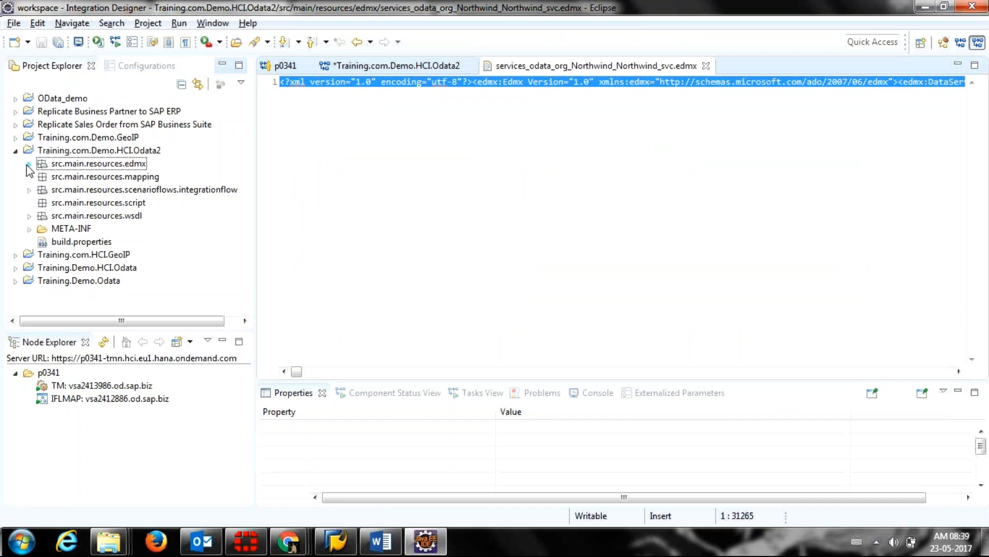
Open OrdersEntityGET0.xsd from the src.main.resources.wsdl folder of Training.com.Demo.HCI.Odata2
left_click(28, 217)
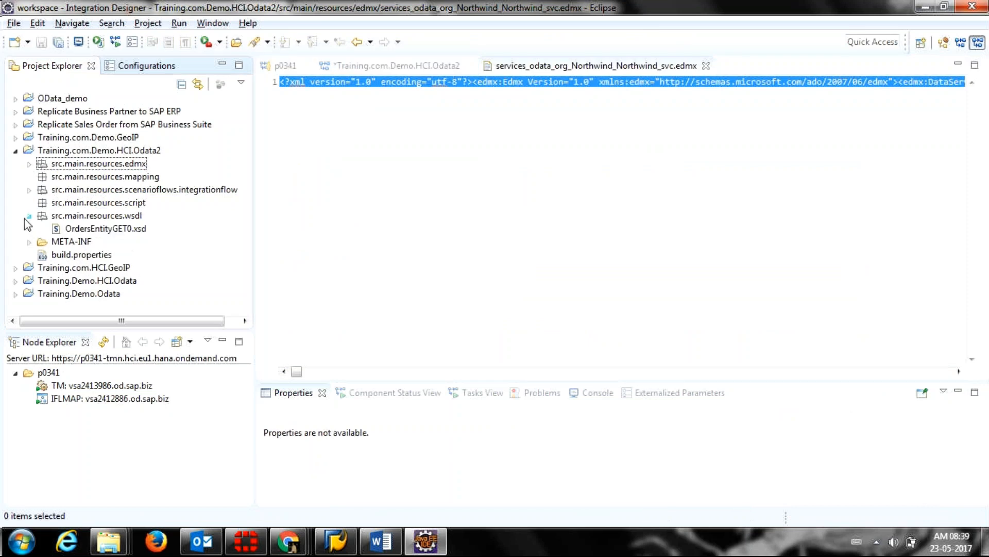
left_click(74, 231)
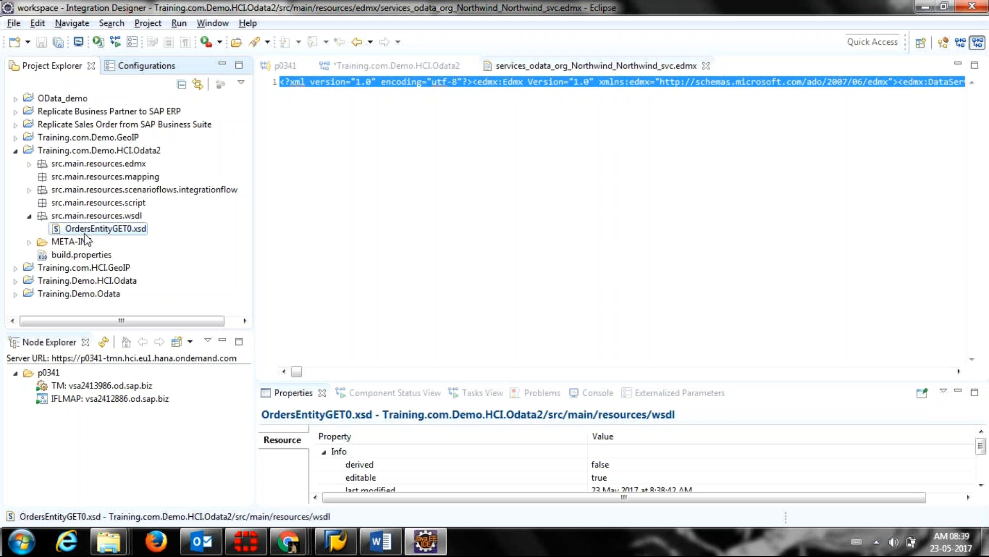
double_click(83, 230)
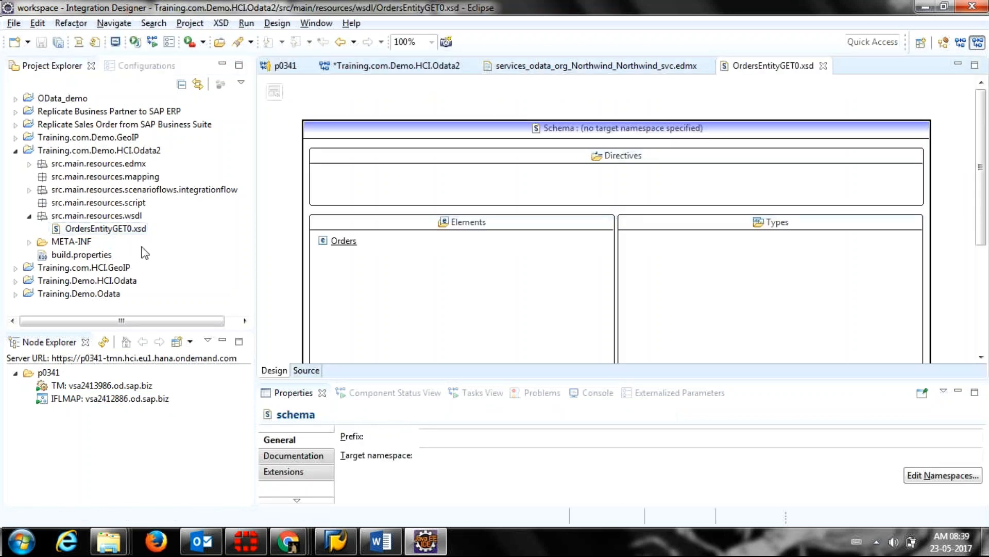
Examine the Orders element in the schema design, including its Order child element and that child's type
left_click_drag(978, 122, 669, 206)
left_click(340, 221)
double_click(341, 220)
left_click(426, 145)
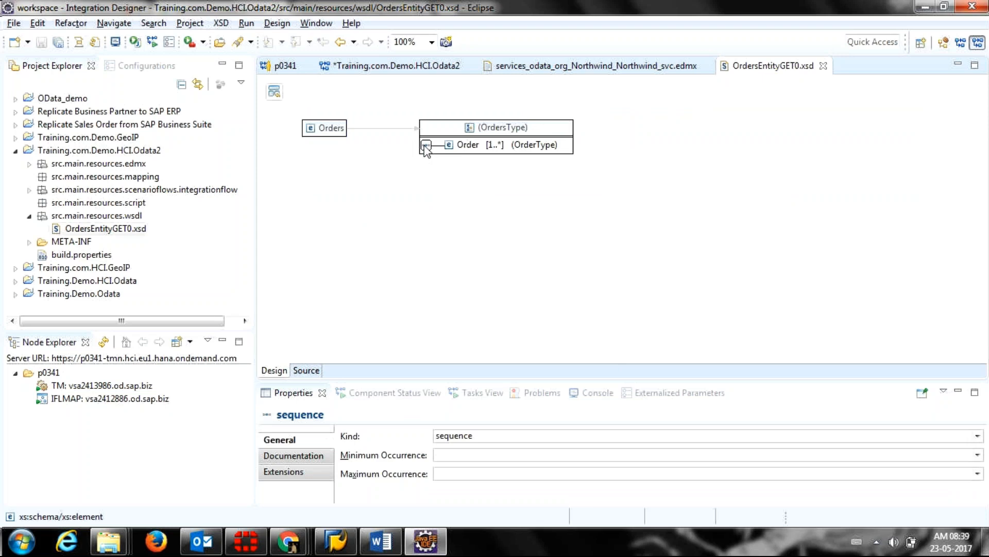
left_click(458, 146)
left_click(525, 152)
left_click(526, 151)
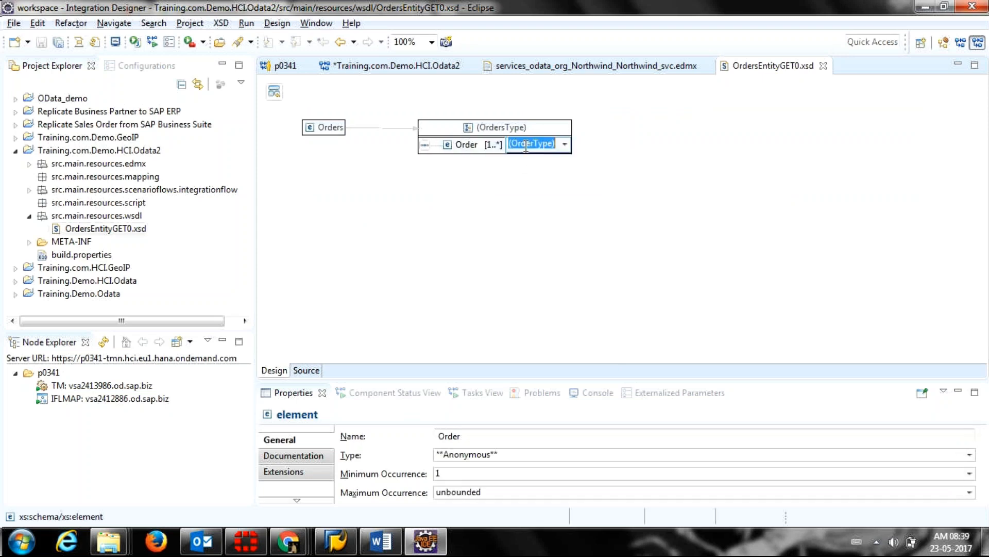
left_click(425, 145)
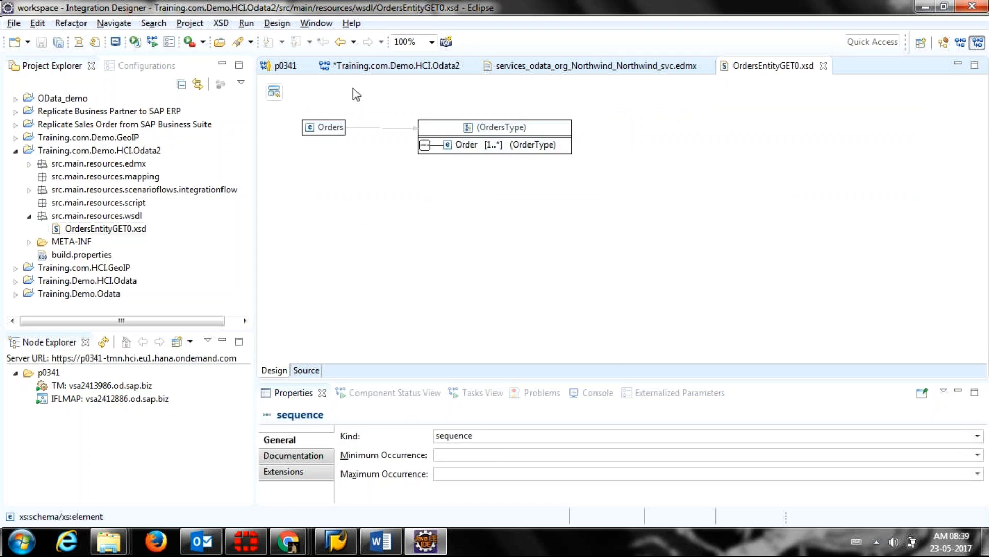
Return to the receiver channel of the Training.com.Demo.HCI.Odata2 flow and review its remaining processing details
left_click(377, 66)
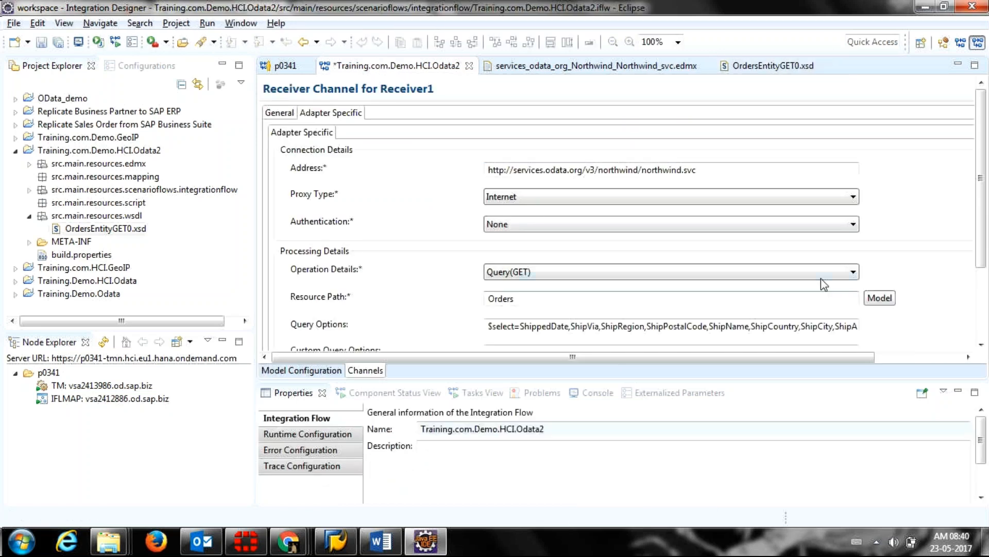
scroll(982, 247, "down", 2)
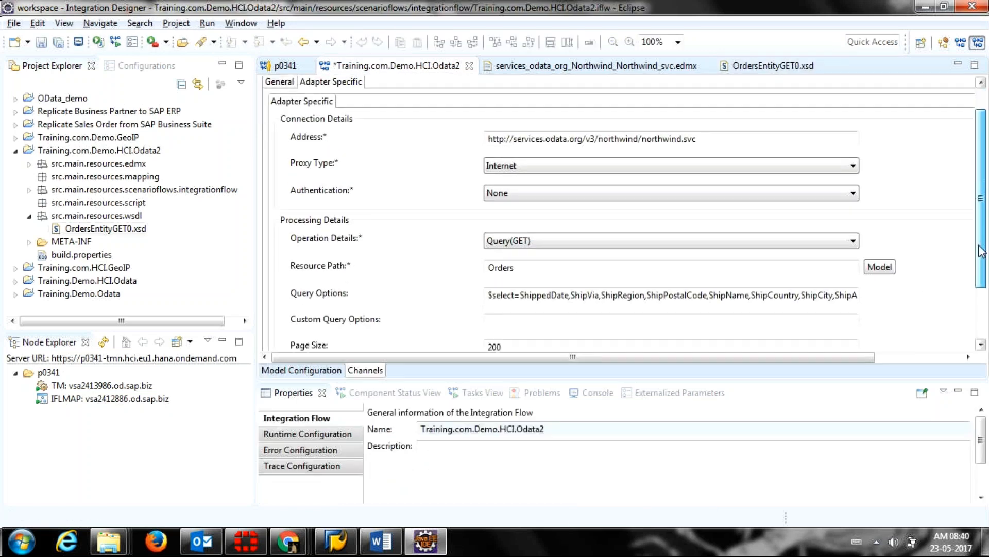
scroll(982, 252, "down", 4)
scroll(974, 292, "down", 1)
key("alt+Tab")
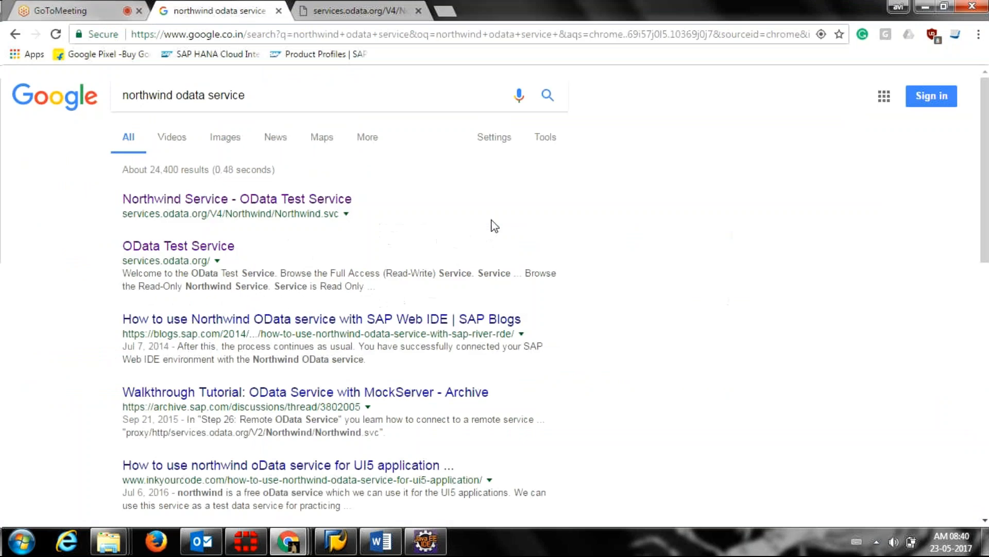
key("alt+Tab")
key("alt+Tab")
key("alt+Tab")
key("alt+Tab")
key("alt+Tab")
key("alt+Tab")
key("alt+Tab")
key("alt+Tab")
key("alt+Tab")
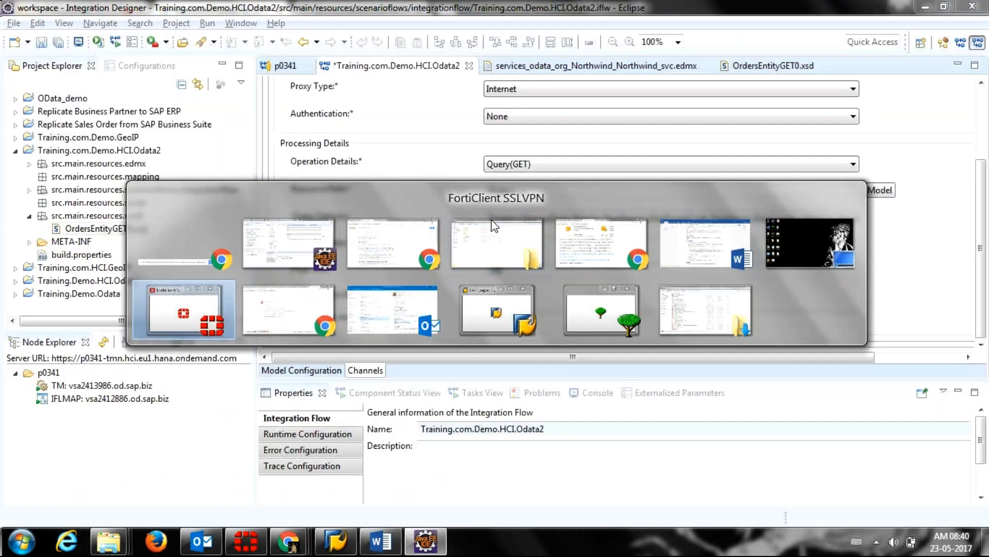
key("alt+shift+Tab")
key("alt+shift+Tab")
key("alt+shift+Tab")
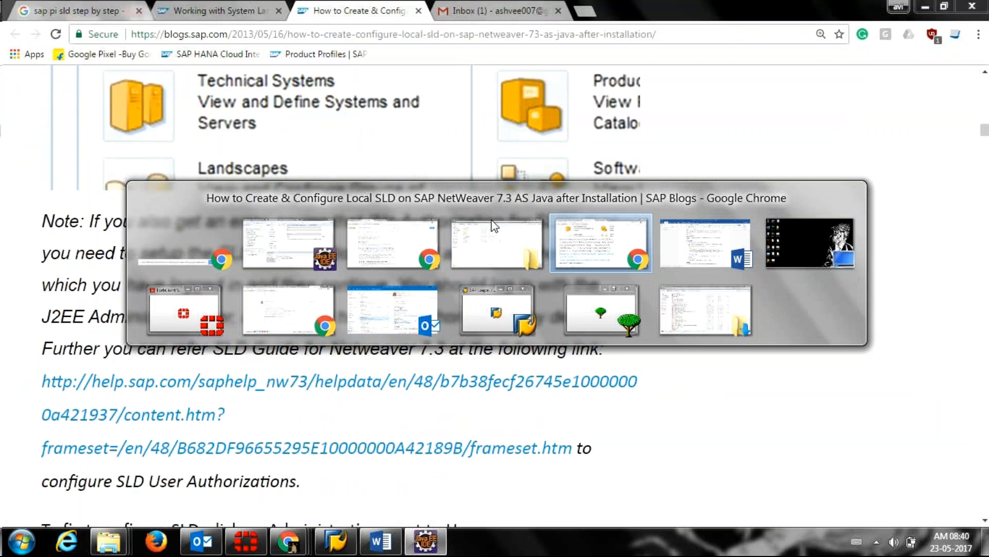
key("alt+shift+Tab")
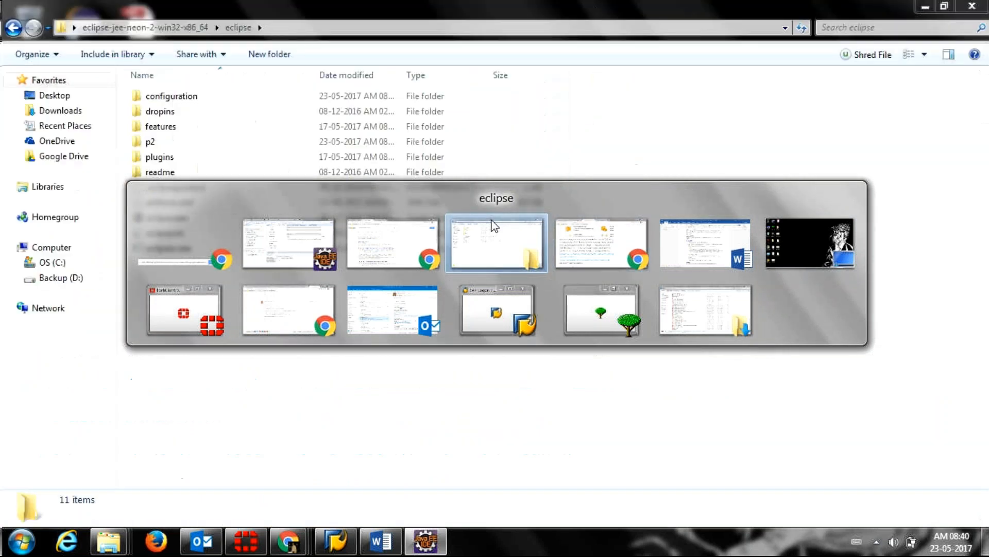
key("alt+shift+Tab")
key("alt+shift+Tab")
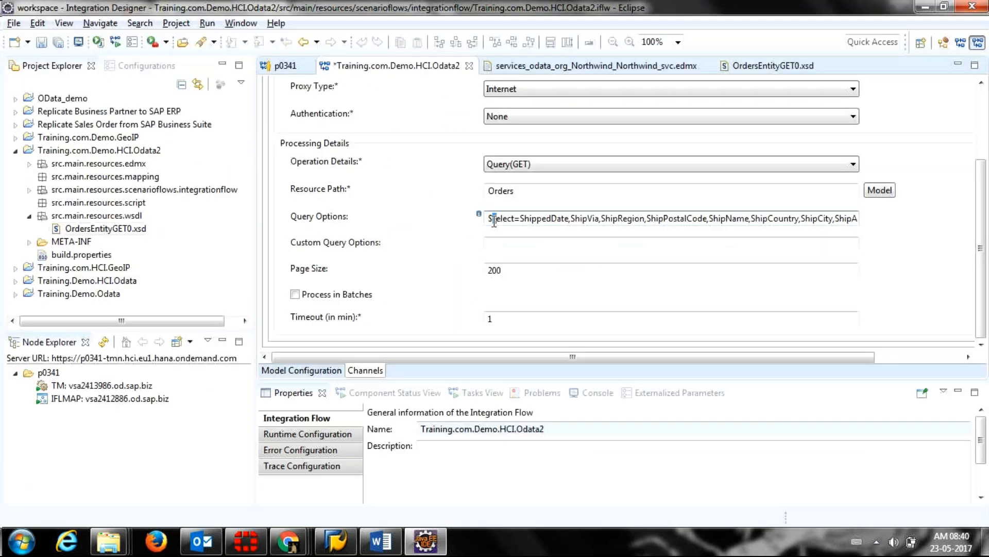
Review the Orders resource path and the full query options text of the OData receiver channel
left_click(595, 216)
left_click_drag(487, 218, 881, 222)
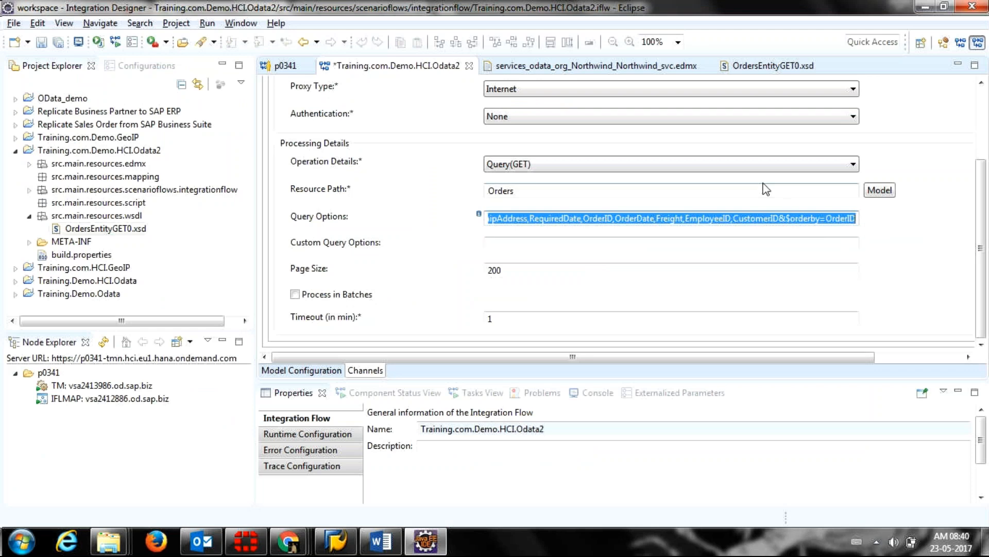
left_click(566, 195)
key("ctrl+a")
key("Tab")
left_click(494, 217)
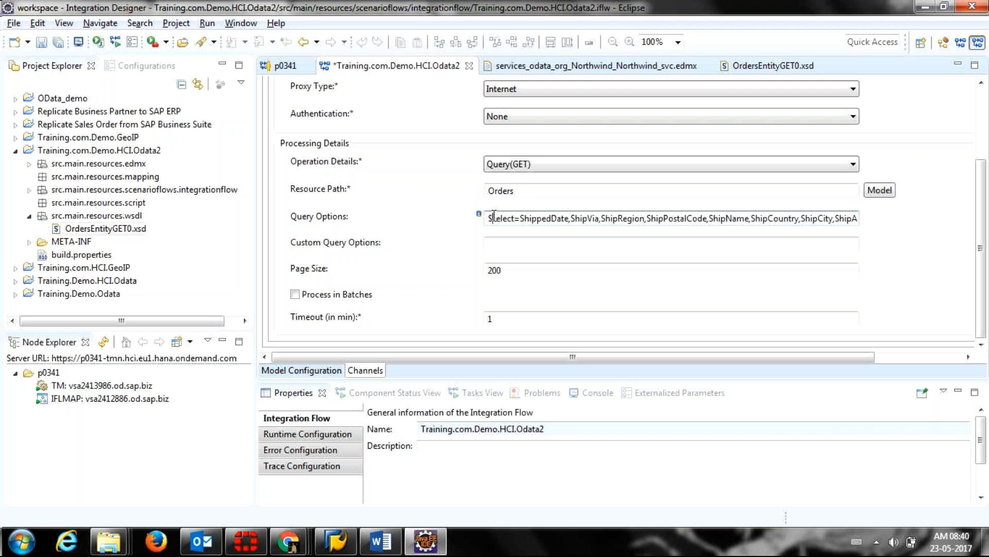
left_click(533, 189)
double_click(533, 189)
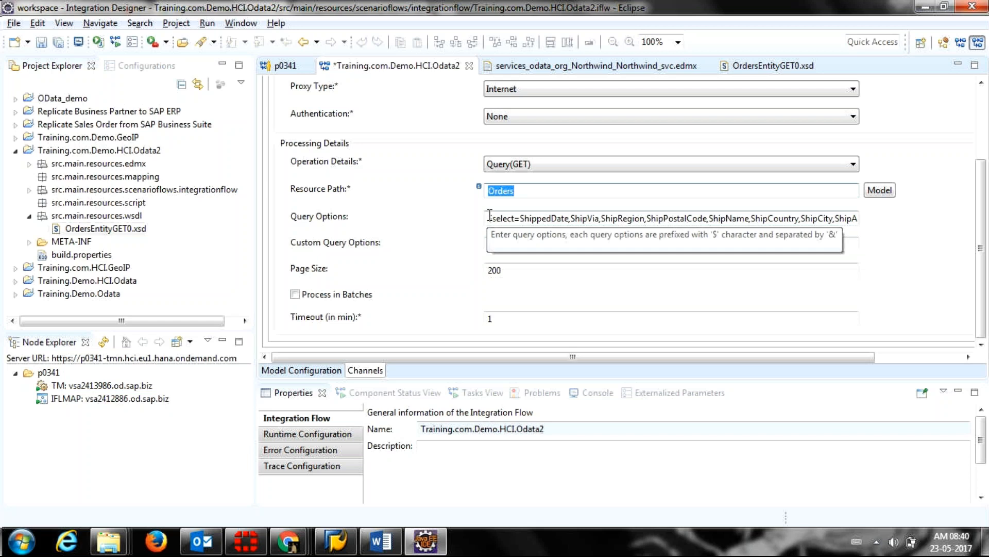
left_click_drag(490, 217, 543, 218)
Return to the graphical model of the Training.com.Demo.HCI.Odata2 integration flow and save it
left_click_drag(982, 288, 973, 221)
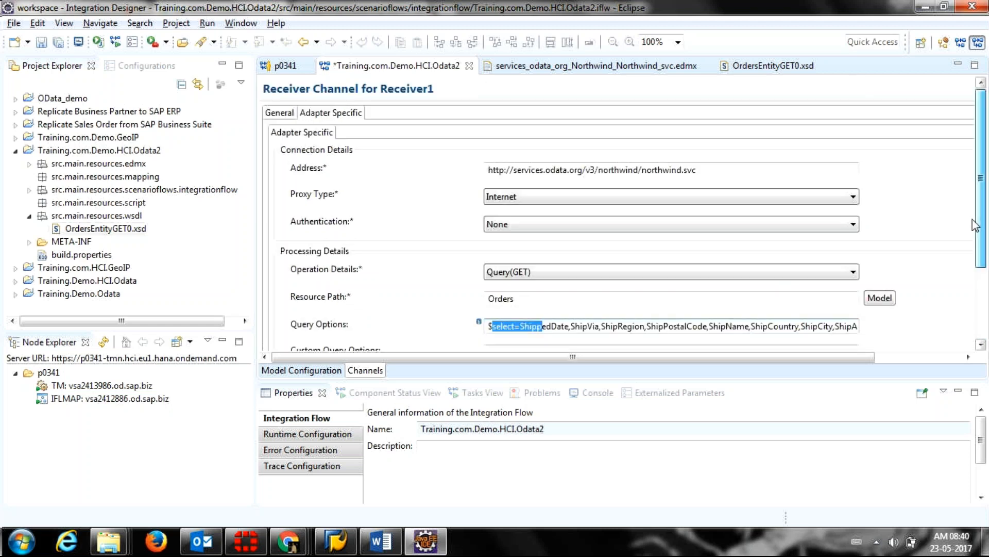
left_click(298, 371)
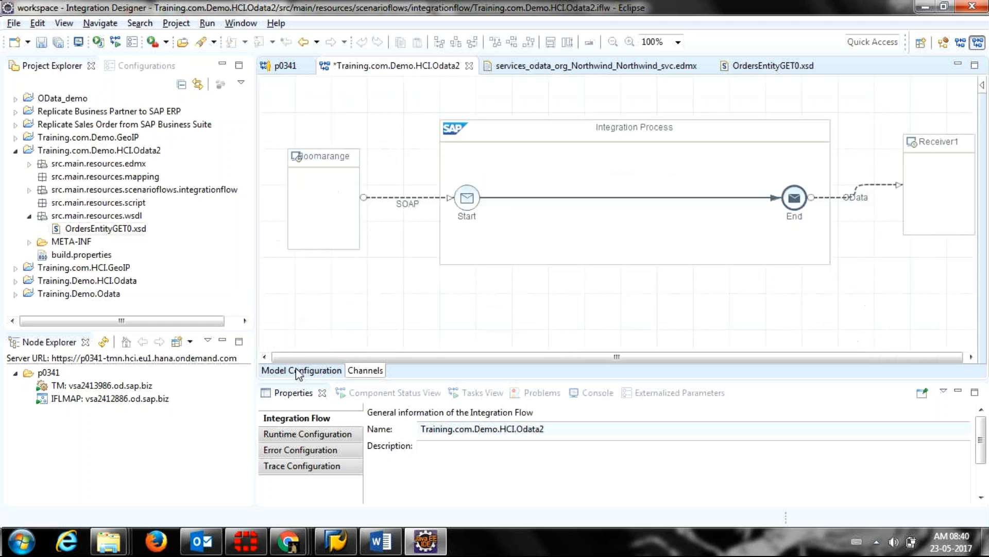
key("ctrl+s")
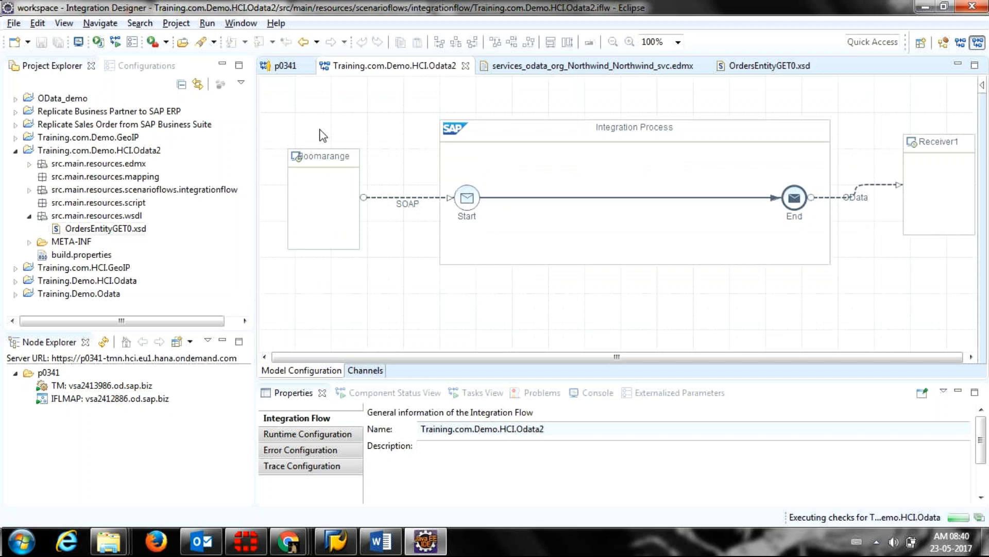
Execute checks on the integration flow, then review the console summary and the warning on the OData receiver channel
right_click(334, 91)
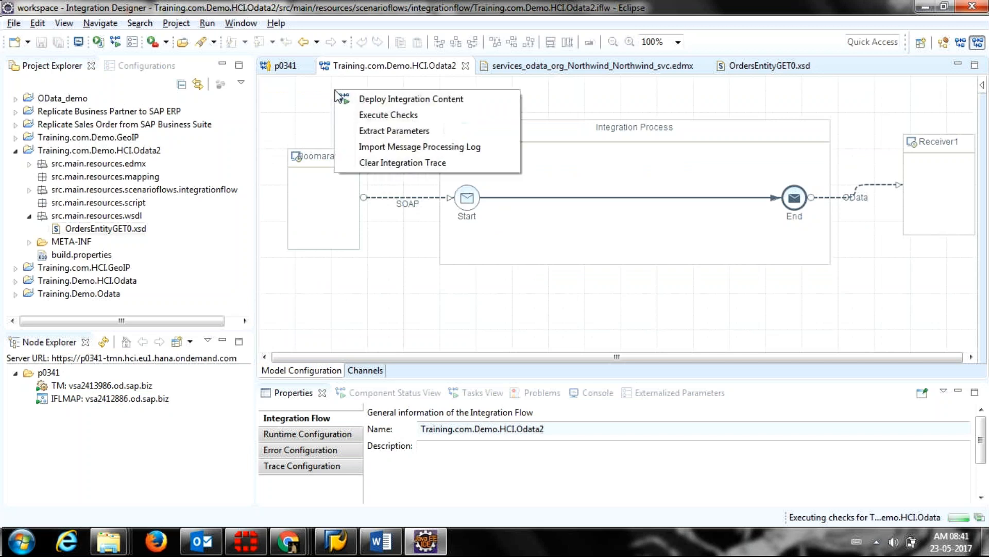
left_click(349, 115)
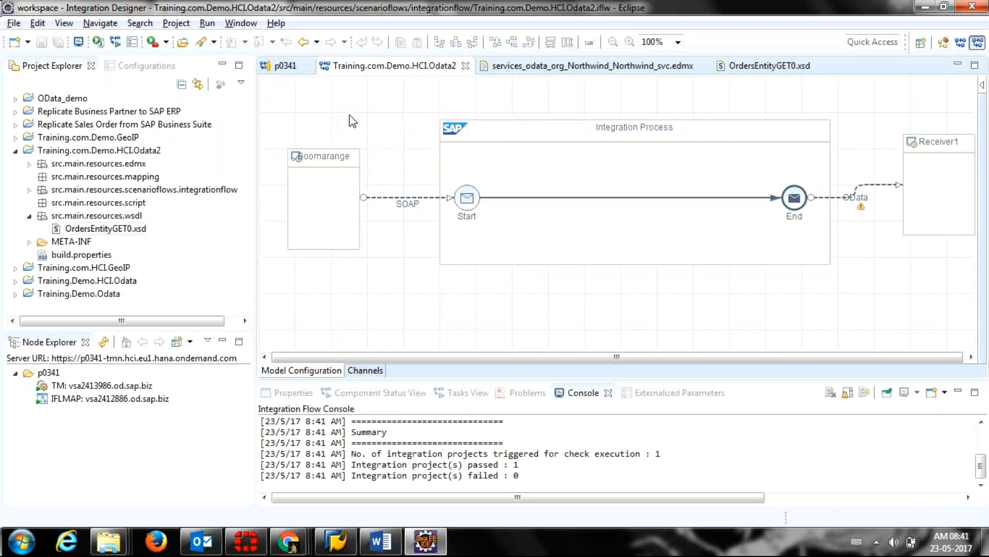
double_click(517, 464)
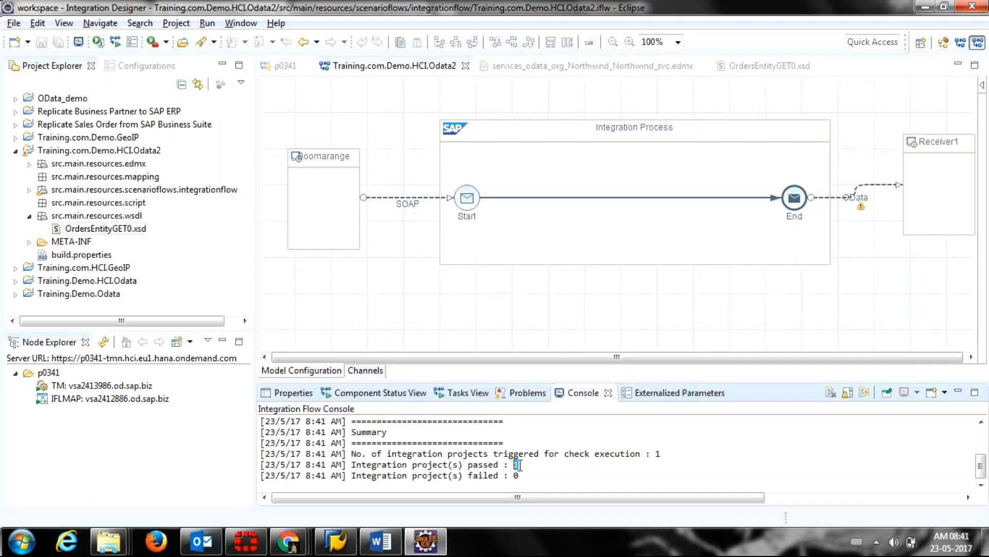
left_click_drag(518, 465, 349, 457)
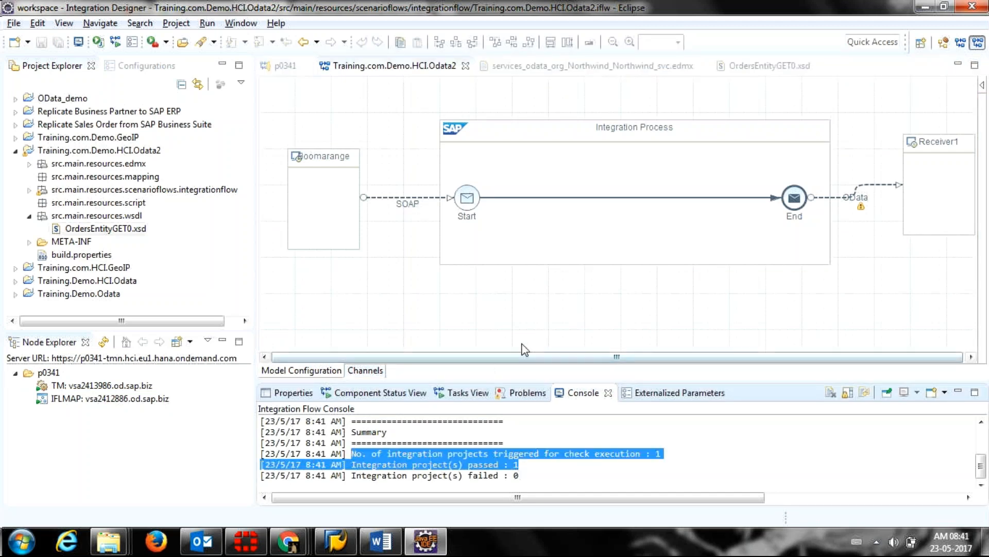
mouse_move(860, 209)
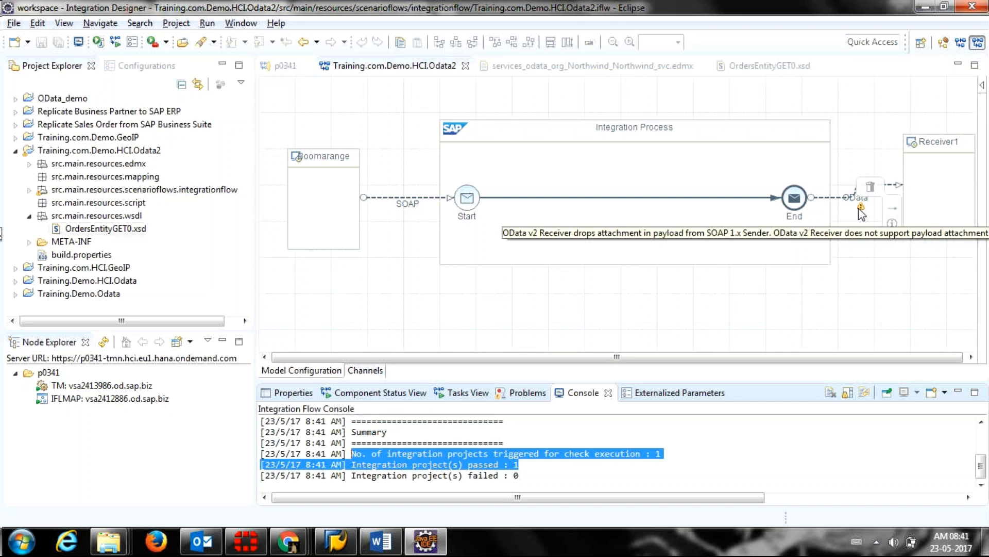
mouse_move(858, 213)
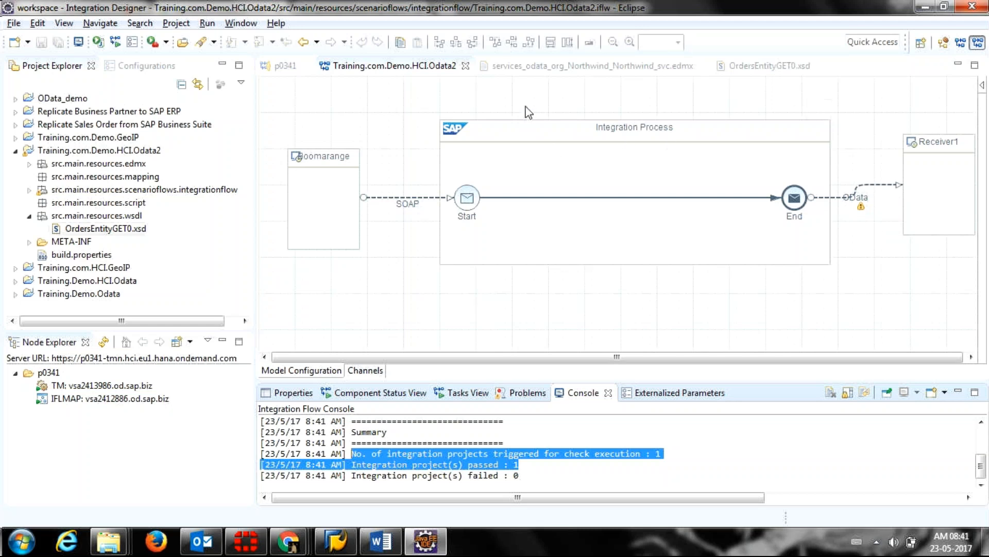
Close the services_odata_org_Northwind_Northwind_svc.edmx and OrdersEntityGET0.xsd files, keeping the integration flow open
left_click(582, 67)
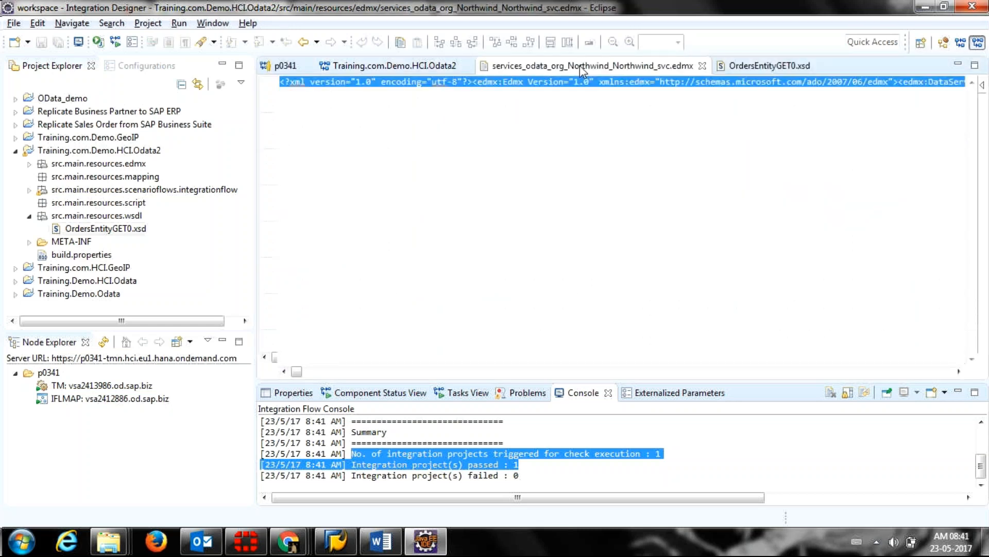
left_click(702, 66)
left_click(562, 67)
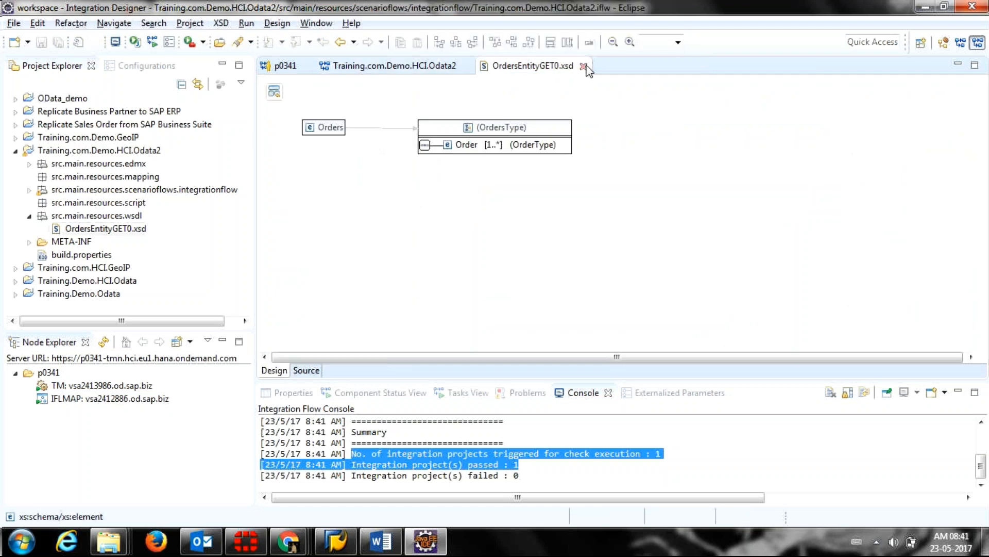
left_click(583, 66)
Switch to the Chrome window with the northwind odata service search and launch the Boomerang SOAP & REST Client extension
mouse_move(289, 541)
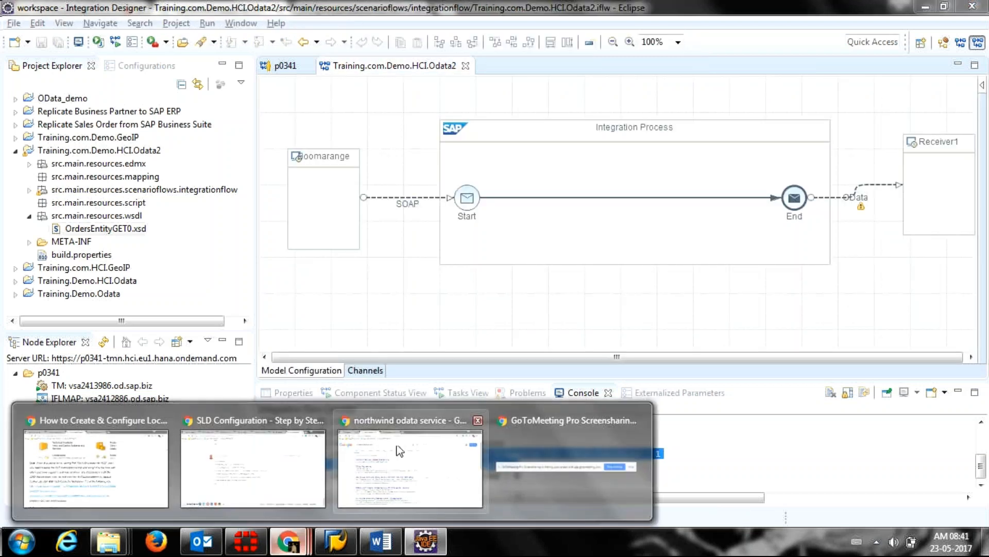
mouse_move(276, 491)
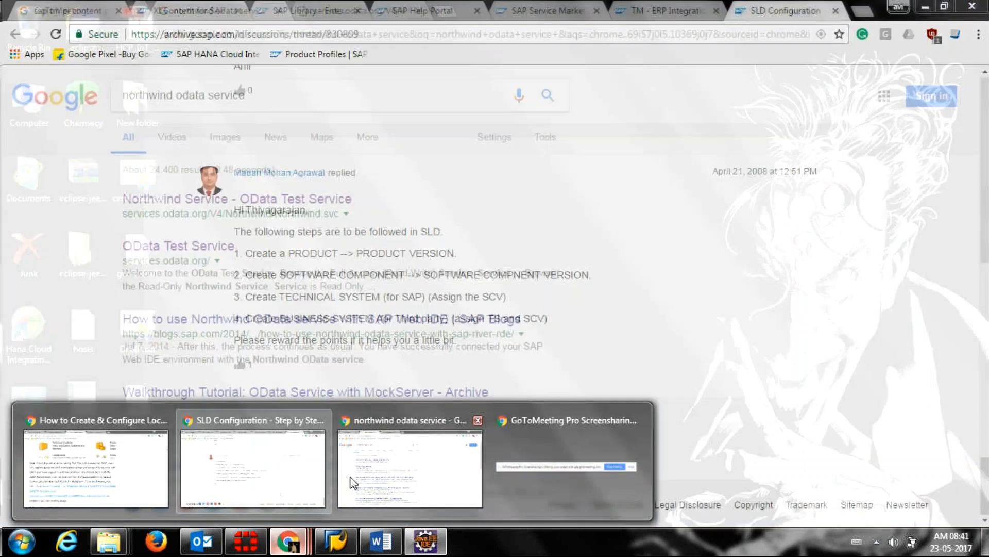
left_click(351, 482)
left_click(957, 36)
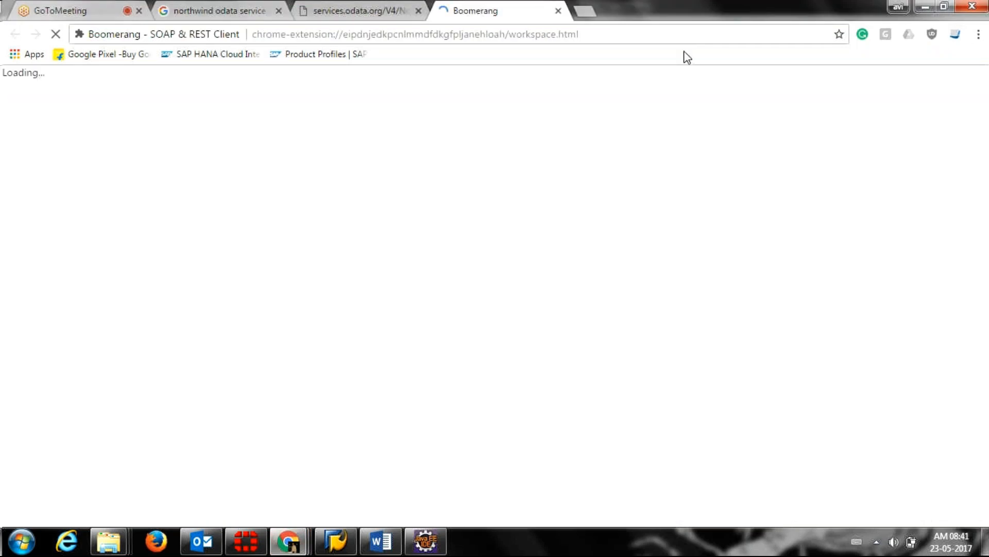
Open the Odata project and clear the endpoint URL of its POST request
left_click(240, 77)
left_click(144, 194)
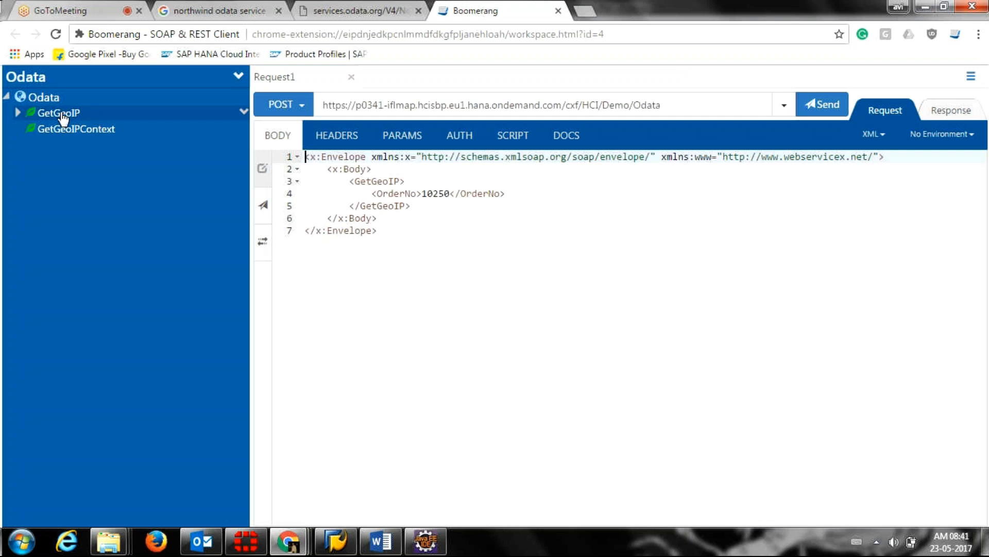
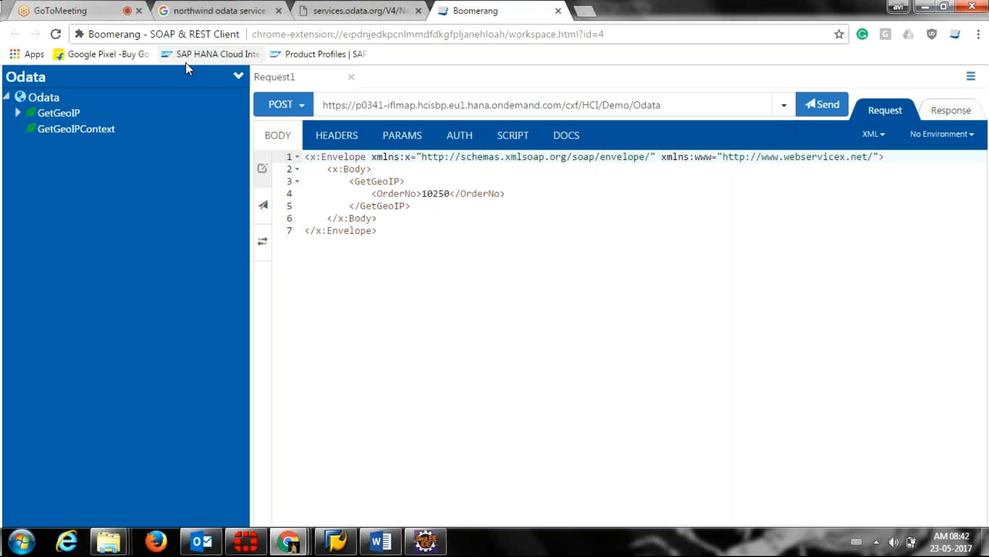
left_click_drag(677, 104, 320, 104)
key("BackSpace")
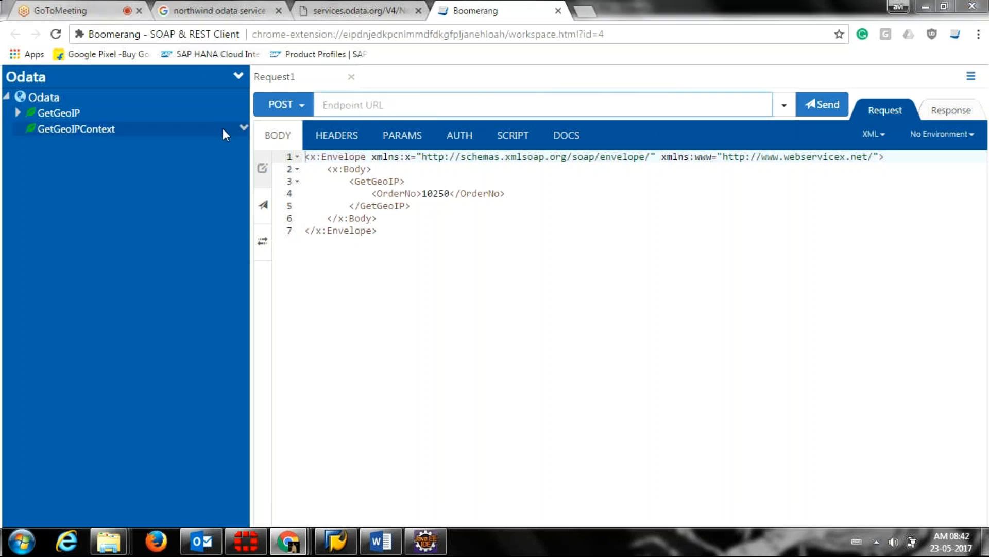
Switch to Eclipse and view the service endpoints in the properties of the p0341 IFLMAP node
key("alt+Tab")
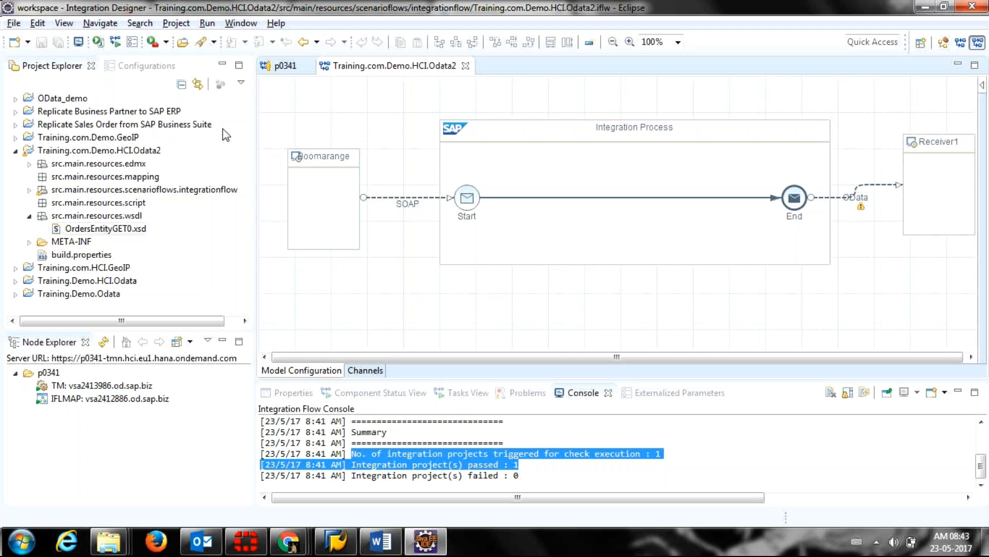
key("alt+Tab")
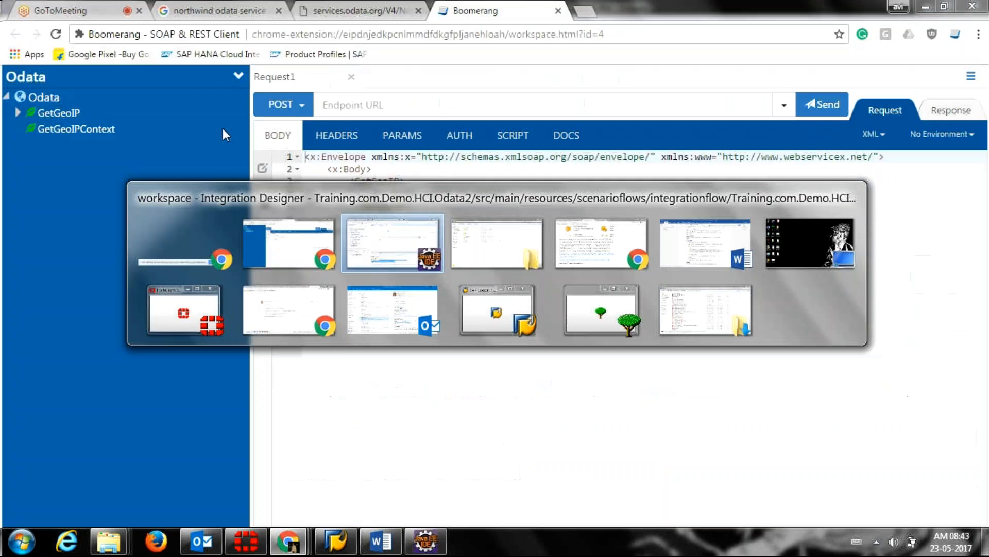
key("Escape")
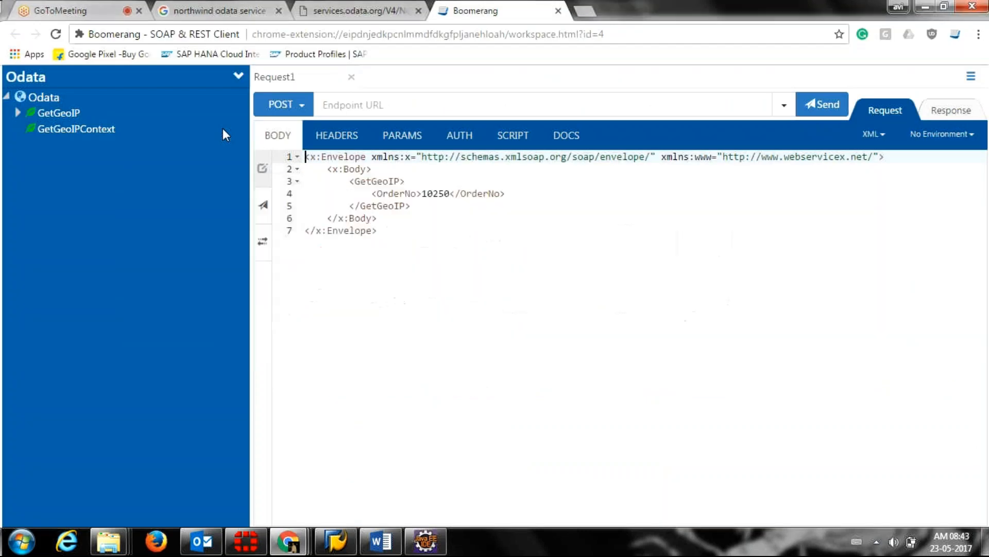
left_click(114, 7)
key("alt+Tab")
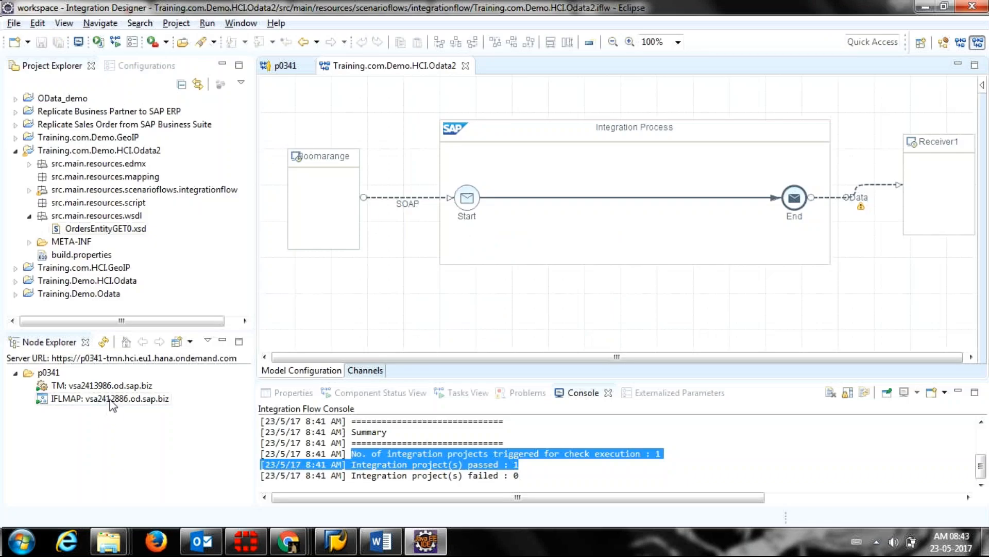
left_click(111, 404)
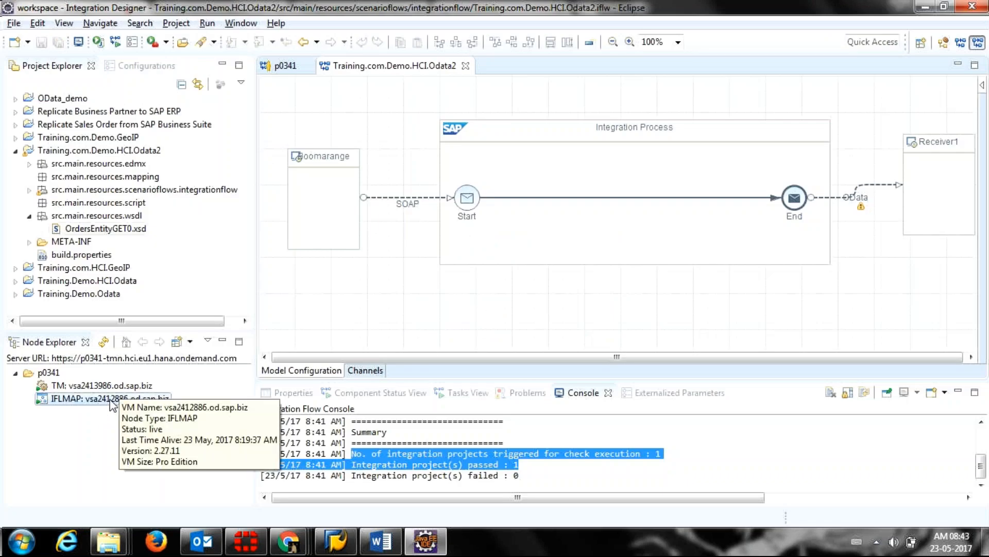
left_click(111, 401)
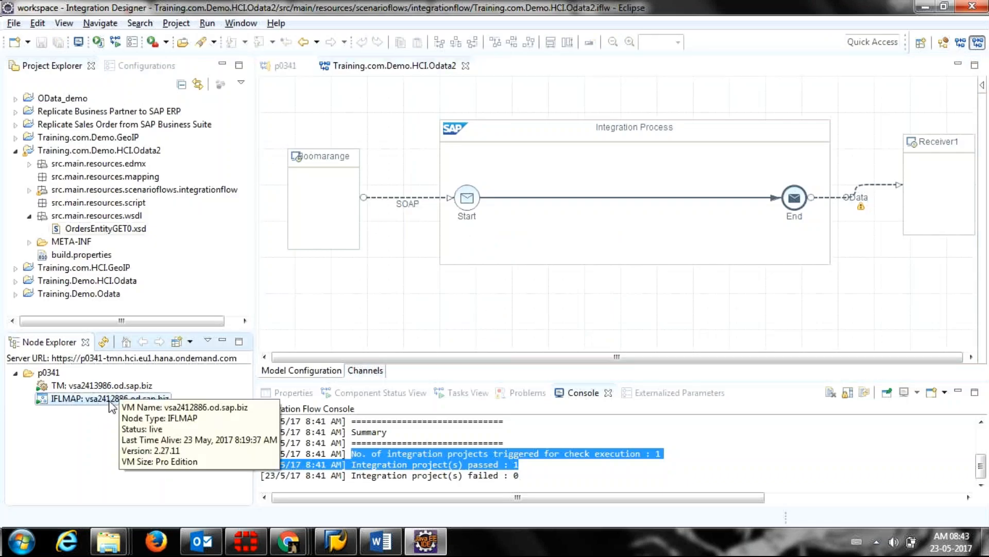
left_click(281, 394)
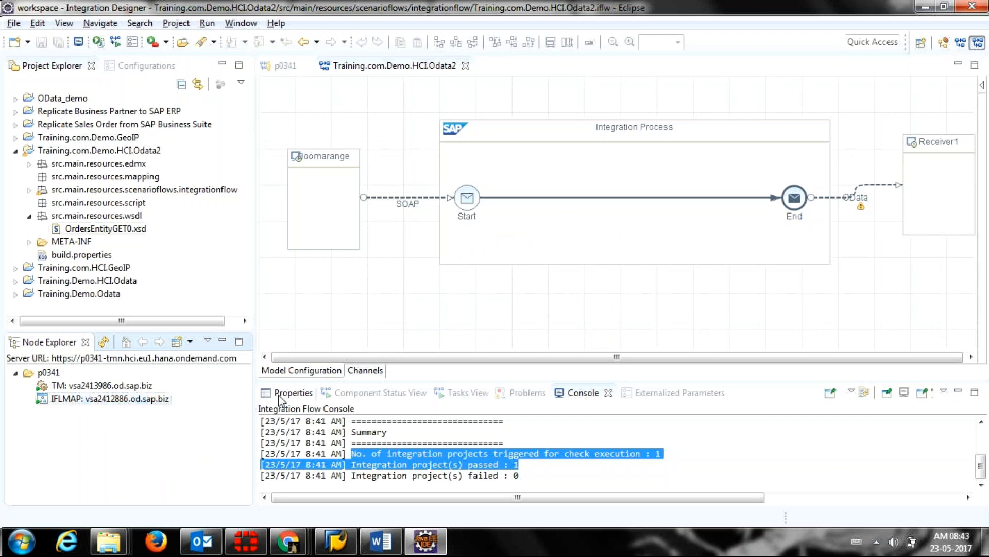
left_click(292, 438)
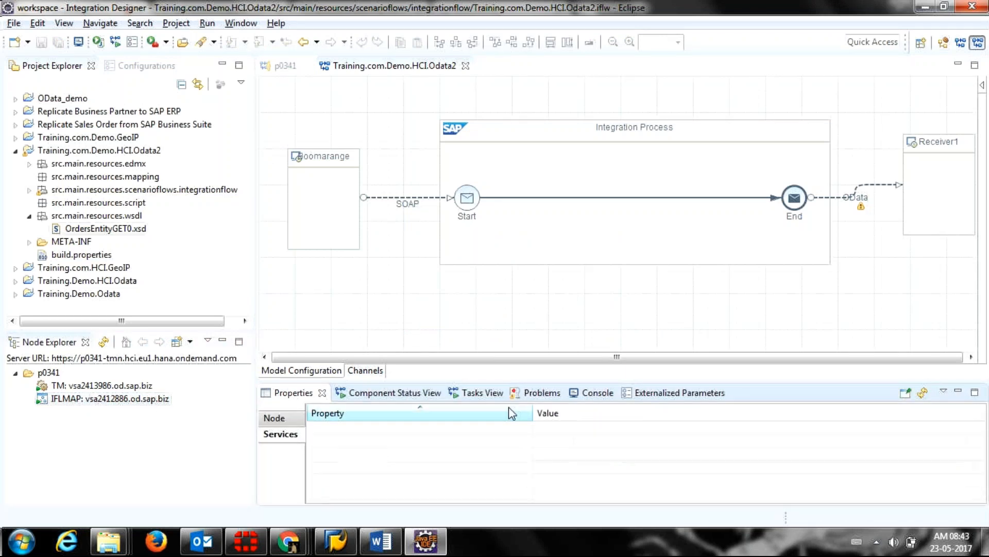
left_click_drag(557, 383, 553, 323)
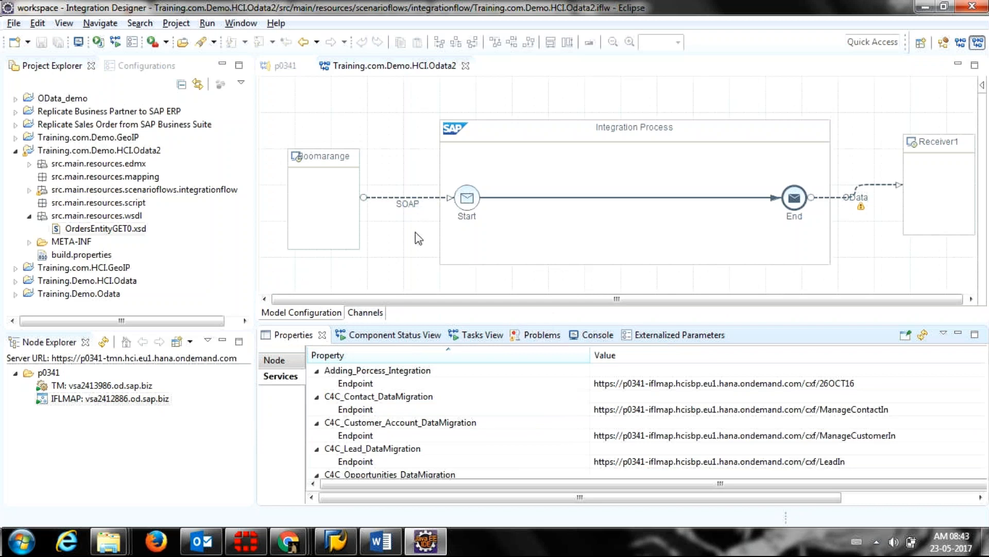
Display the deployed artifacts of tenant p0341 sorted by newest deployment date, and refresh the list
left_click(287, 66)
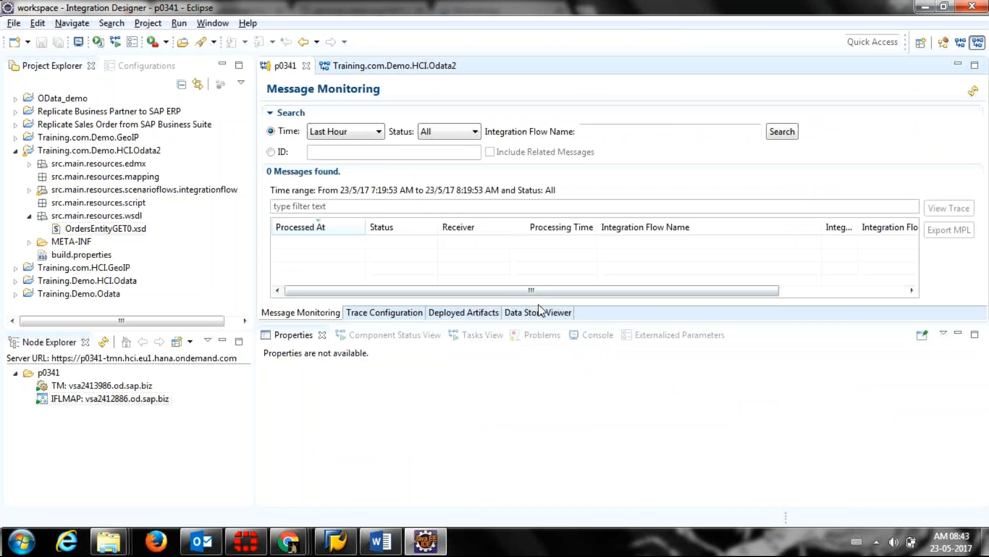
left_click(485, 315)
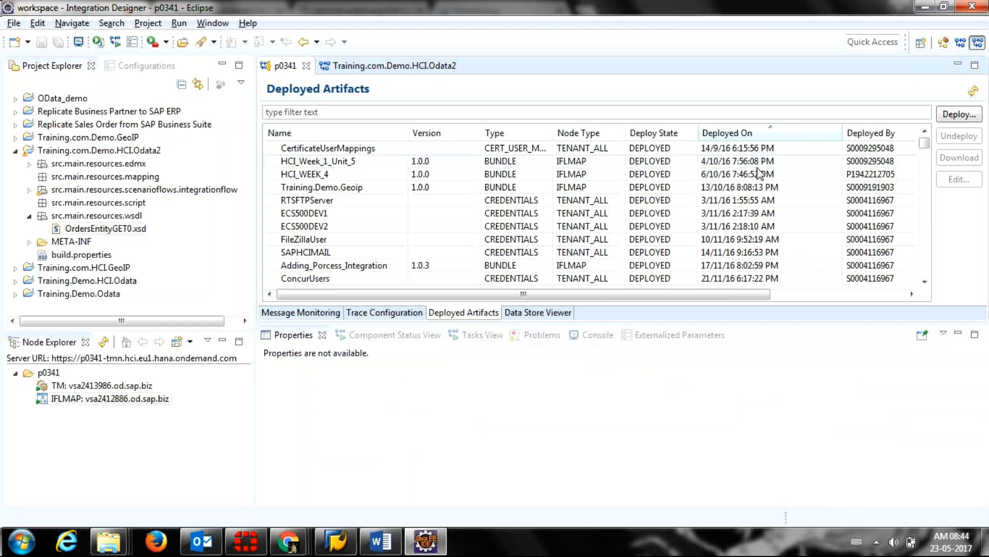
left_click(752, 135)
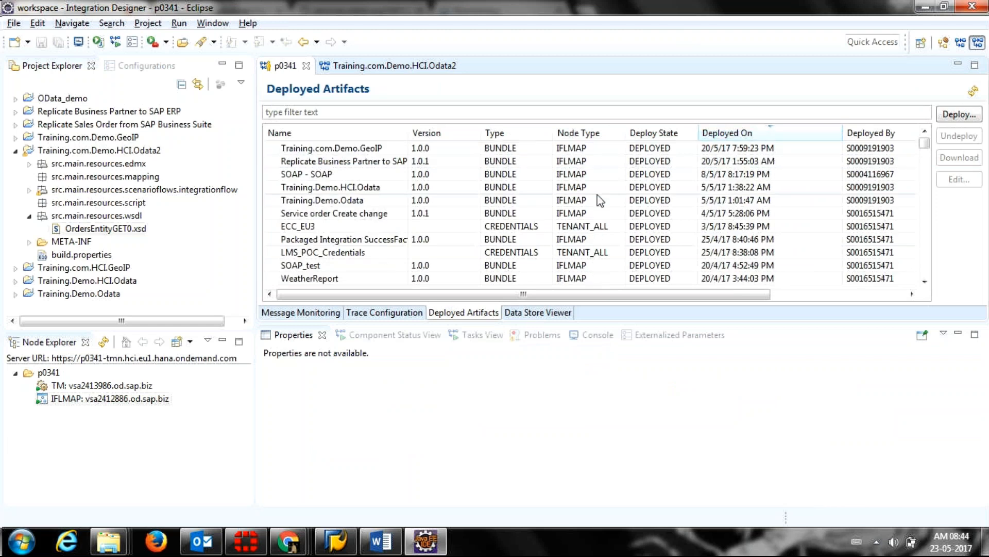
left_click(973, 92)
View the adapter-specific connection settings of the Boomarange SOAP sender channel in the Training.com.Demo.HCI.Odata2 flow
left_click(370, 62)
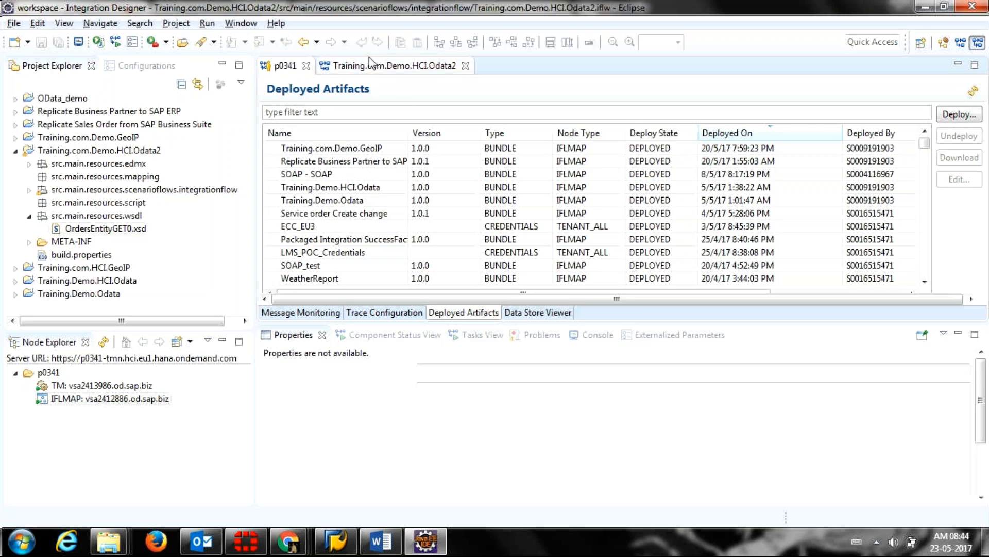
left_click(382, 198)
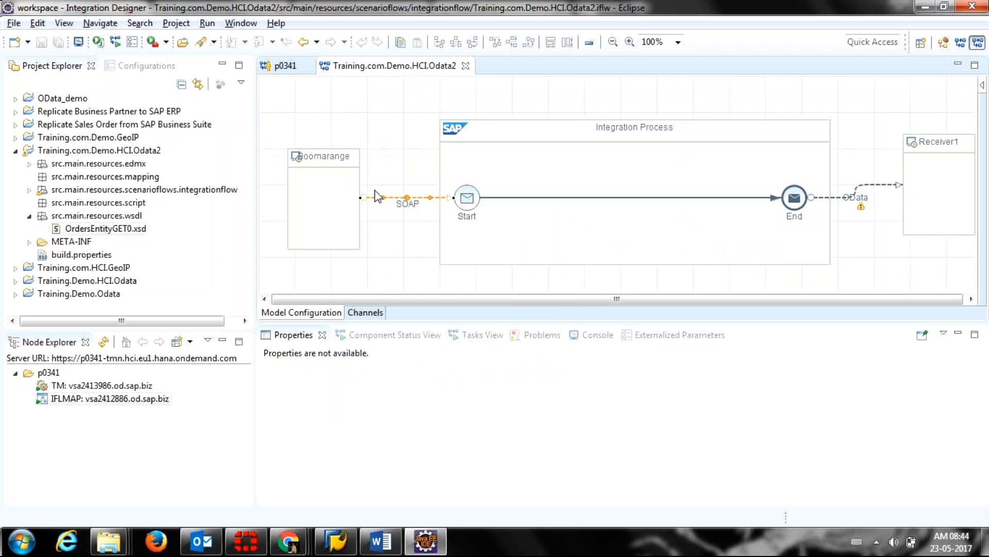
left_click(278, 66)
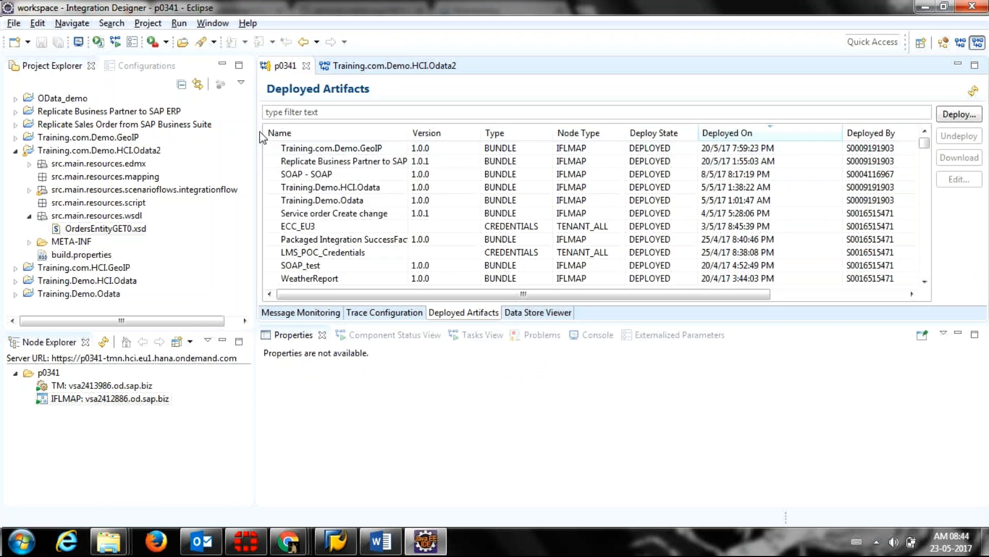
left_click(363, 70)
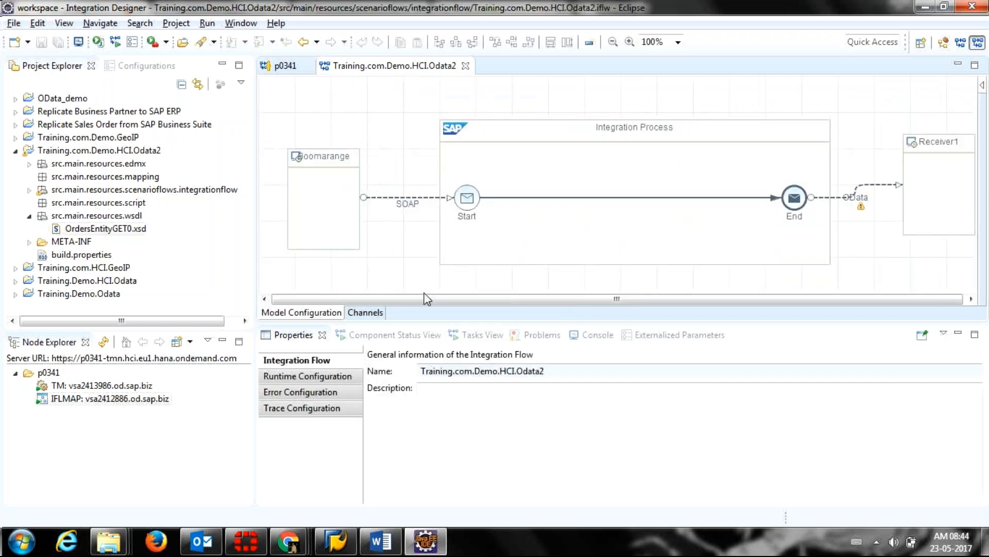
mouse_move(432, 324)
left_mouse_down()
mouse_move(446, 358)
mouse_move(435, 323)
left_mouse_up()
double_click(405, 205)
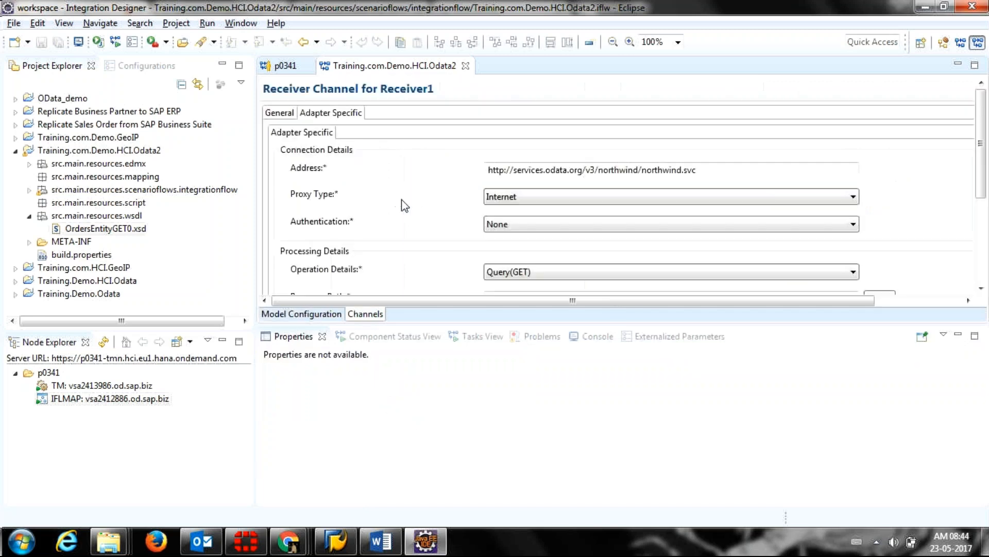
left_click(340, 113)
mouse_move(585, 300)
left_mouse_down()
mouse_move(651, 304)
mouse_move(575, 303)
mouse_move(591, 302)
left_mouse_up()
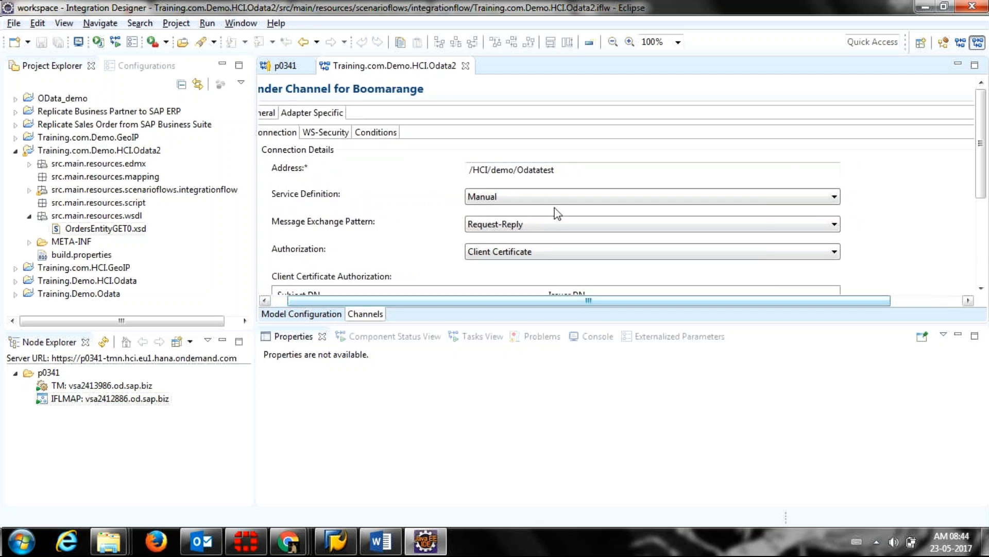
Preview the WSDL service definition fields of the SOAP sender channel, restore Manual and return to the flow model
left_click(549, 199)
left_click(535, 223)
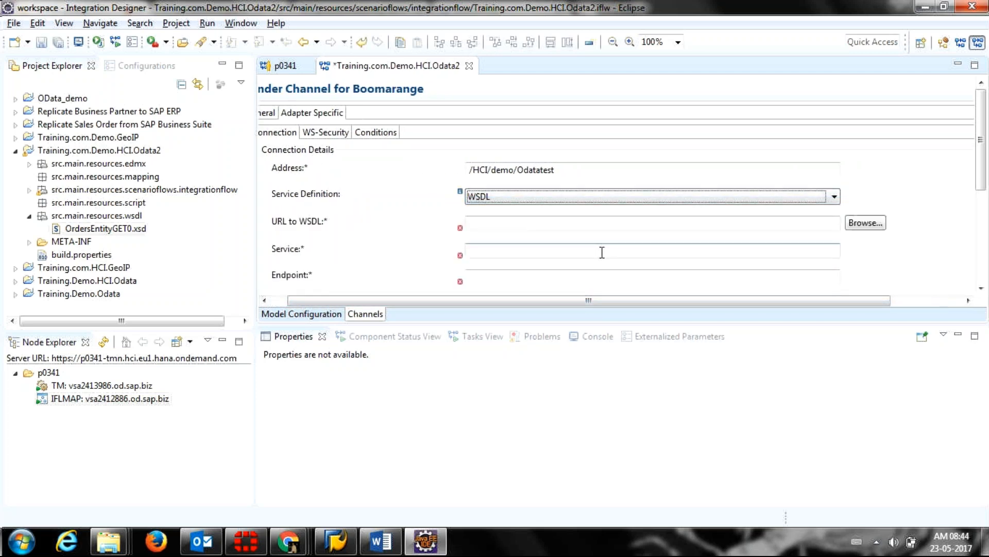
left_click_drag(980, 157, 981, 184)
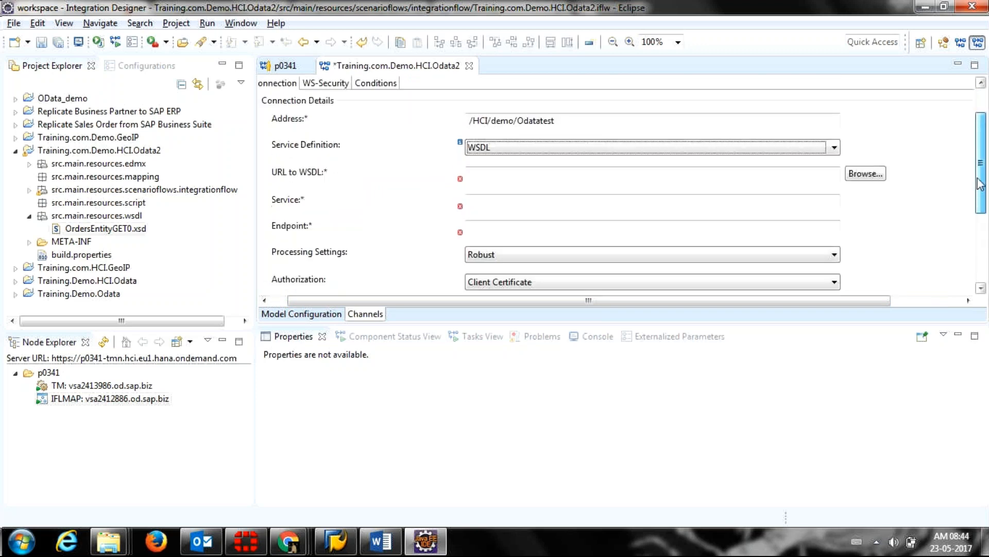
left_click(819, 149)
left_click(777, 162)
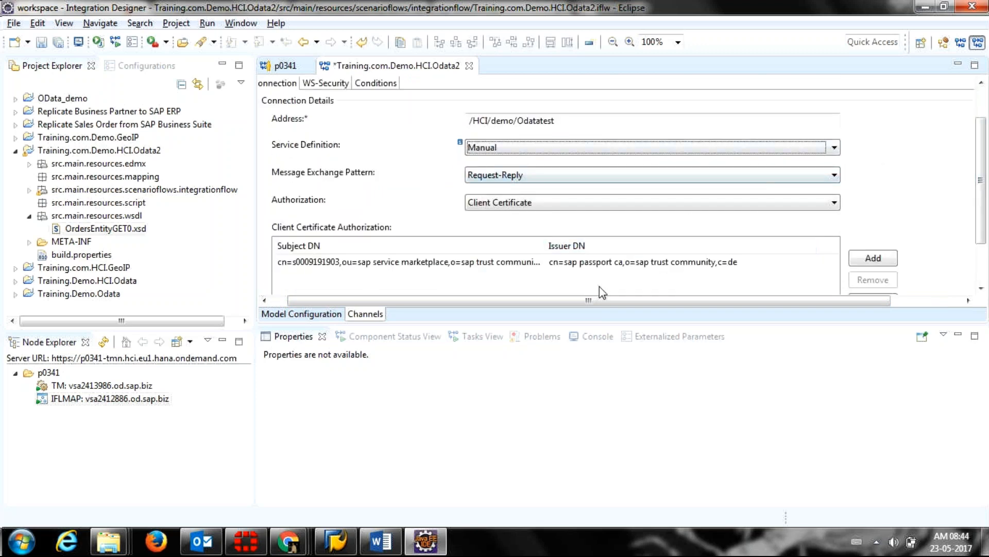
left_click(320, 314)
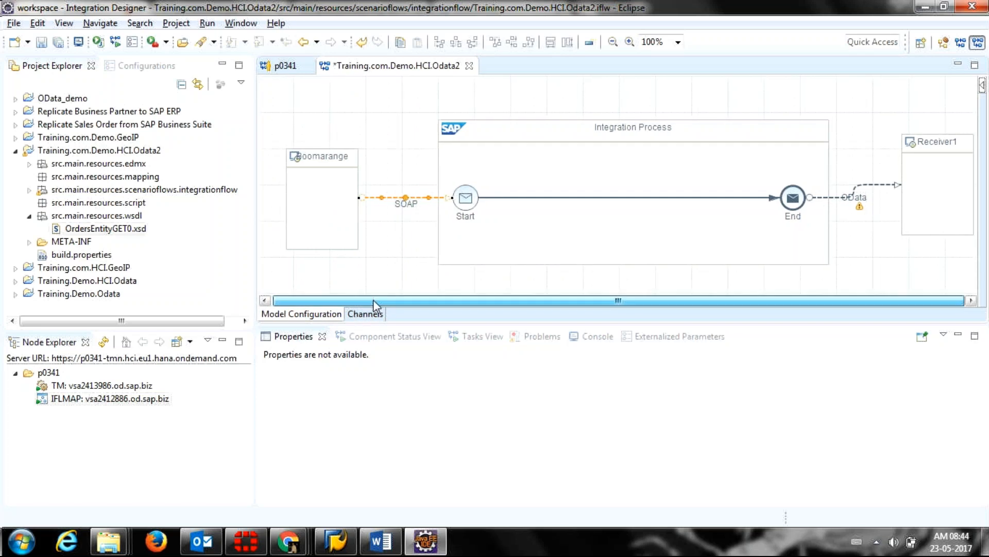
Save the Training.com.Demo.HCI.Odata2 integration flow and deploy its content to tenant p0341
mouse_move(378, 163)
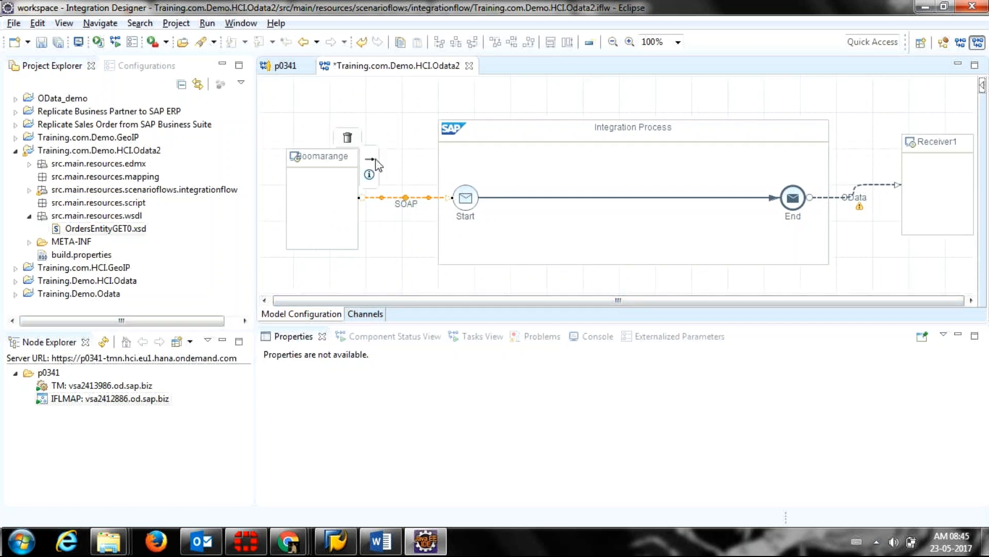
left_click(41, 46)
right_click(338, 102)
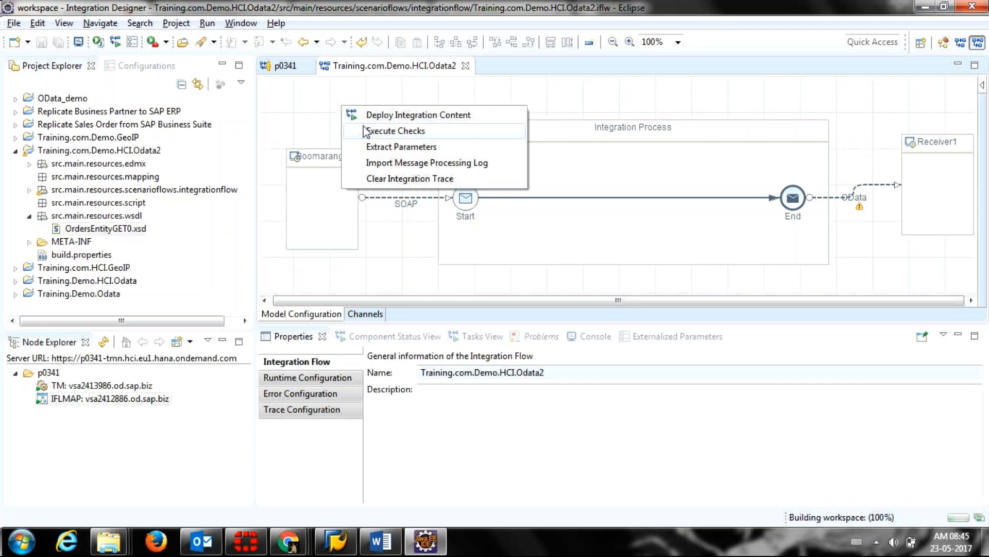
left_click(370, 118)
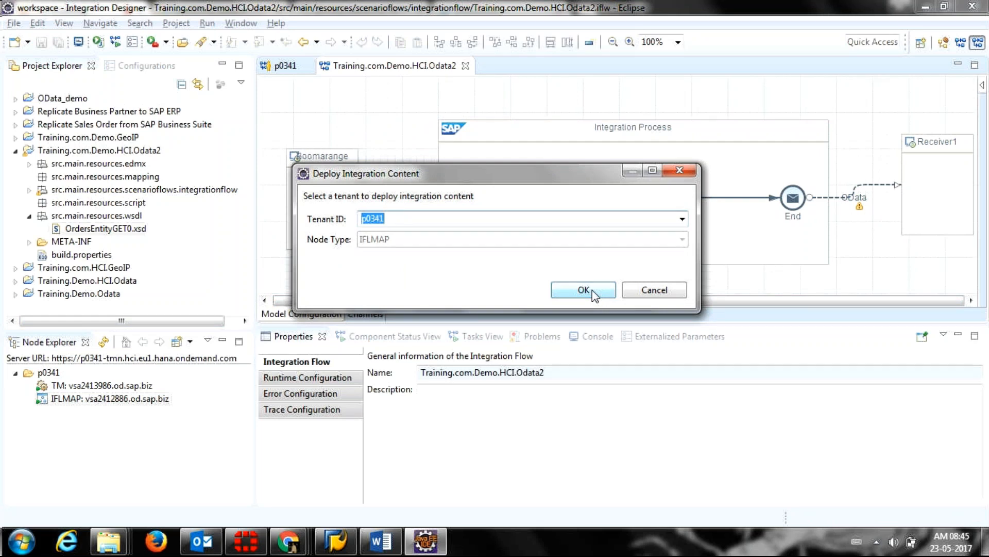
left_click(583, 289)
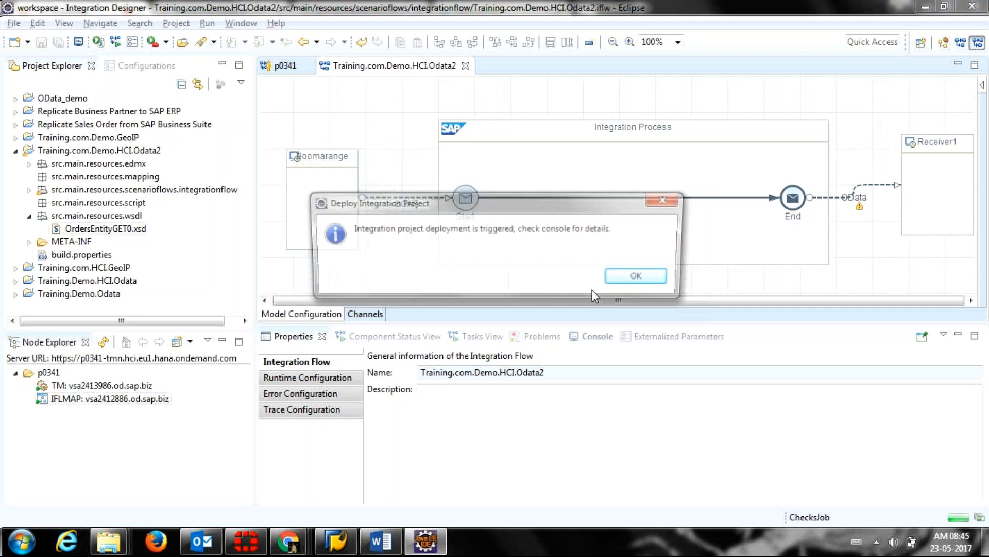
left_click(634, 275)
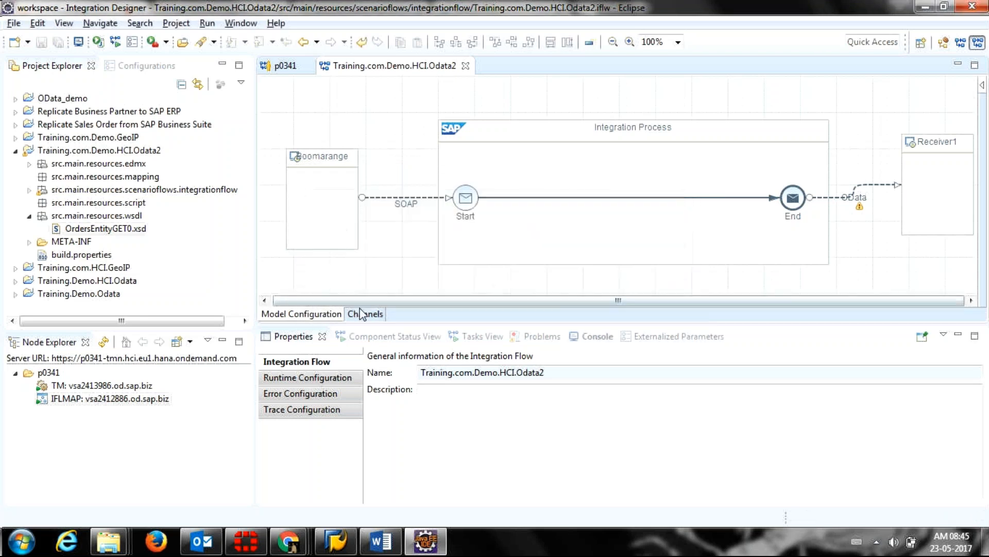
Check the deployment summary in the console and select Training.com.Demo.HCI.Odata2 in the refreshed list of deployed artifacts
left_click(599, 338)
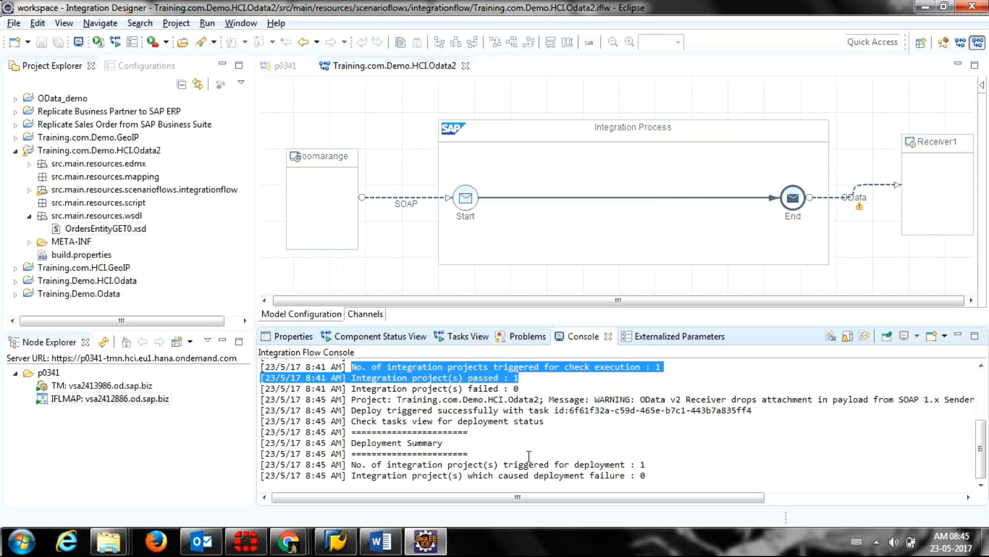
left_click_drag(499, 465, 644, 461)
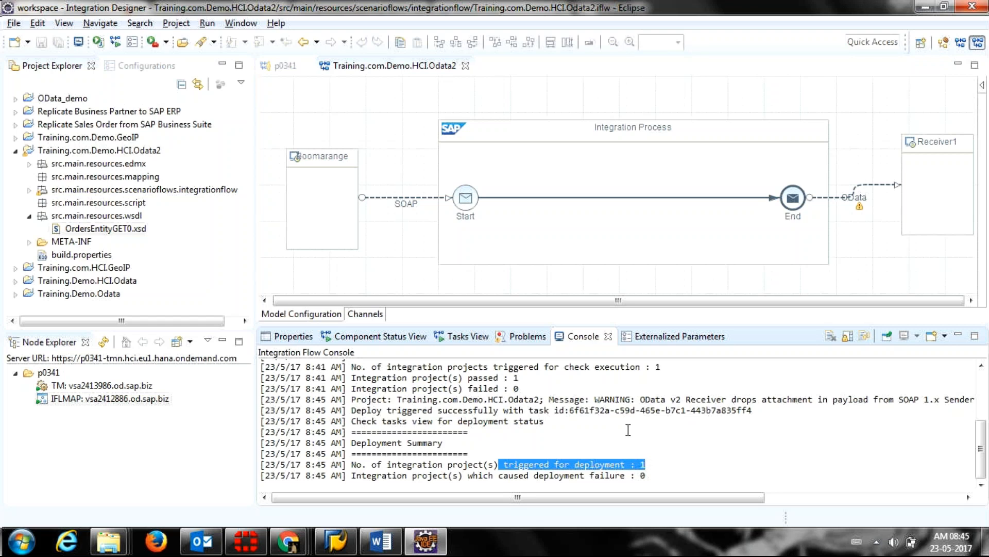
left_click(289, 67)
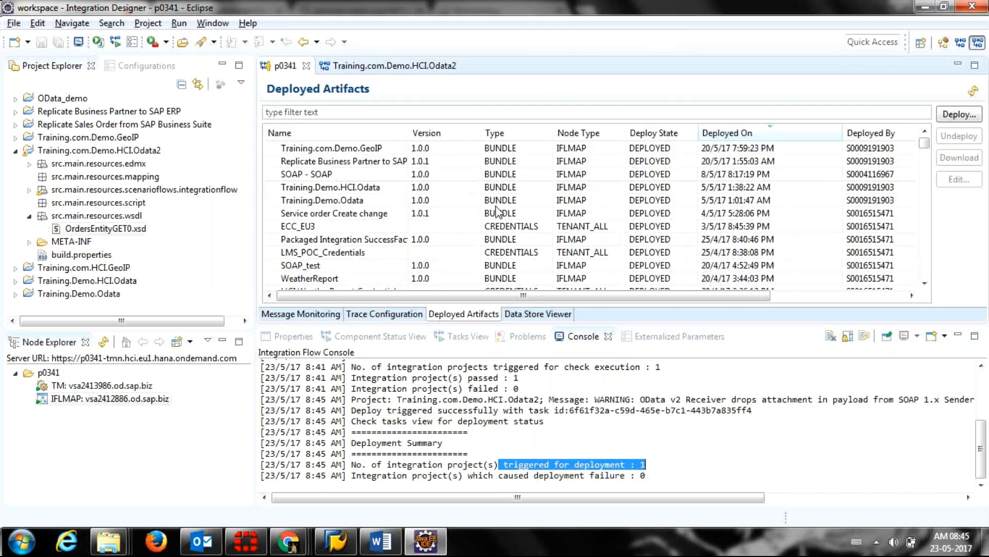
left_click(973, 91)
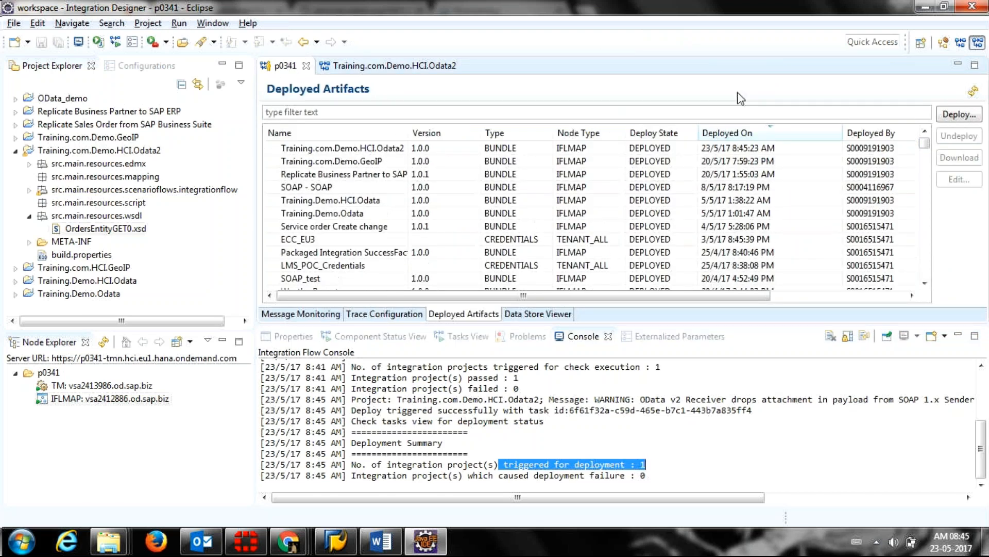
left_click(425, 153)
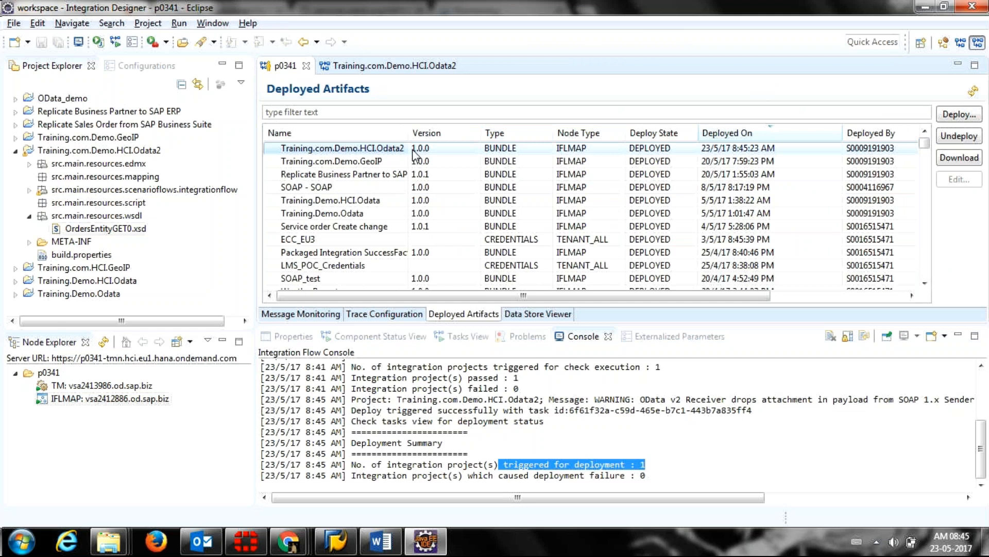
Open the service endpoints of the IFLMAP node, look through them for Training.com.Demo.HCI.Odata2 and refresh the list
left_click_drag(409, 133, 425, 134)
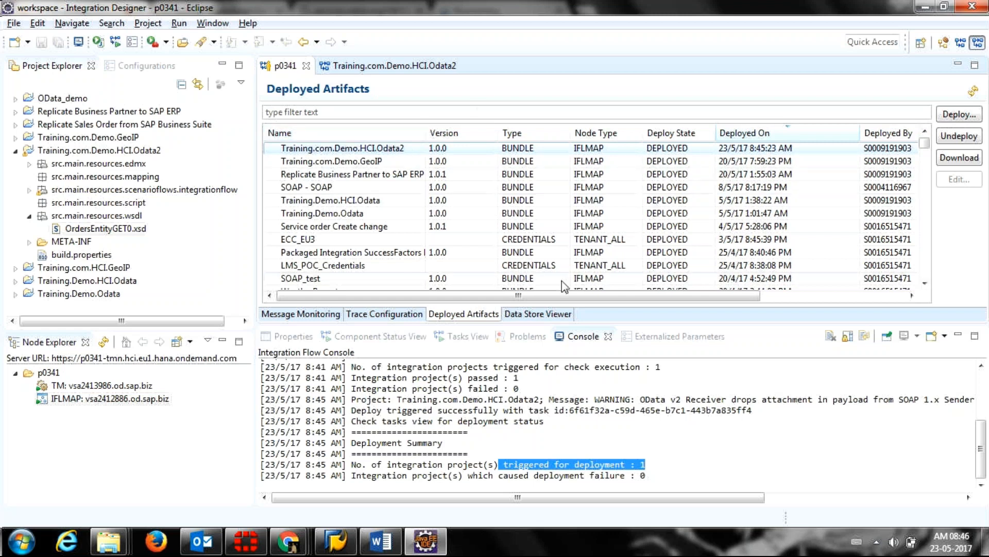
right_click(152, 402)
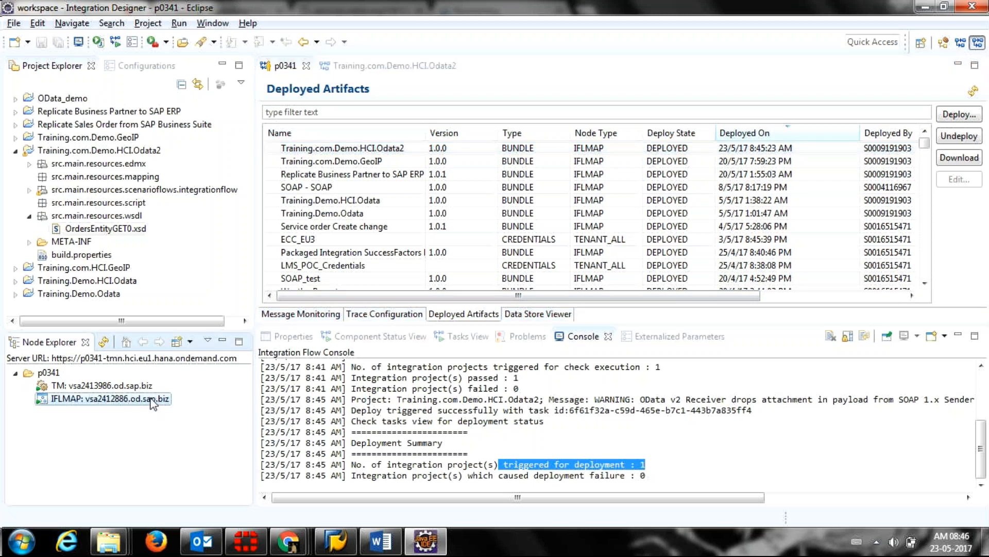
left_click(274, 338)
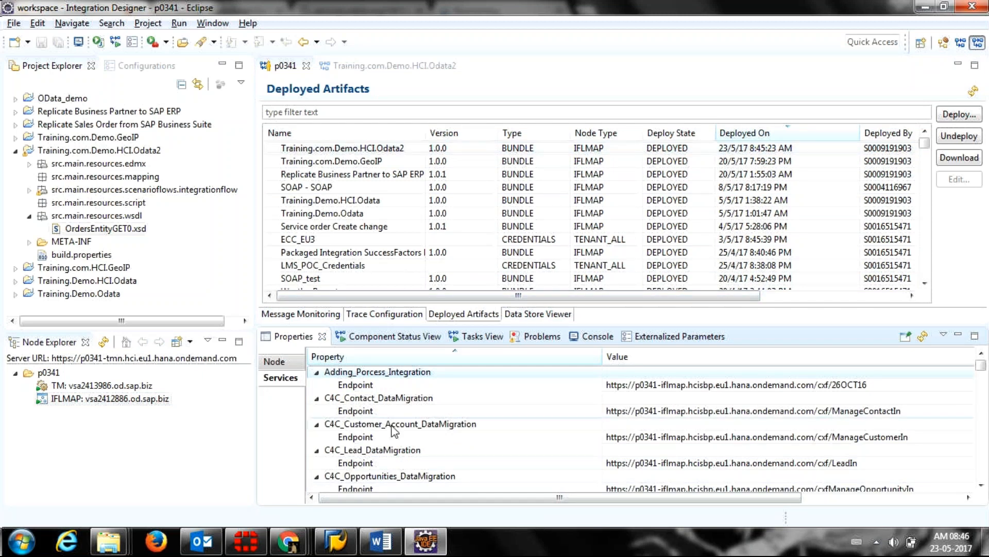
left_click_drag(980, 366, 983, 419)
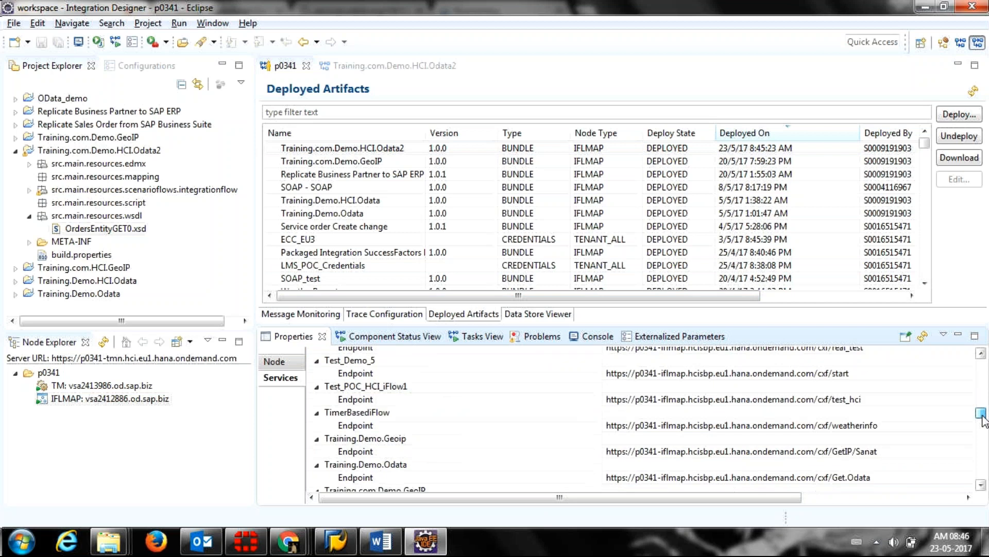
left_click(981, 485)
scroll(981, 485, "down", 2)
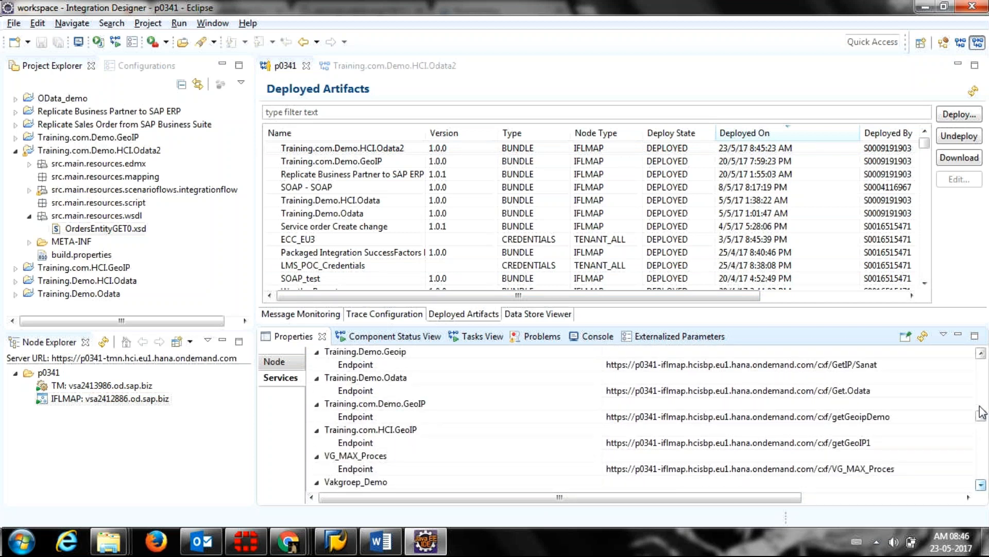
left_click(981, 354)
left_click(981, 354)
left_click(980, 354)
left_click(981, 354)
left_click(981, 354)
left_click(981, 353)
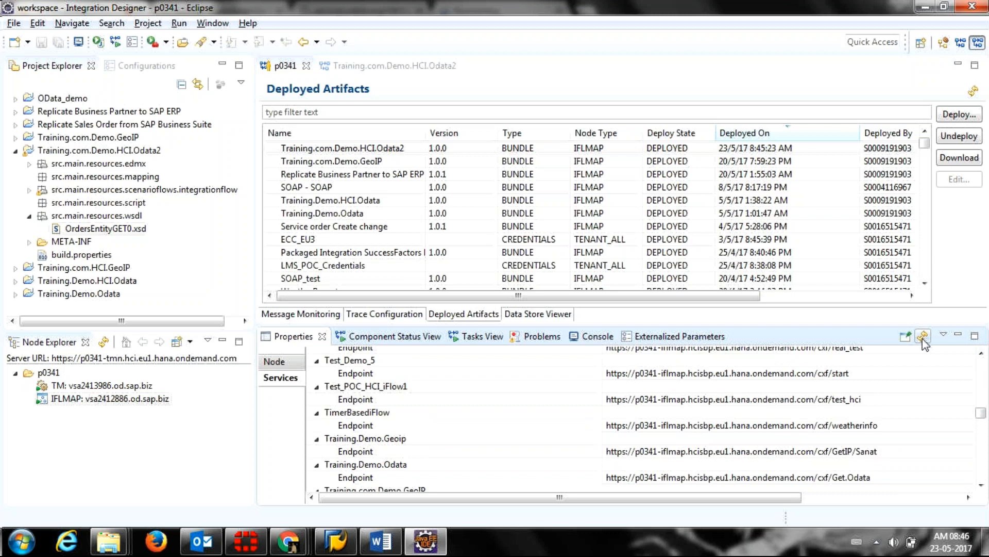
Locate Training.com.Demo.HCI.Odata2 in the refreshed service list and select its endpoint address for copying
left_click_drag(980, 418, 982, 376)
scroll(980, 375, "down", 6)
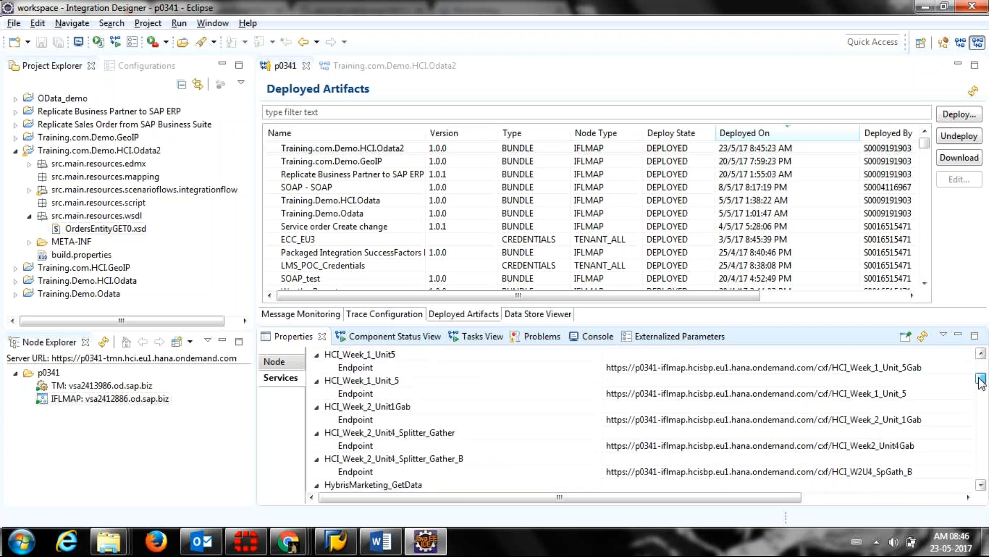
scroll(981, 382, "down", 2)
left_click_drag(980, 383, 982, 393)
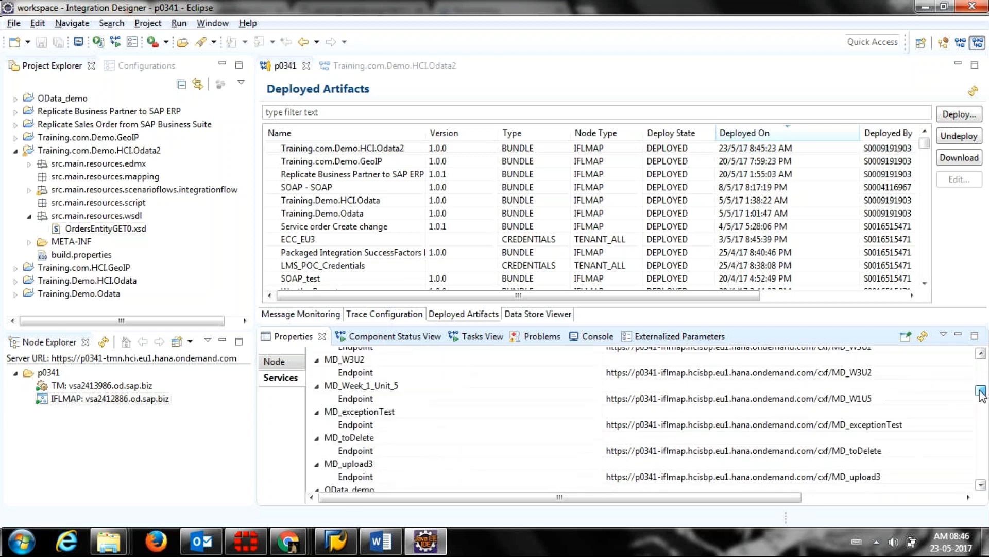
scroll(982, 395, "down", 1)
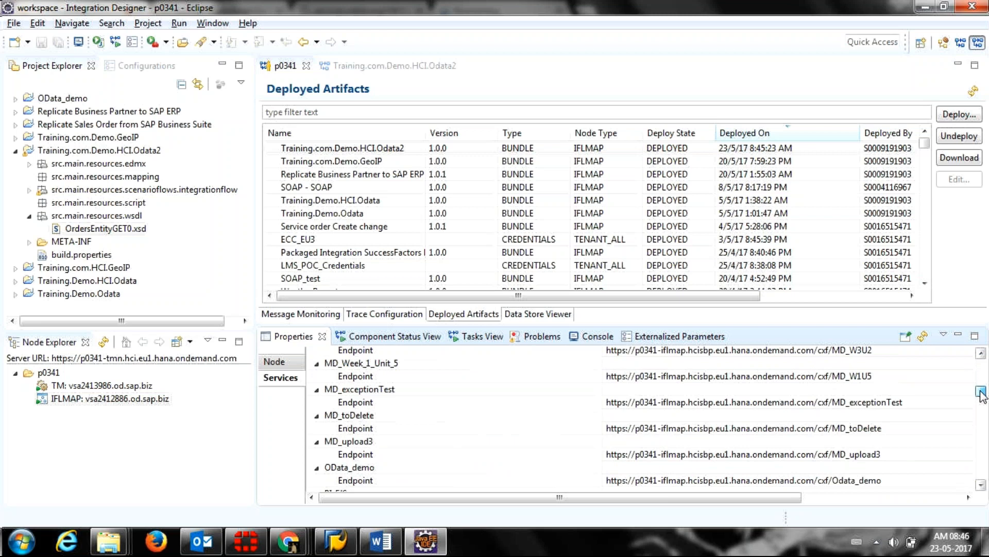
left_click_drag(981, 394, 983, 419)
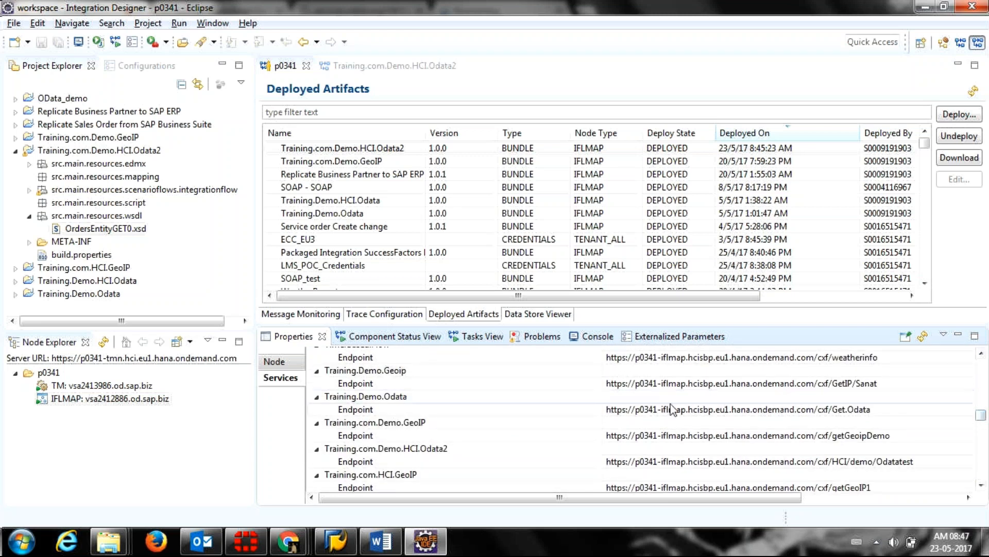
left_click(569, 451)
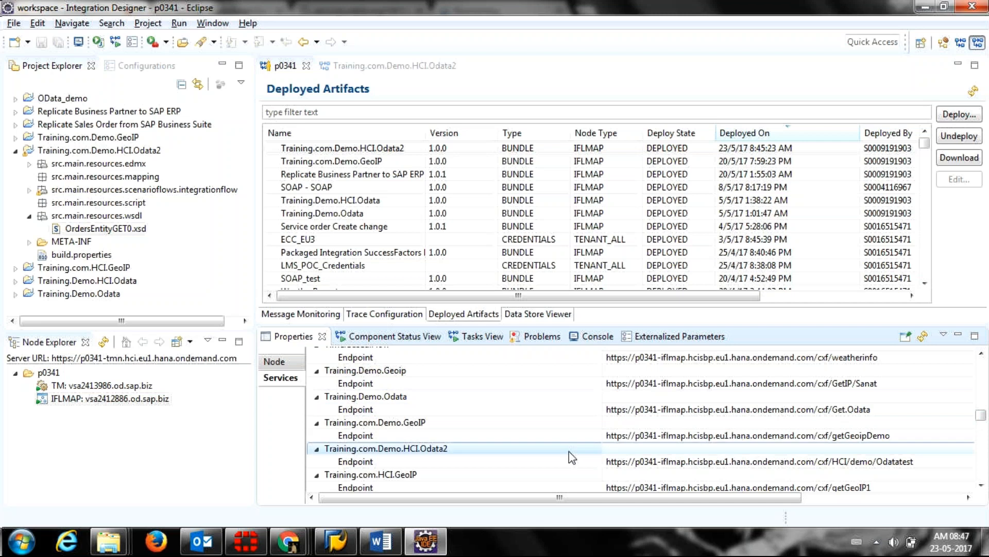
left_click(572, 461)
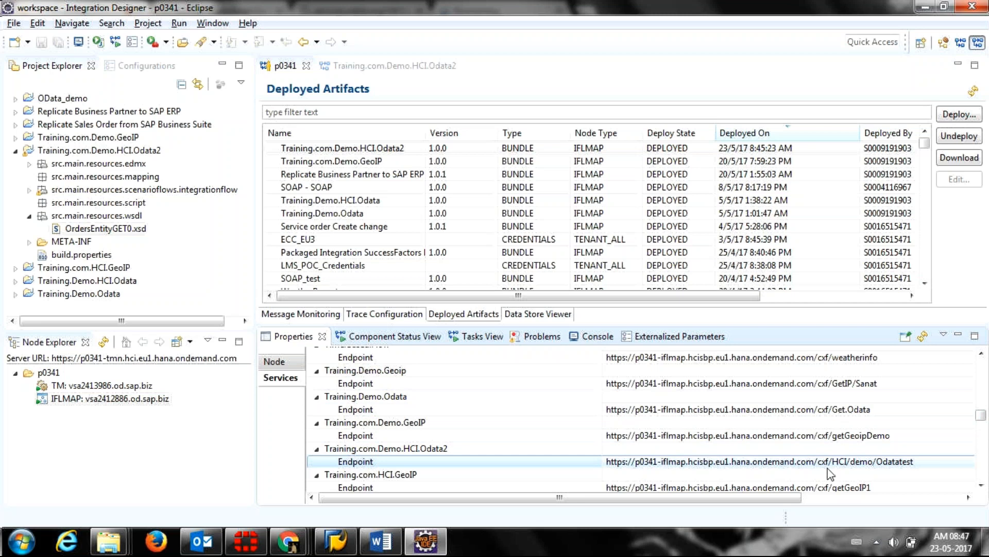
key("alt+Tab")
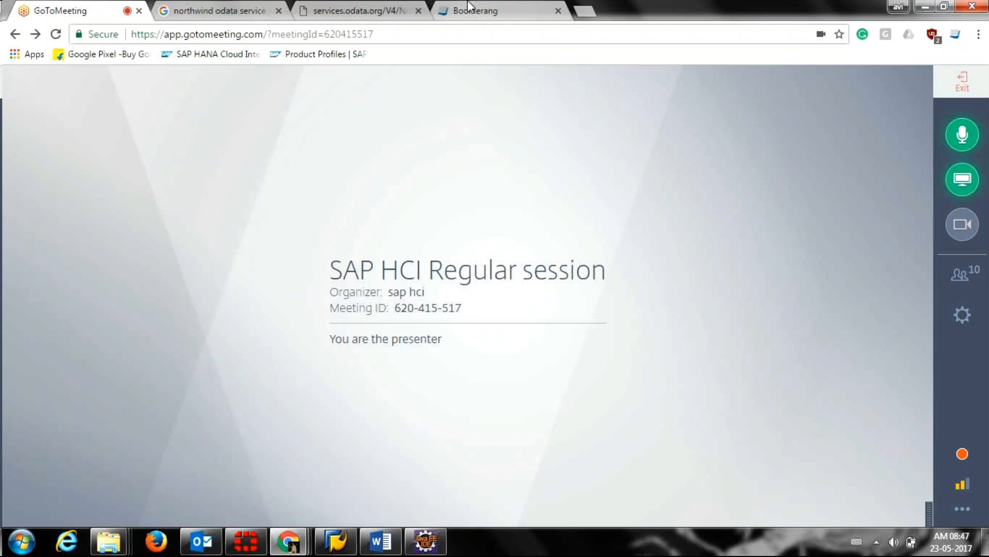
left_click(470, 6)
type("https://p0341-iflmap.hcisbp.eu1.hana.ondemand.com/cxf/HCI/demo/Odatatest")
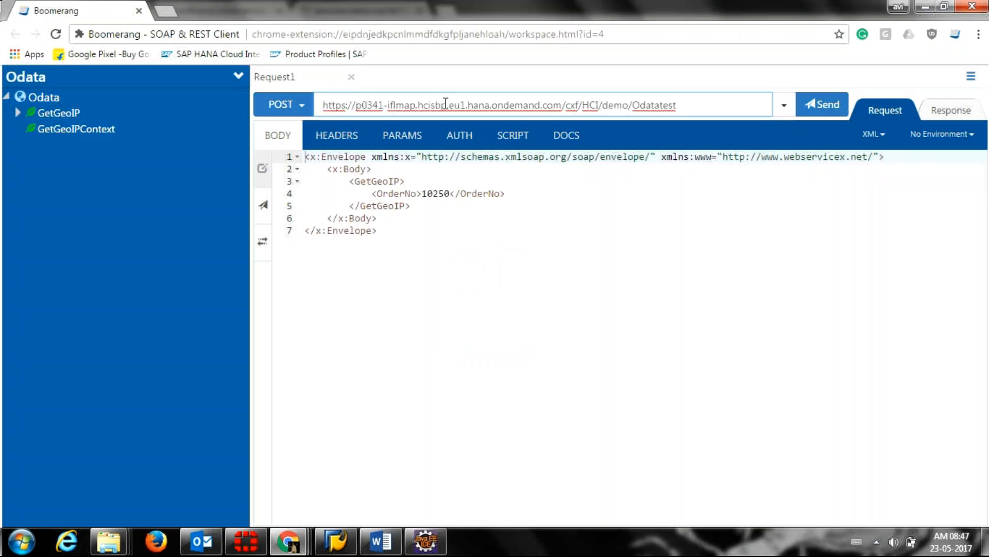
Delete the OrderNo value from the SOAP request body, leaving the element empty
left_click(380, 231)
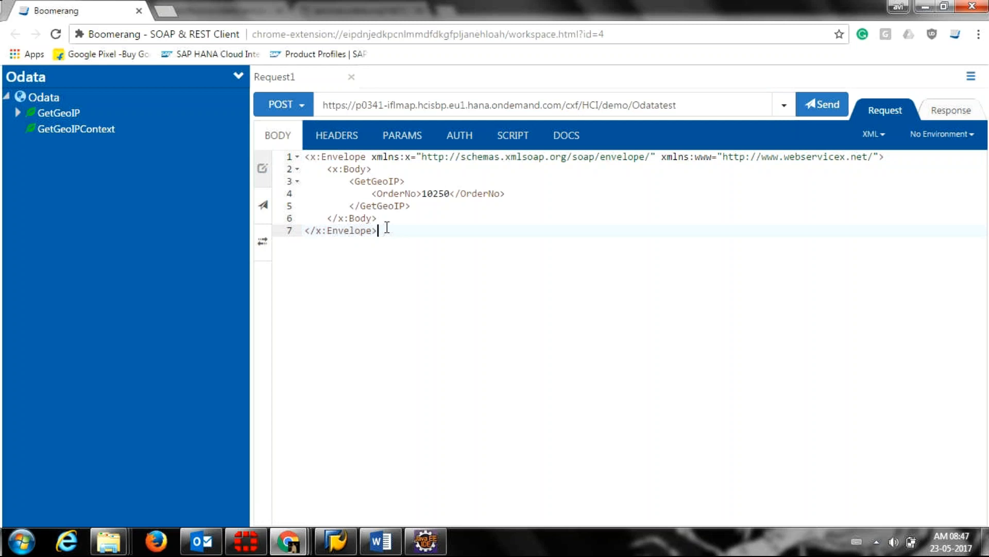
left_click(445, 193)
key("BackSpace")
key("BackSpace")
key("BackSpace")
key("BackSpace")
key("BackSpace")
left_click(452, 233)
Send the SOAP request, authenticating with the SAP Passport CA certificate, and inspect the OrderID values in the response
left_click(820, 117)
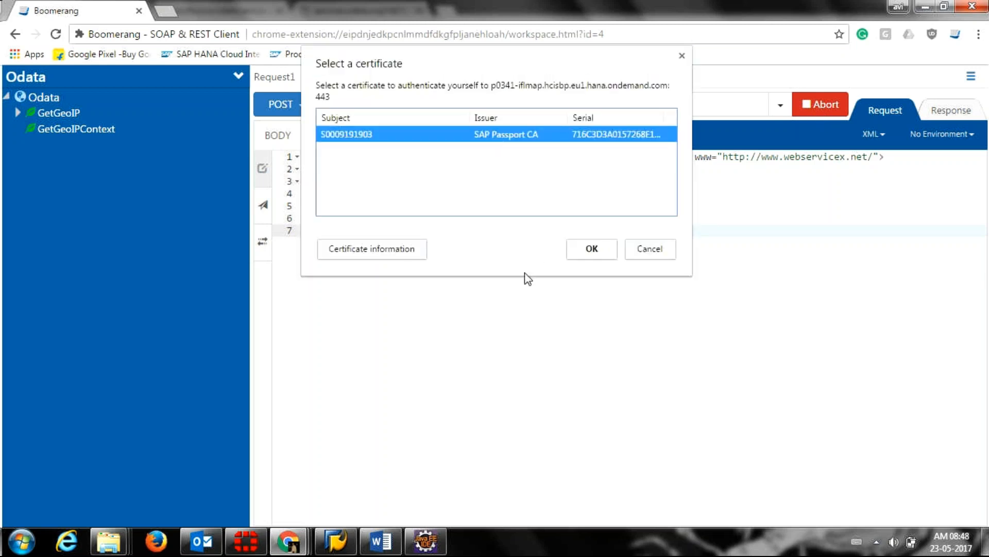
left_click(586, 251)
left_click(586, 251)
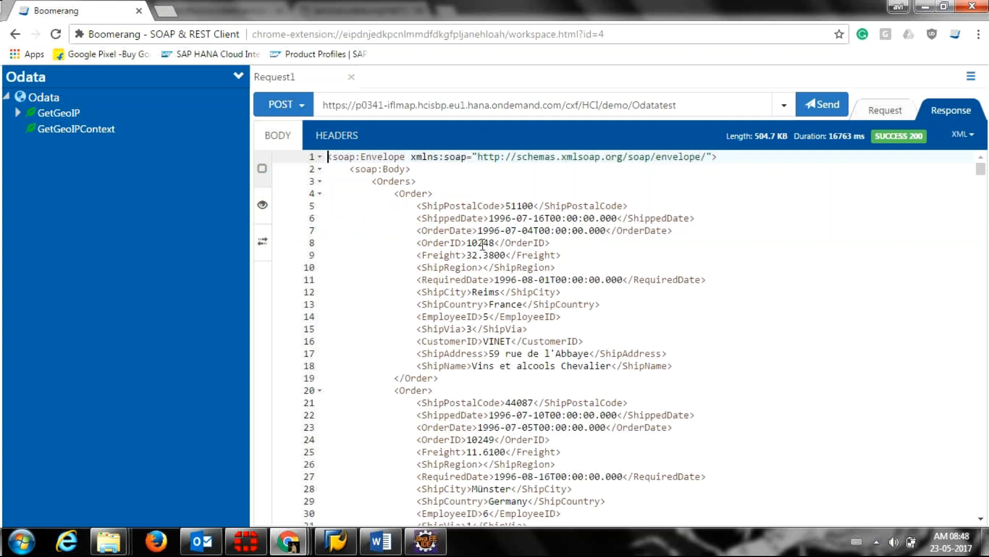
left_click_drag(467, 442, 494, 442)
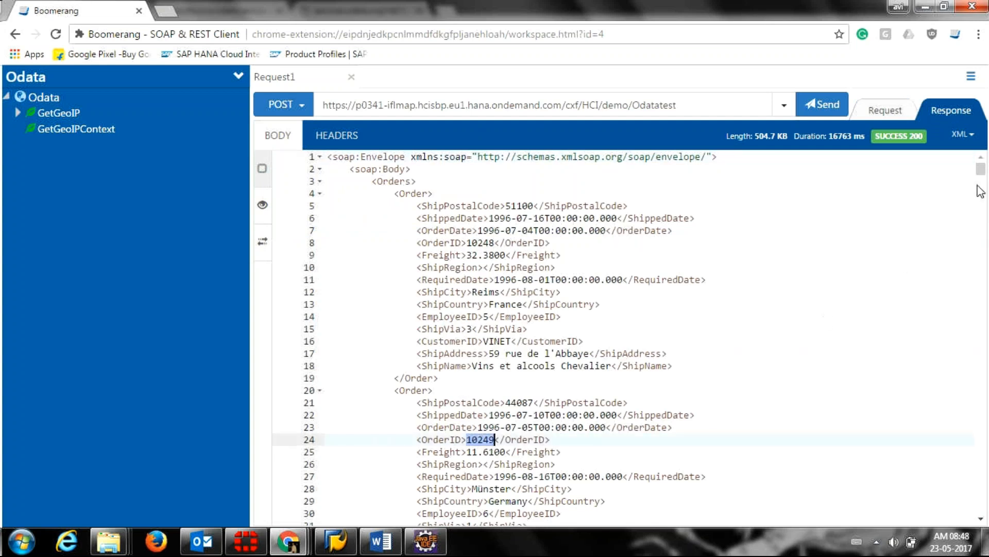
mouse_move(983, 178)
left_mouse_down()
mouse_move(985, 495)
mouse_move(982, 168)
left_mouse_up()
Switch back to Eclipse and open the adapter-specific settings of the OdataReceiver channel in the Training.com.Demo.HCI.Odata2 flow, enlarging the editor area
left_click(431, 541)
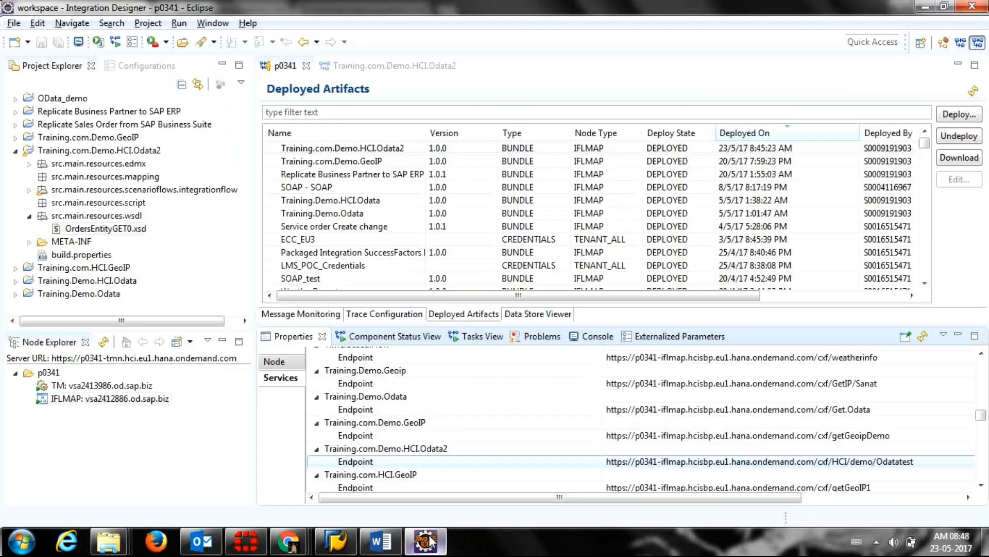
left_click(383, 68)
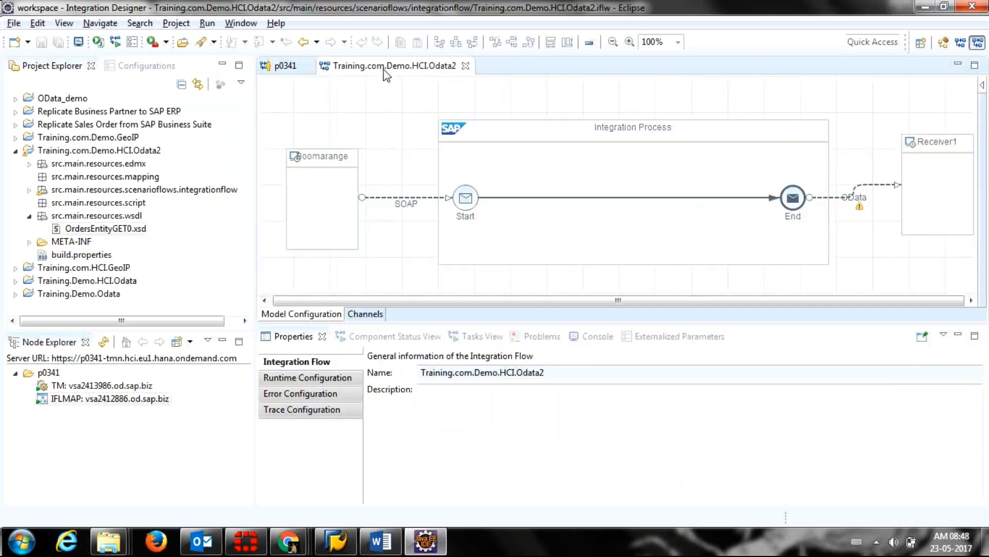
left_click(848, 199)
double_click(849, 201)
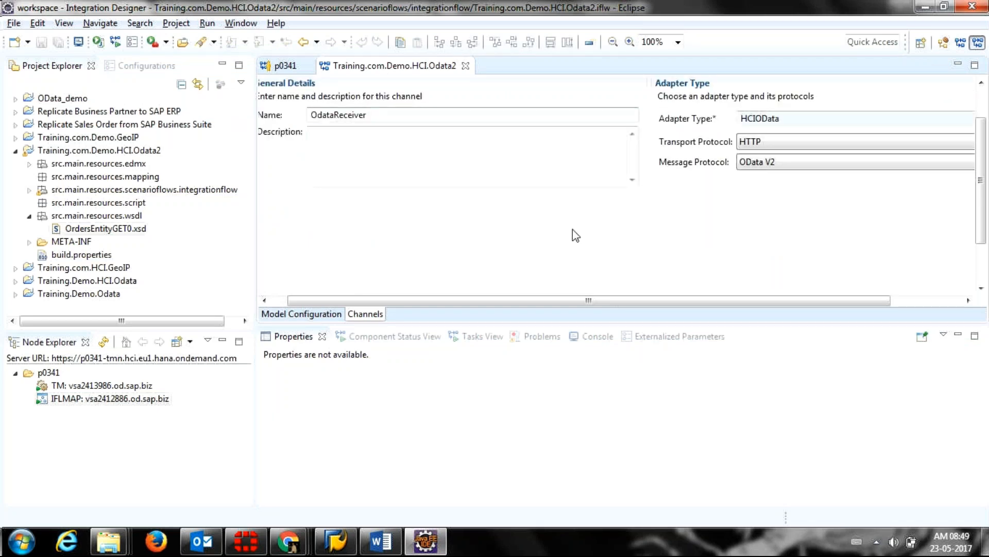
left_click(560, 339)
left_click_drag(565, 325, 565, 366)
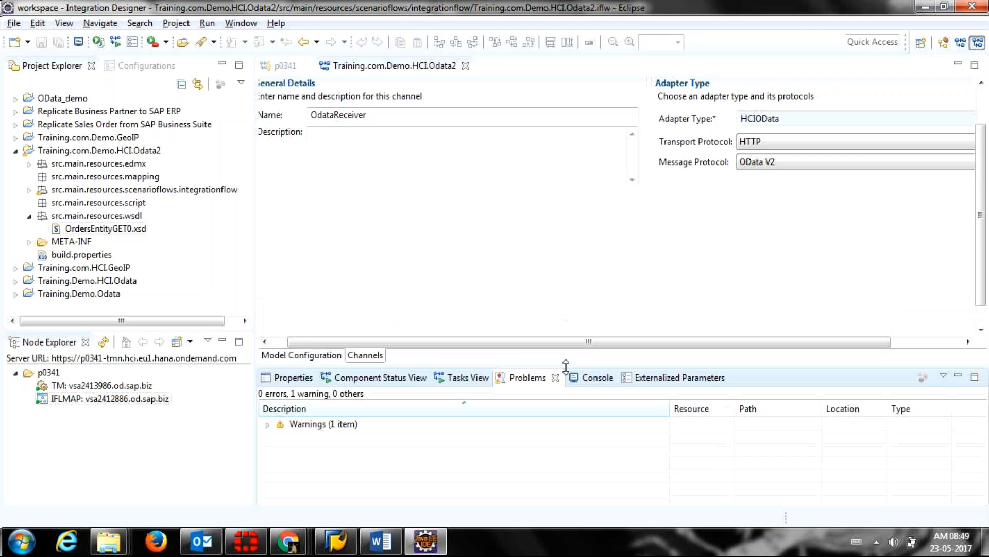
left_click_drag(981, 211, 979, 90)
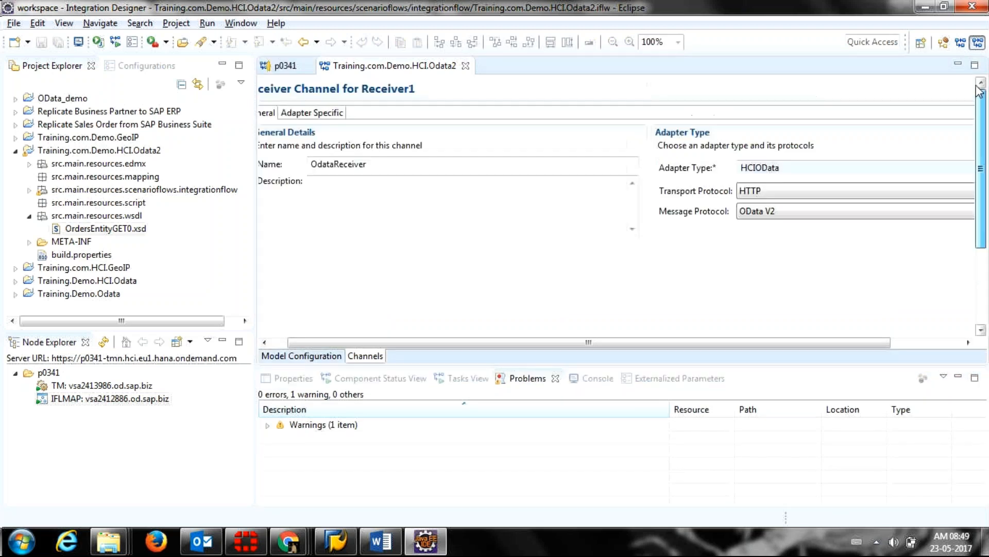
left_click(341, 114)
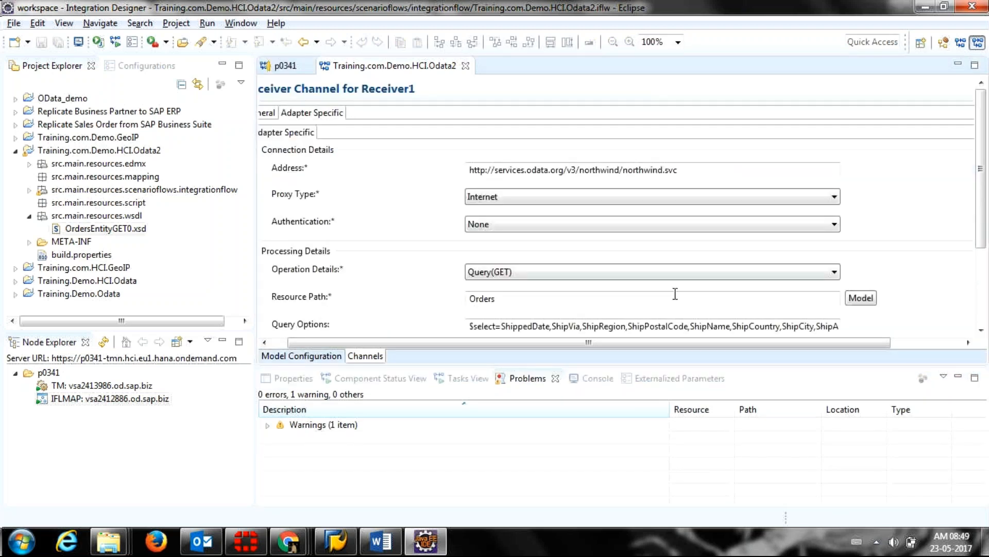
left_click_drag(982, 217, 983, 286)
left_click(861, 192)
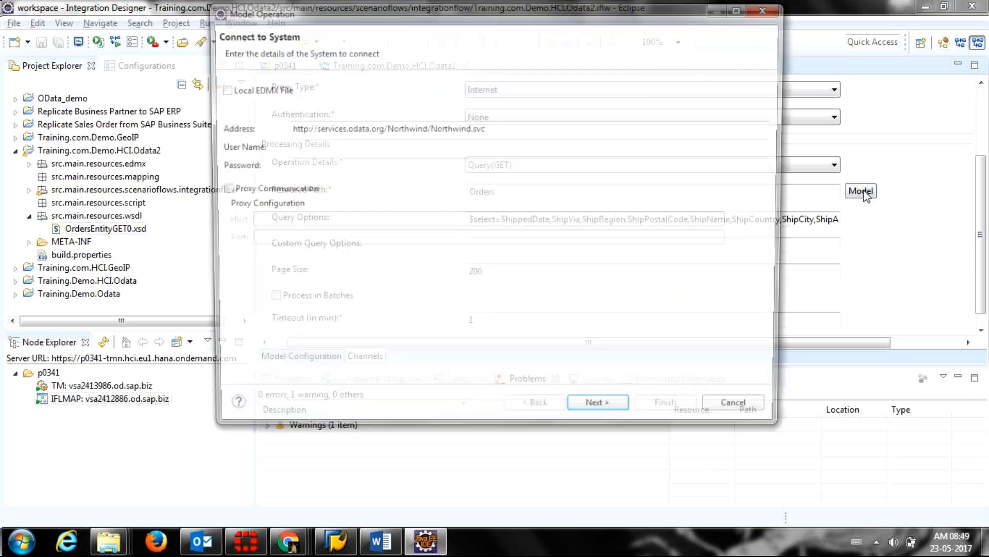
left_click(597, 412)
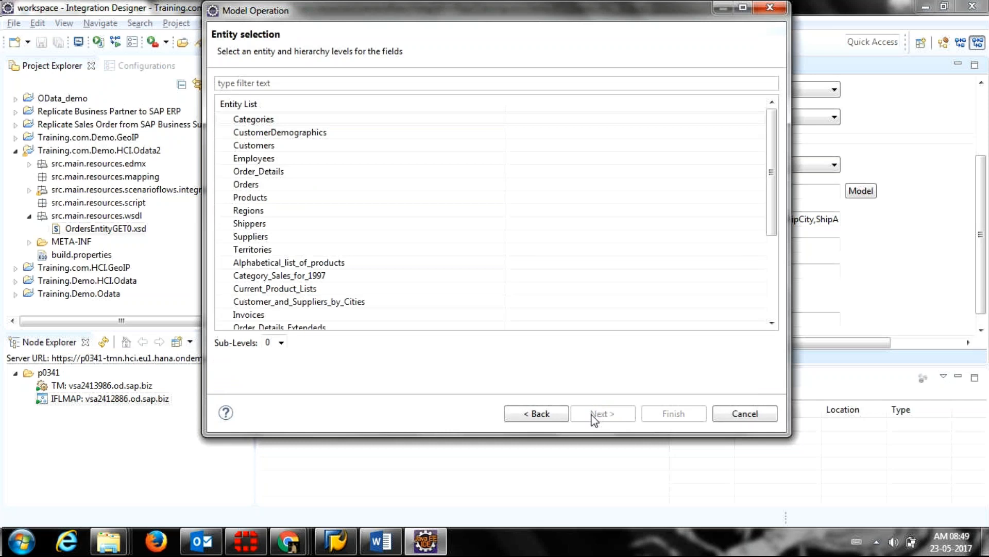
left_click(257, 186)
left_click(601, 414)
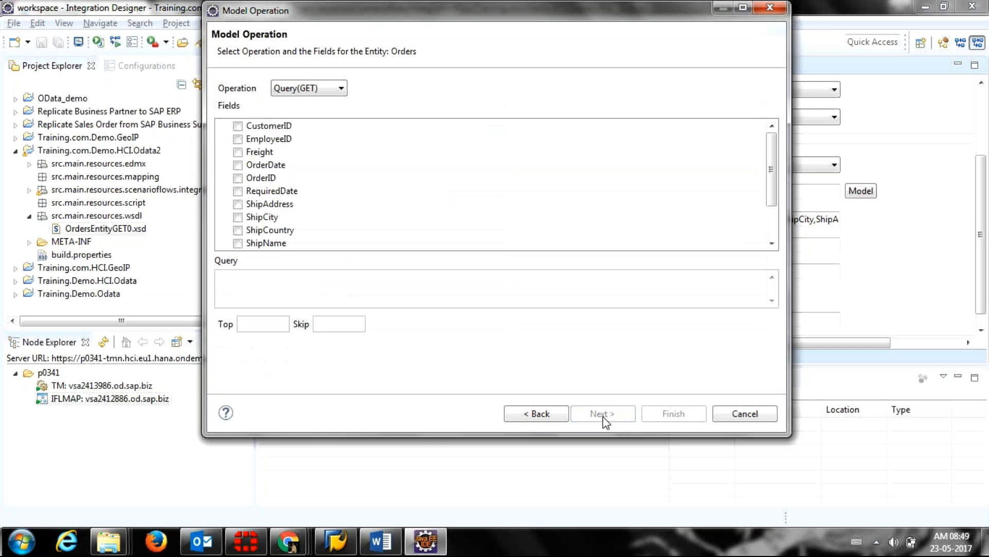
Include all Orders fields, from CustomerID through ShippedDate, in the Query(GET) operation
left_click(237, 126)
left_click(237, 153)
left_click(237, 153)
left_click(238, 140)
left_click(237, 153)
left_click(237, 165)
left_click(237, 178)
left_click(237, 205)
left_click(237, 191)
left_click(237, 217)
left_click(237, 231)
left_click(238, 243)
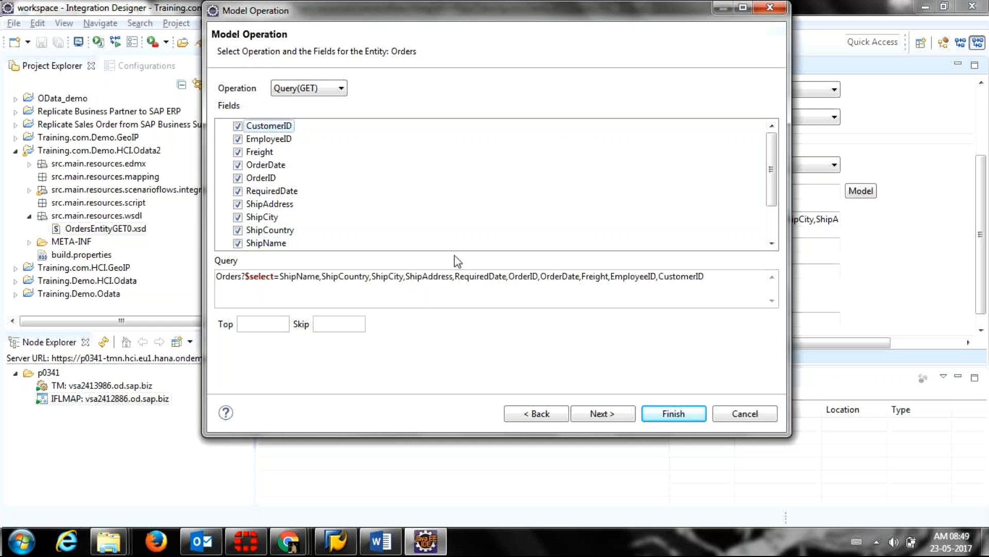
left_click(770, 234)
left_click(237, 204)
left_click(238, 217)
left_click(237, 230)
left_click(238, 243)
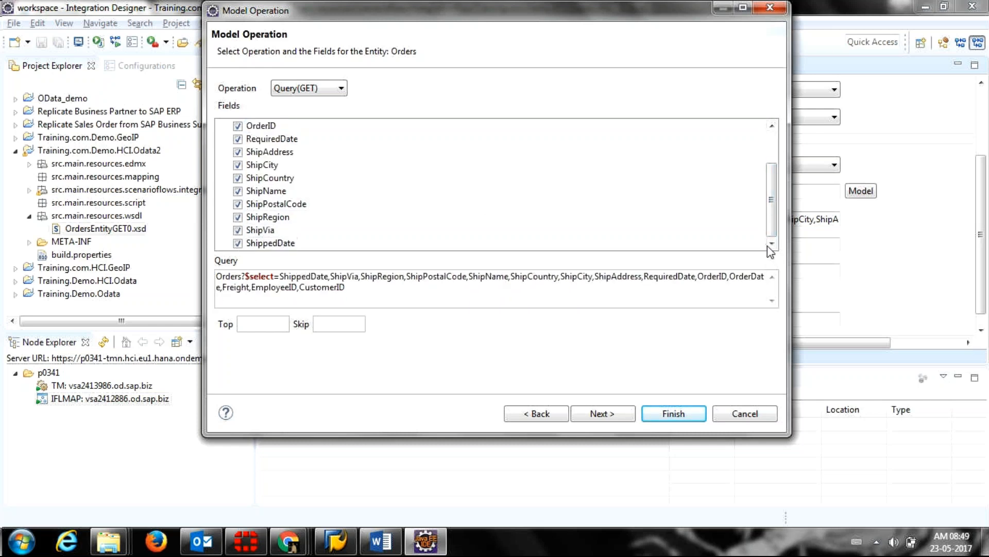
Add a filter condition to the Orders query: OrderID eq 10250, with input type Text
left_click(587, 412)
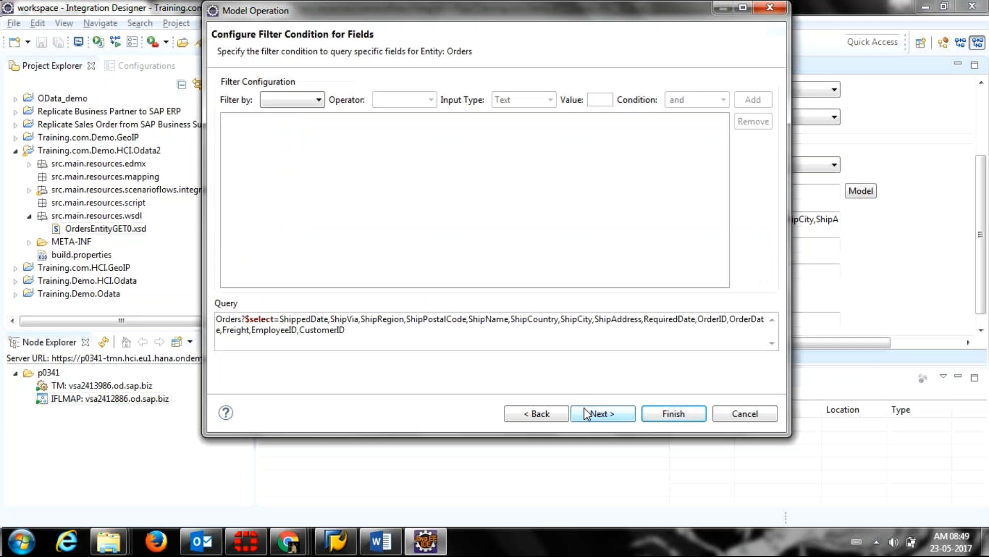
left_click(318, 101)
left_click(302, 124)
left_click(410, 106)
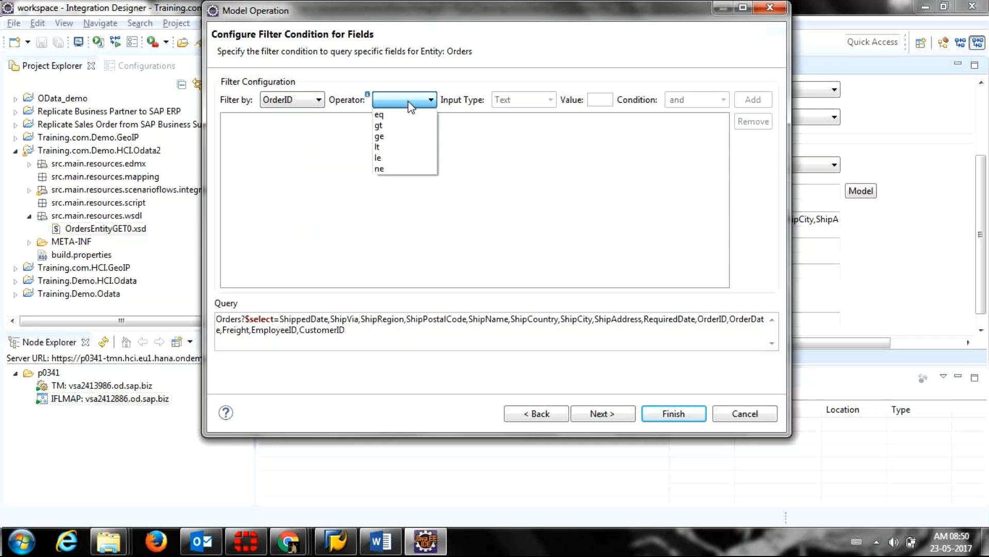
left_click(403, 113)
left_click(548, 99)
left_click(547, 100)
left_click(596, 100)
type("1")
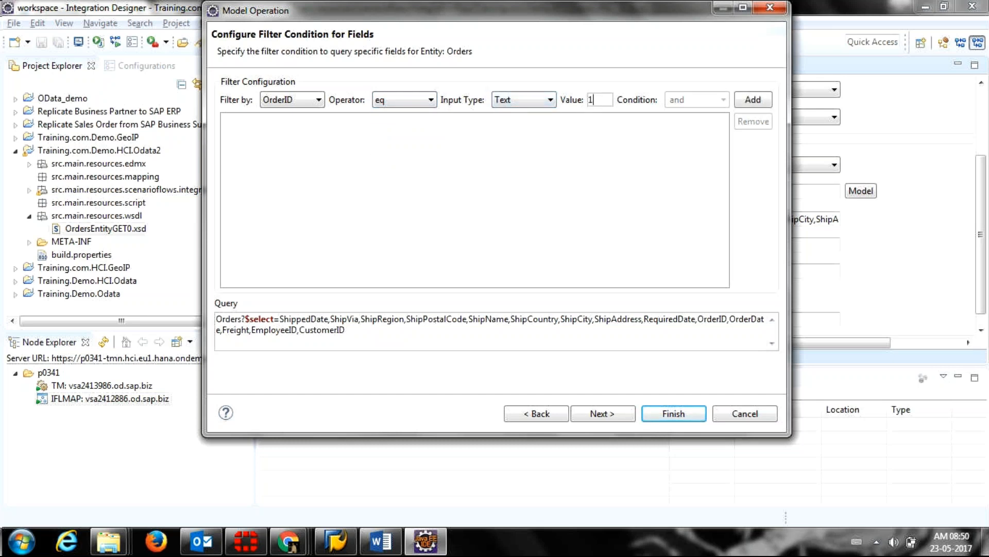
type("0250")
left_click(753, 101)
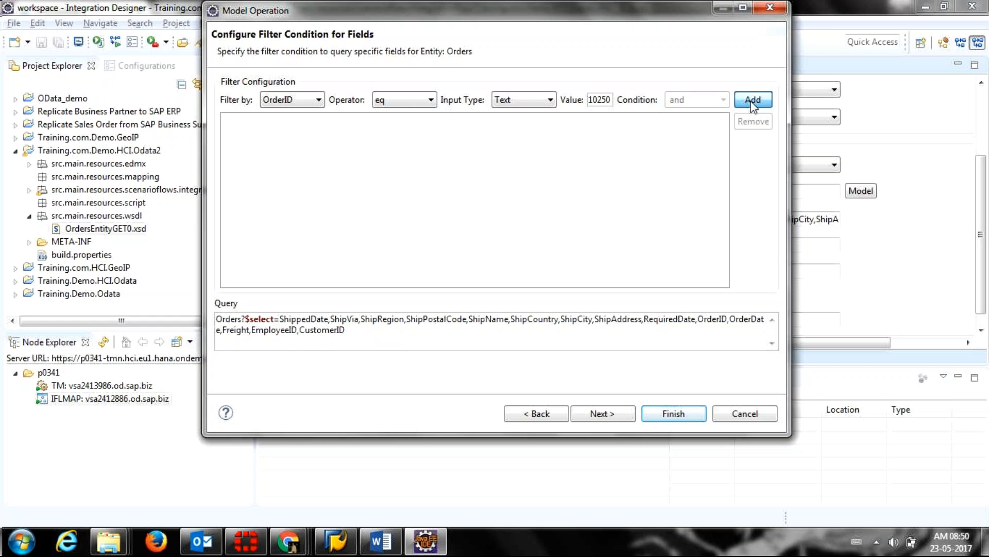
Add a second filter condition, OrderID eq 10249, joined to the first one with "and"
left_click(720, 103)
left_click(720, 103)
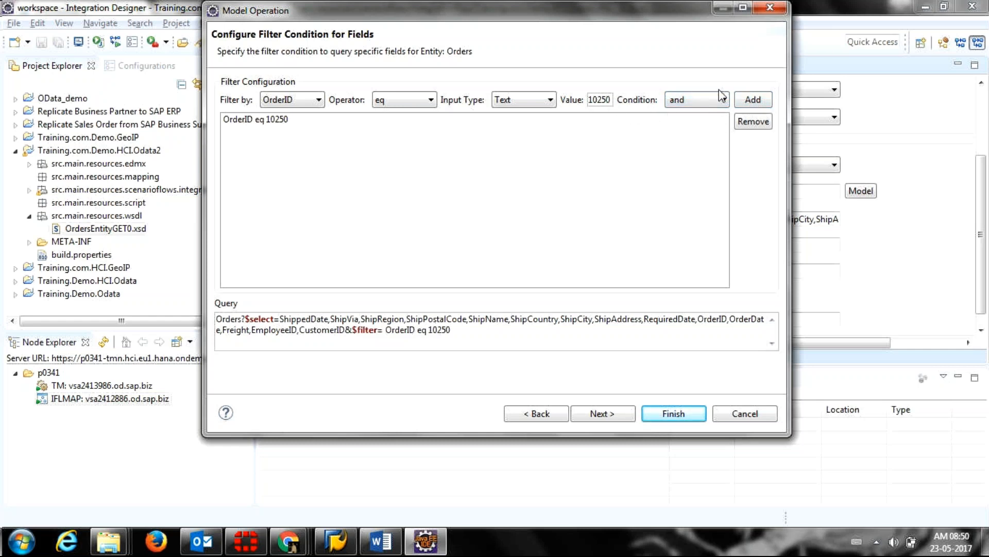
key("BackSpace")
key("BackSpace")
type("49")
left_click(758, 105)
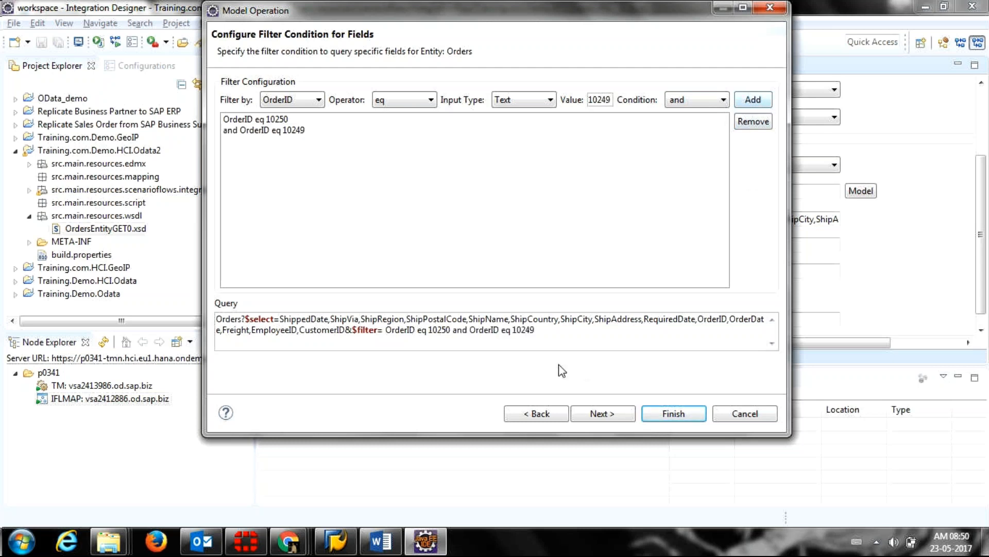
Check the two OrderID filter conditions and add EmployeeID in ascending order as the sorting criterion of the Orders query
double_click(437, 329)
double_click(527, 328)
left_click(550, 337)
double_click(549, 337)
left_click(602, 419)
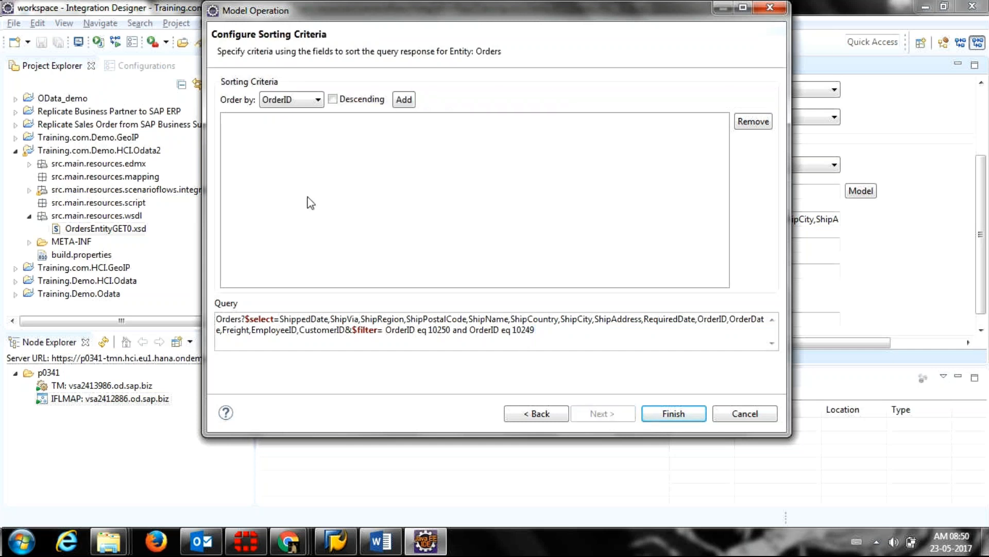
left_click(305, 100)
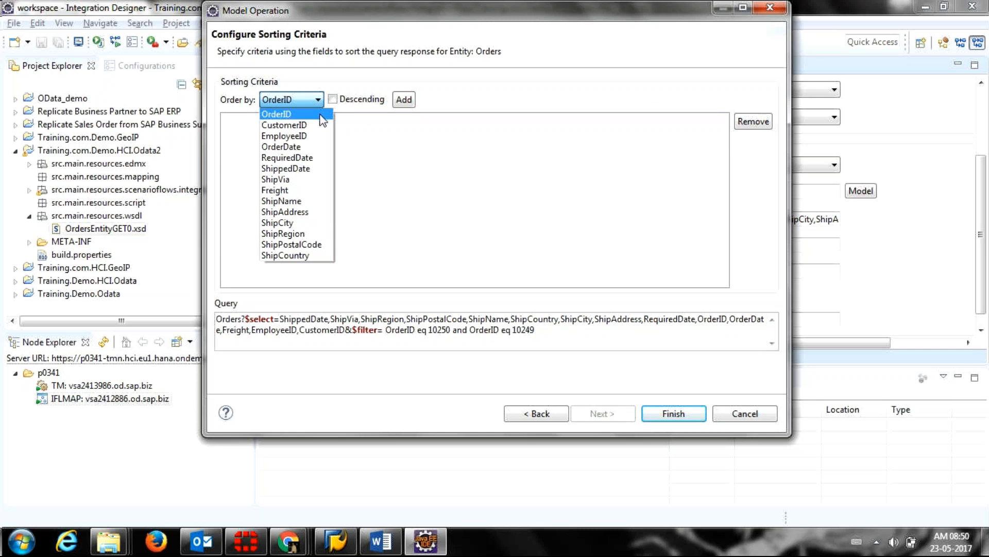
left_click(314, 136)
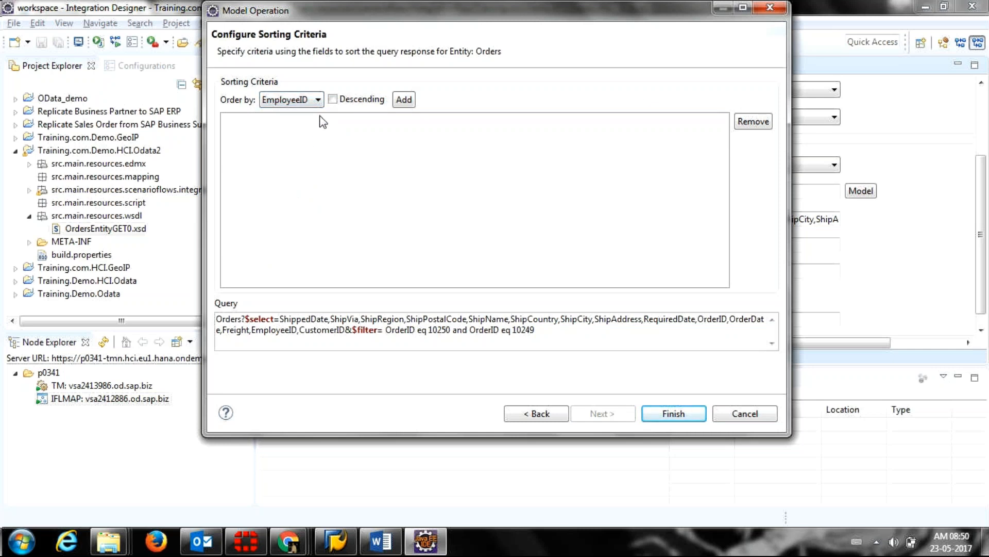
left_click(405, 100)
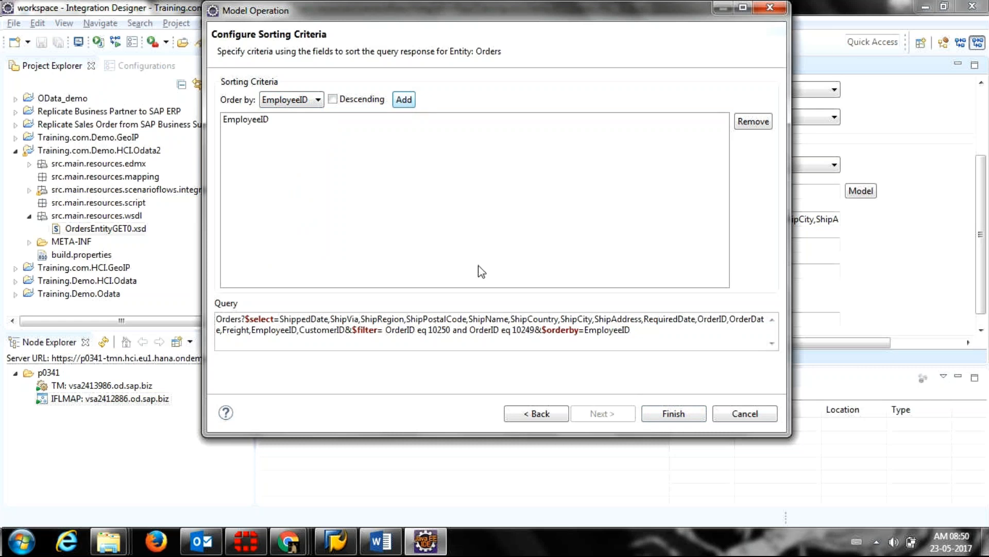
Finish modelling the operation, save the schema as a new file instead of overwriting OrdersEntityGET0.xsd, and select the new schema file
left_click(658, 416)
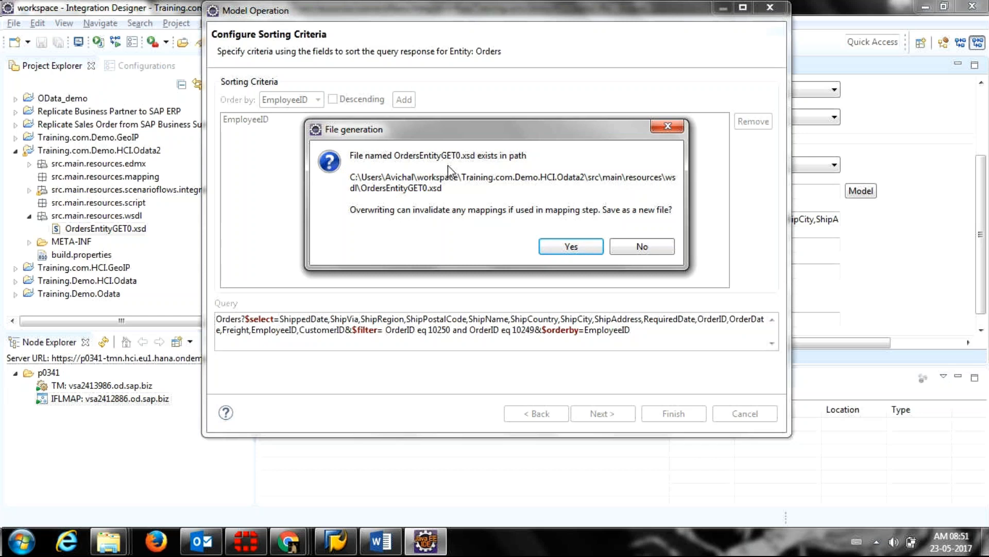
left_click(571, 247)
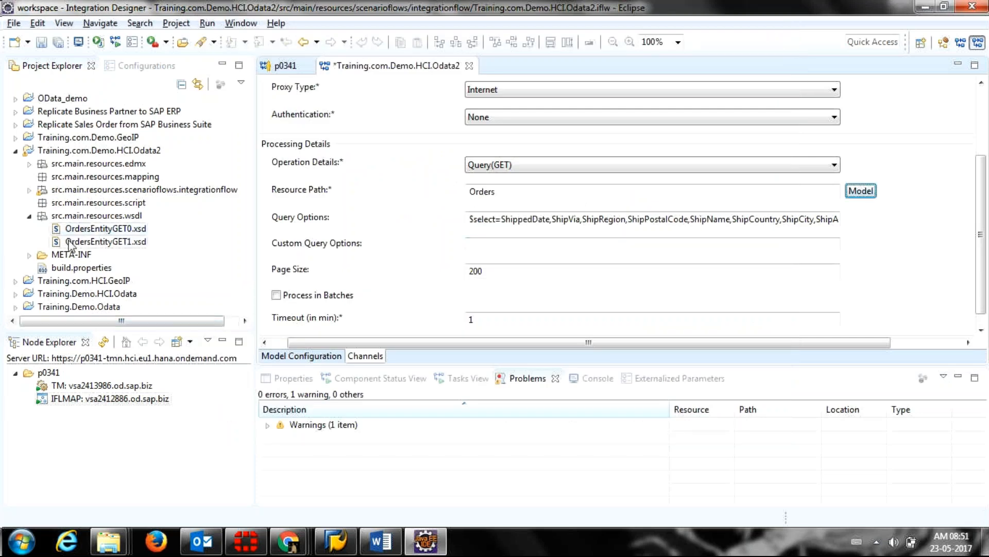
left_click(111, 244)
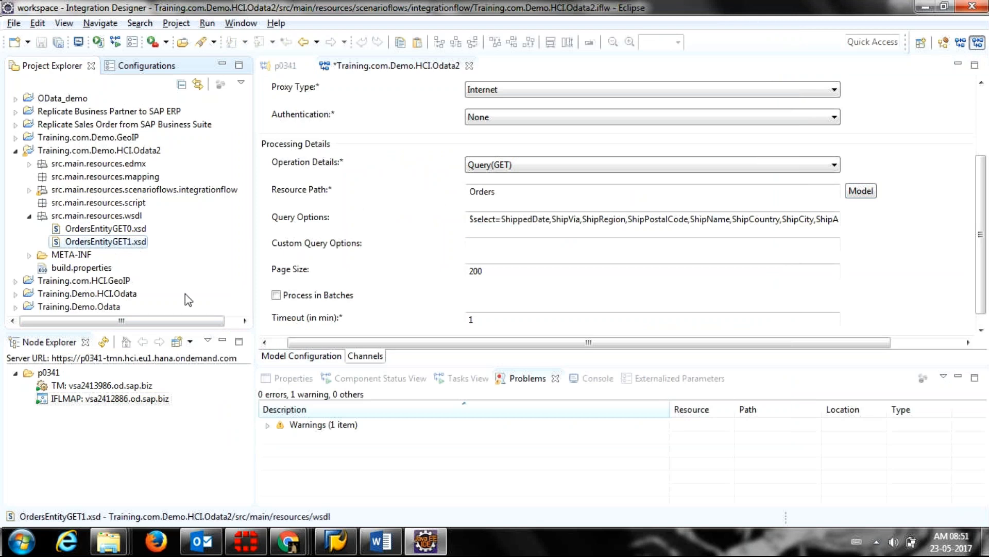
Review the receiver channel's processing details, including custom query options, page size and timeout
left_click(495, 245)
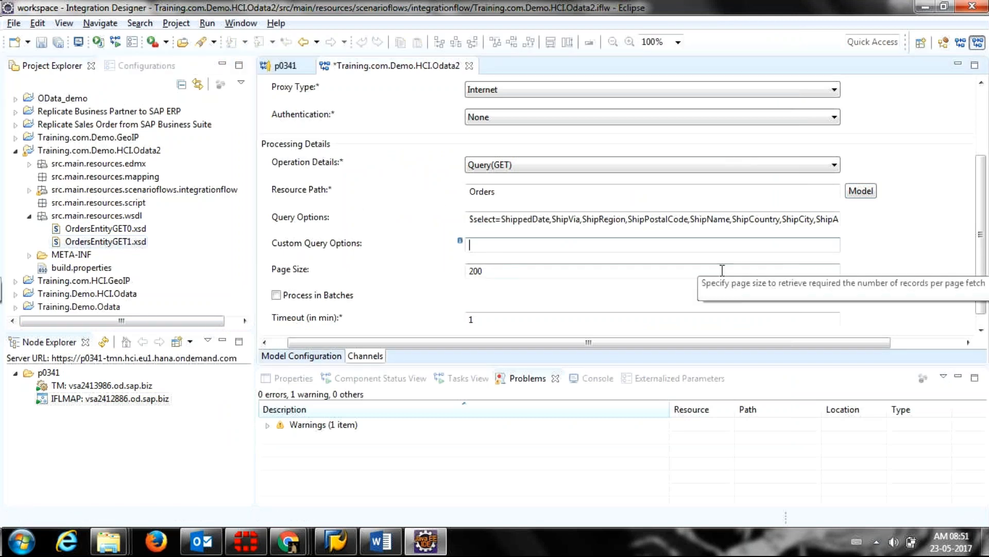
scroll(980, 280, "down", 1)
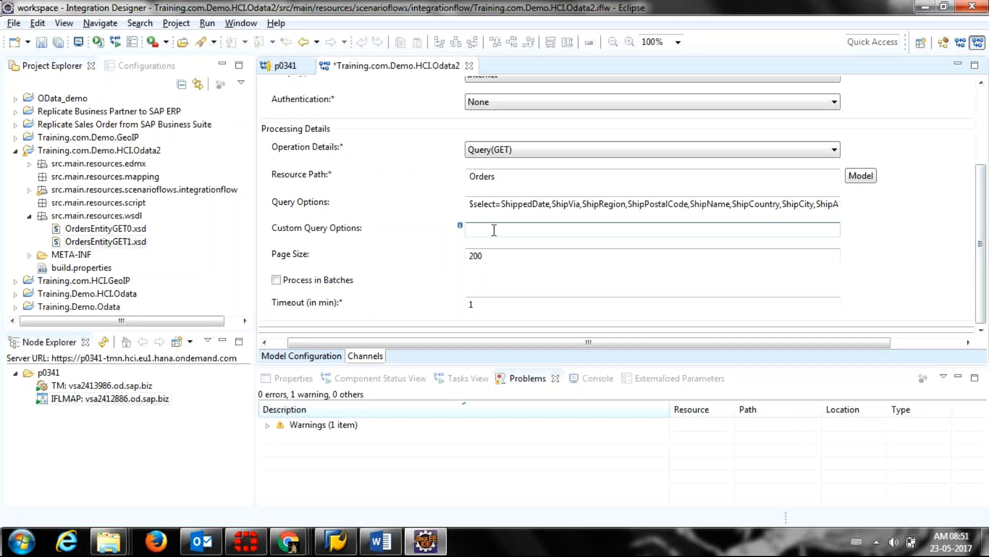
mouse_move(461, 231)
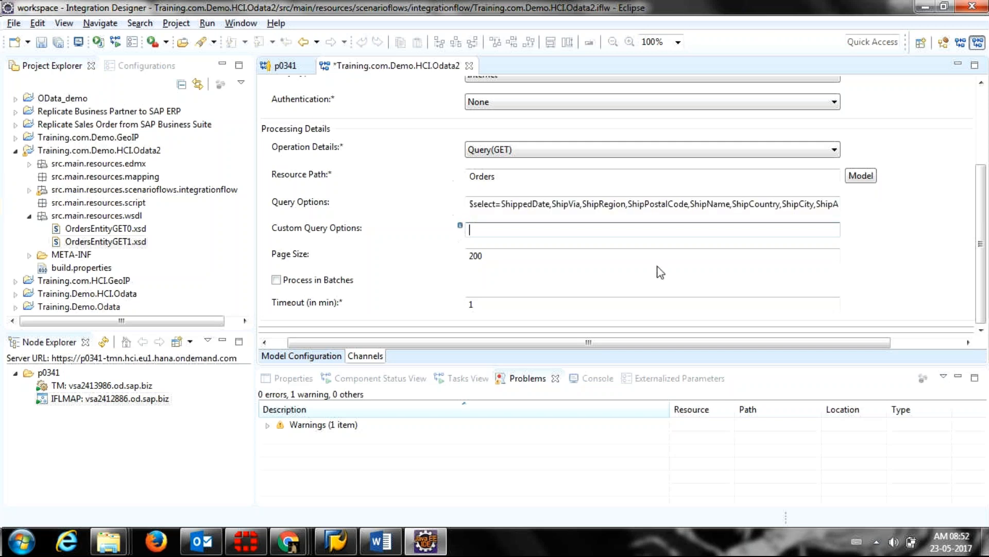
scroll(979, 304, "up", 2)
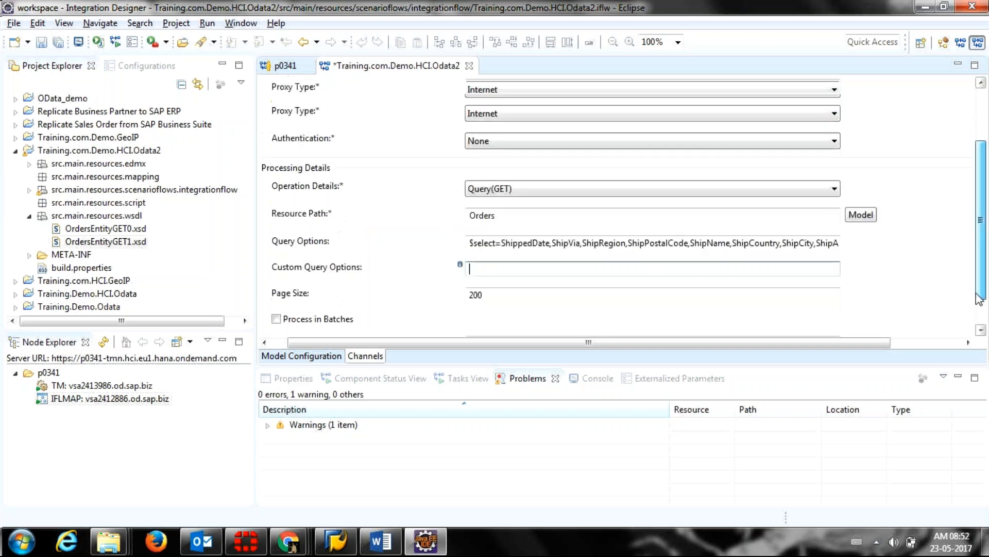
scroll(974, 232, "up", 4)
scroll(972, 227, "down", 6)
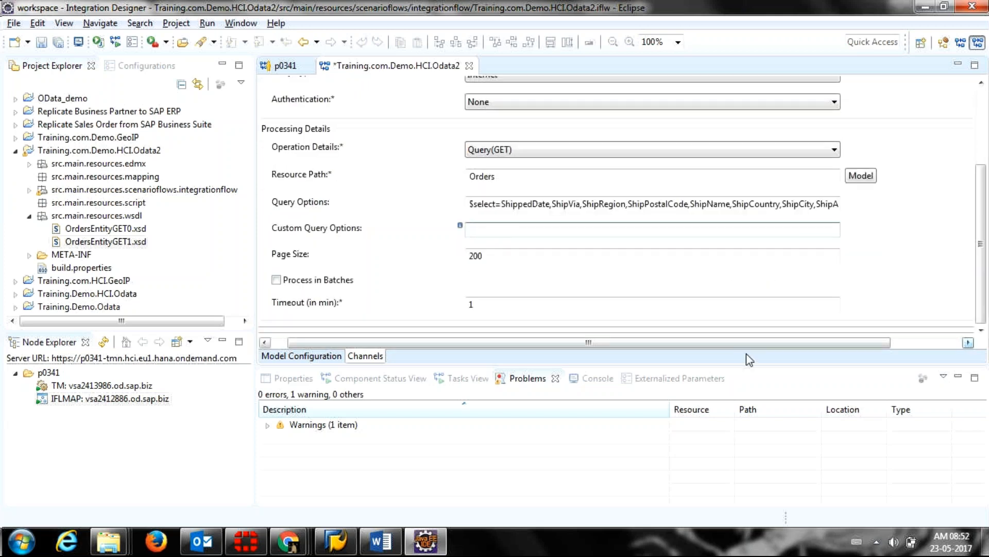
left_click(529, 232)
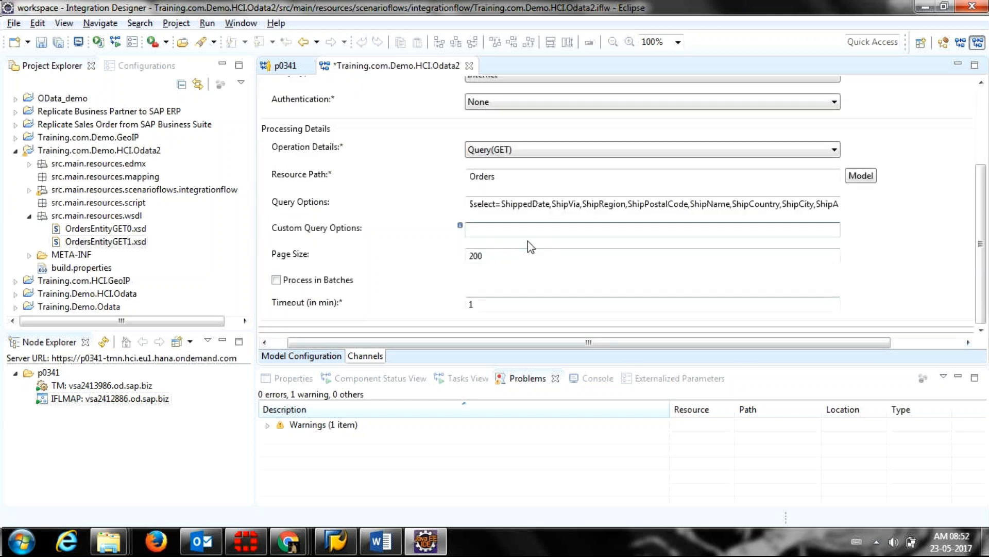
Save the Training.com.Demo.HCI.Odata2 integration flow and execute the checks on it
left_click(41, 44)
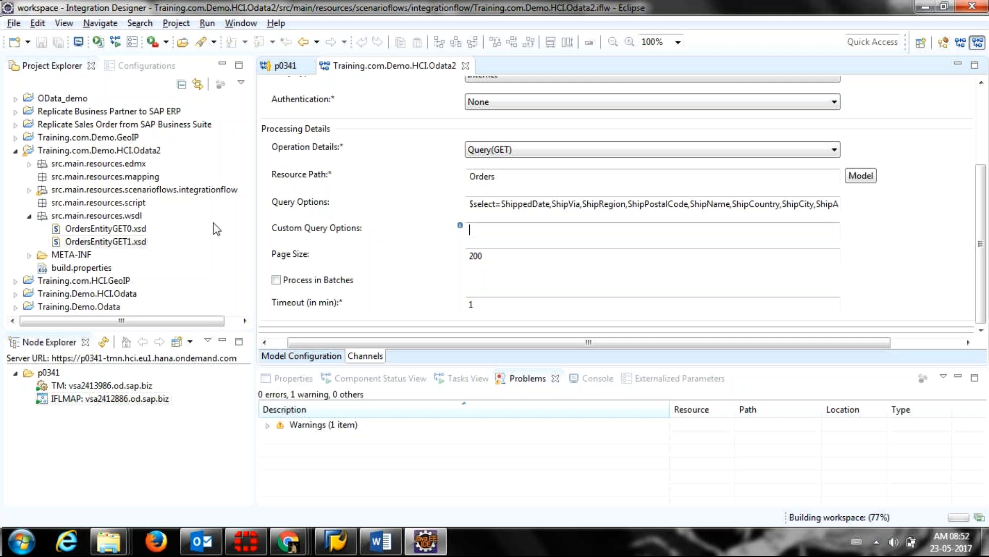
left_click(298, 357)
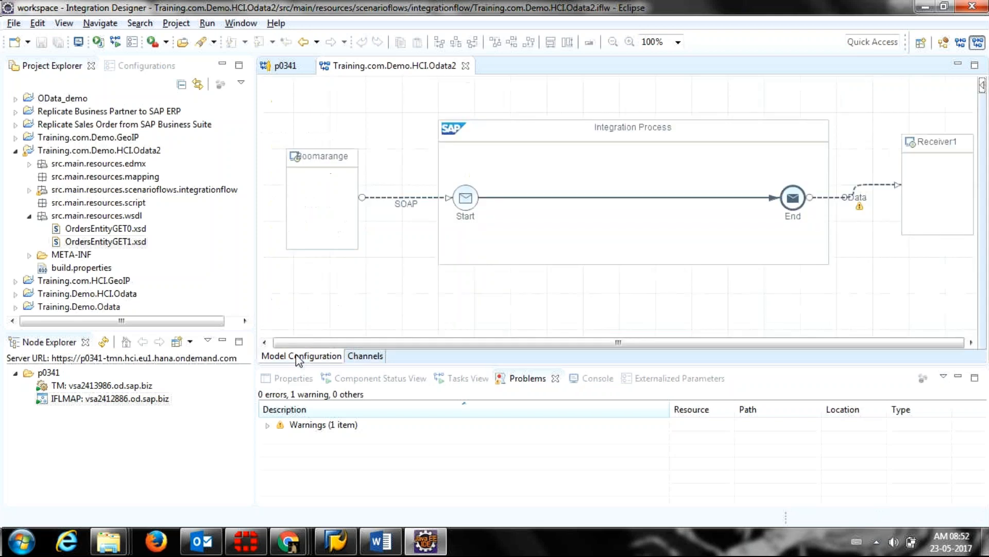
right_click(280, 108)
left_click(299, 129)
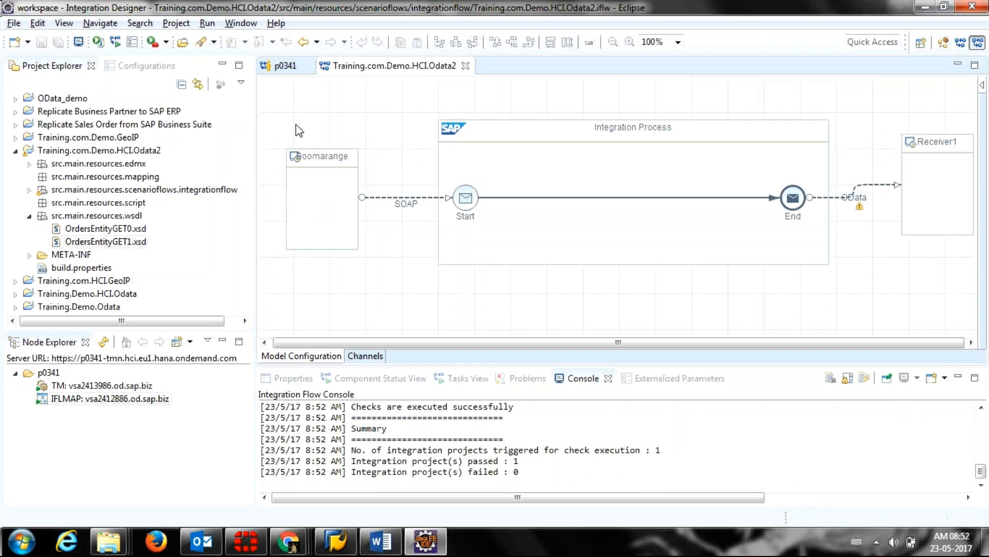
Deploy the integration flow to tenant p0341 and acknowledge the deployment notice
right_click(302, 98)
left_click(313, 108)
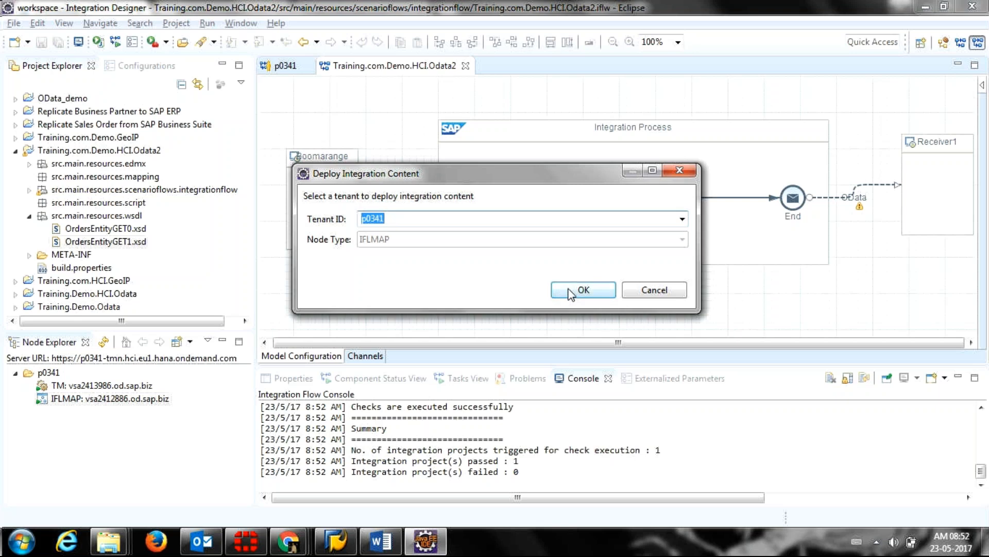
left_click(571, 292)
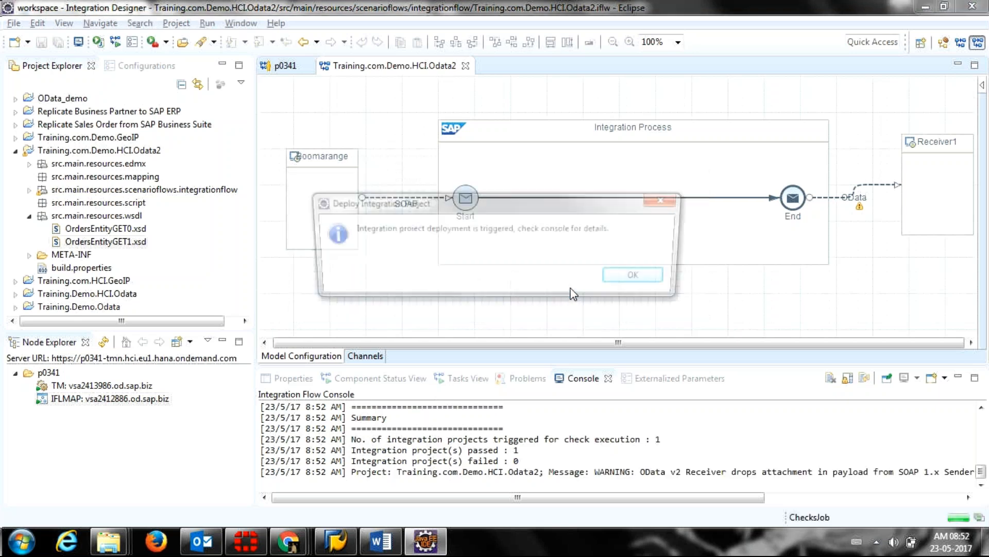
left_click(645, 278)
Refresh the deployed artifacts of p0341 and check the deployment time of Training.com.Demo.HCI.Odata2
left_click(283, 70)
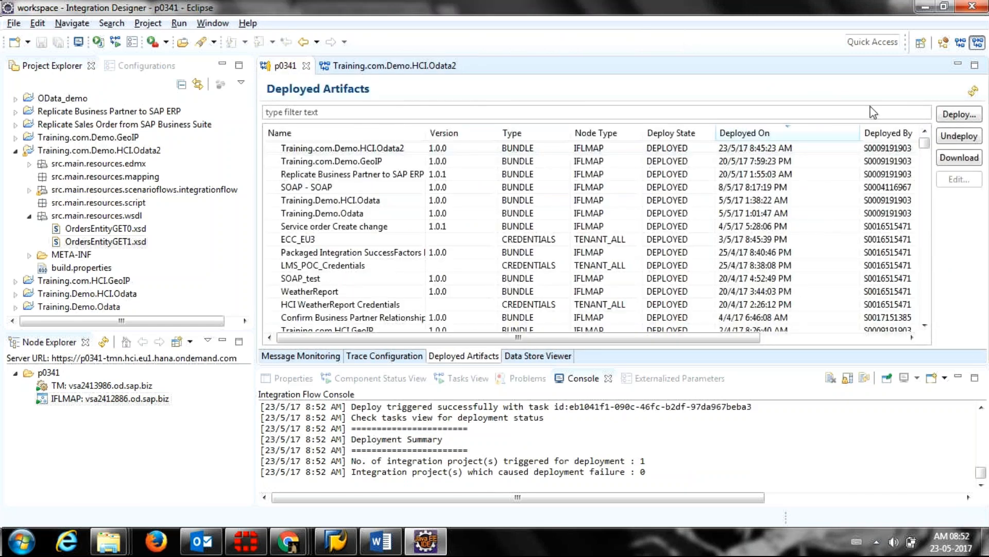
left_click(974, 100)
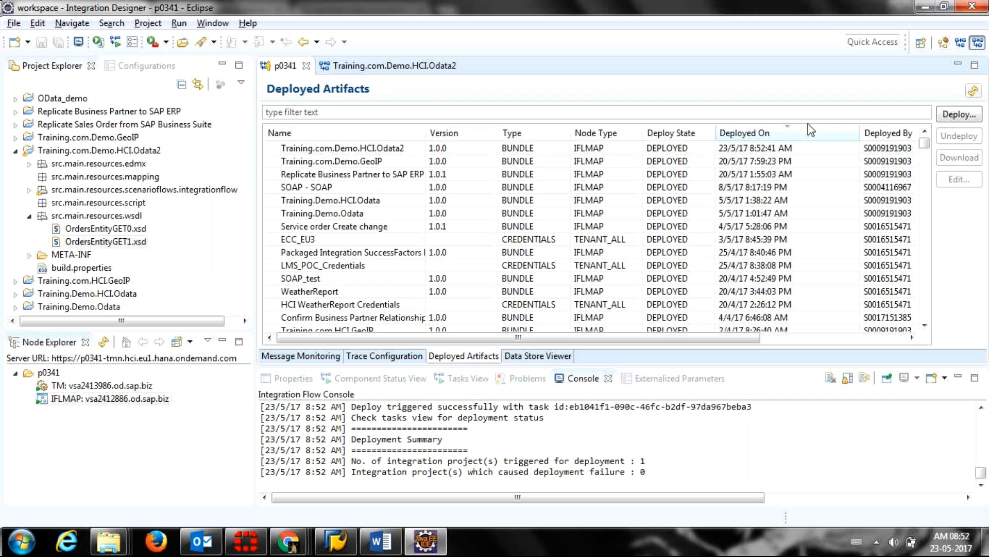
left_click(772, 150)
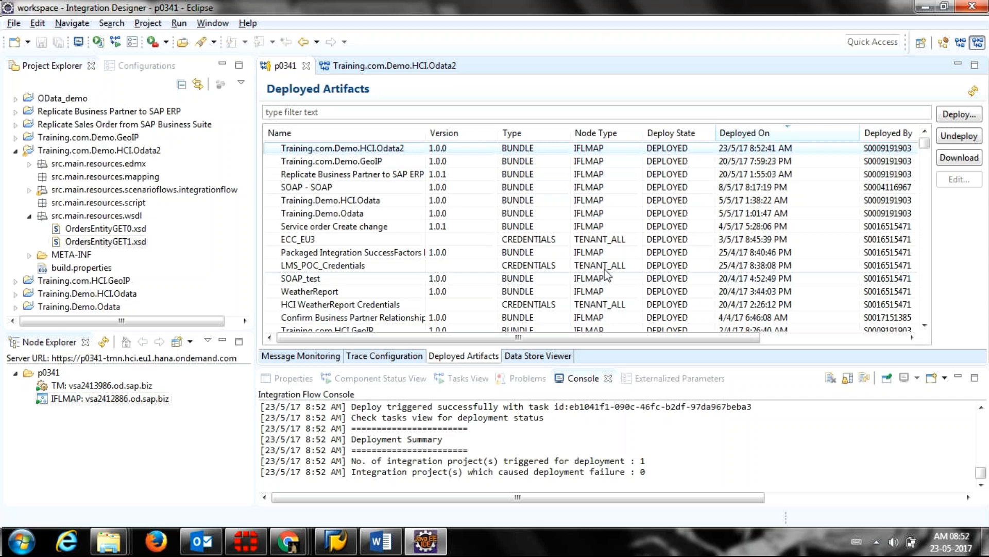
Switch to Boomerang in Chrome and send the SOAP request with an empty OrderNo to the Odatatest endpoint twice
left_click(294, 544)
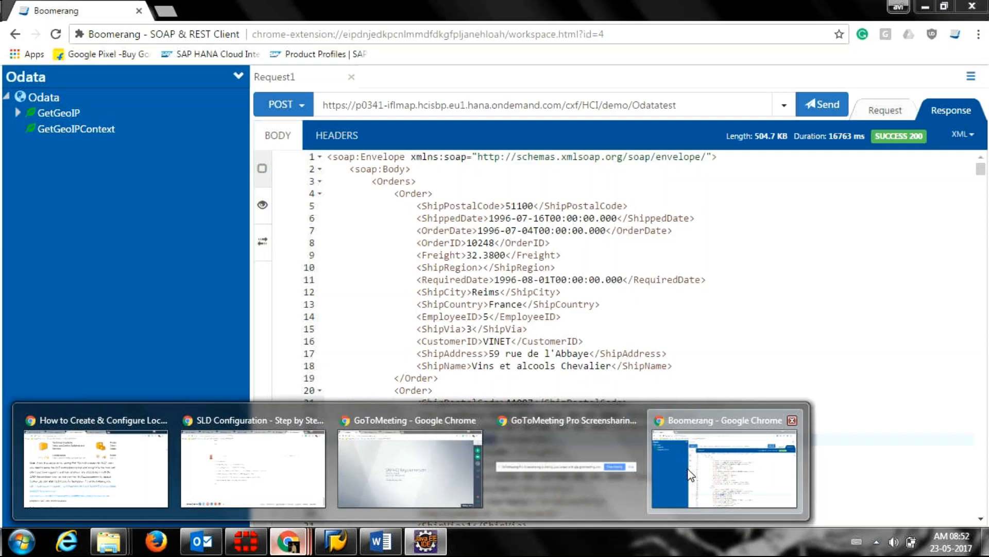
left_click(691, 474)
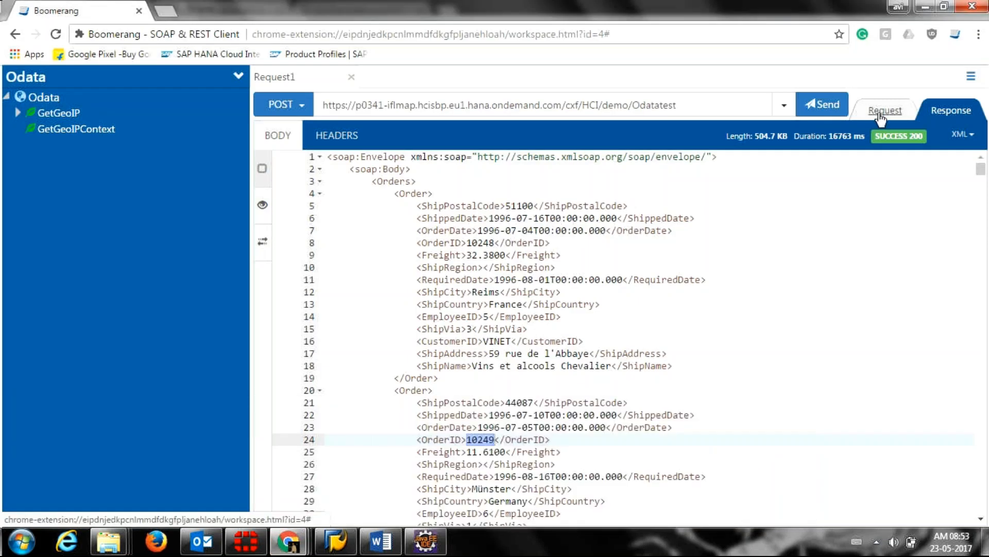
left_click(882, 109)
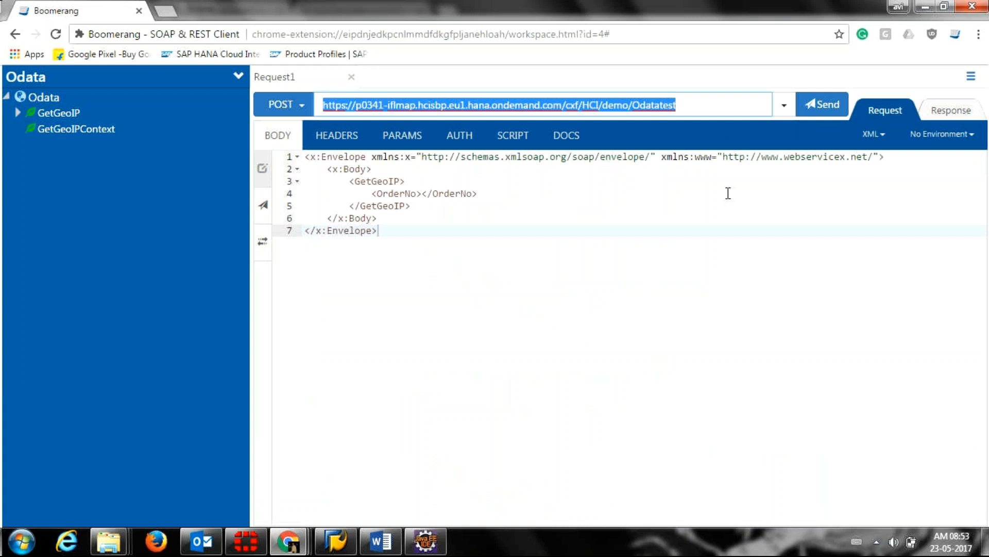
left_click(818, 104)
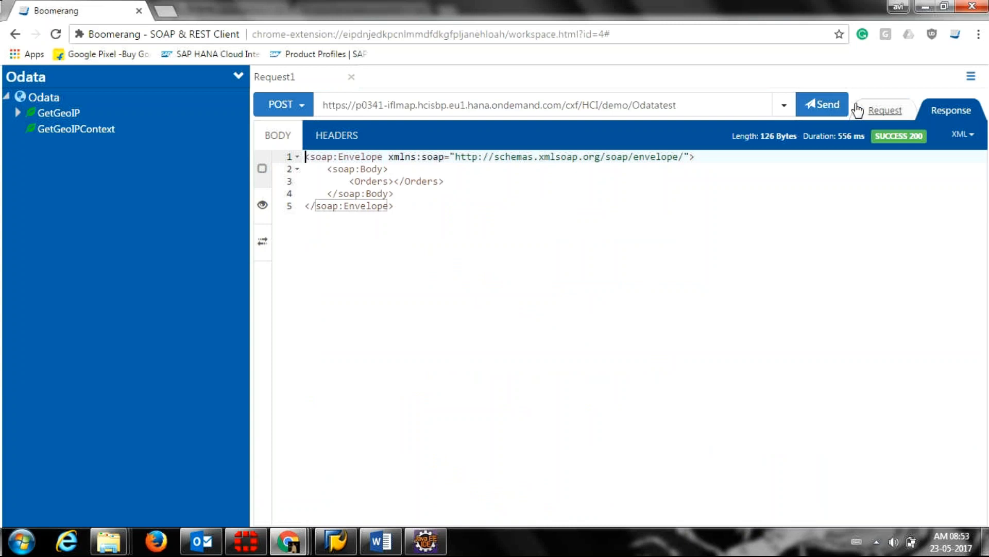
left_click(882, 112)
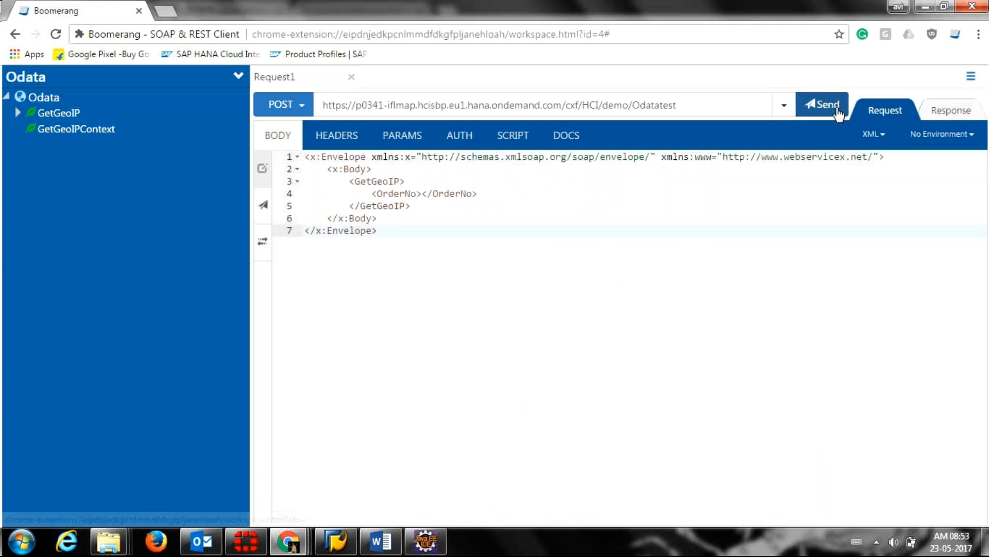
left_click(832, 106)
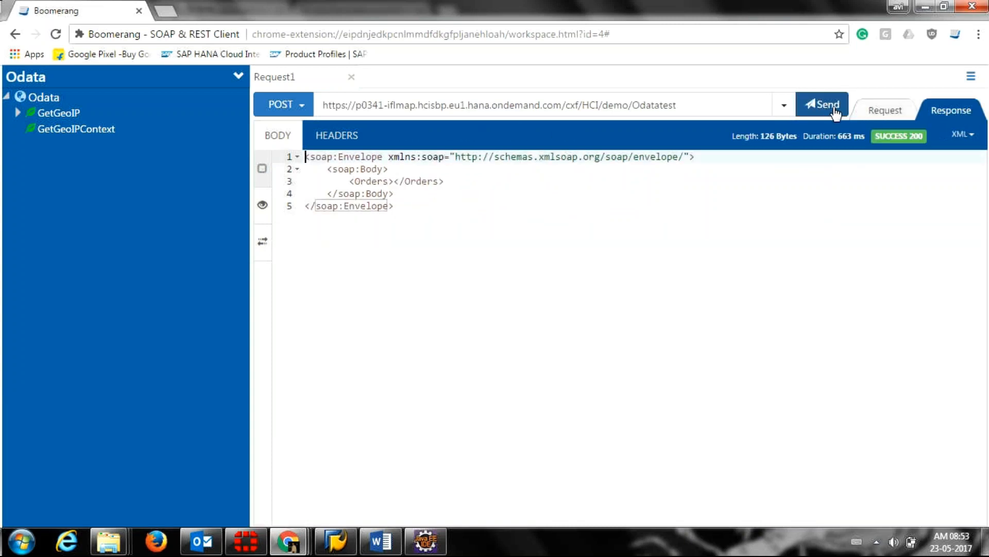
Switch back to Eclipse and select the entire query options text in the adapter-specific settings of the Receiver1 channel
left_click(423, 541)
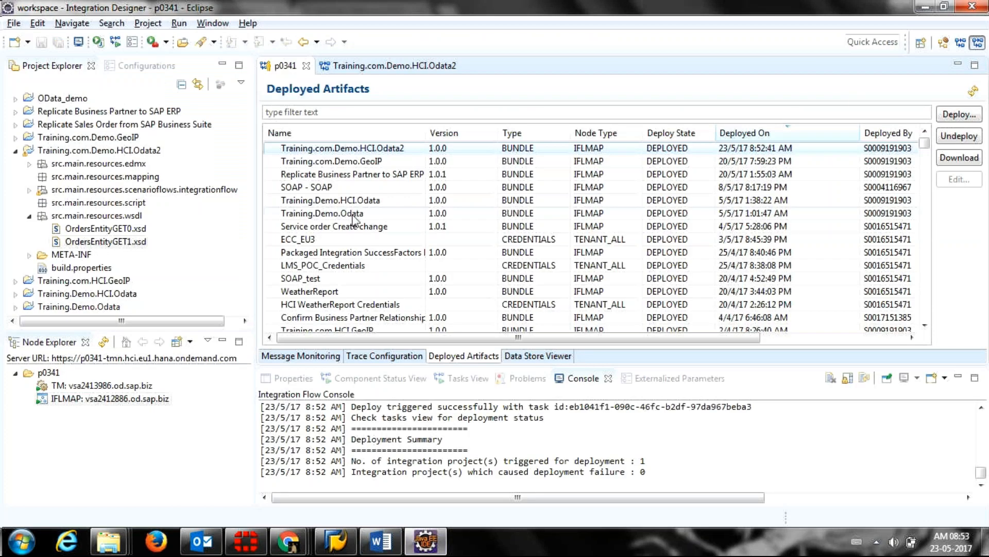
left_click(350, 69)
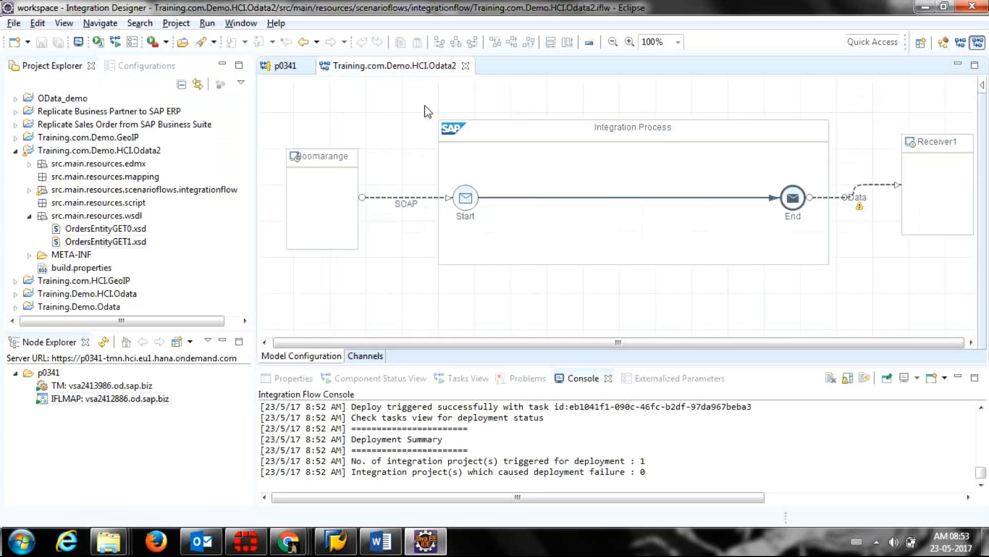
left_click(834, 205)
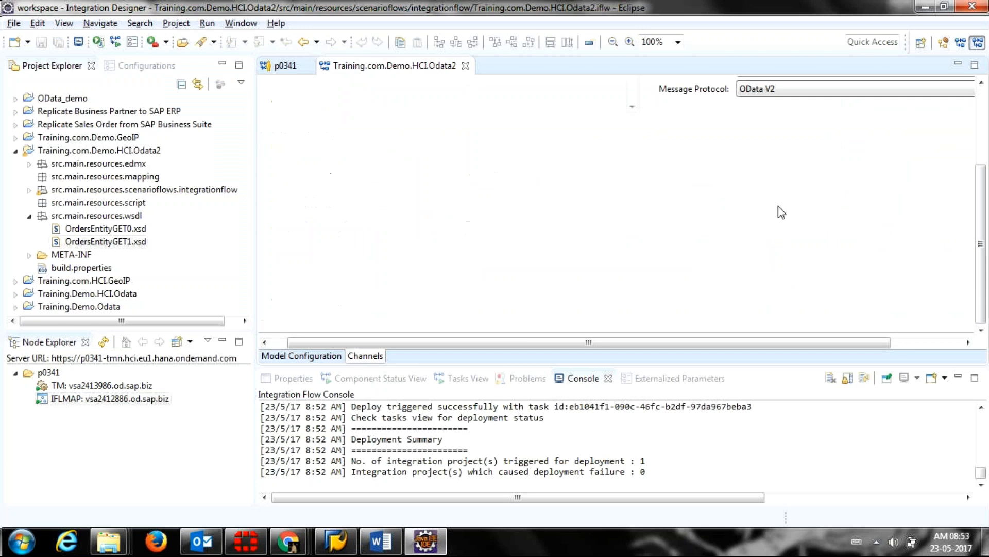
left_click(980, 109)
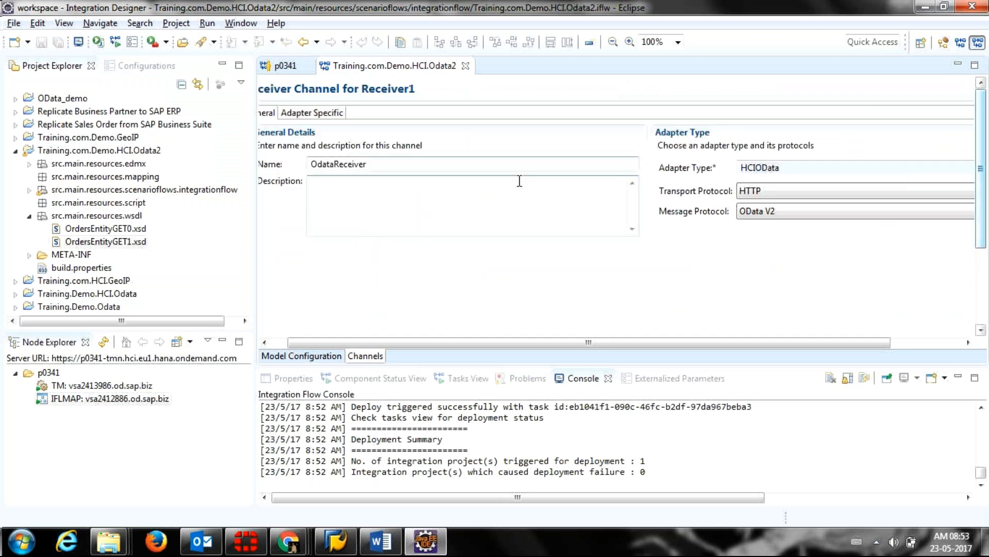
left_click(323, 111)
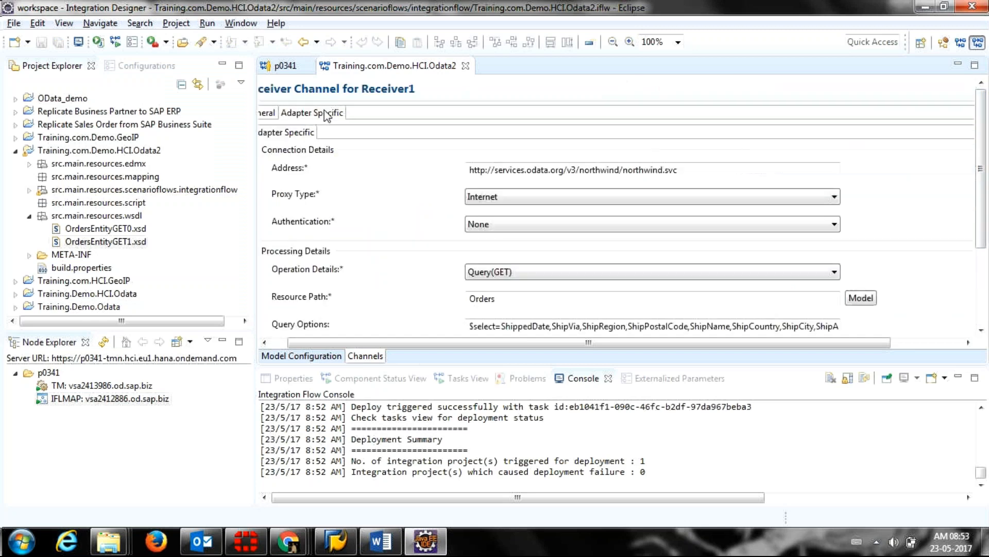
left_click(672, 321)
key("ctrl+a")
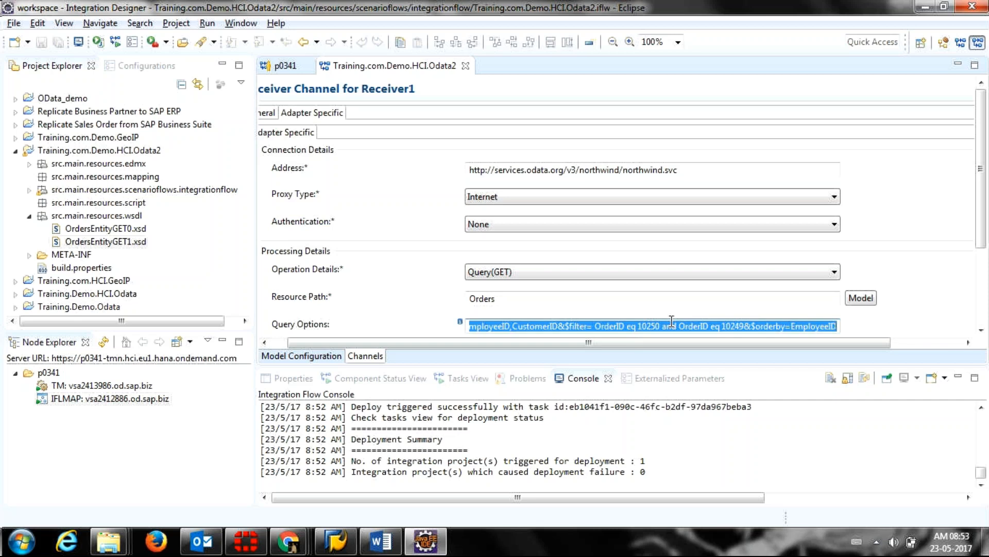
Open a blank Notepad document through the Windows Run dialog
key("alt+Tab")
key("super+r")
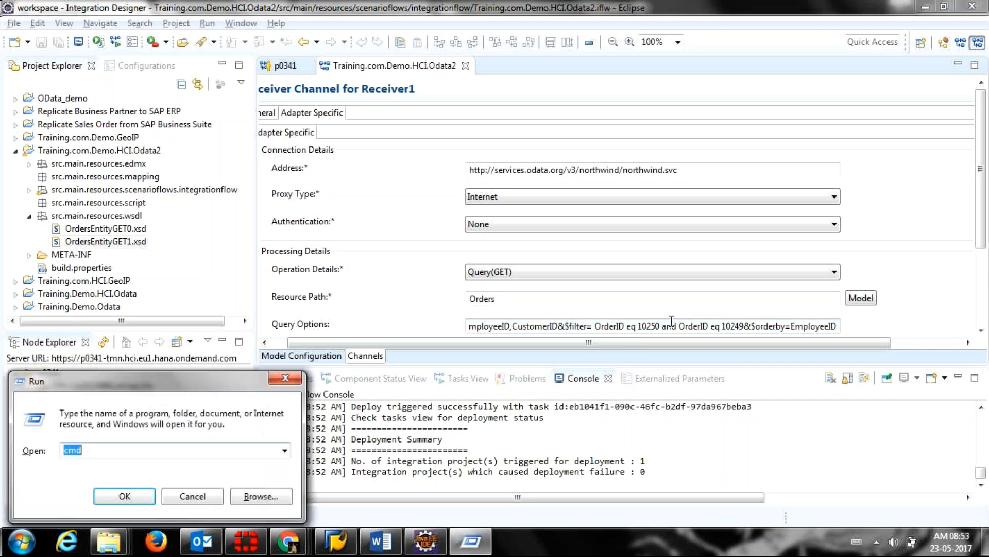
type("notepad")
key("Return")
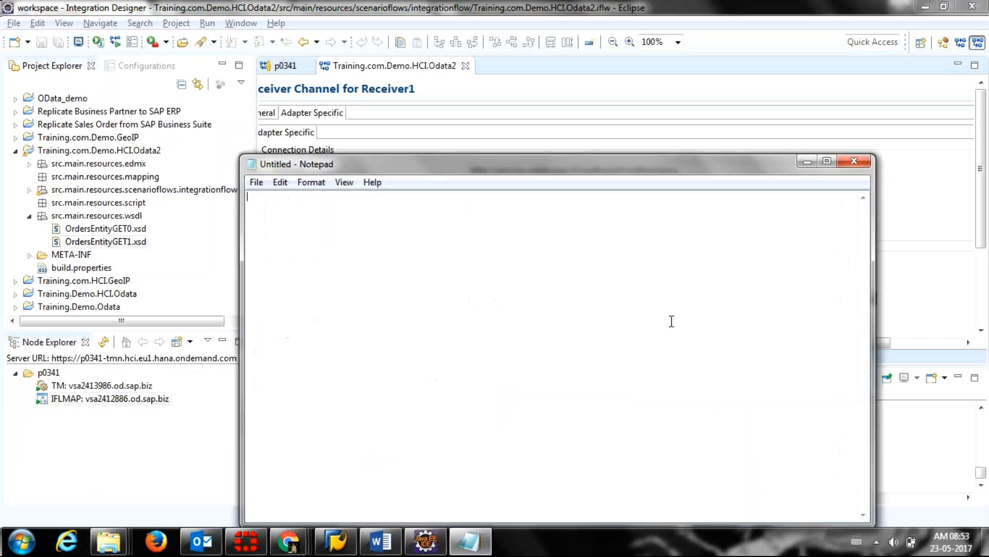
Paste the Receiver1 query options text into the blank Notepad document to view it in full, and return to Eclipse
type("$select=ShippedDate,ShipVia,ShipRegion,ShipPostalCode,ShipName,ShipCountry,ShipCity,ShipAddress,RequiredDate,OrderID,OrderDate,Freight,EmployeeID,CustomerID&$filter= OrderID eq 10250 and OrderID eq 10249&$orderby=EmployeeID")
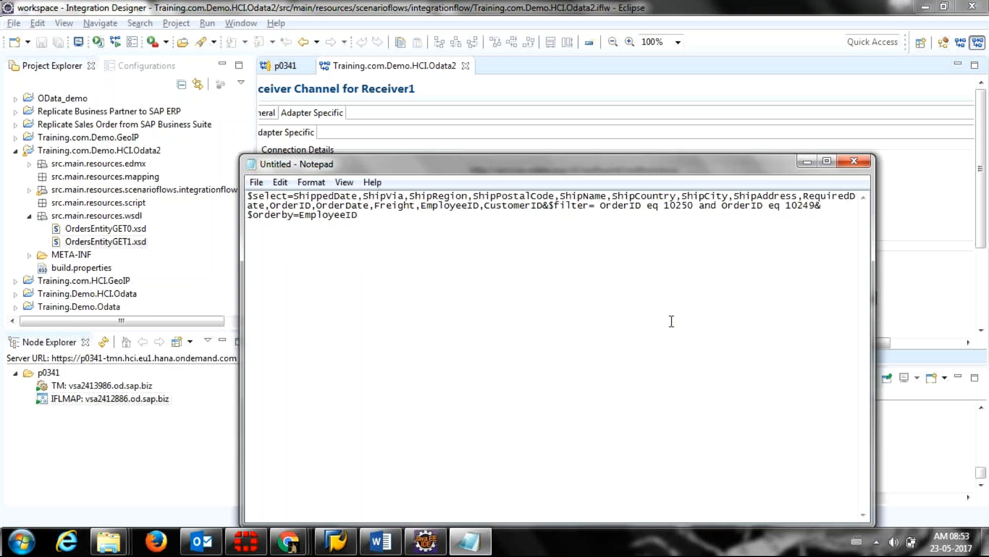
key("alt+Tab")
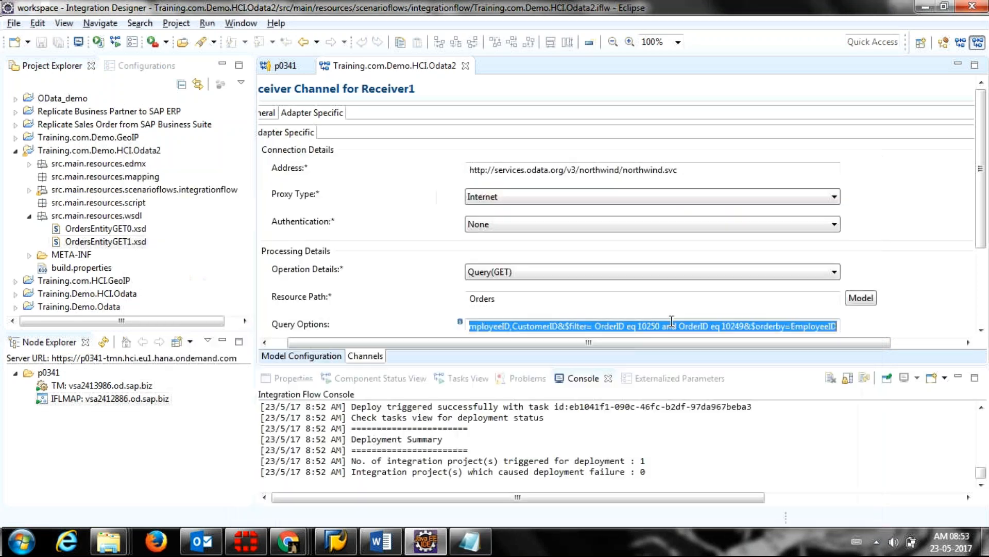
key("alt+Tab")
key("Escape")
Start the Receiver1 channel's Model Operation wizard with the Northwind service address and choose Orders as the entity
scroll(856, 181, "down", 3)
left_click(860, 175)
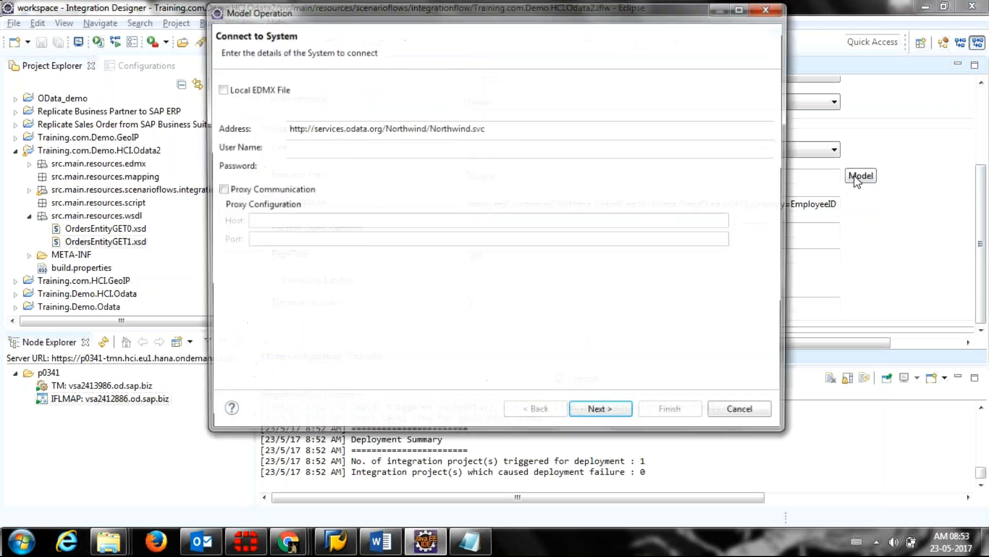
left_click(624, 412)
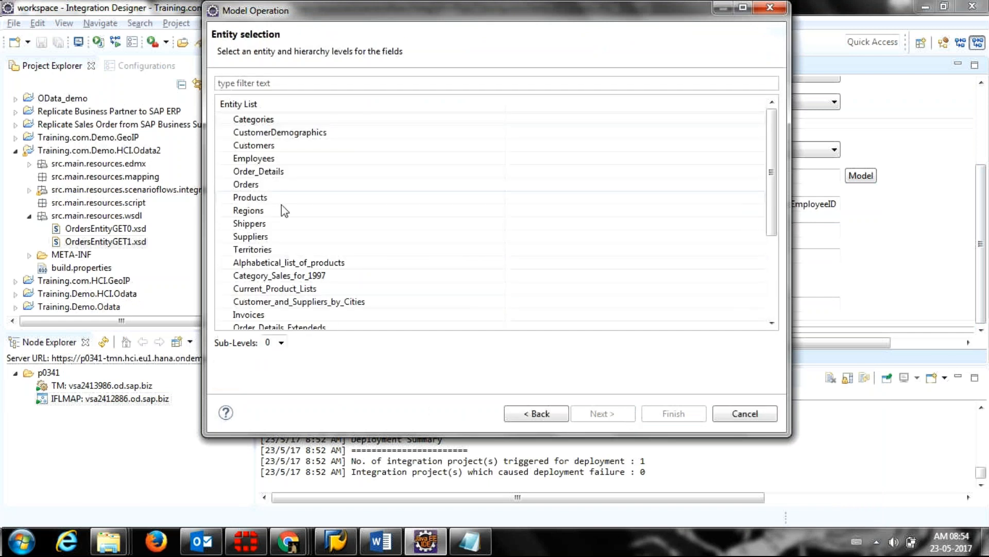
left_click(276, 184)
left_click(580, 413)
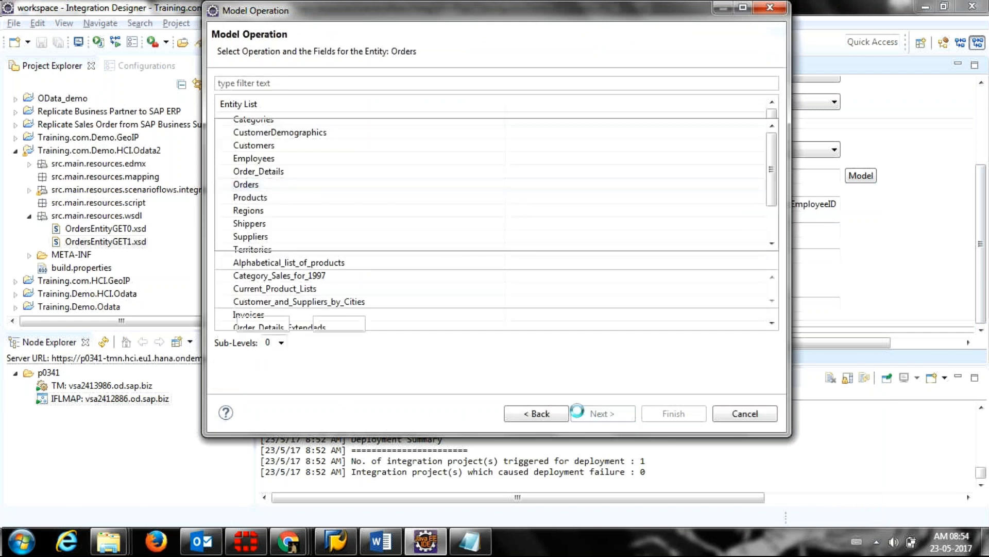
Include CustomerID, EmployeeID, Freight, OrderDate, OrderID, RequiredDate, ShipAddress, ShipCity, ShipCountry and ShipName in the Orders query and proceed to the filter settings
left_click(238, 126)
left_click(237, 139)
left_click(237, 151)
left_click(237, 165)
left_click(238, 177)
left_click(238, 191)
left_click(237, 217)
left_click(238, 230)
left_click(237, 205)
left_click(238, 230)
left_click(238, 229)
left_click(237, 241)
left_click(617, 412)
left_click(303, 99)
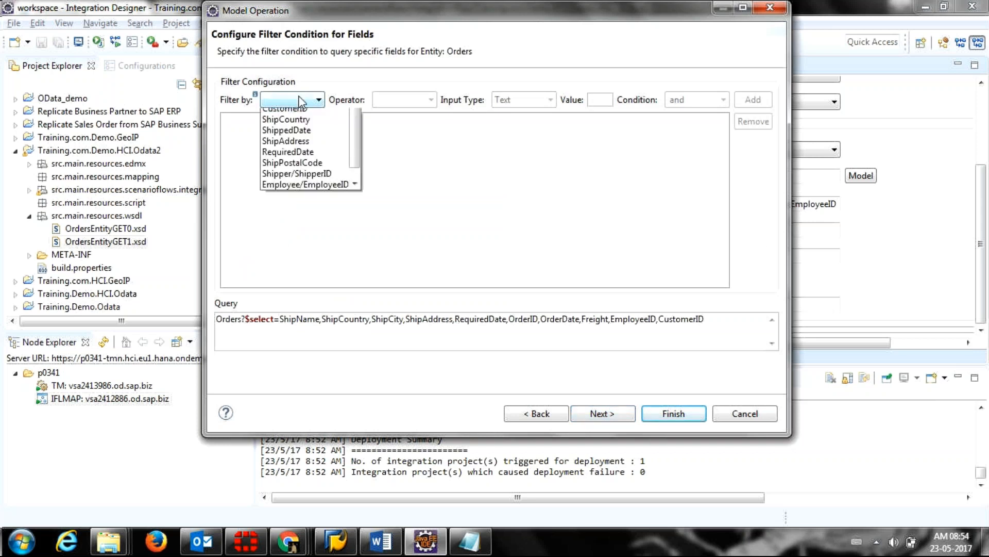
left_click(290, 168)
left_click(417, 99)
left_click(416, 125)
left_click(427, 105)
left_click(427, 115)
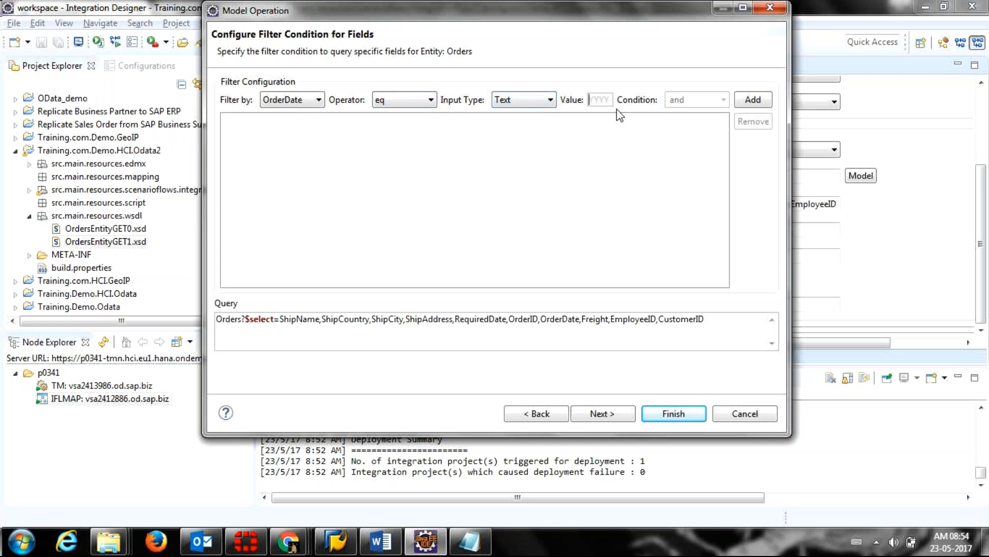
Add a text filter condition to the Orders query using OrderID, the eq operator and a single order number
left_click(317, 100)
left_click(307, 115)
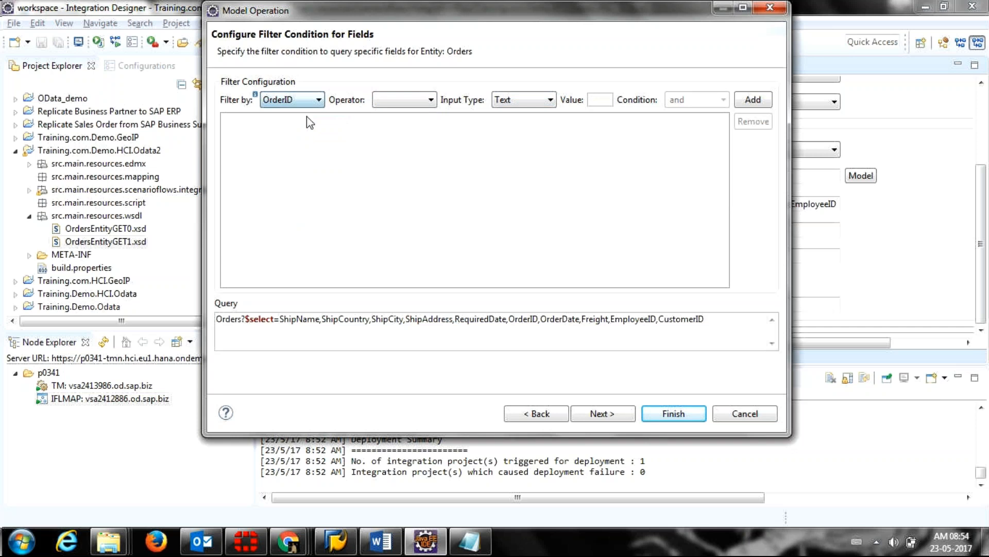
left_click(536, 99)
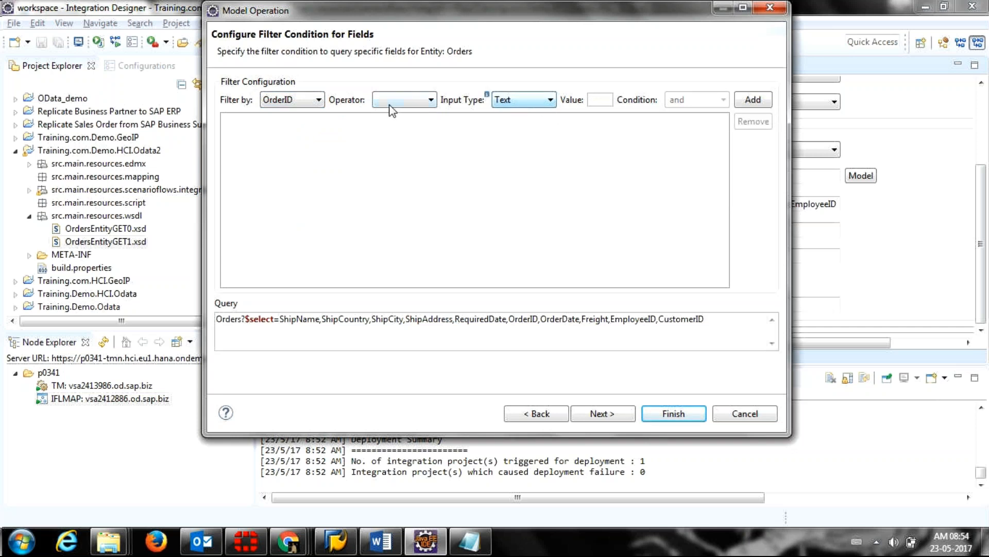
left_click(392, 104)
left_click(393, 112)
left_click(594, 100)
type("10250")
left_click(752, 101)
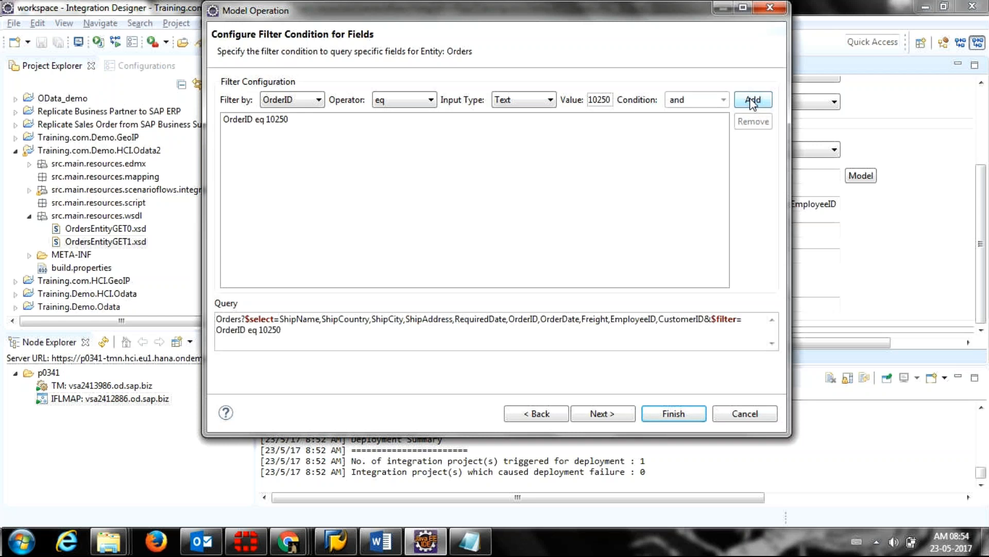
Finish the Orders query without sorting criteria and save the generated schema as a new file
left_click(613, 414)
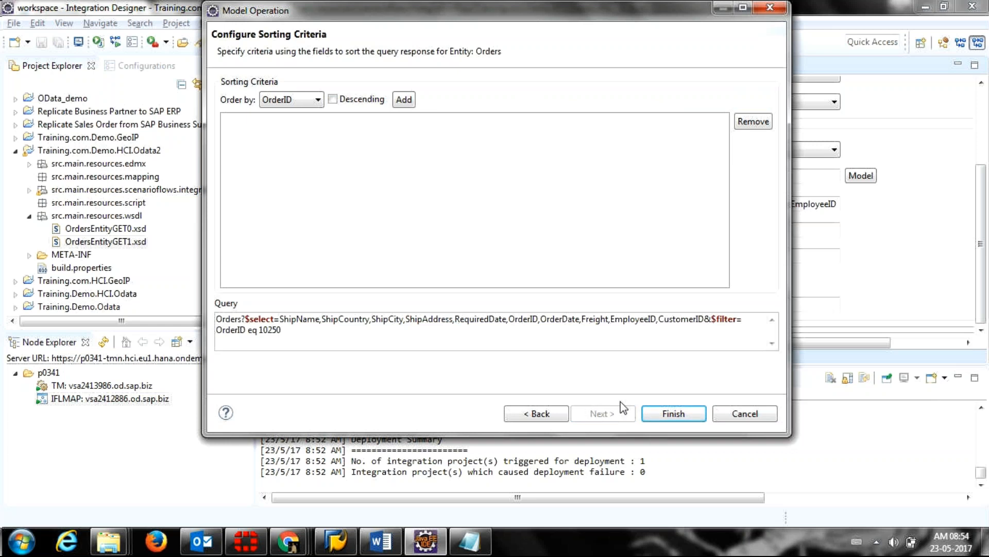
left_click(666, 419)
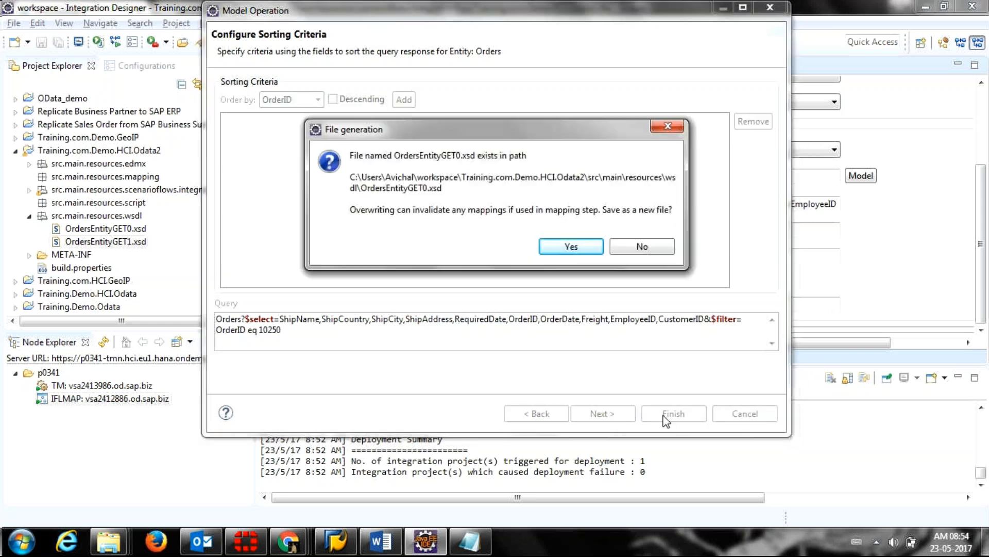
left_click(558, 251)
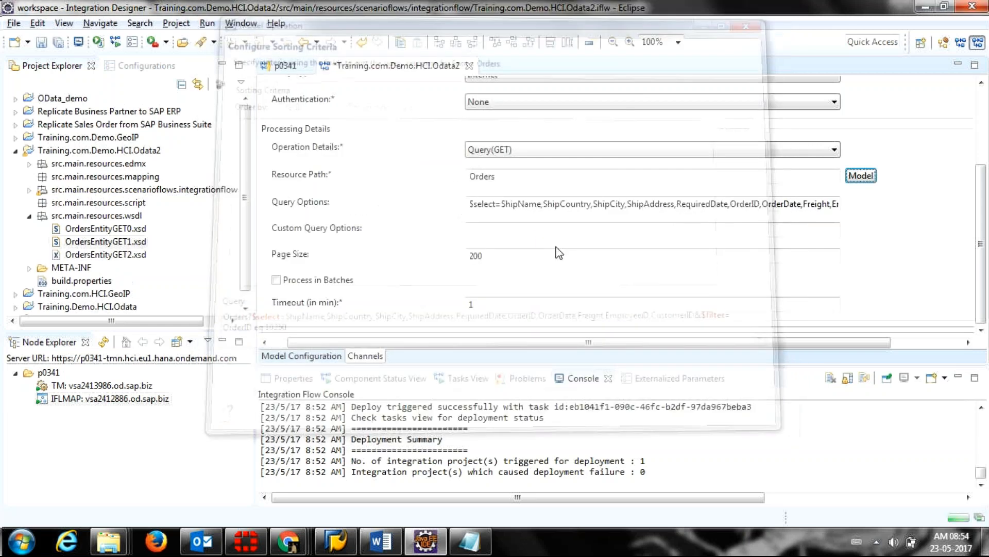
Save the Training.com.Demo.HCI.Odata2 integration flow from its model view and execute its checks
left_click(315, 357)
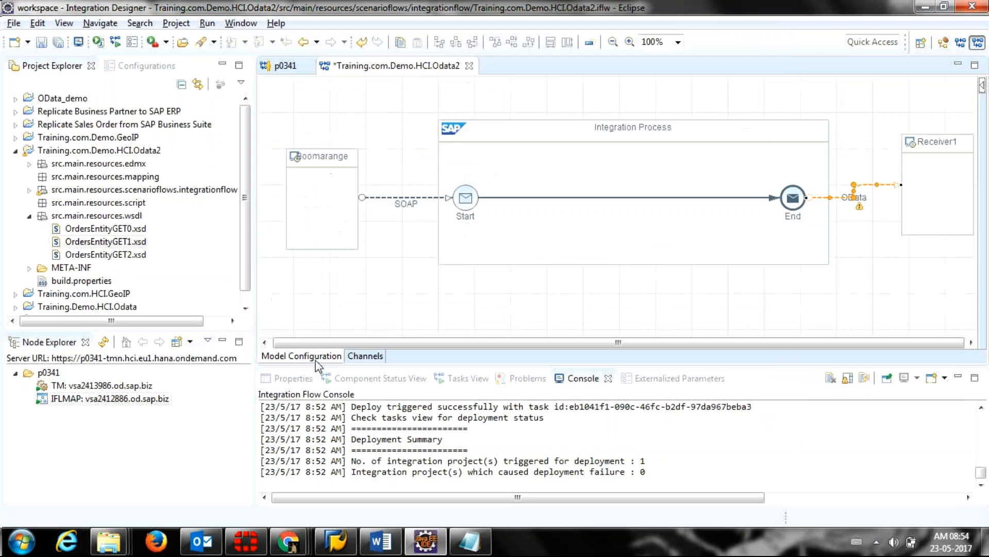
left_click(41, 42)
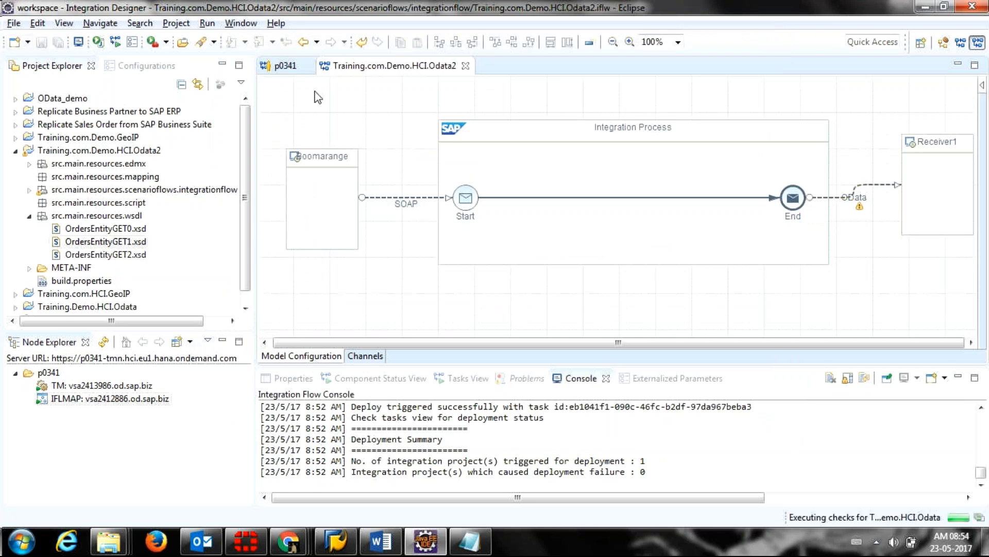
right_click(314, 100)
left_click(337, 125)
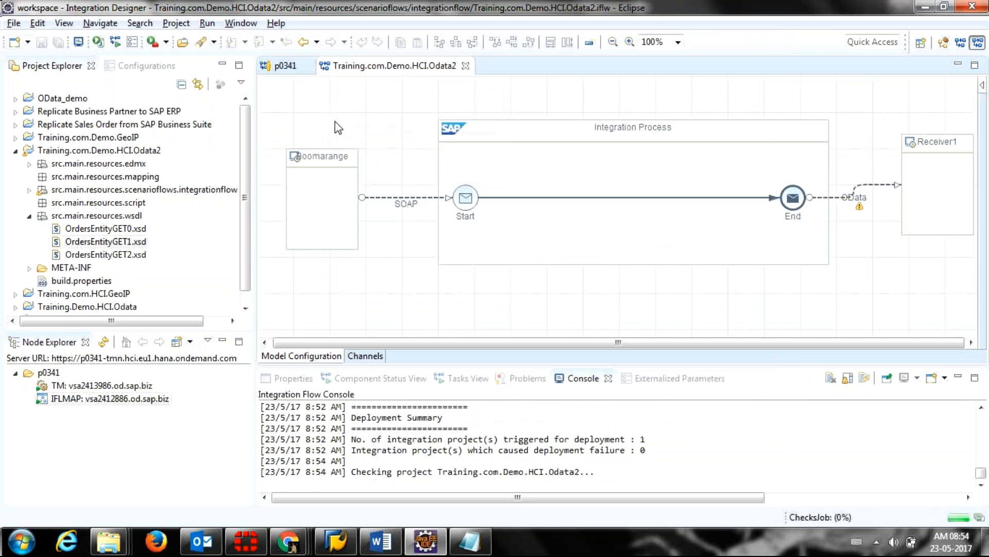
Deploy the integration flow to tenant p0341 and acknowledge the deployment message
right_click(336, 122)
left_click(361, 131)
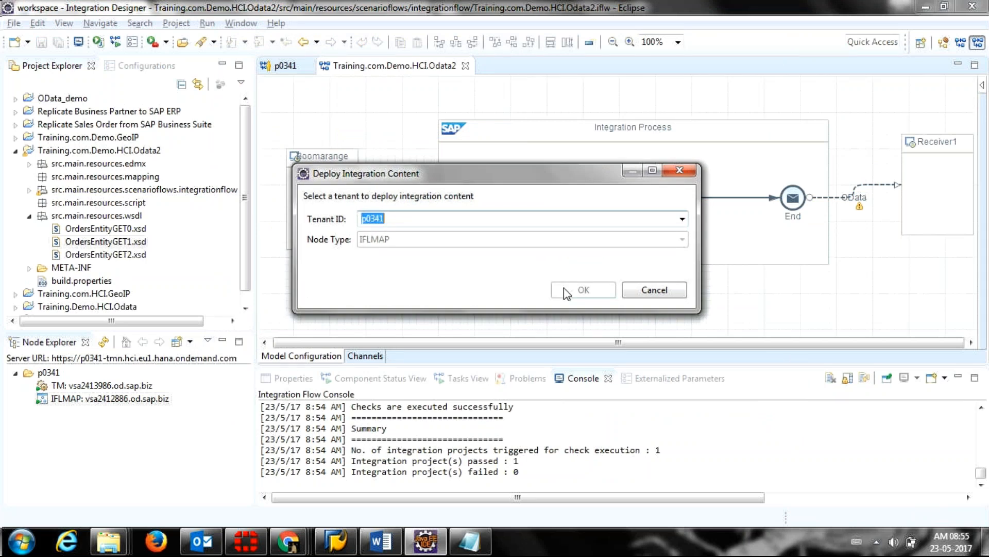
left_click(565, 292)
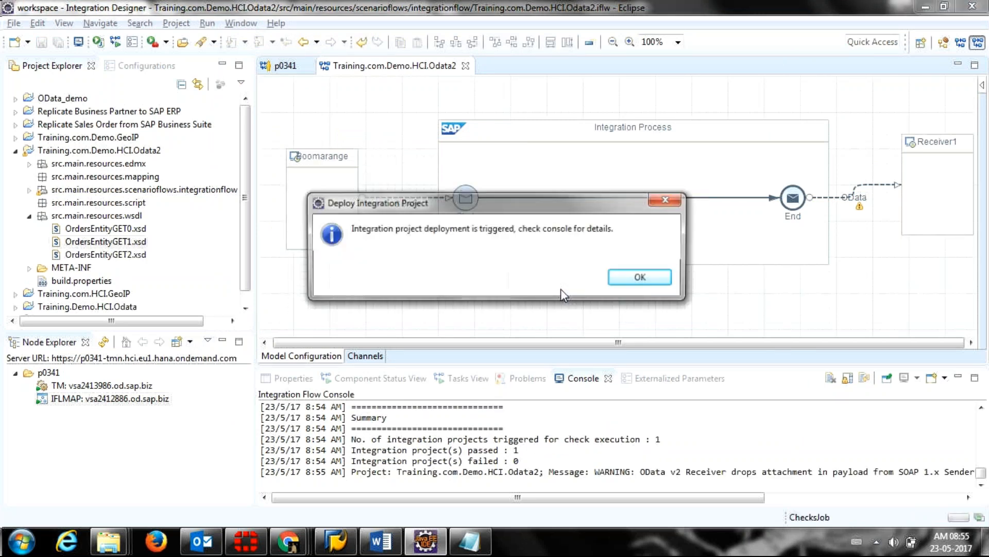
left_click(629, 280)
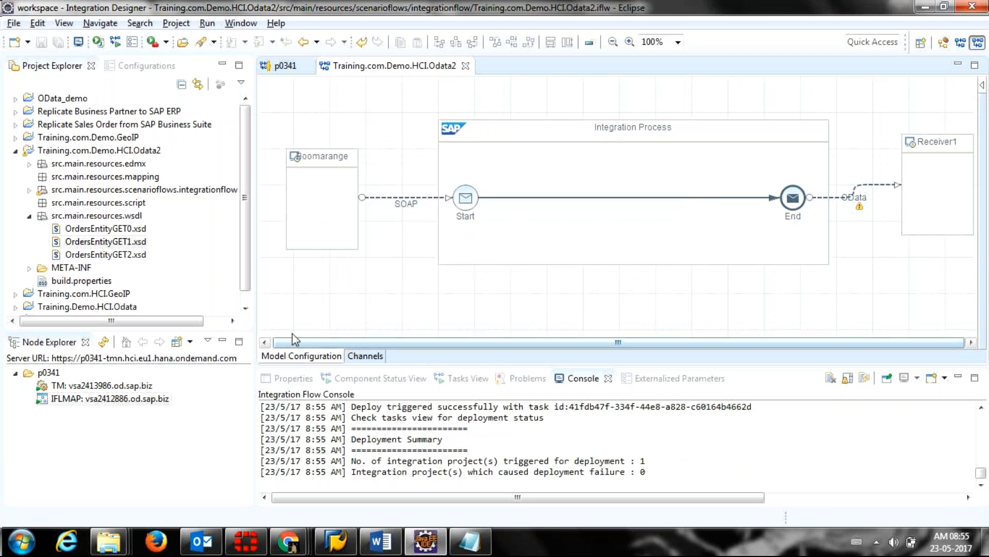
Switch to Boomerang in Chrome and close the Notepad document without saving it
left_click(245, 308)
left_click_drag(247, 267, 247, 225)
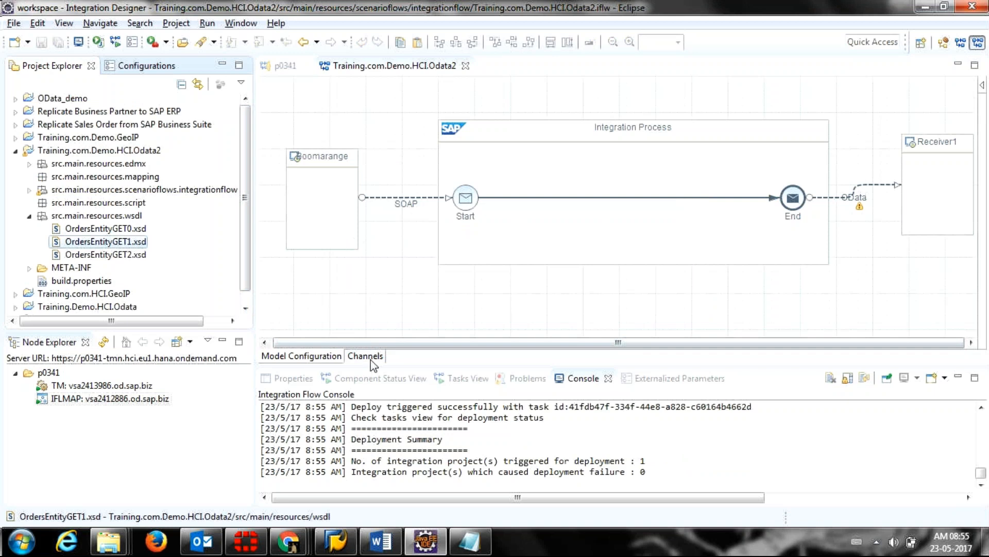
left_click(421, 550)
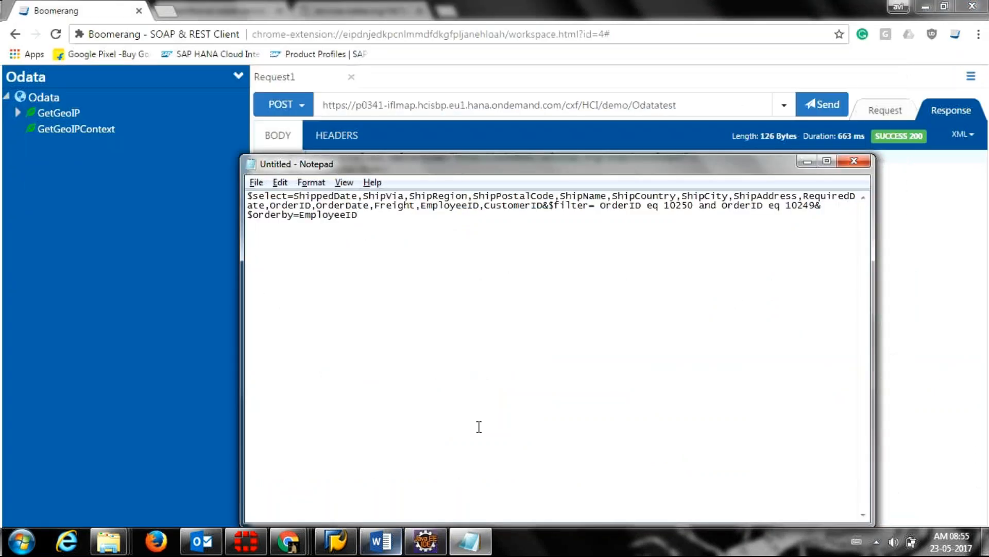
left_click(854, 161)
left_click(542, 277)
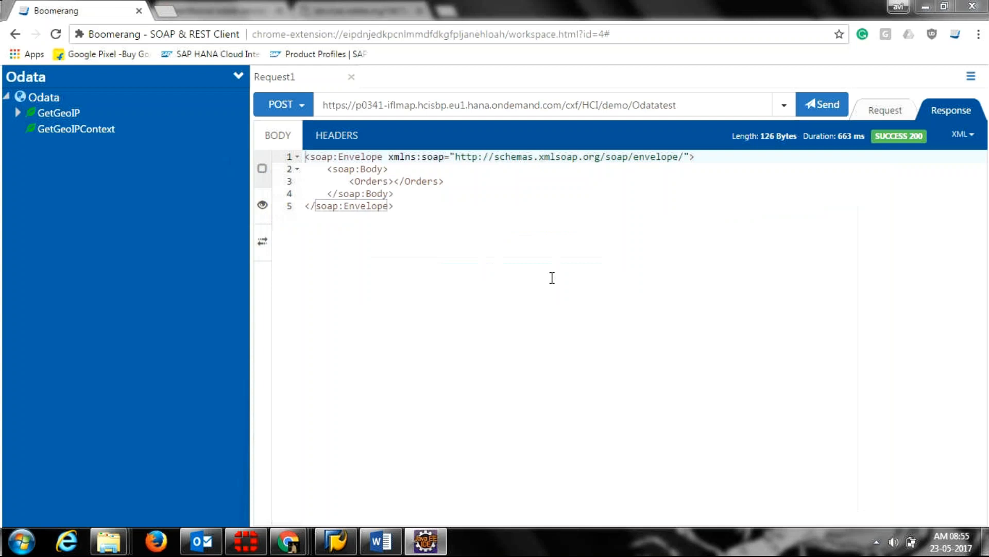
Resend the SOAP request with an empty OrderNo to the Odatatest endpoint and highlight the OrderID value in the response
left_click(883, 108)
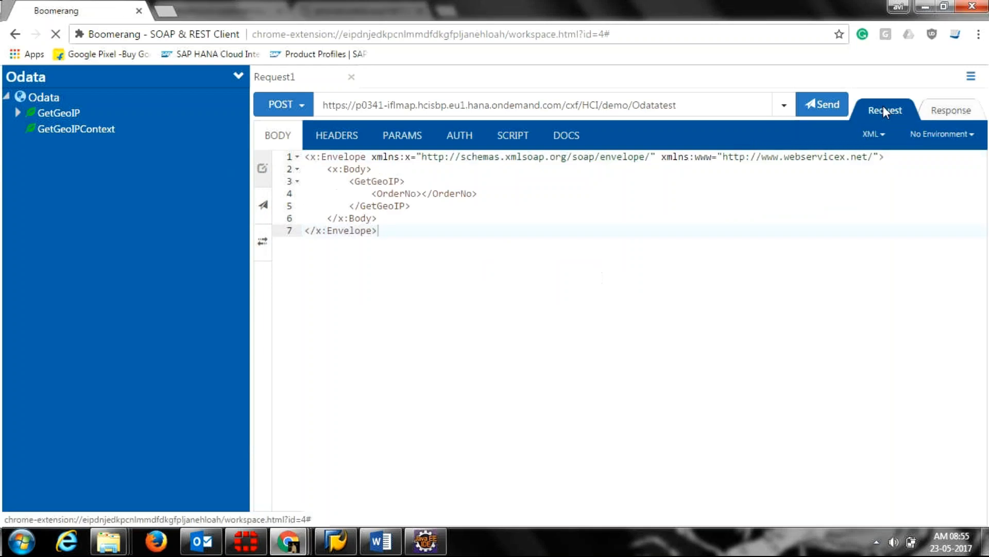
left_click(807, 111)
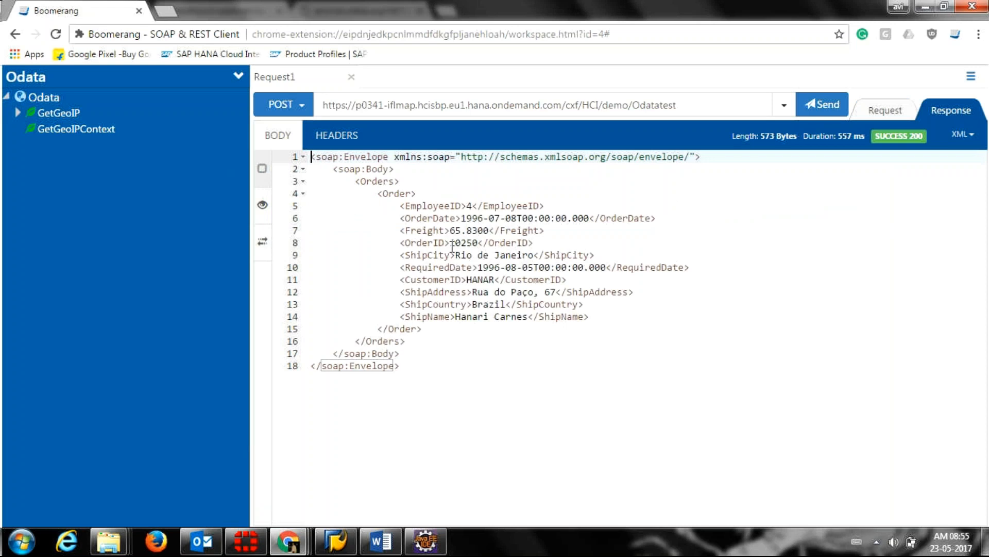
left_click_drag(449, 243, 477, 242)
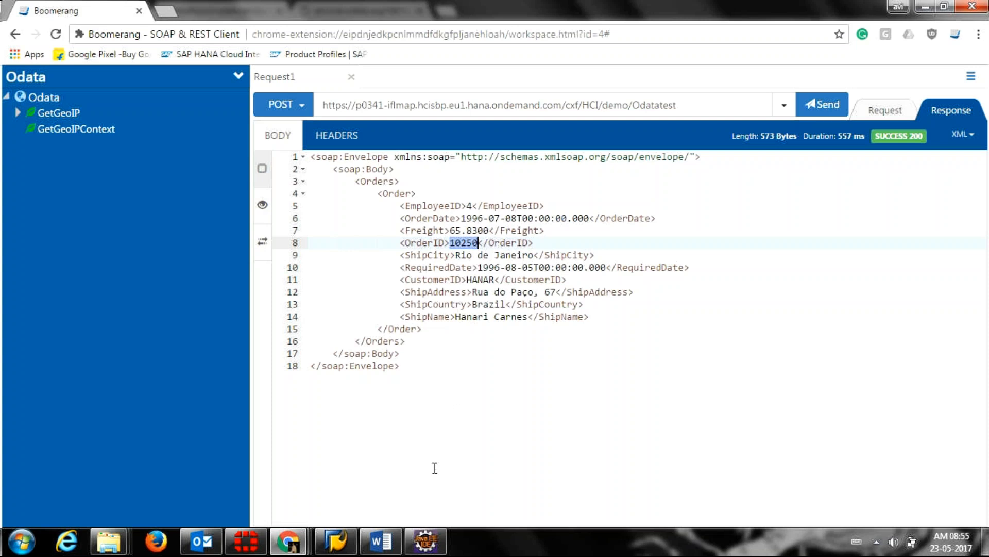
Compare the Boomerang request body with the returned response, ending on the request body
mouse_move(426, 542)
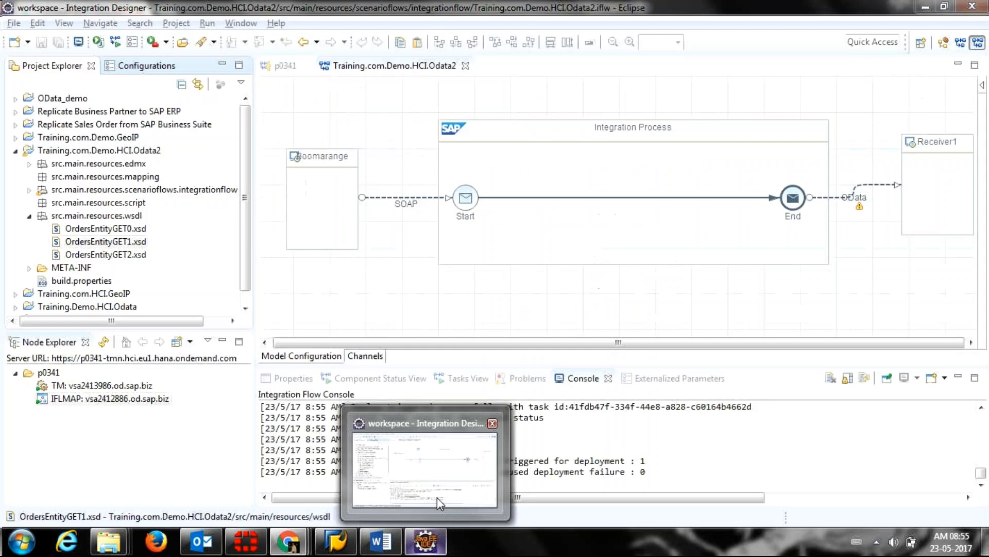
left_click(437, 496)
left_click(883, 116)
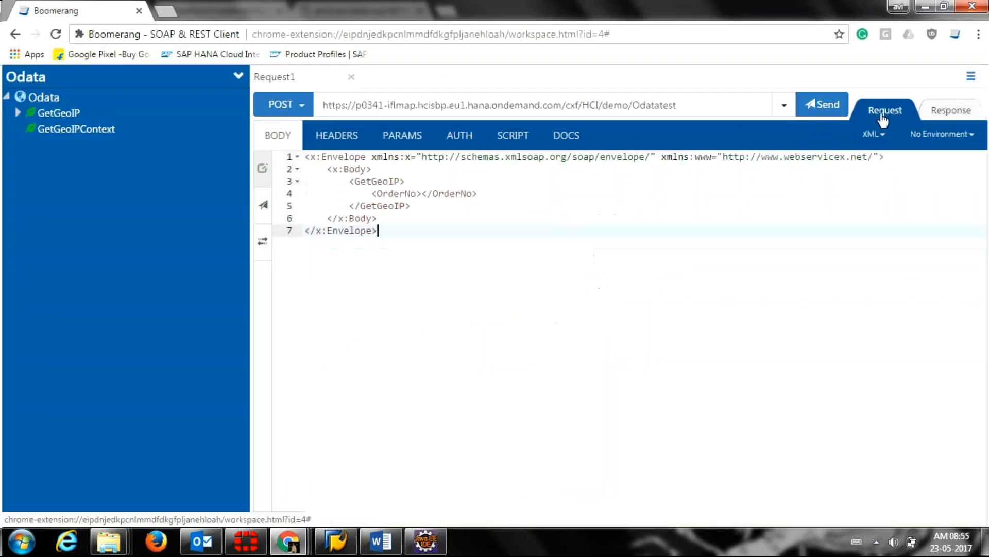
left_click(950, 109)
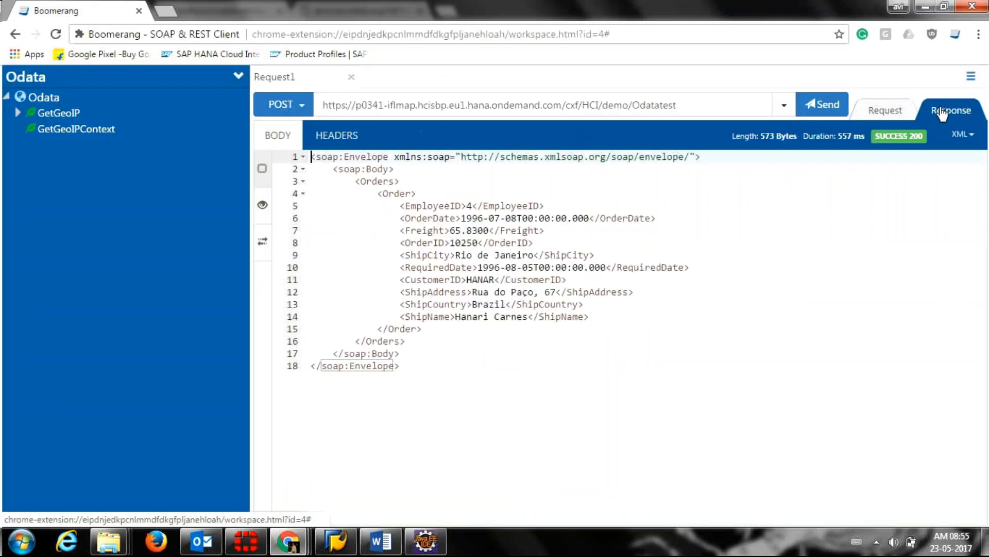
left_click(894, 109)
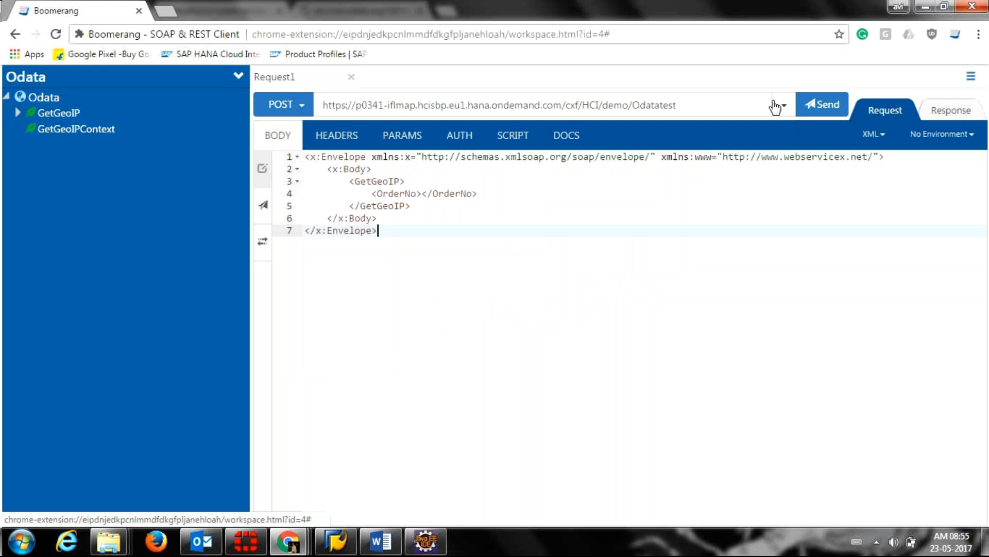
left_click(421, 194)
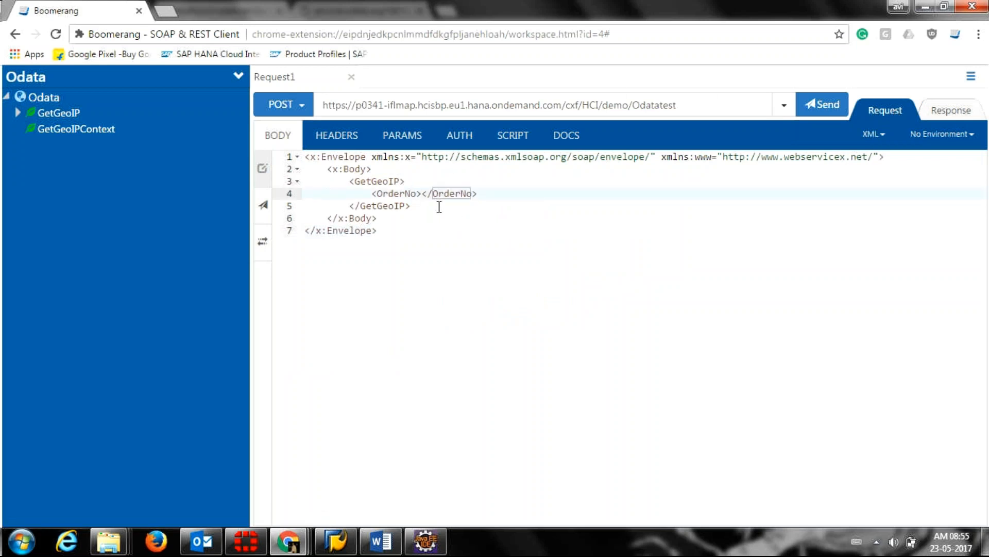
type(">1")
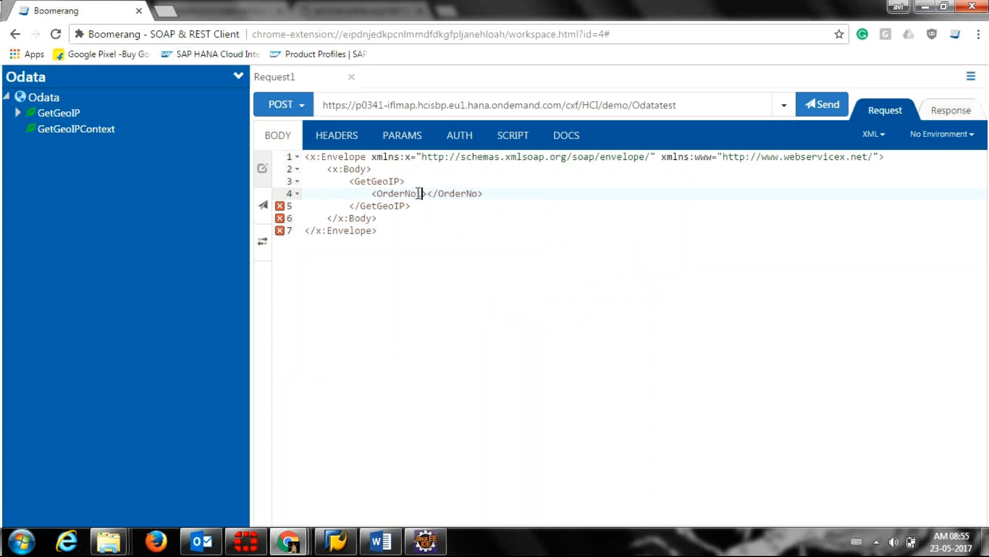
type("0249")
key("ctrl+End")
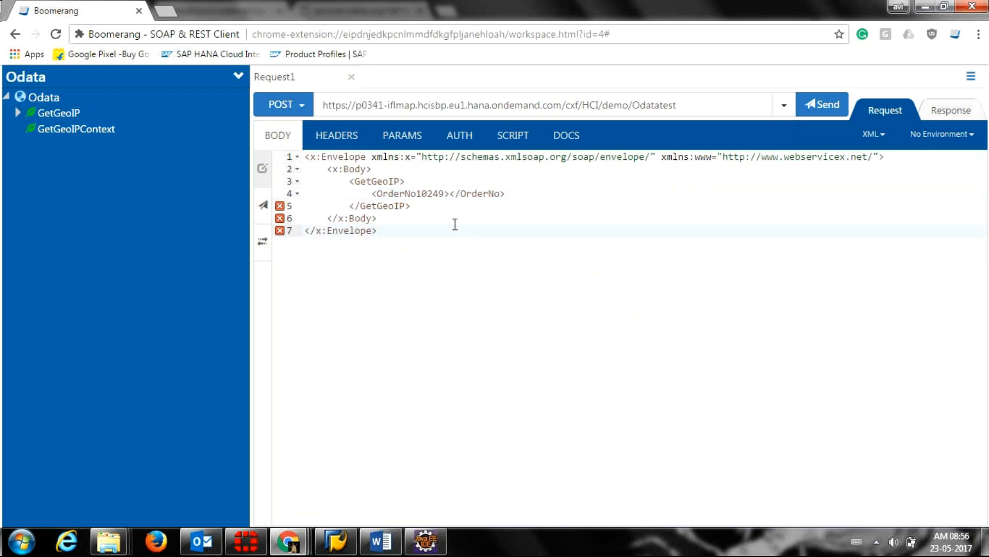
key("ctrl+z")
key("ctrl+z")
key("ctrl+z")
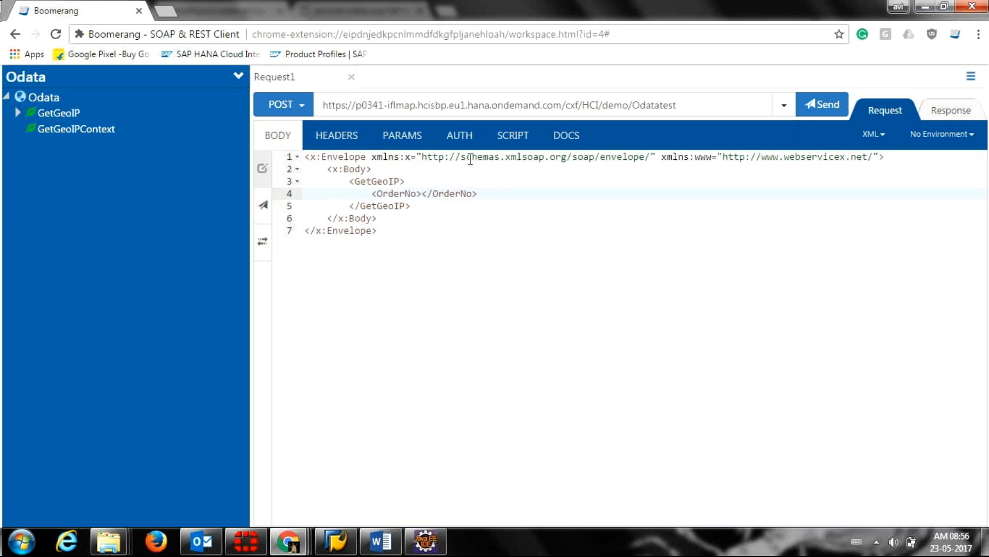
Enter an order number inside the request's OrderNo element and select the entire request body
type("10249")
left_click(469, 283)
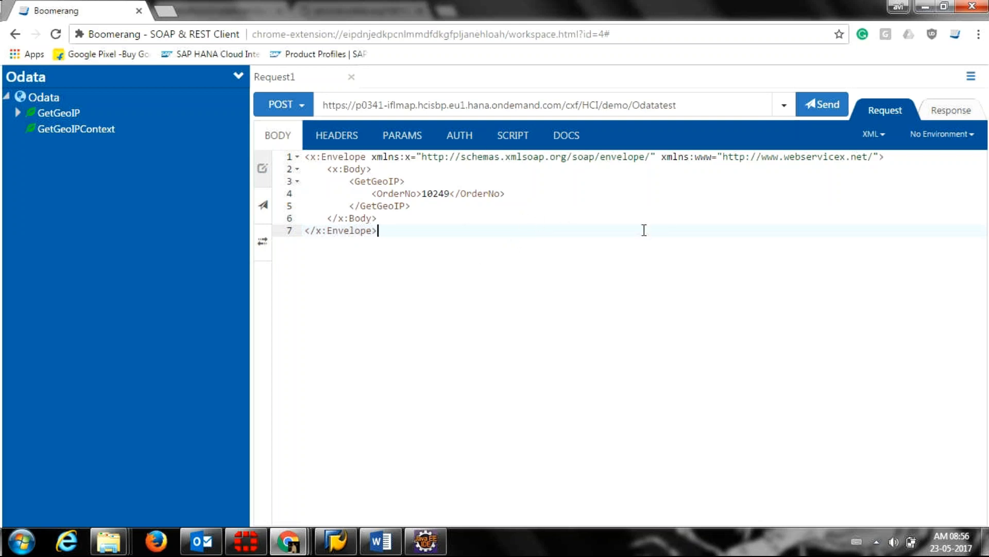
left_click_drag(471, 229, 367, 140)
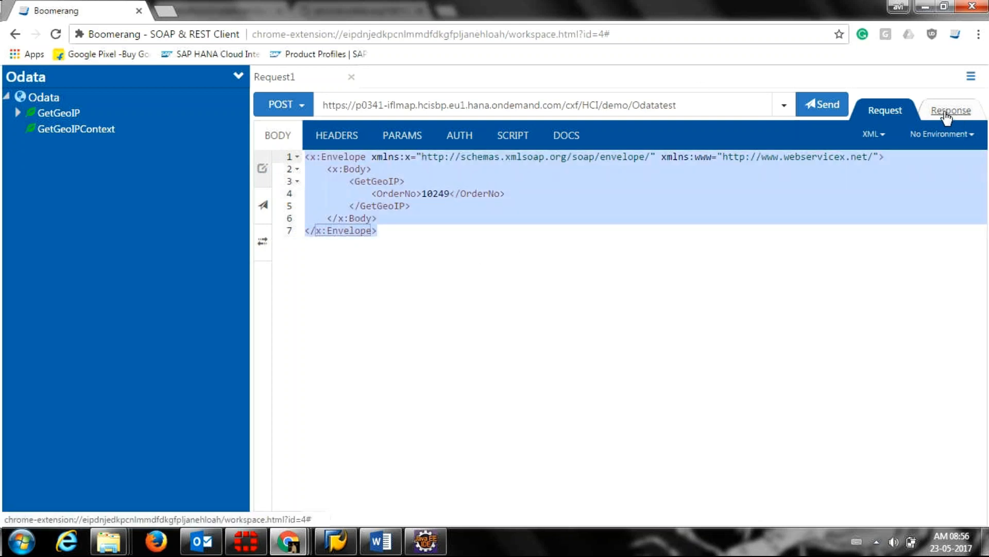
Send the SOAP request to the Odatatest endpoint and compare the response's OrderID with the OrderNo in the request body
left_click(823, 114)
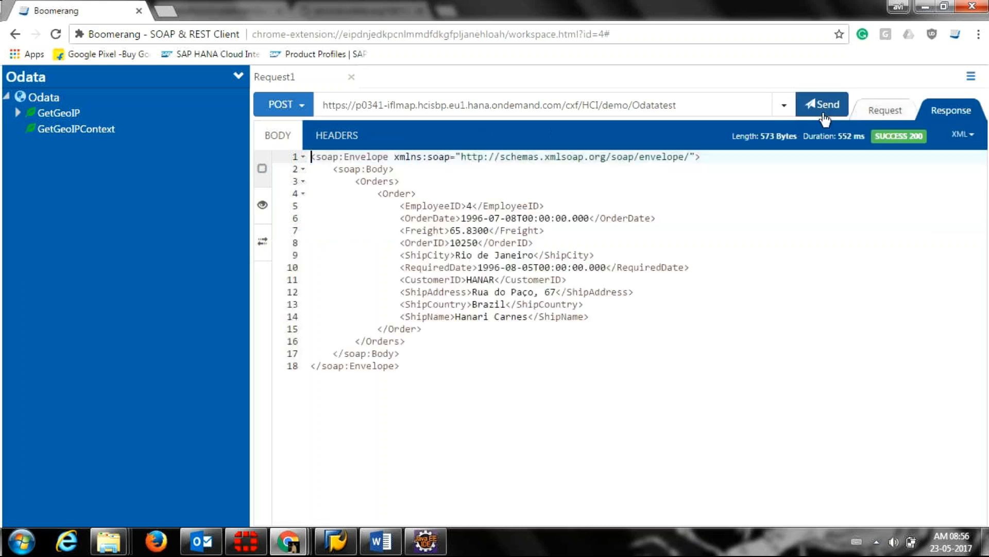
double_click(472, 243)
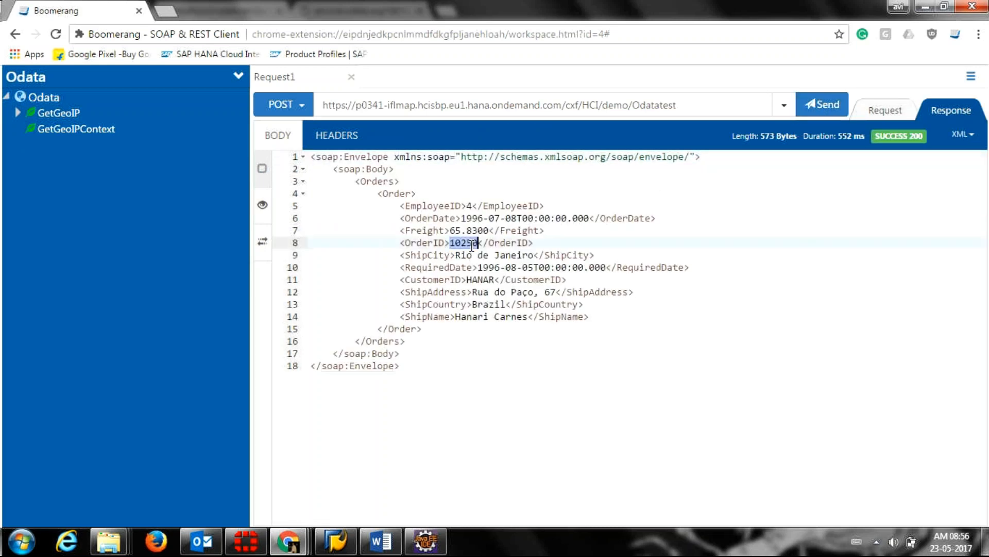
left_click(884, 110)
left_click(575, 261)
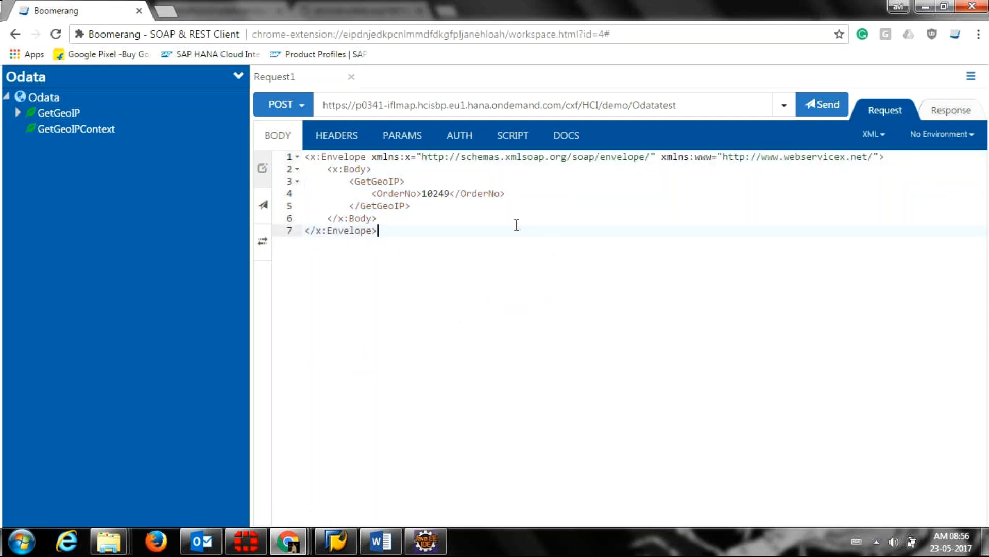
double_click(437, 193)
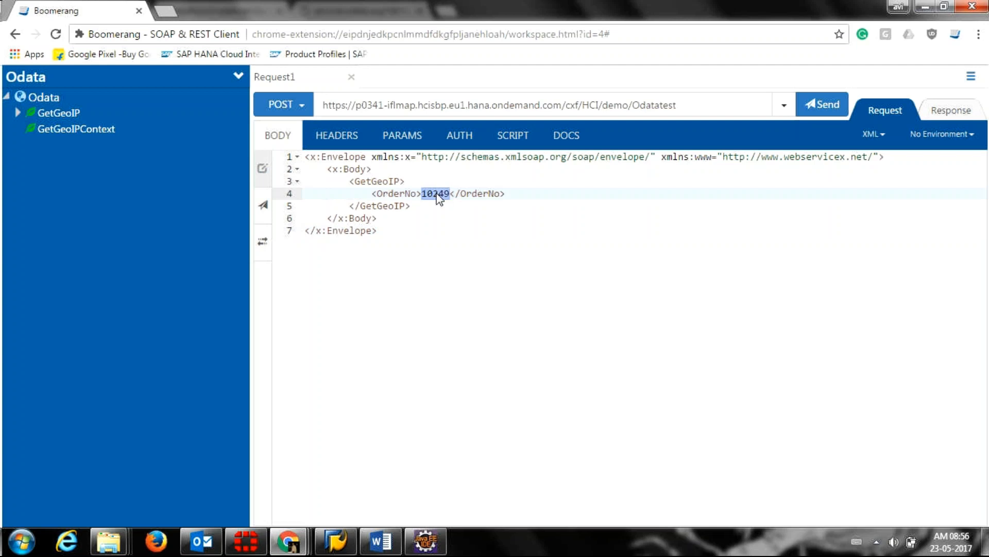
left_click(947, 118)
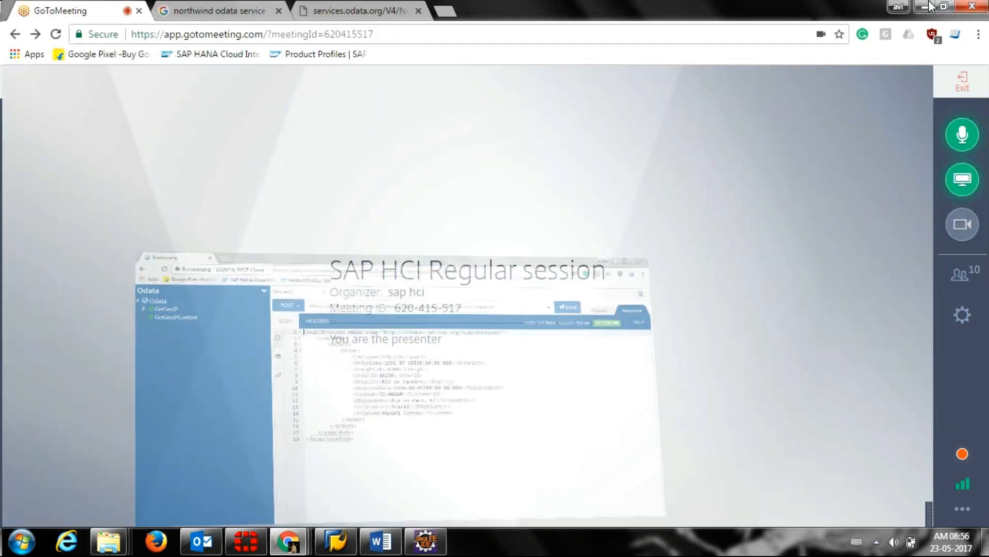
Switch from Chrome to Eclipse, showing the Training.com.Demo.HCI.Odata2 integration flow
left_click(352, 8)
left_click(244, 7)
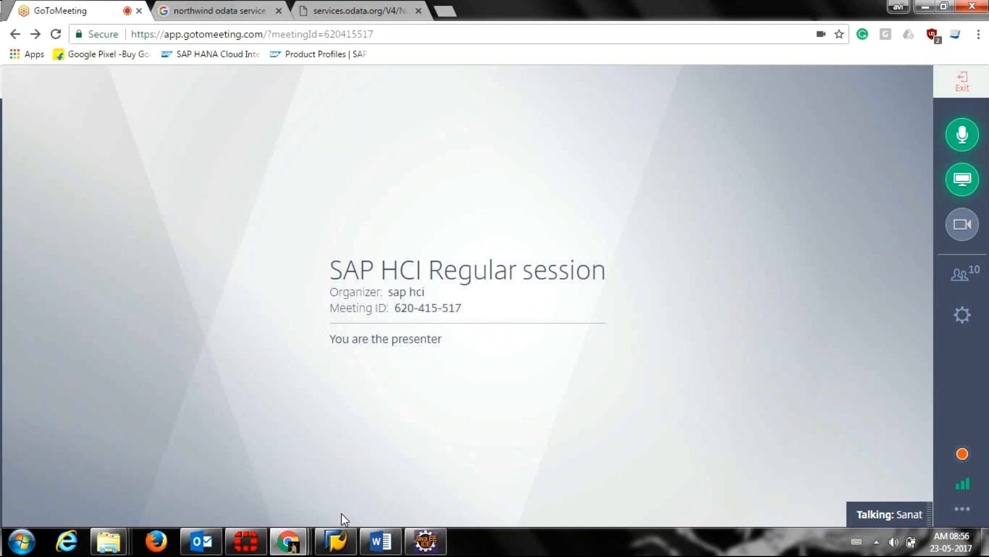
mouse_move(290, 547)
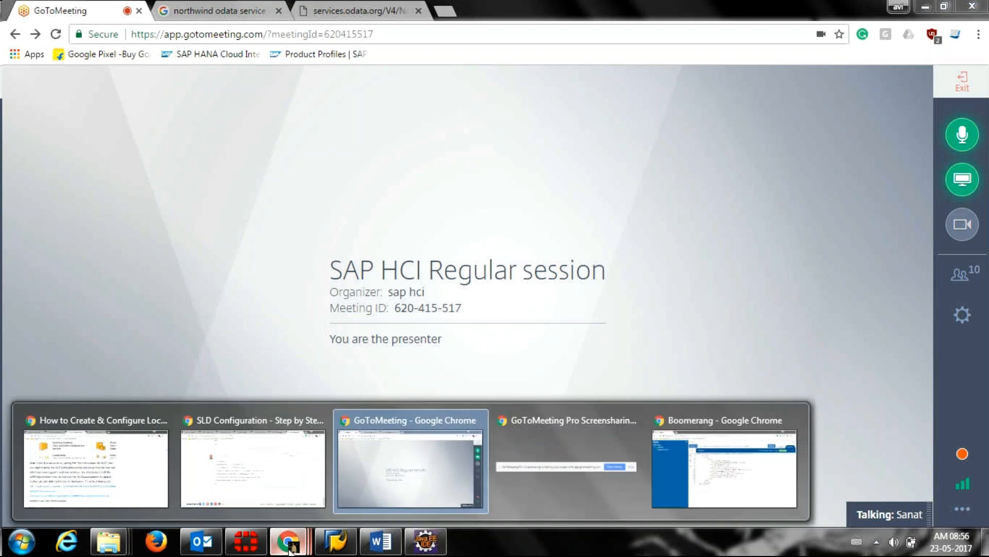
left_click(425, 541)
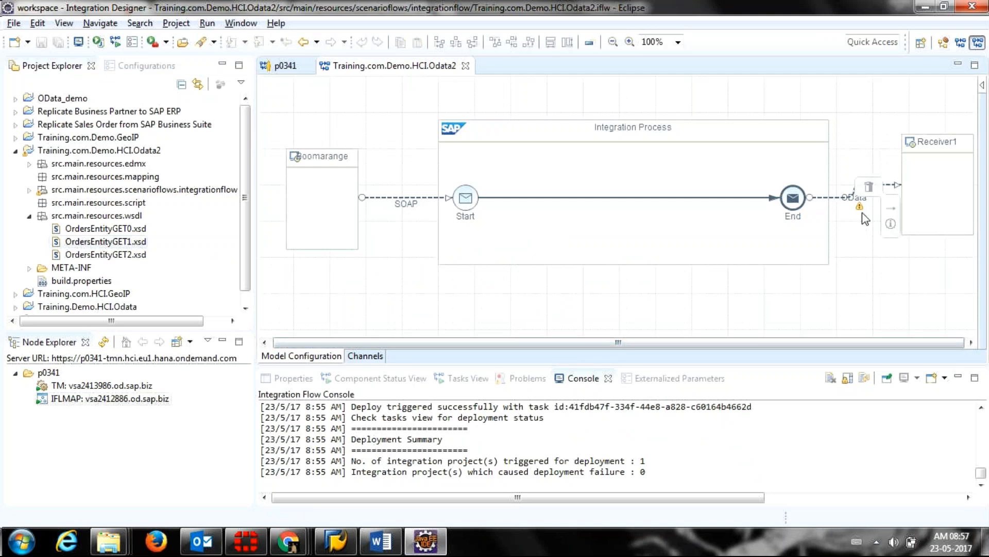
Rearrange the flow diagram by repositioning the Boomarange sender, the Integration Process pool and the Receiver1 participant closer together
left_click(923, 161)
left_click_drag(923, 162, 913, 156)
left_click_drag(639, 132, 597, 133)
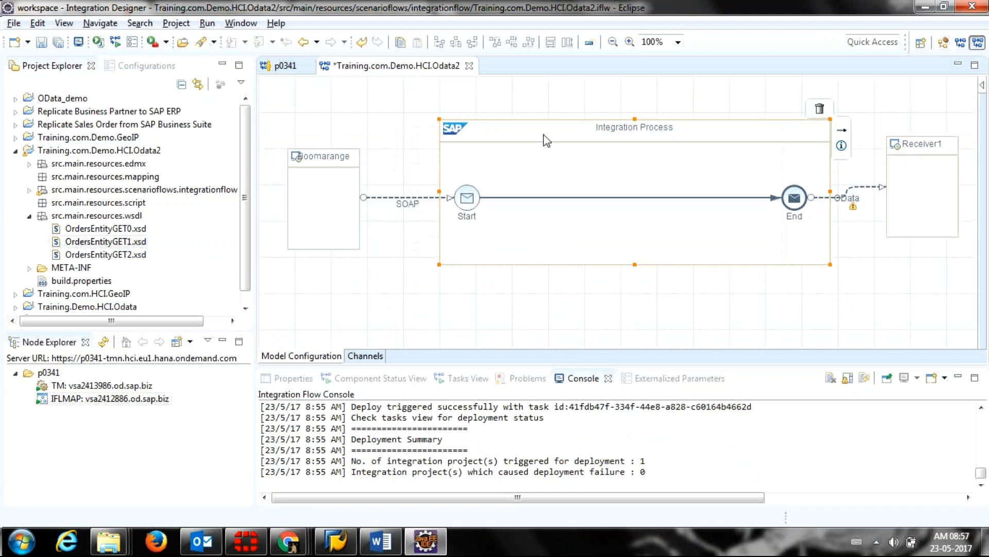
left_click(314, 157)
left_click_drag(308, 164, 296, 169)
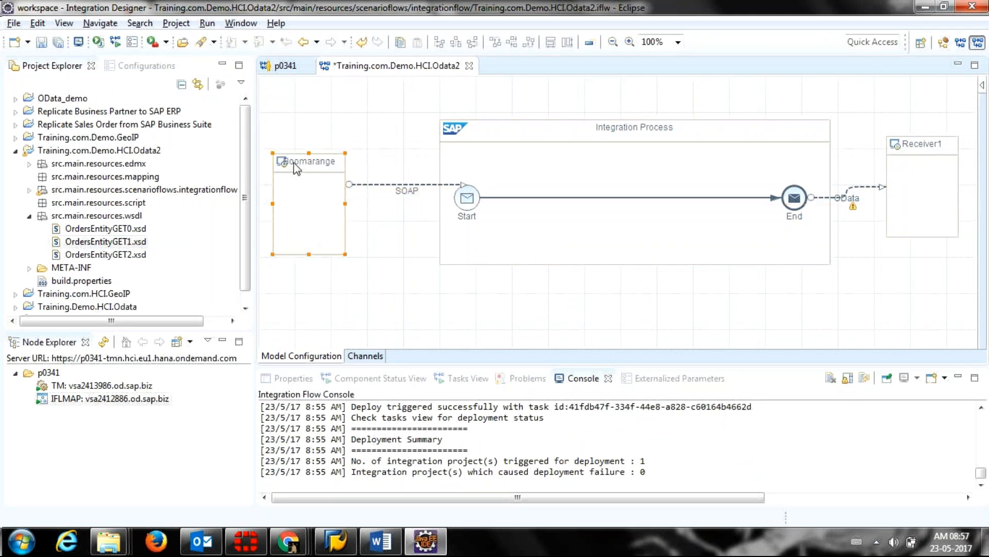
left_click(510, 155)
left_click_drag(530, 123, 507, 129)
left_click_drag(936, 146, 885, 165)
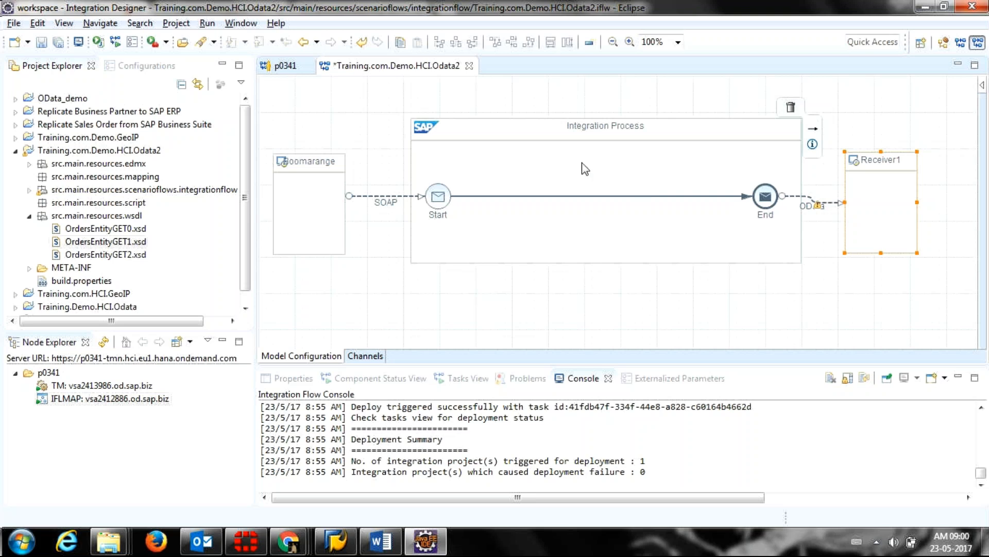
Save the Training.com.Demo.HCI.Odata2 integration flow and deploy it to tenant p0341
left_click(42, 43)
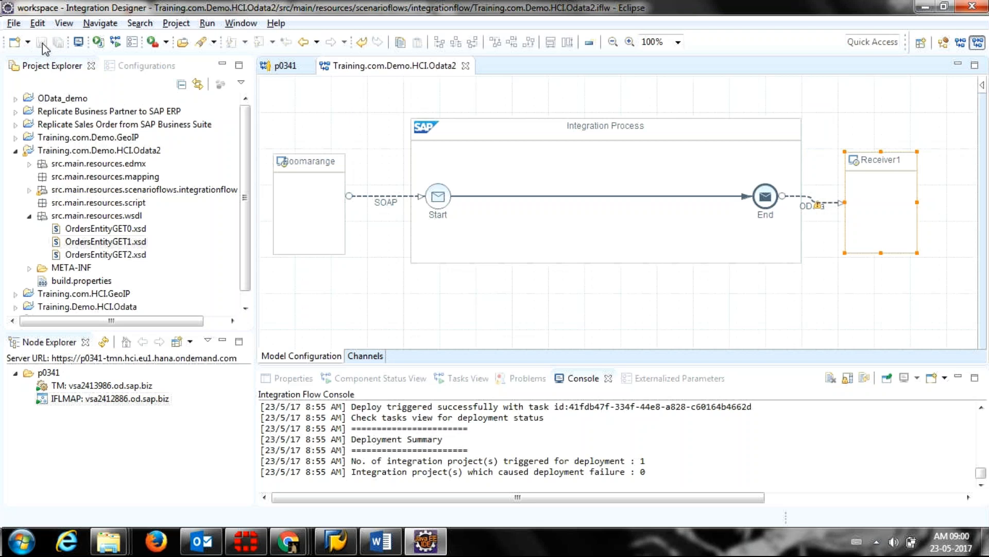
right_click(303, 116)
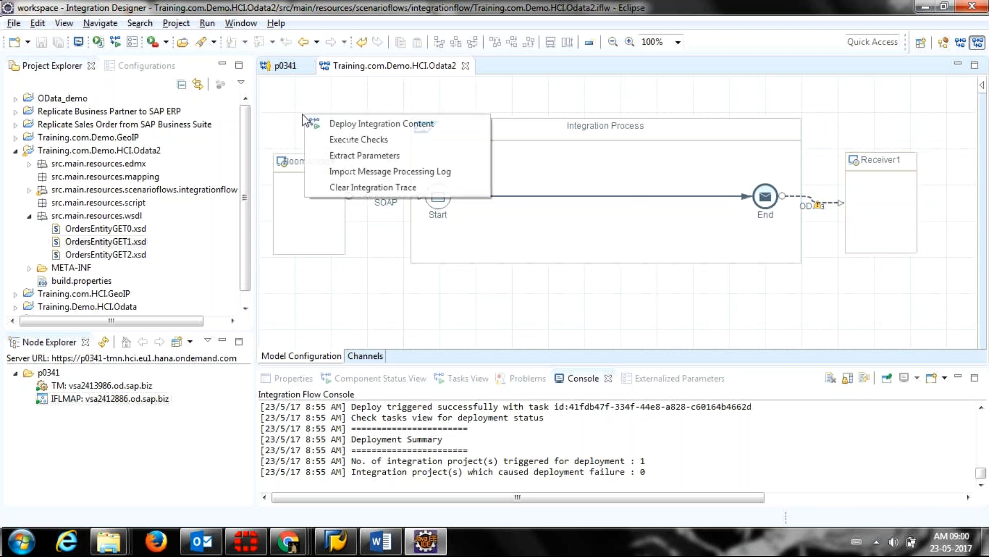
left_click(356, 125)
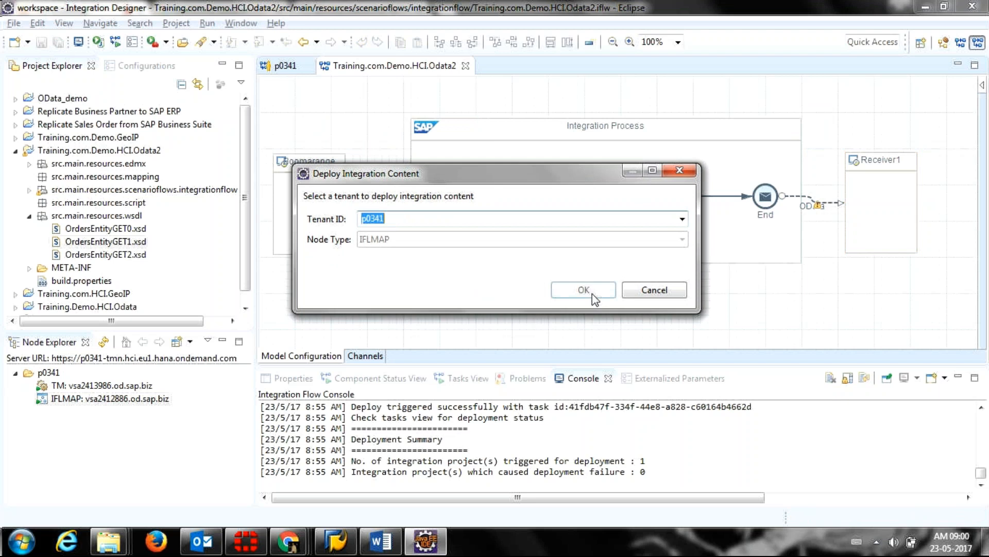
left_click(593, 291)
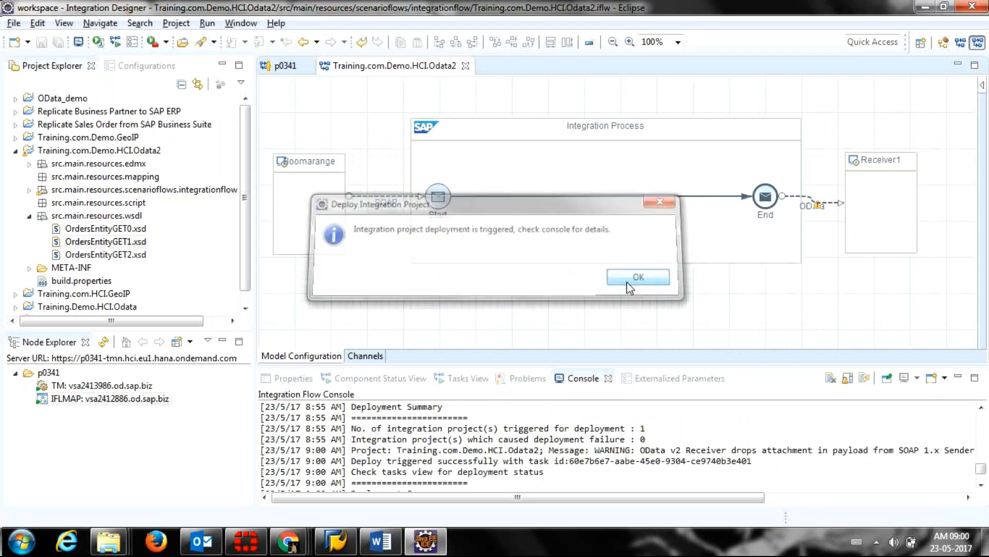
left_click(626, 280)
Add a Message Mapping step to the Integration Process between the Start and End events
left_click(982, 85)
left_click(917, 234)
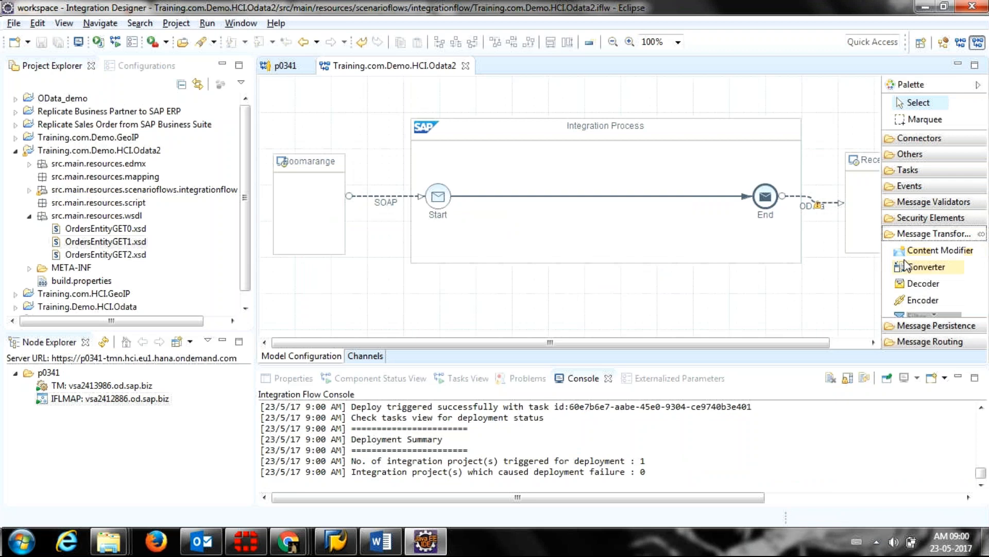
left_click(916, 314)
left_click(926, 313)
left_click(926, 313)
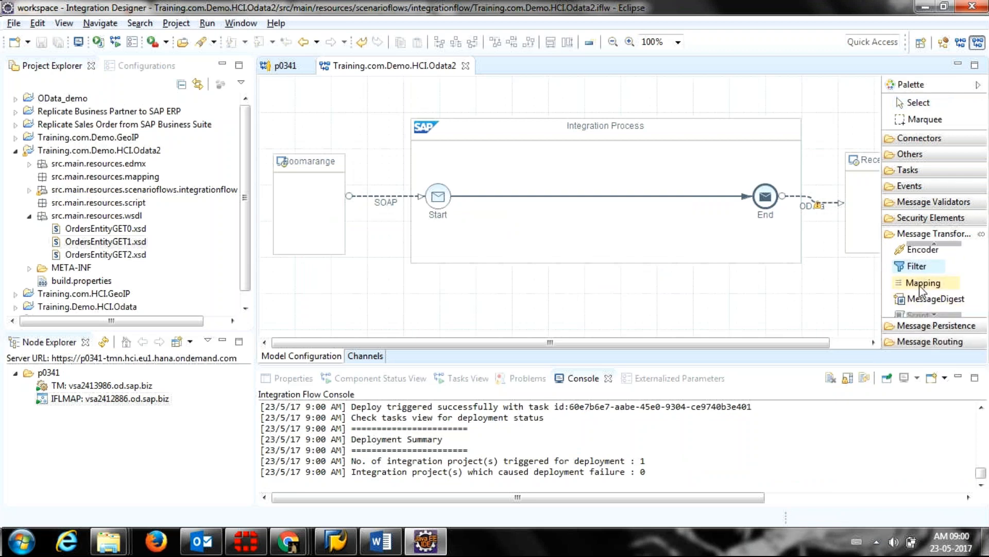
left_click(573, 197)
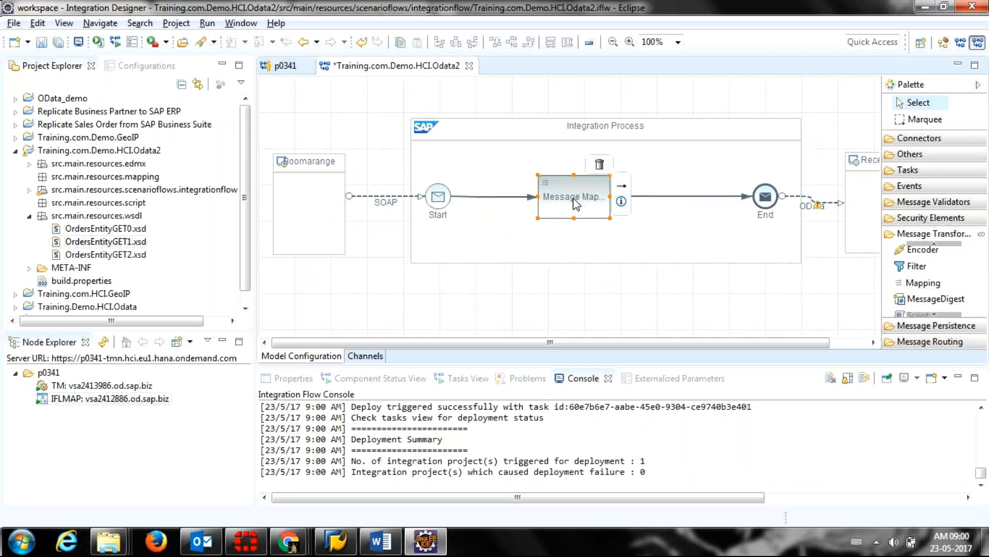
Start creating a new message mapping for the added mapping step and name it test
right_click(576, 204)
left_click(593, 222)
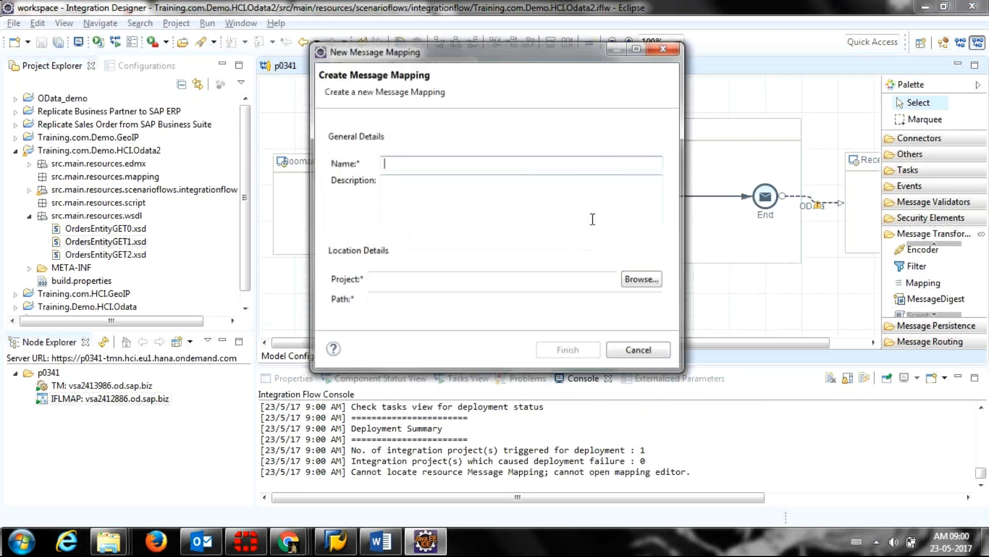
type("test")
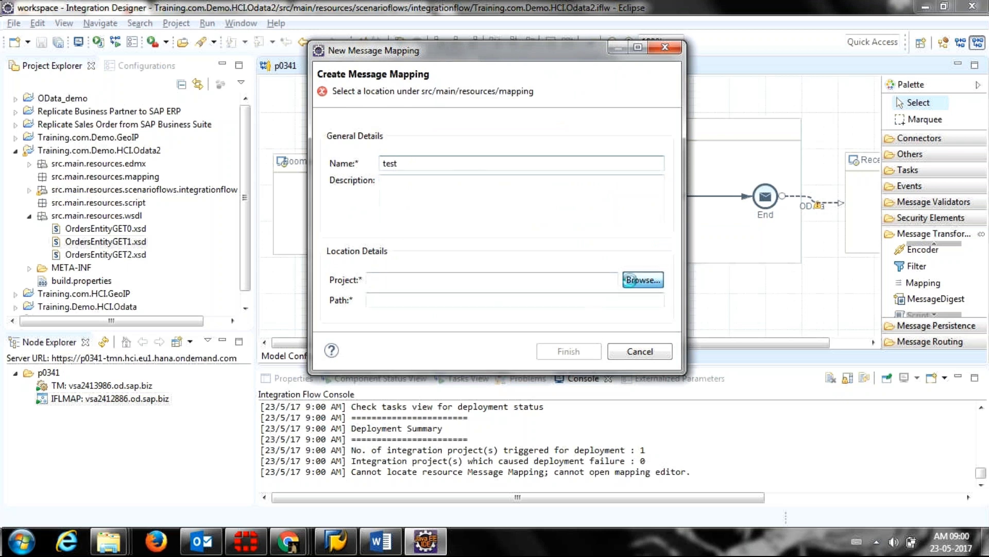
Set the new mapping's location to src/main in the Training.com.Demo.HCI.Odata2 project
left_click(631, 280)
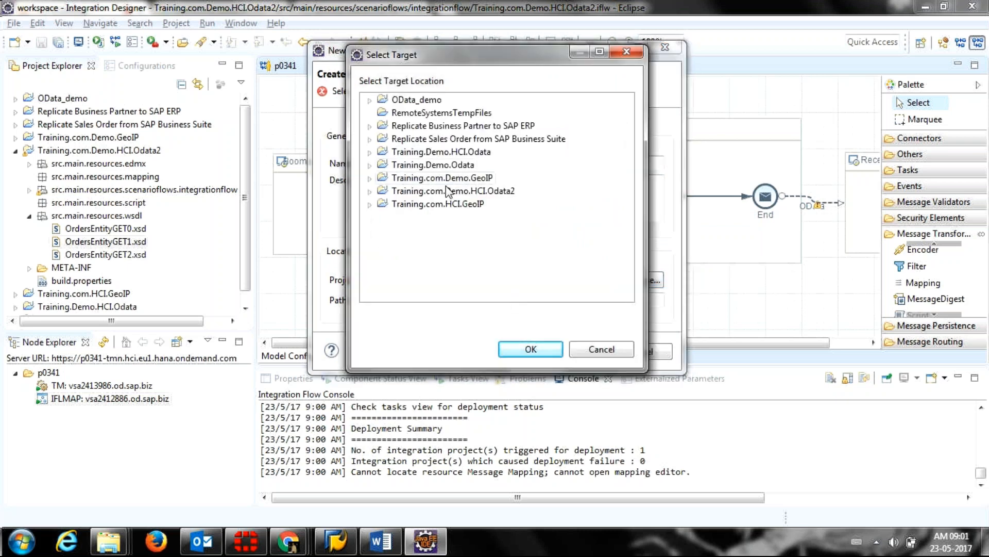
left_click(448, 191)
left_click(369, 191)
left_click(383, 231)
left_click(412, 243)
left_click(546, 347)
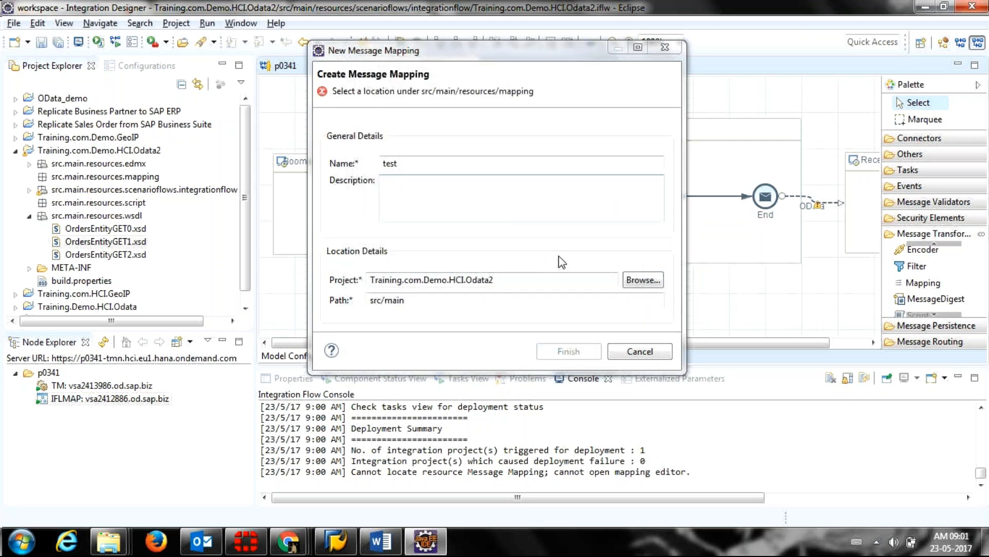
Set the mapping's location to src/main/resources/mapping in Training.com.Demo.HCI.Odata2 and create the mapping
left_click(640, 288)
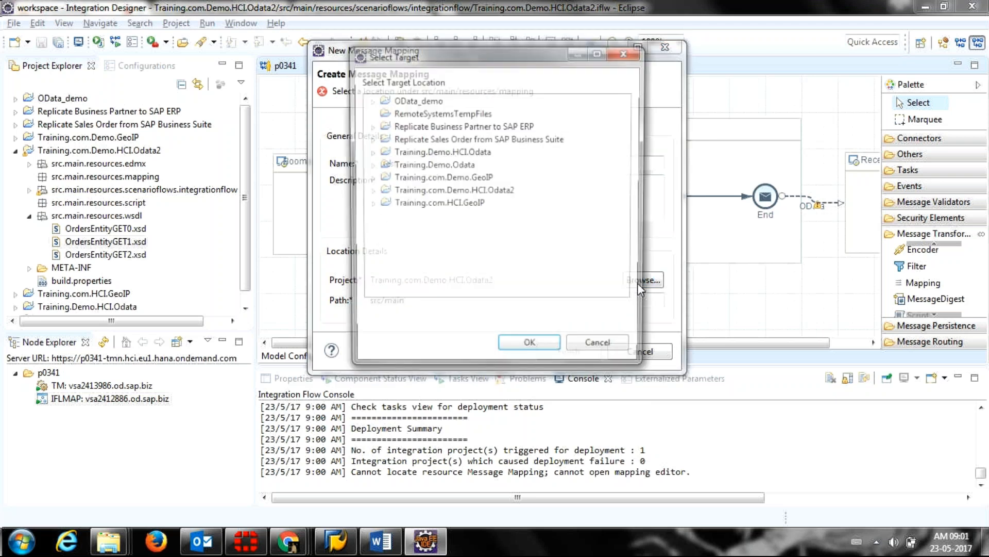
left_click(369, 191)
left_click(384, 230)
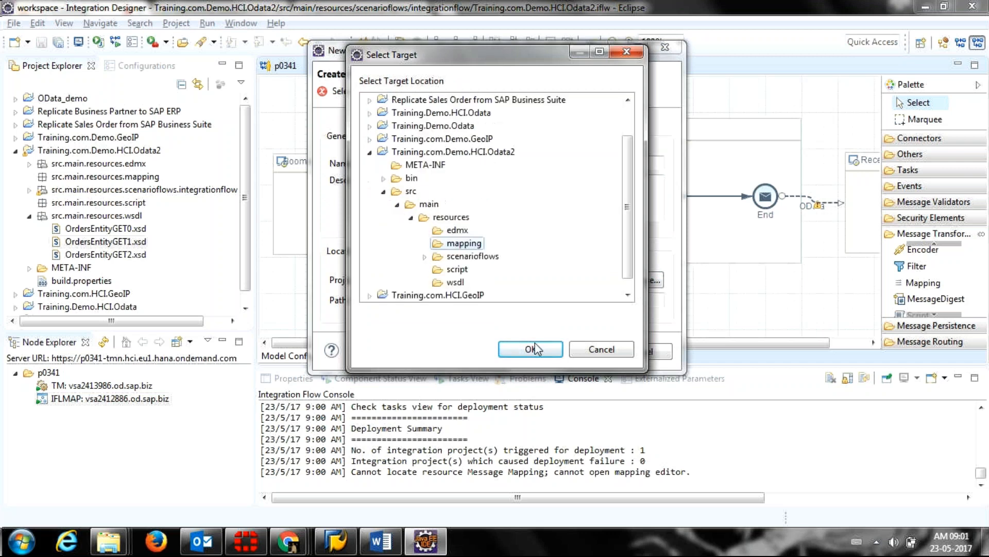
left_click(531, 349)
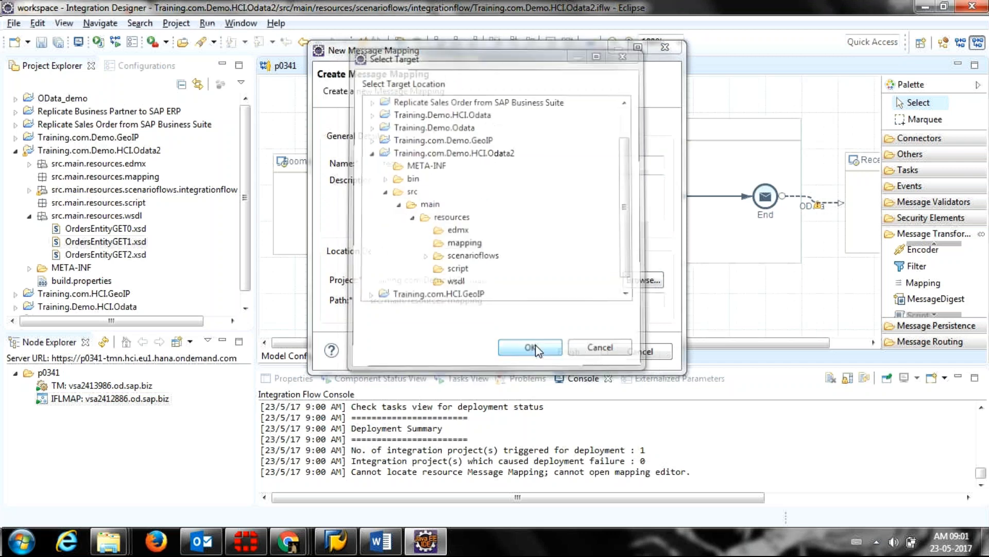
left_click(572, 351)
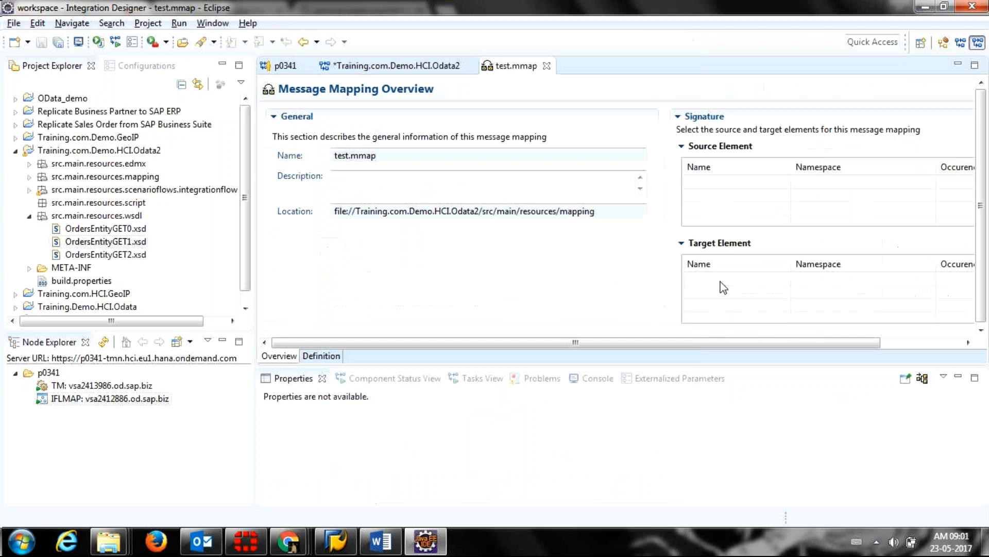
Add OrdersEntityGET0.xsd as the source element and OrdersEntityGET2.xsd as the target element of the test mapping
left_click(929, 170)
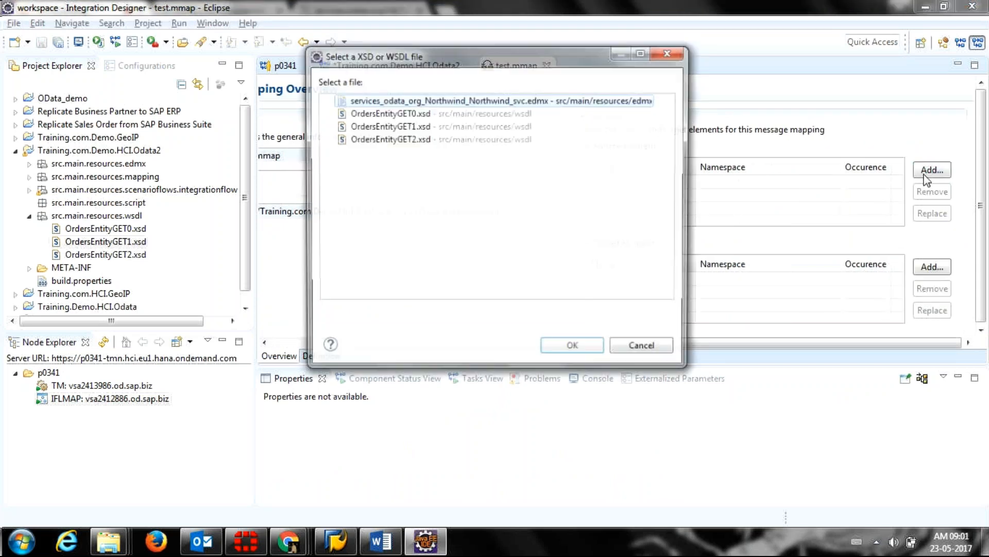
left_click(499, 114)
double_click(499, 116)
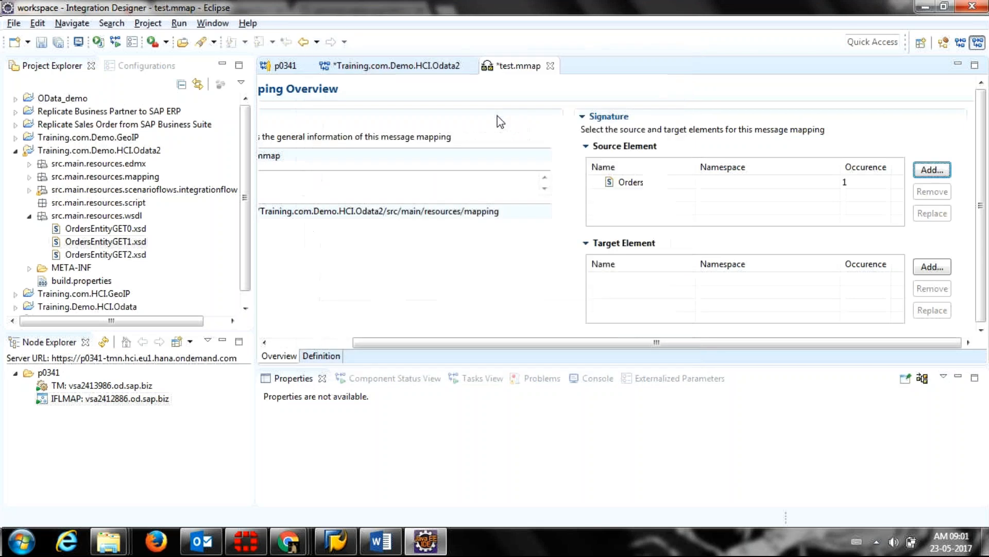
left_click(931, 269)
left_click(510, 141)
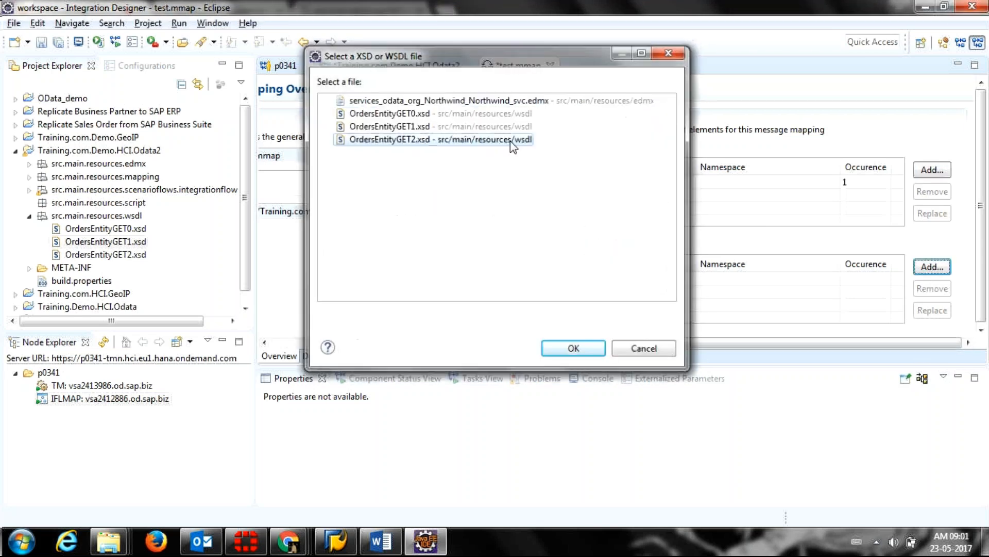
double_click(510, 140)
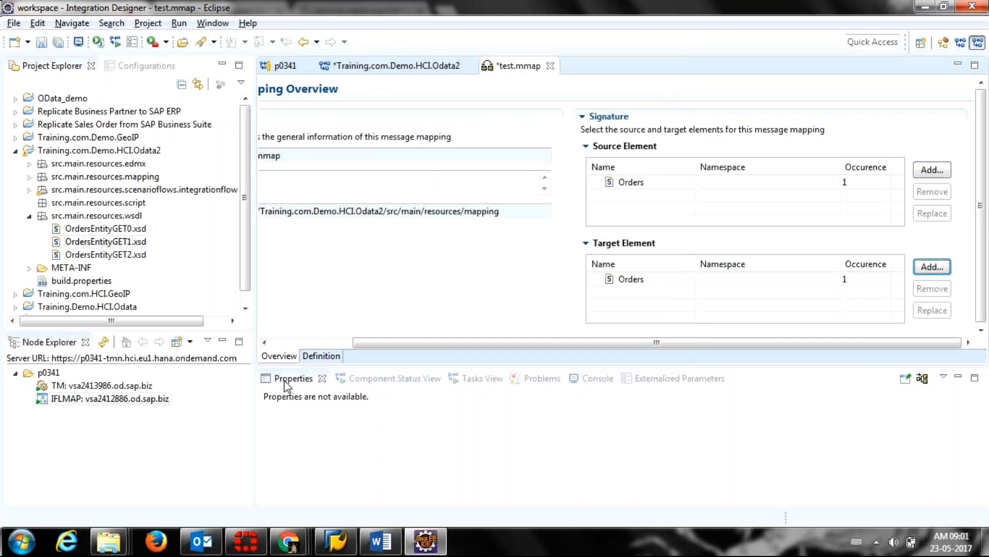
Open the mapping definition and expand the Order nodes to examine the source and target fields
left_click(316, 358)
left_click(273, 144)
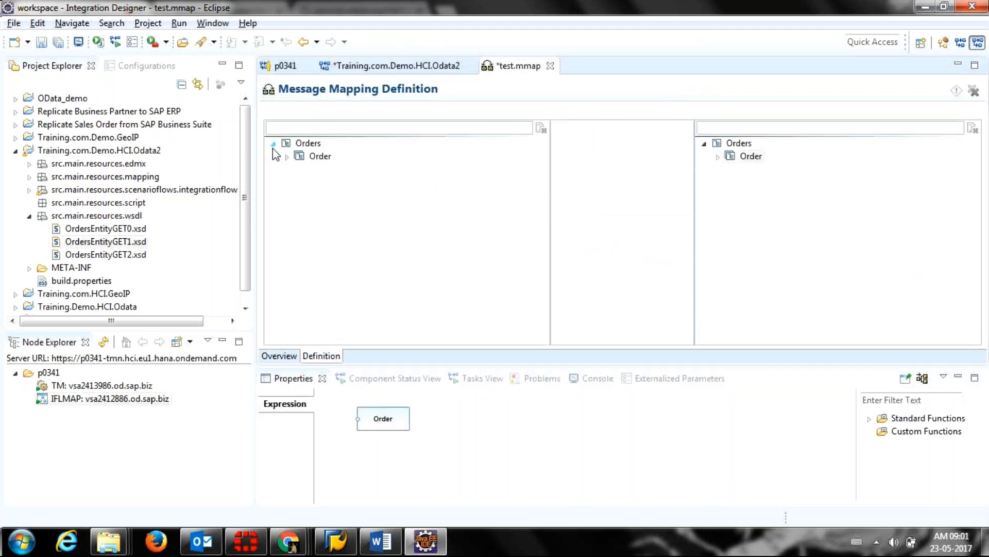
left_click(718, 157)
left_click(287, 157)
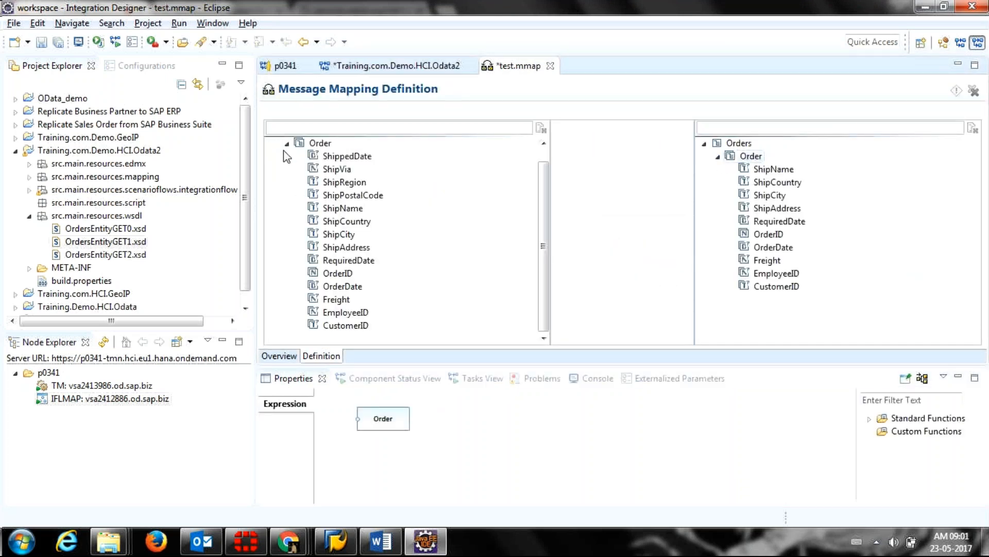
scroll(330, 248, "down", 1)
left_click_drag(543, 227, 549, 174)
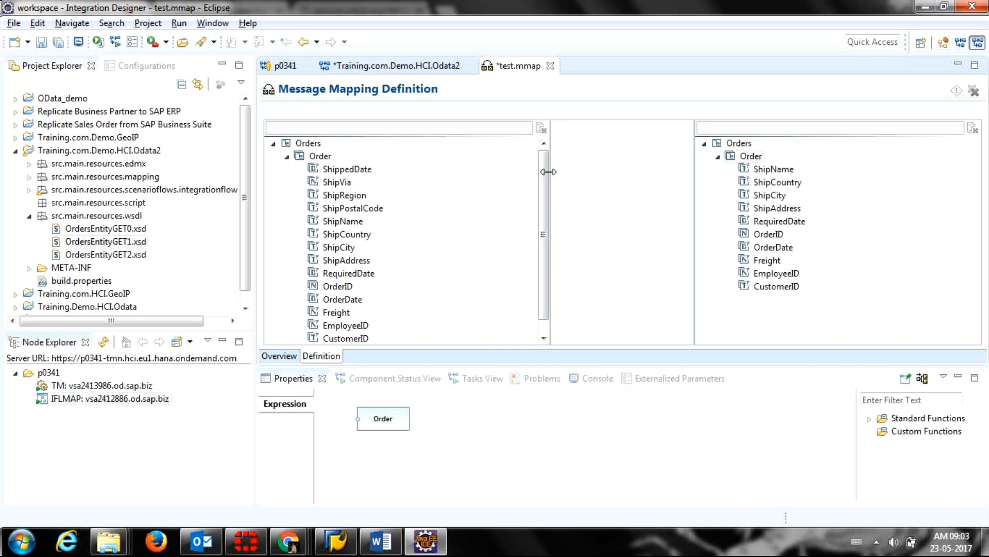
left_click_drag(539, 188, 530, 168)
left_click(287, 156)
left_click(287, 156)
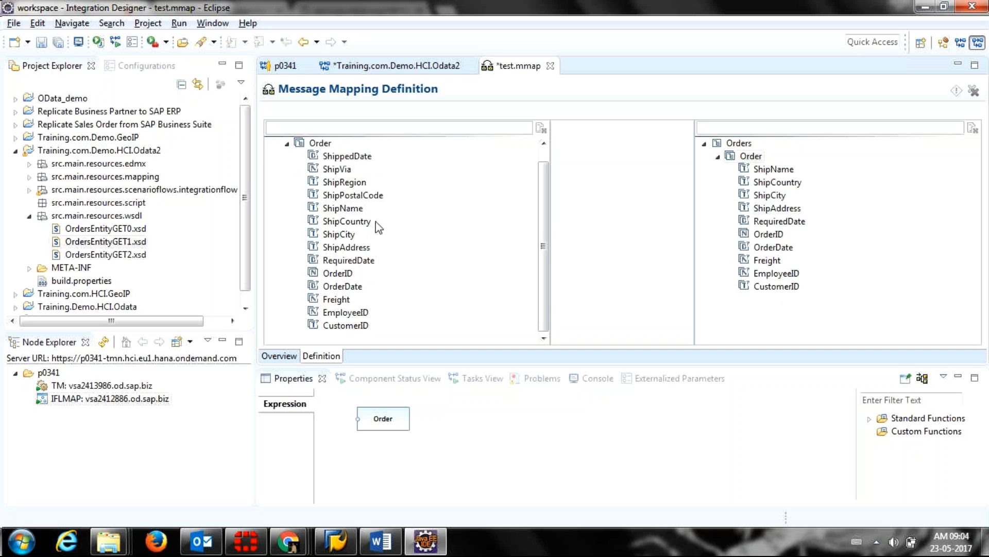
Close the test.mmap message mapping without saving its changes
left_click(551, 66)
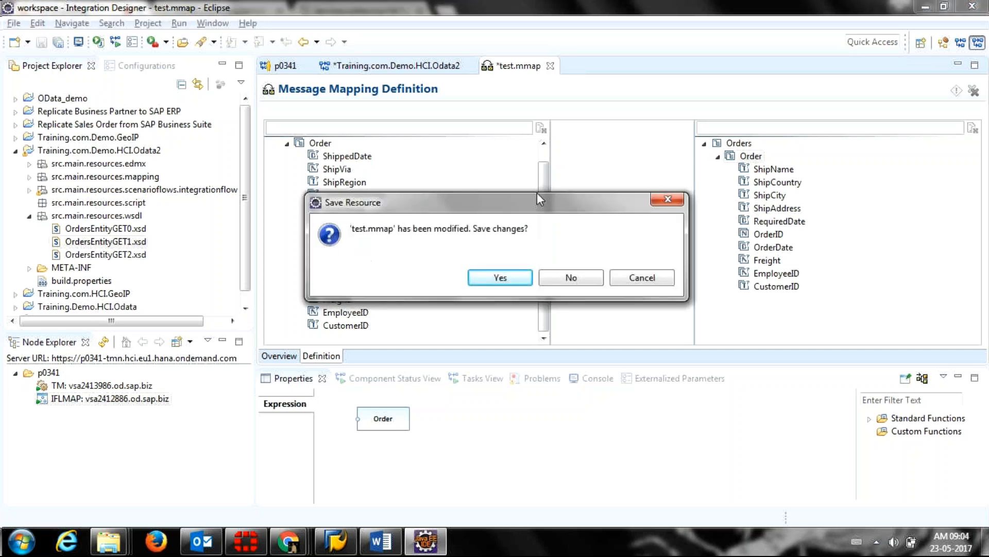
left_click(562, 281)
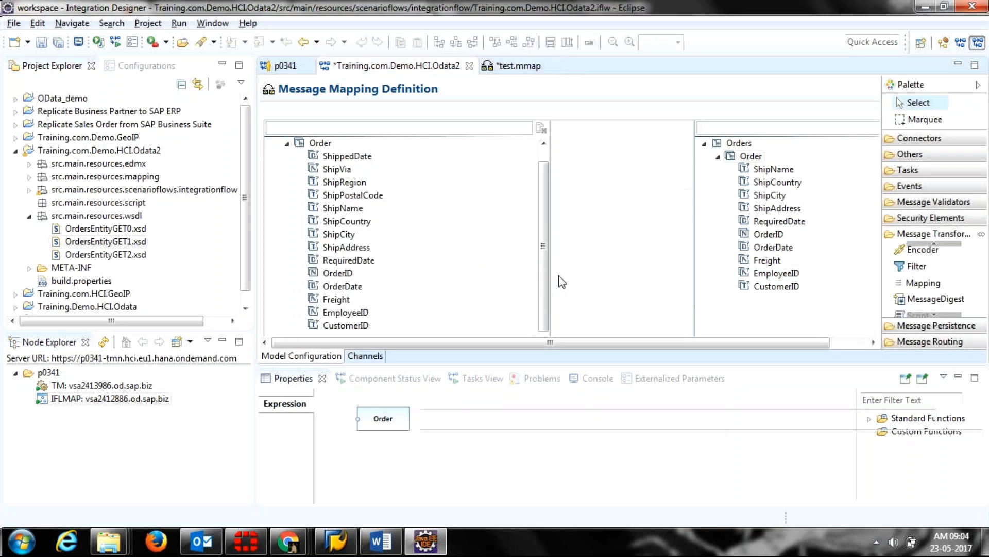
Delete the Message Mapping step between Start and End in the Integration Process of Training.com.Demo.HCI.Odata2
left_click(562, 203)
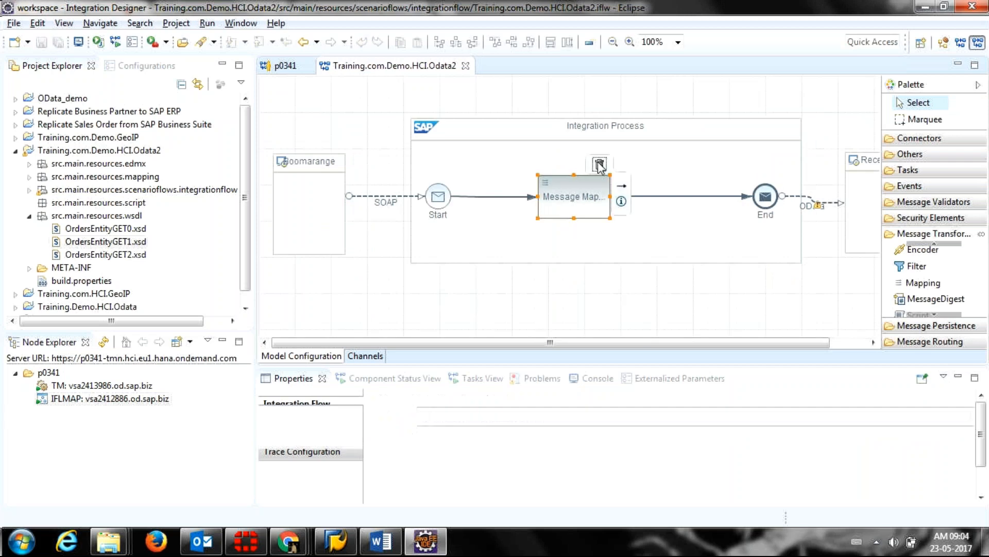
key("Delete")
left_click_drag(553, 179, 551, 197)
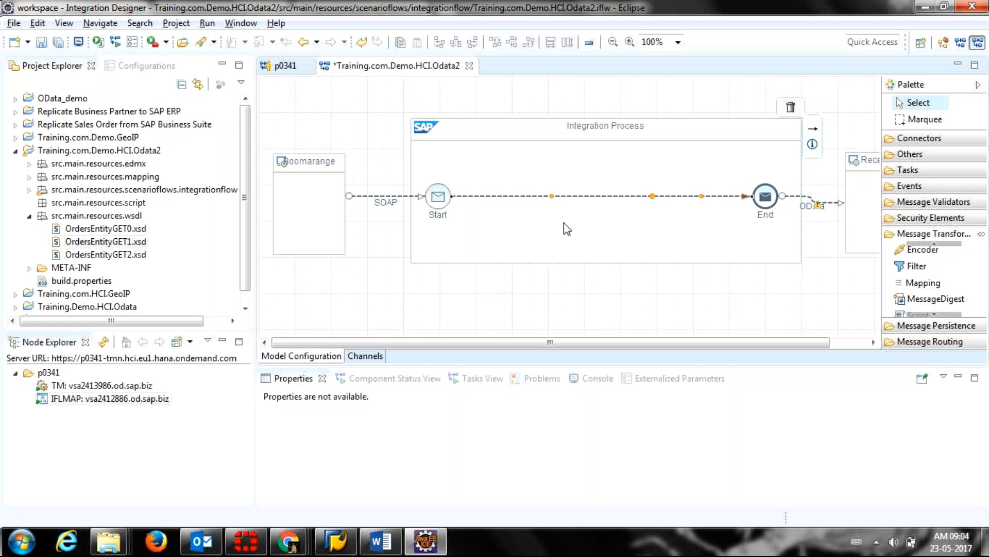
left_click_drag(588, 344, 648, 368)
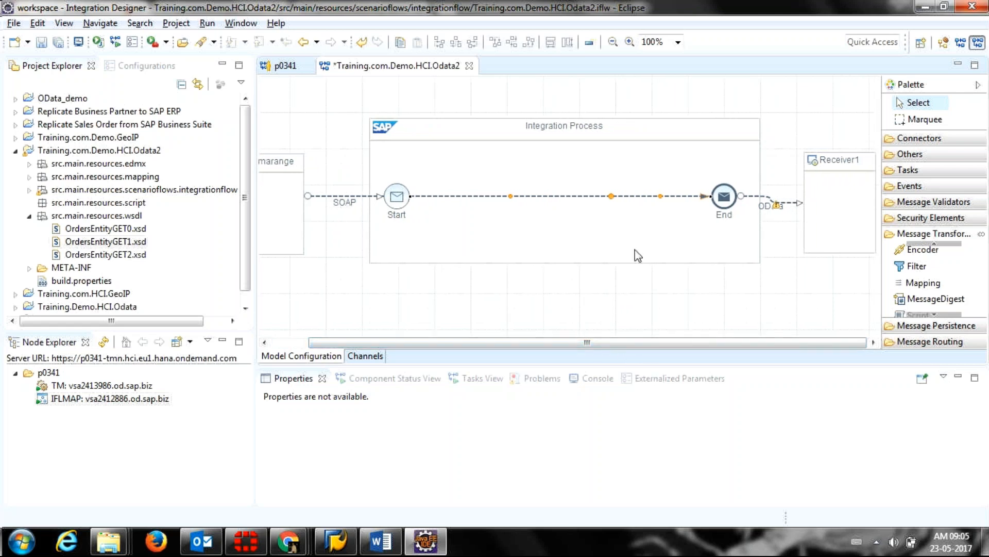
left_click(977, 85)
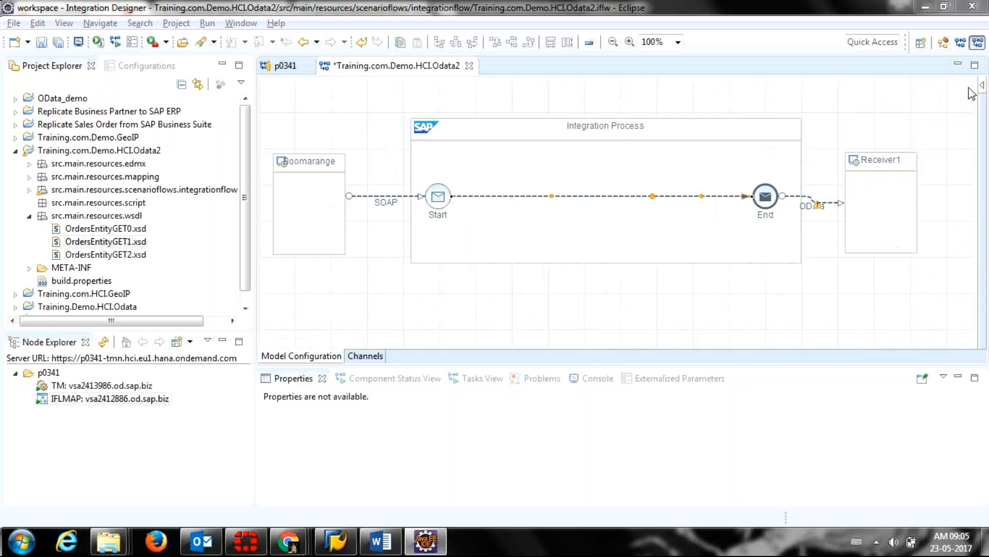
Switch to the GoToMeeting session, view its attendee list, and return to Eclipse
key("alt+Tab")
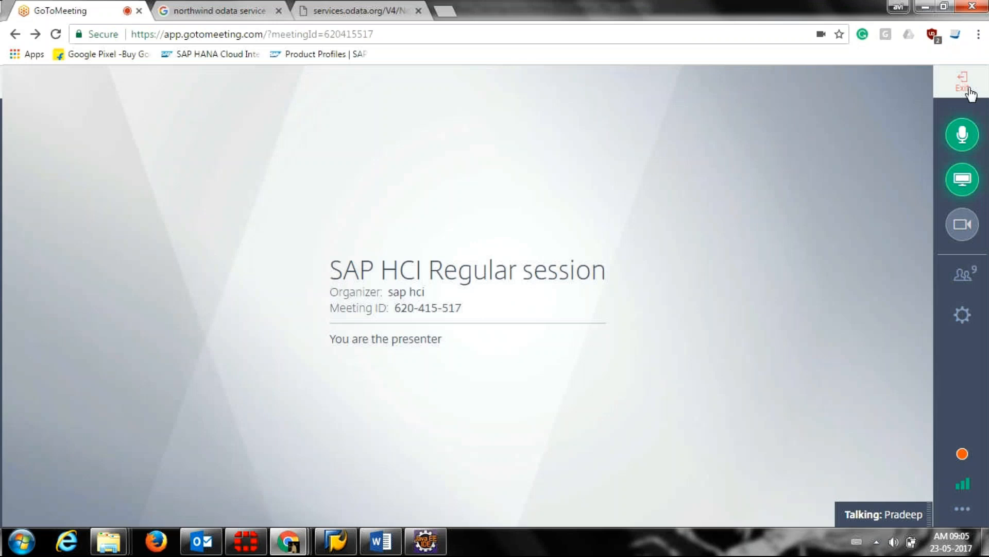
left_click(962, 280)
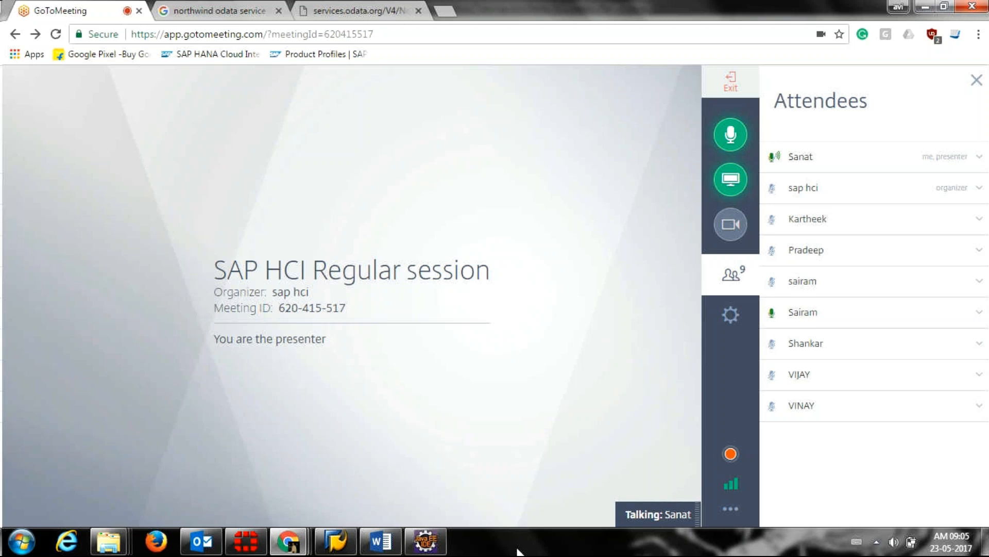
left_click(426, 547)
Open the Boomarange SOAP sender channel and examine its address, service definition options and client certificate authorization
left_click(390, 203)
double_click(389, 202)
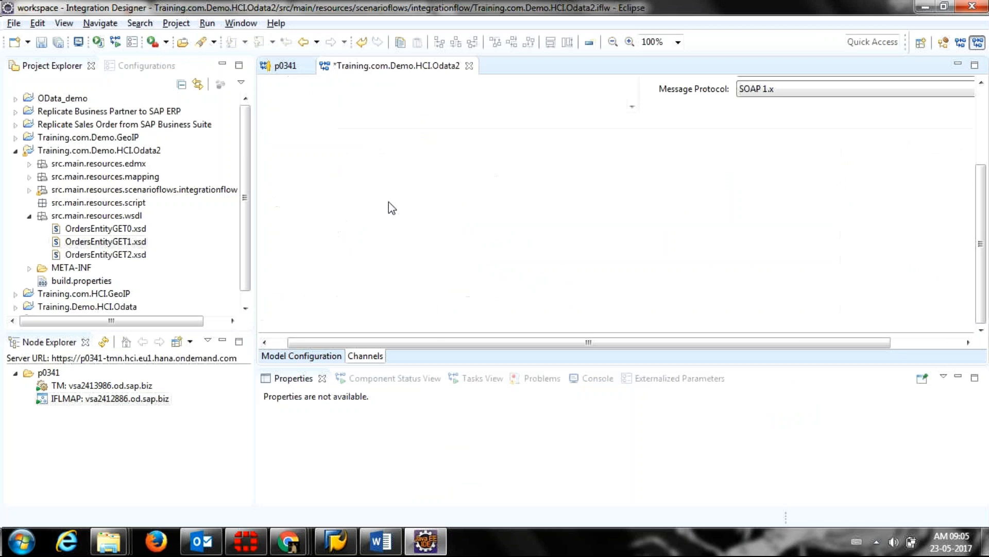
scroll(980, 110, "up", 3)
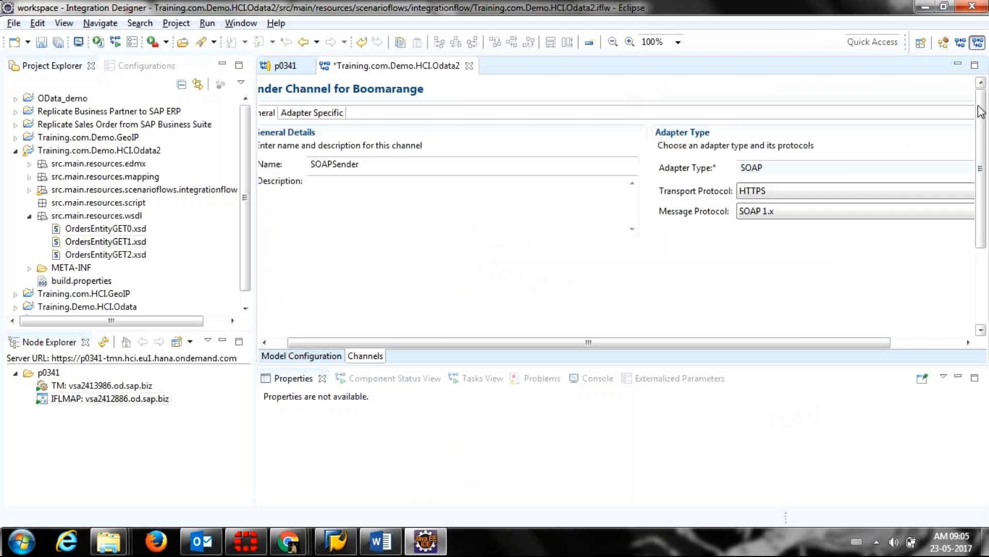
left_click(330, 114)
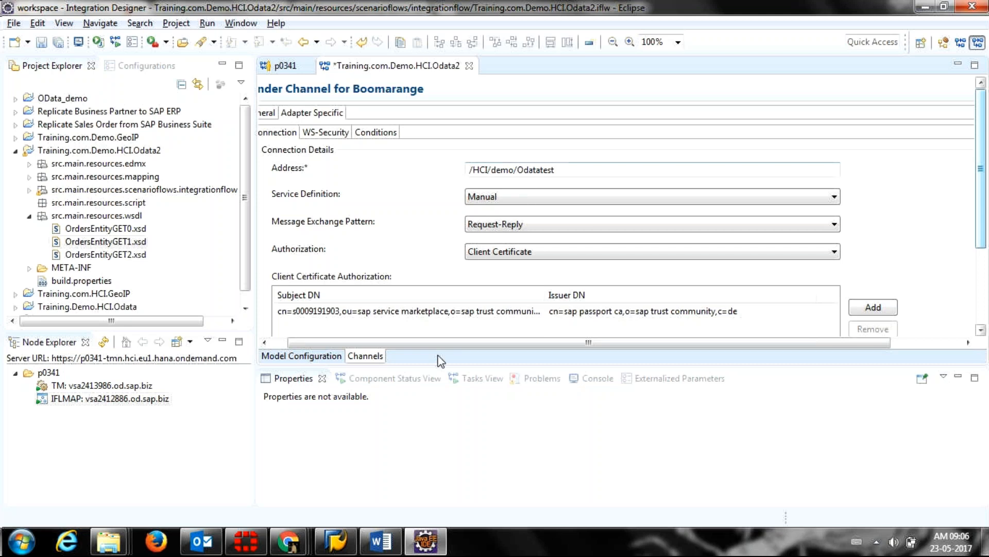
left_click_drag(443, 342, 414, 350)
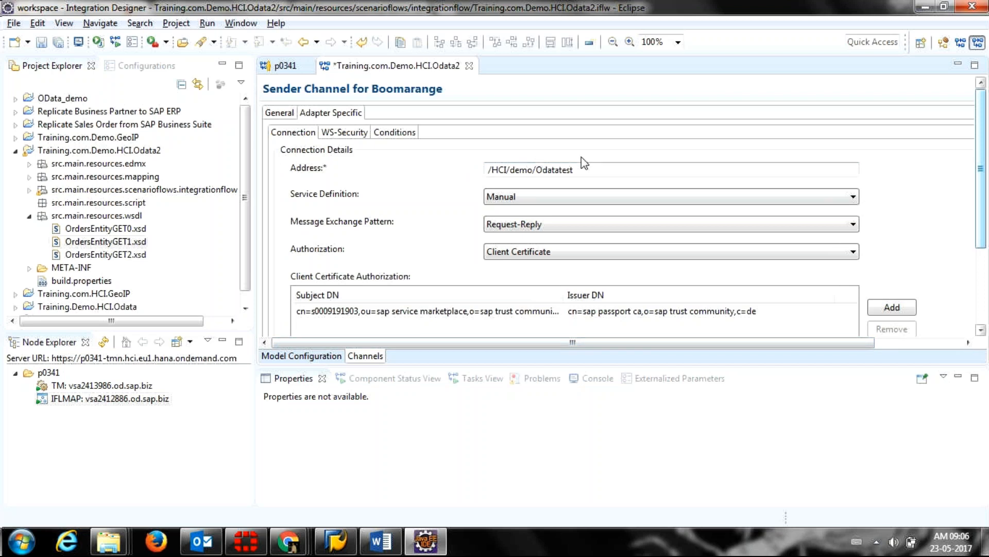
left_click_drag(586, 169, 480, 181)
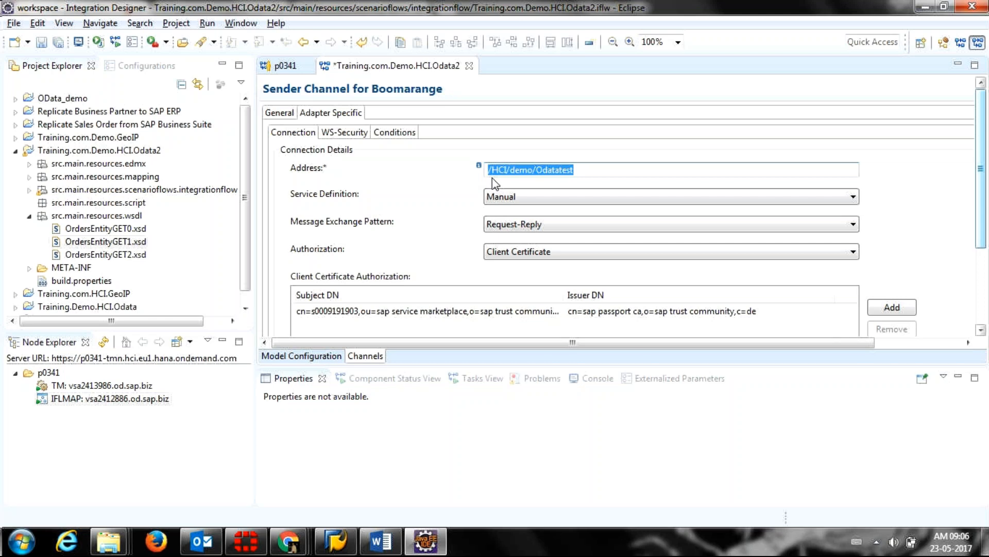
left_click(508, 196)
left_click(510, 198)
left_click(508, 197)
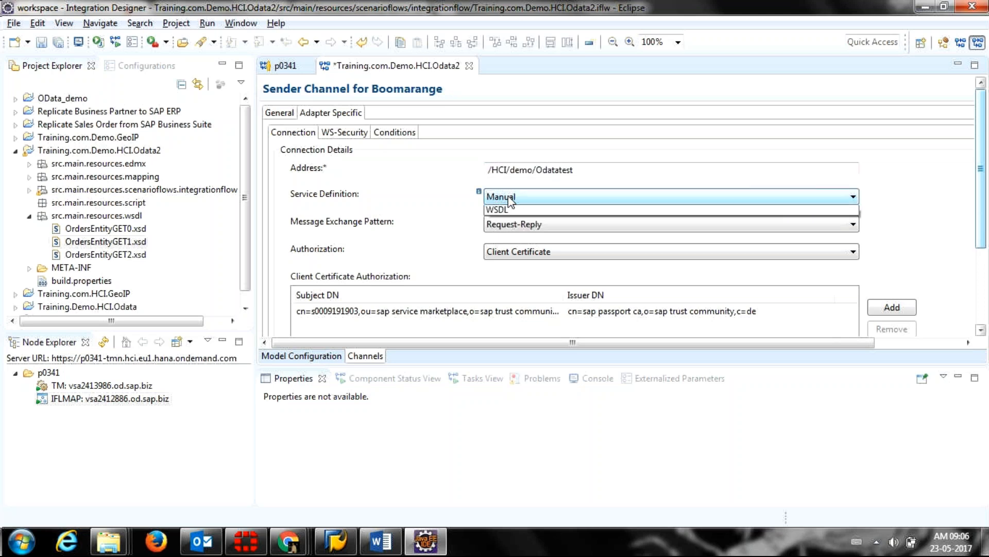
left_click(508, 196)
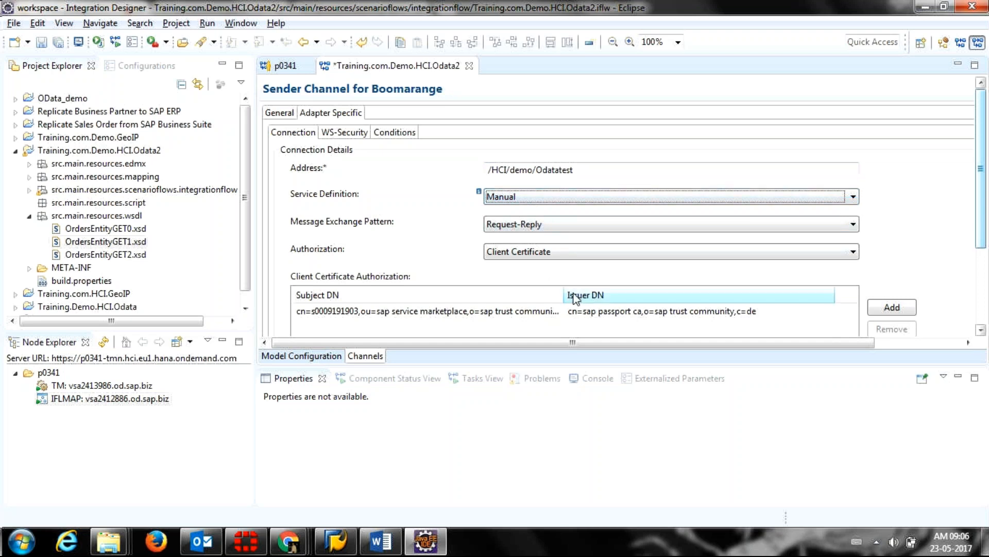
left_click(534, 310)
left_click(529, 309)
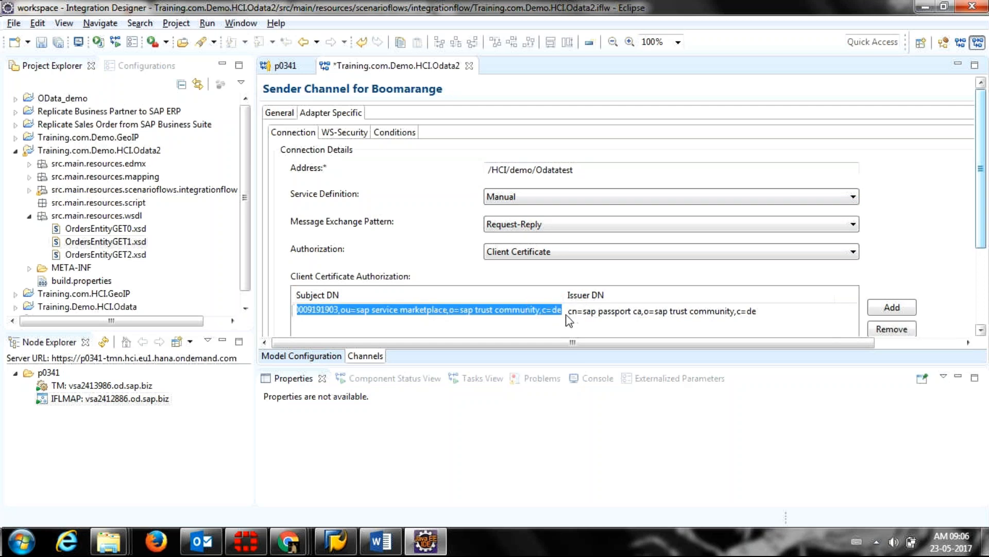
Open the Receiver1 OData channel and examine its service address, proxy, operation, resource path and query options
left_click(303, 360)
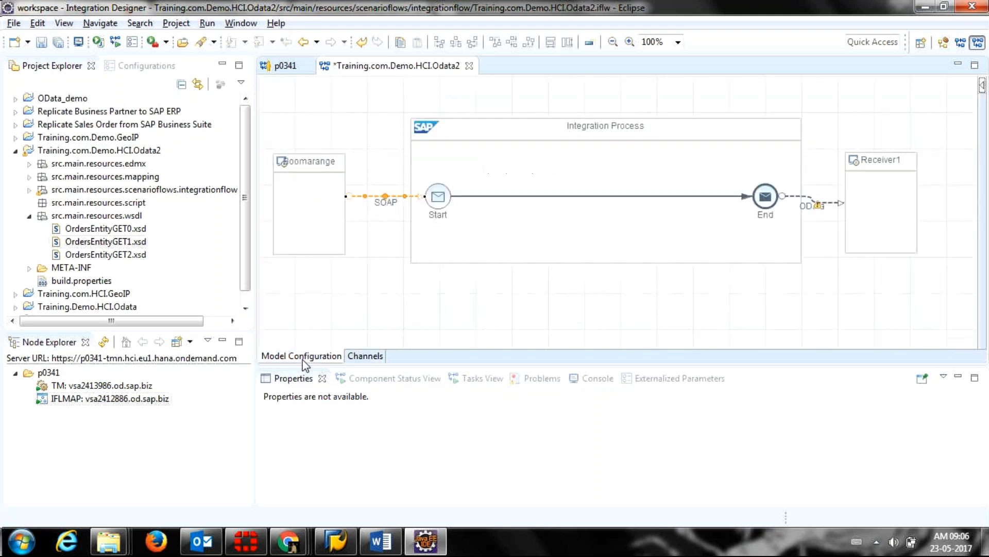
double_click(819, 206)
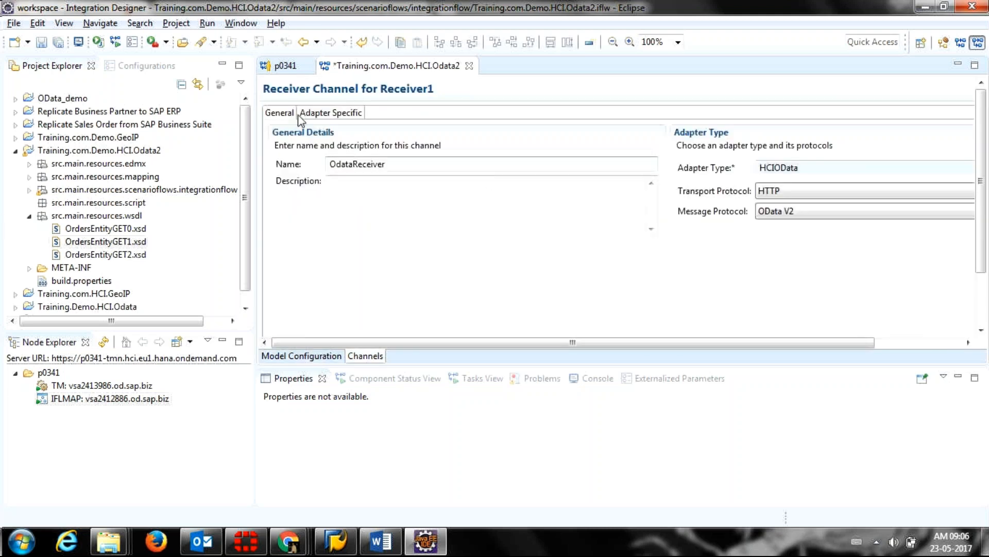
left_click(320, 113)
left_click(710, 171)
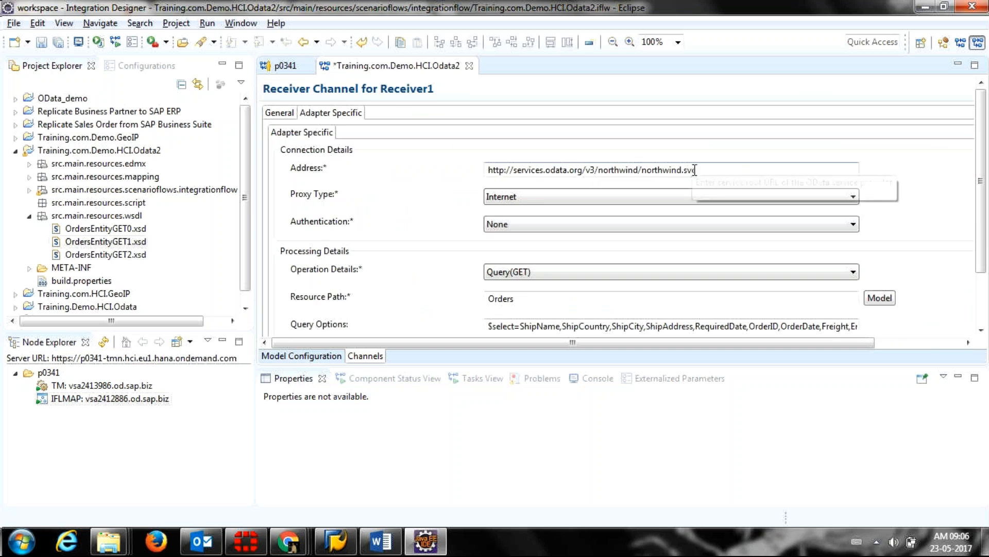
left_click_drag(710, 172, 484, 189)
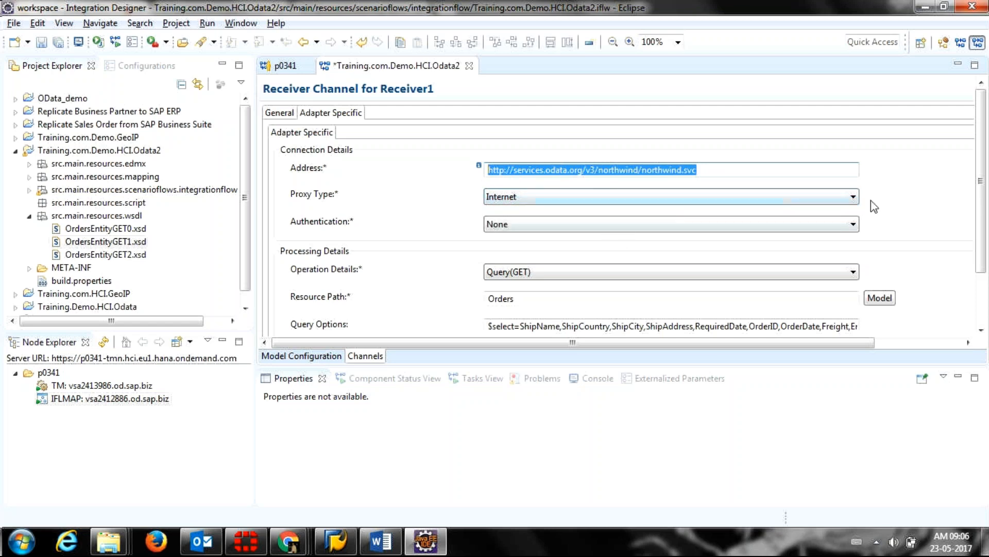
left_click_drag(982, 226, 964, 274)
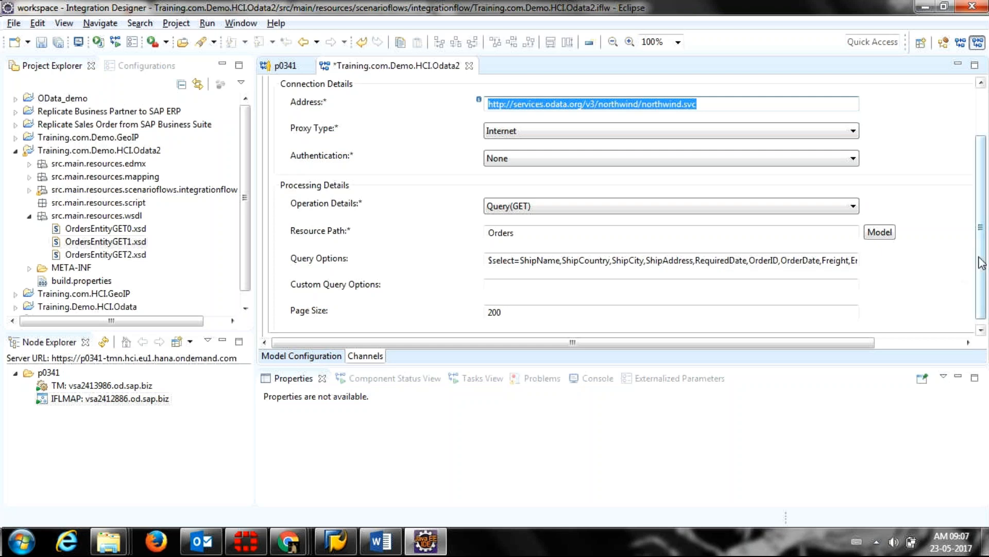
scroll(981, 258, "up", 3)
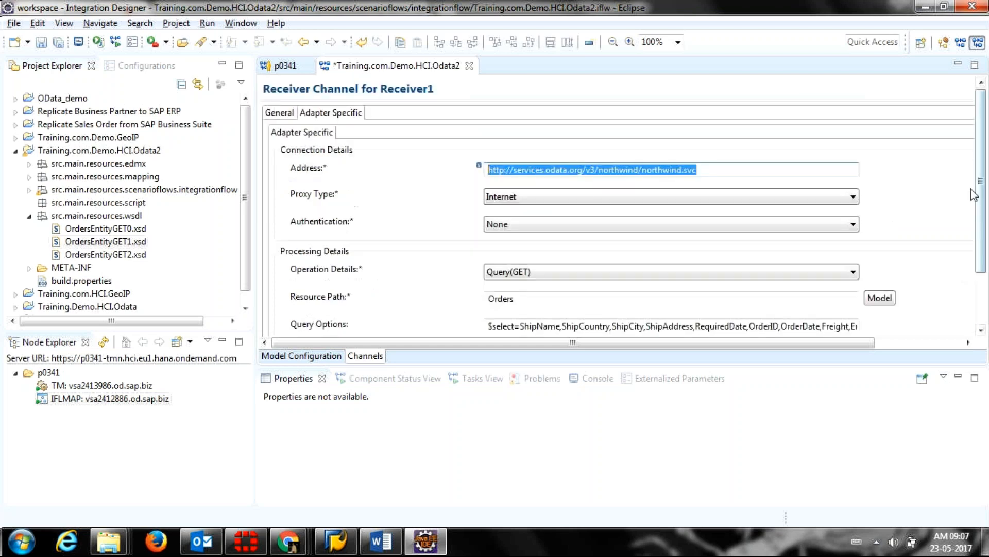
left_click(719, 164)
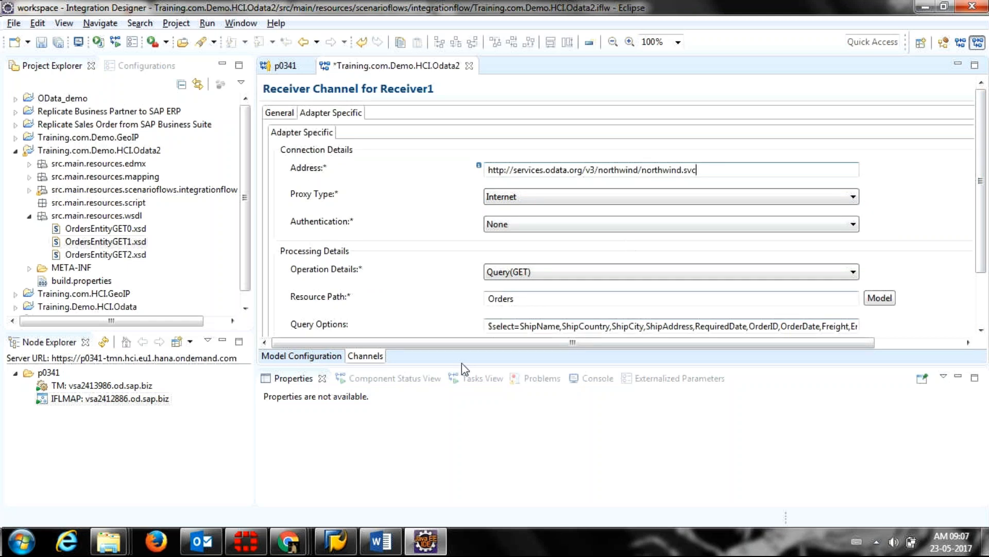
Reopen the Boomarange sender channel and change its adapter type to IDOC
left_click(339, 361)
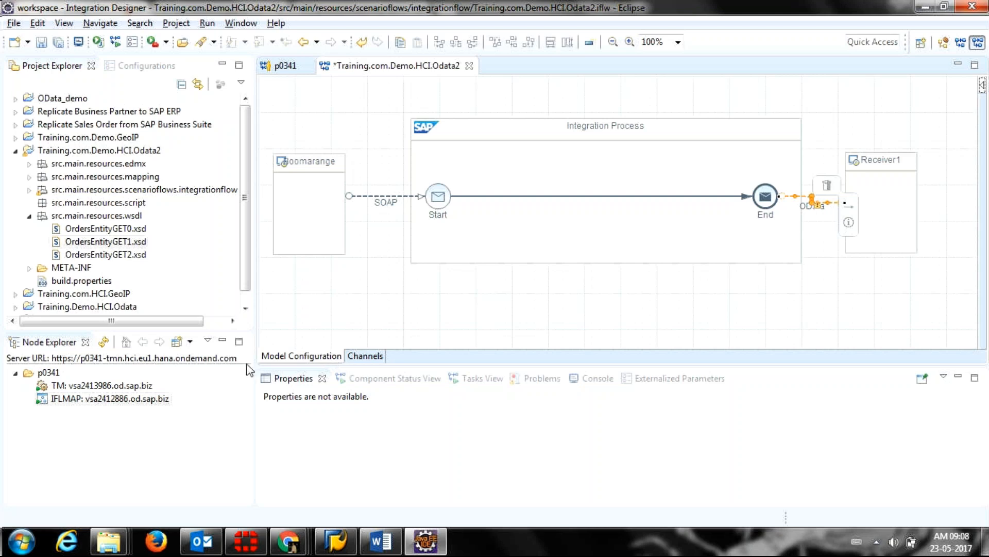
double_click(384, 205)
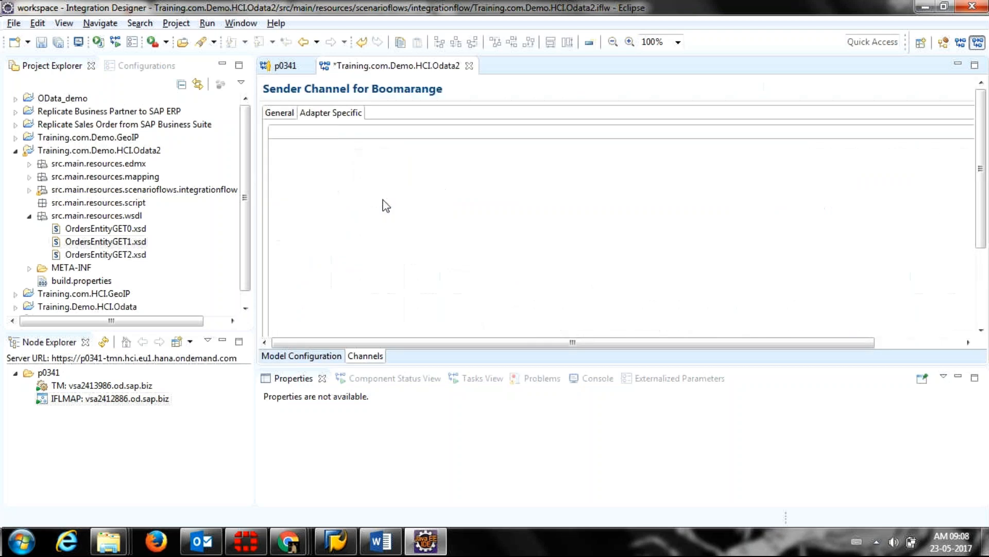
left_click(332, 115)
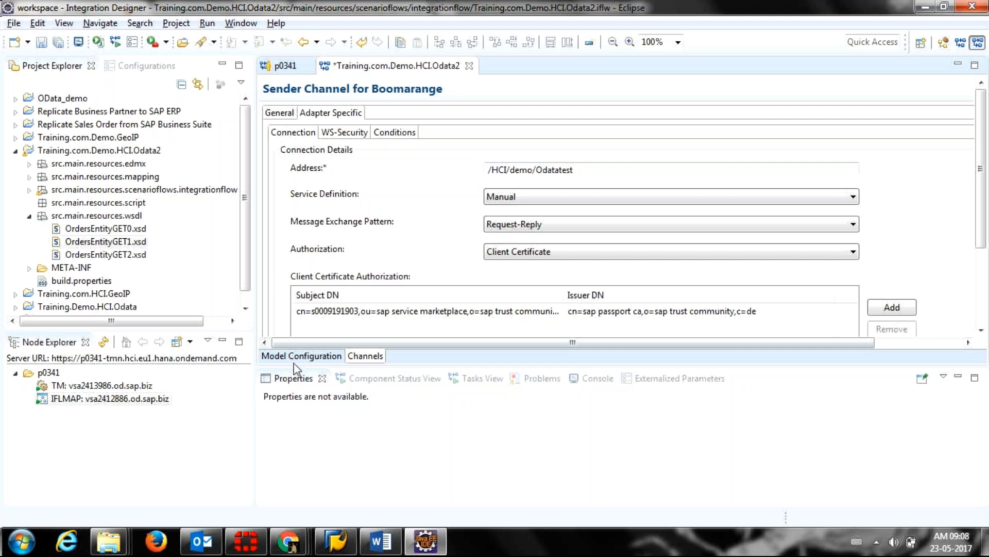
left_click(316, 362)
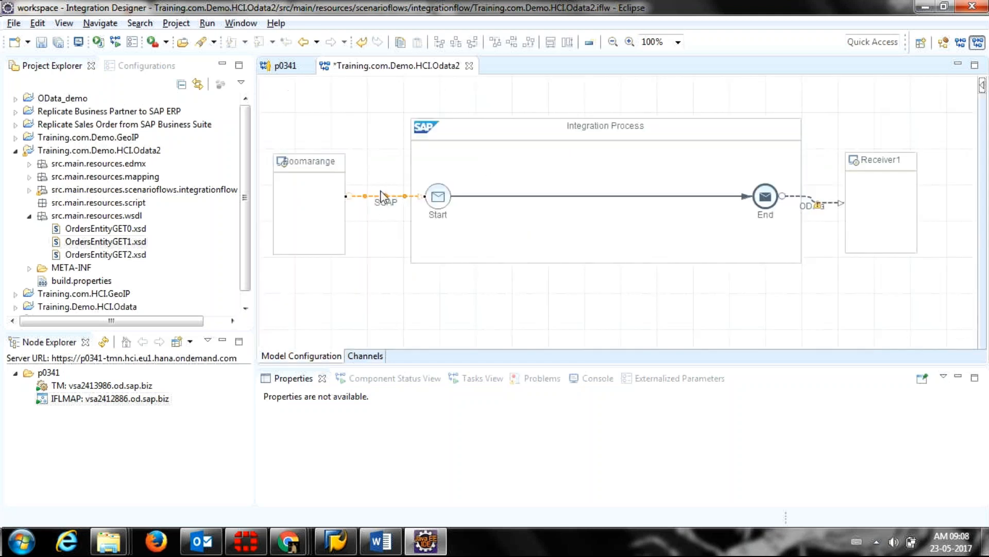
double_click(380, 194)
left_click(281, 113)
left_click(942, 342)
left_click(917, 166)
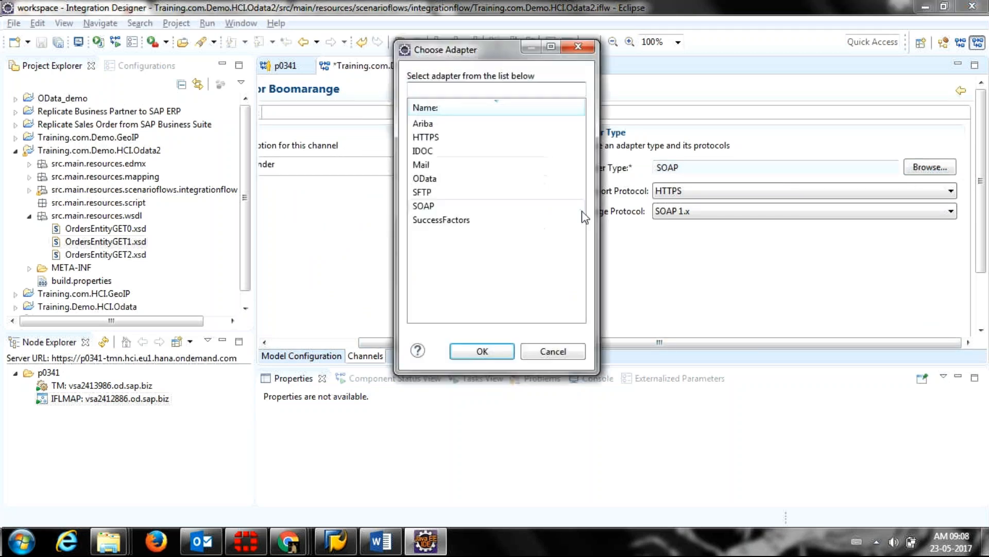
double_click(492, 154)
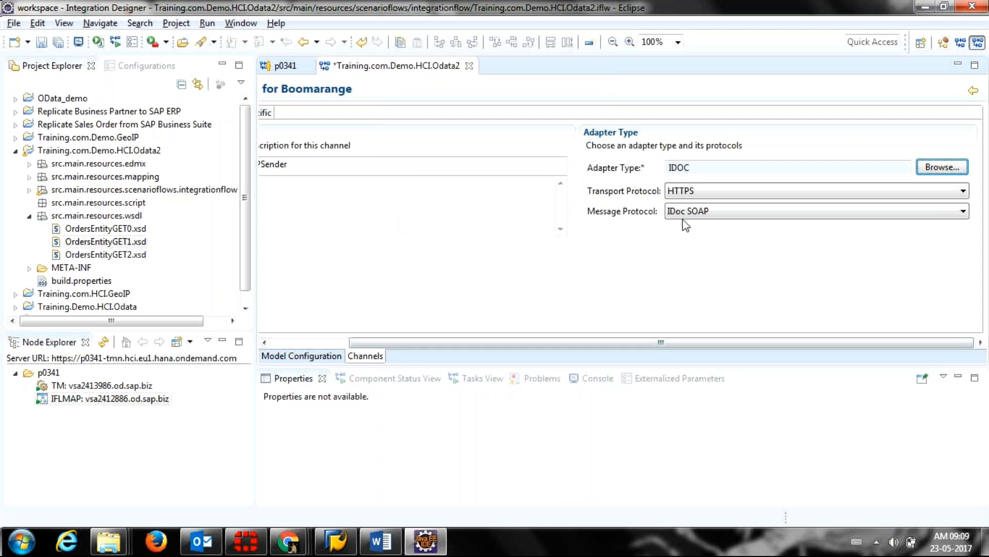
Examine the address, authorization and user role settings specific to the sender channel's IDOC adapter
left_click_drag(447, 342, 361, 330)
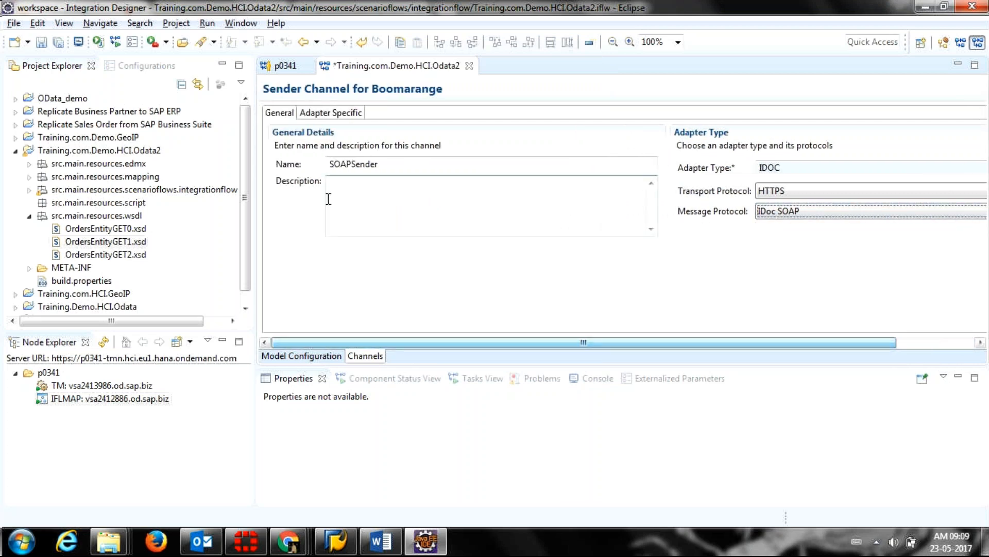
left_click(339, 114)
left_click(494, 167)
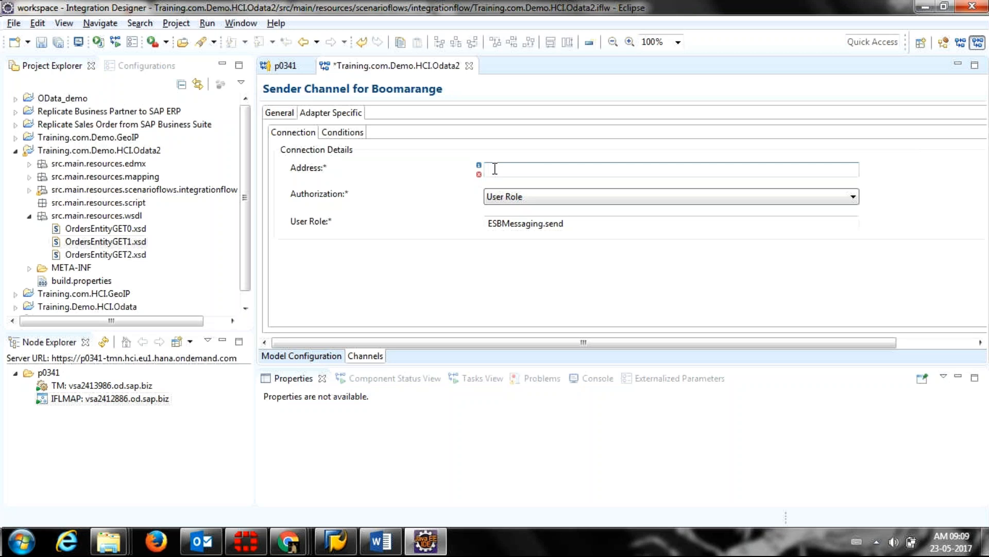
left_click(523, 196)
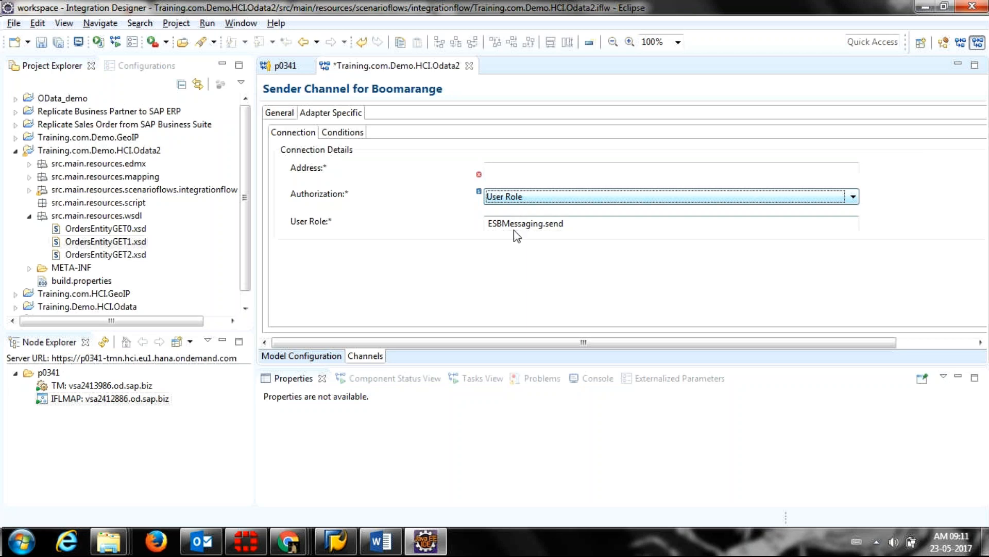
Switch to the GoToMeeting window in Chrome and check the attendee list
left_click(289, 541)
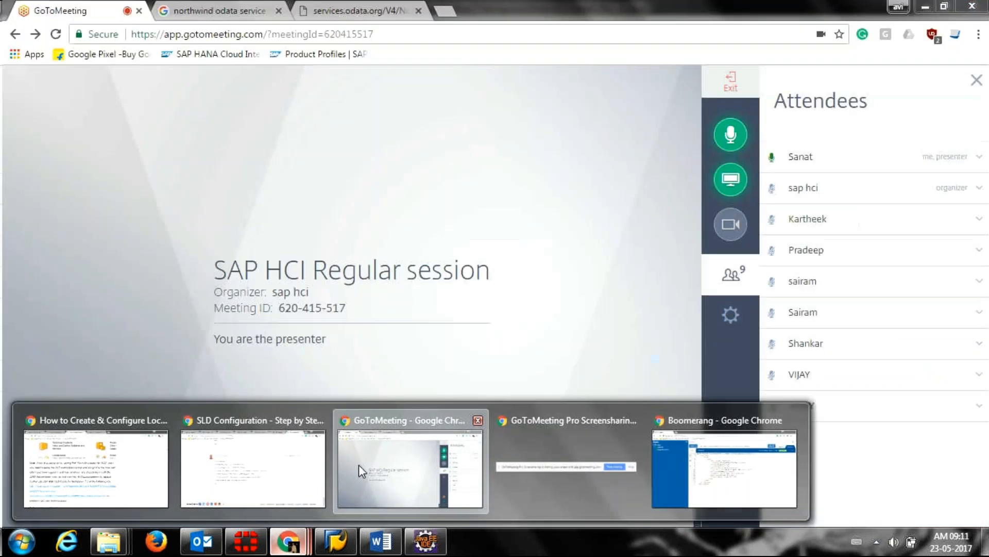
left_click(359, 464)
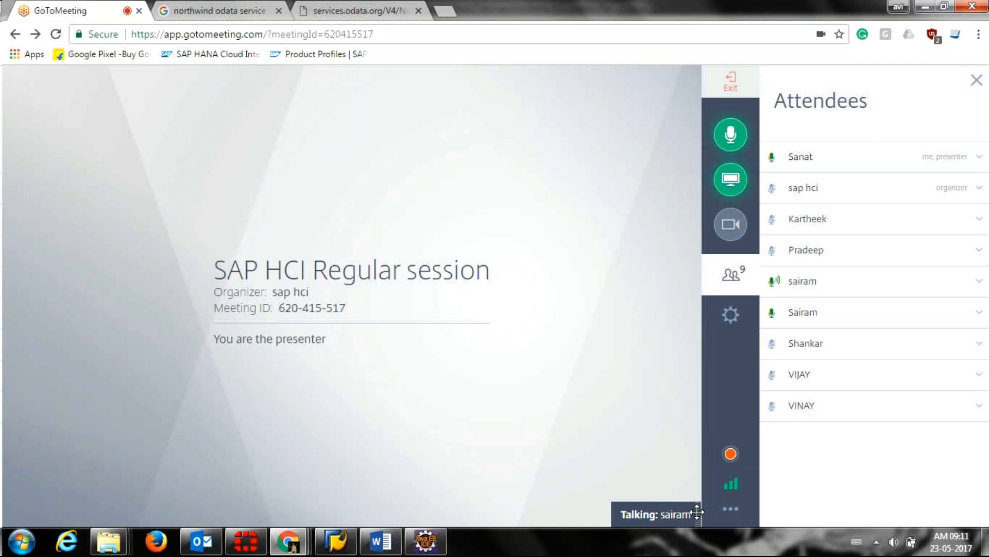
Switch to File Explorer and open Odata Scenario.docx from the Training\Session 13 folder inside the desktop's Hana Cloud Integration shortcut
mouse_move(116, 545)
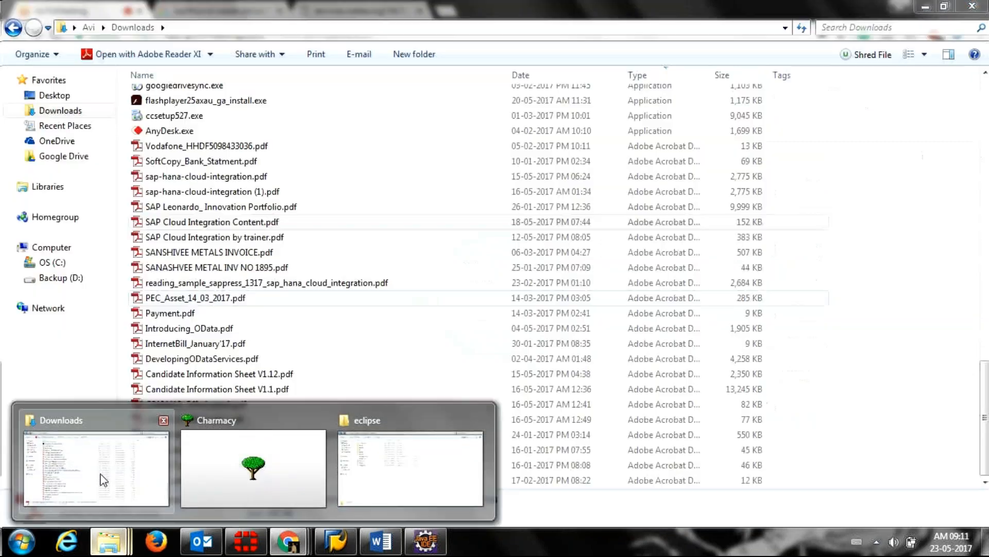
left_click(104, 479)
left_click(52, 97)
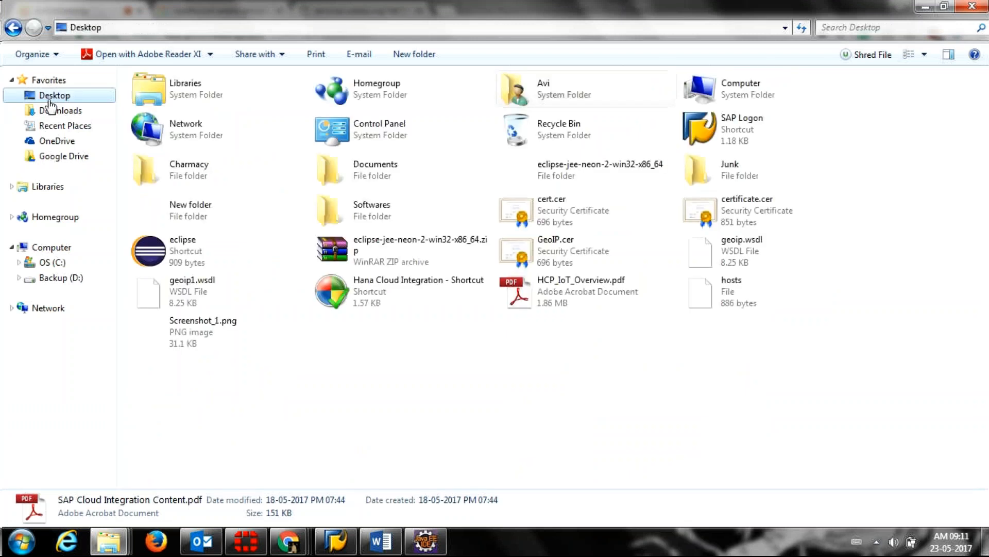
double_click(343, 306)
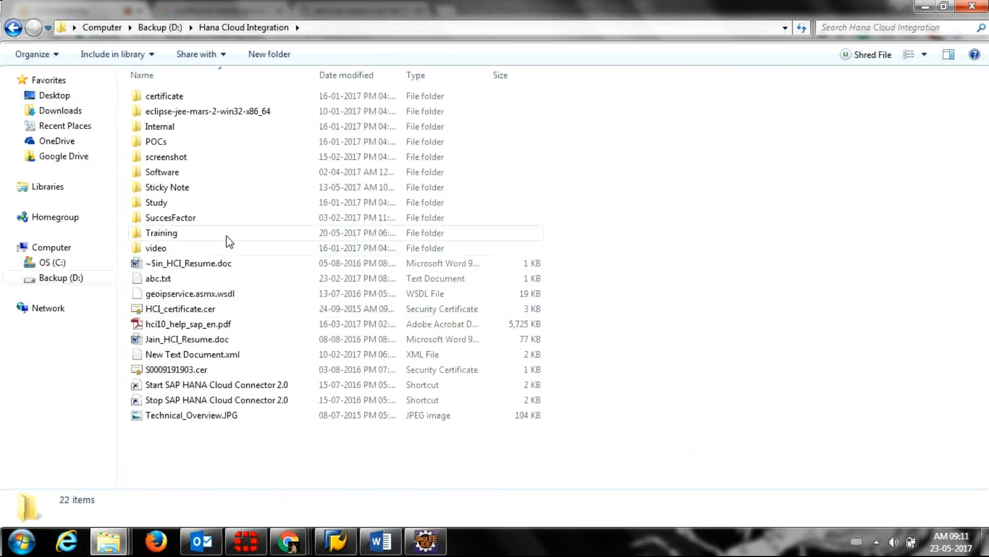
double_click(227, 235)
double_click(219, 216)
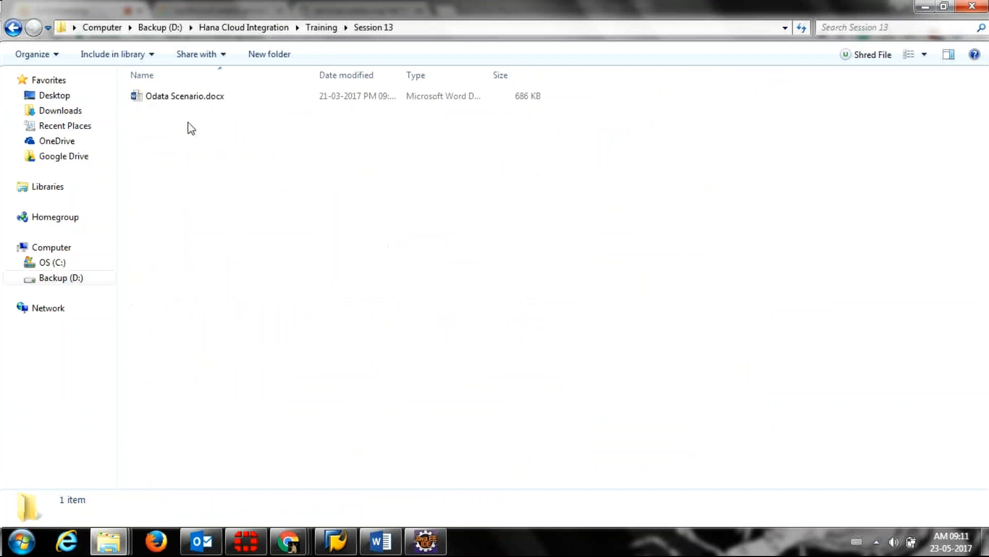
double_click(189, 100)
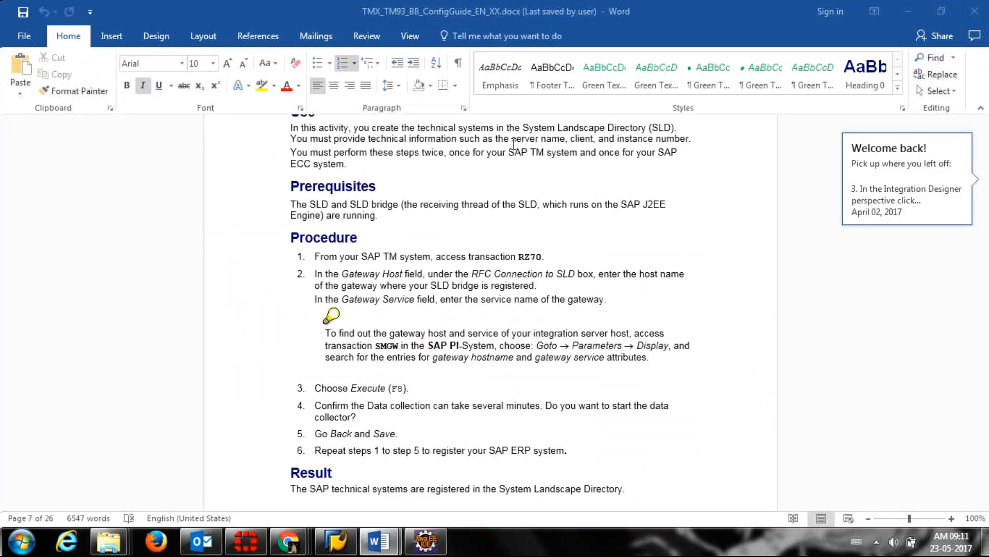
Minimize Word, try opening Odata Scenario.docx again from the Session 13 folder, and return to the folder
left_click(908, 12)
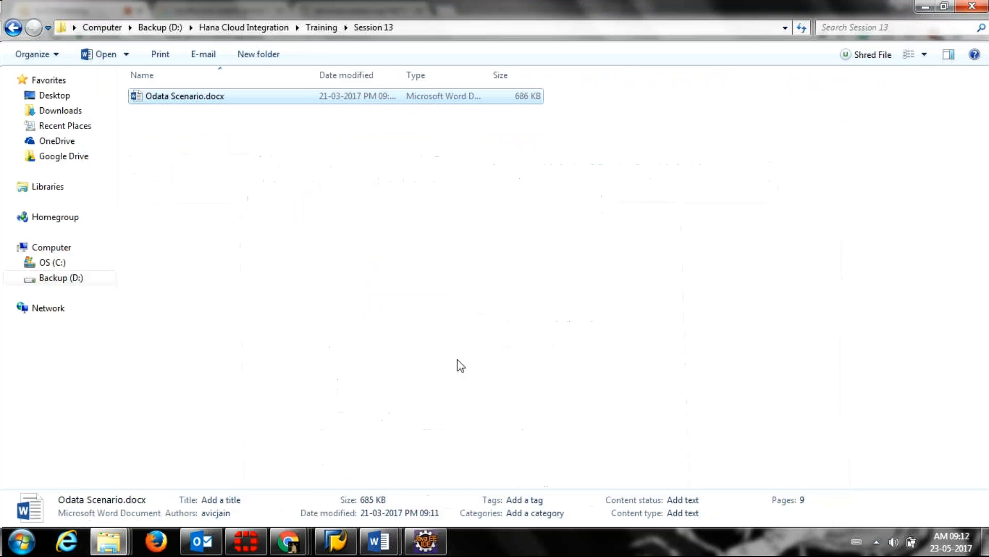
right_click(459, 361)
left_click(508, 227)
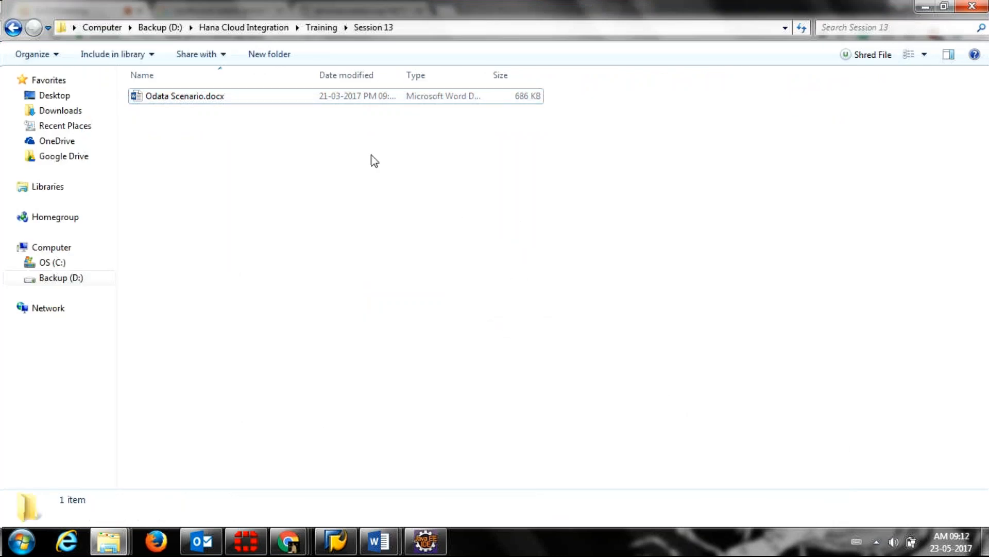
double_click(248, 101)
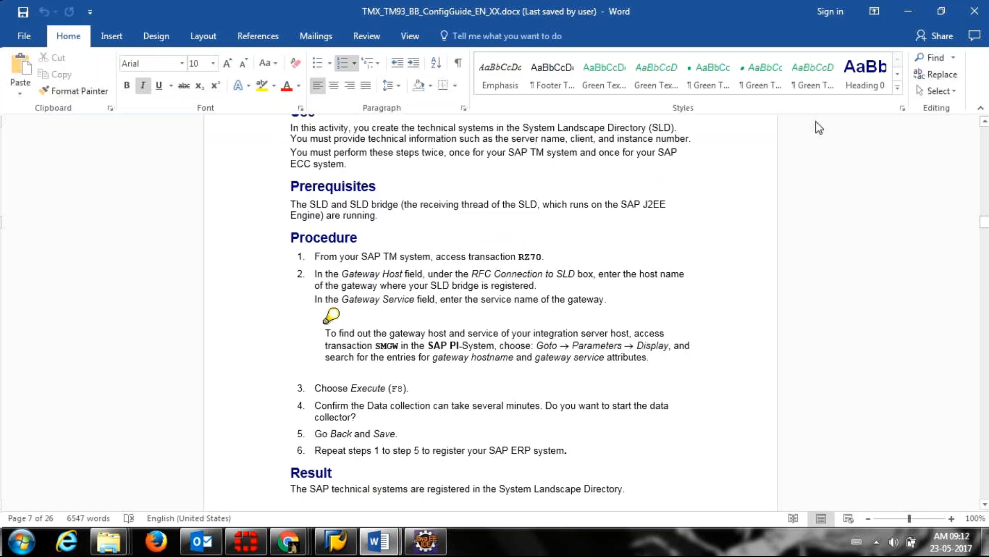
left_click(908, 11)
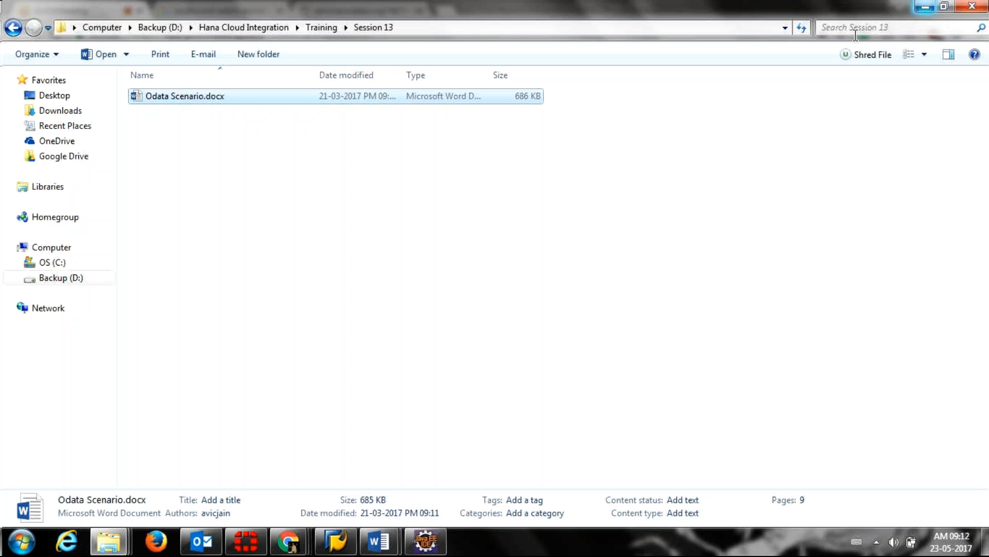
Return to the GoToMeeting window and check which attendees are speaking
left_click(295, 547)
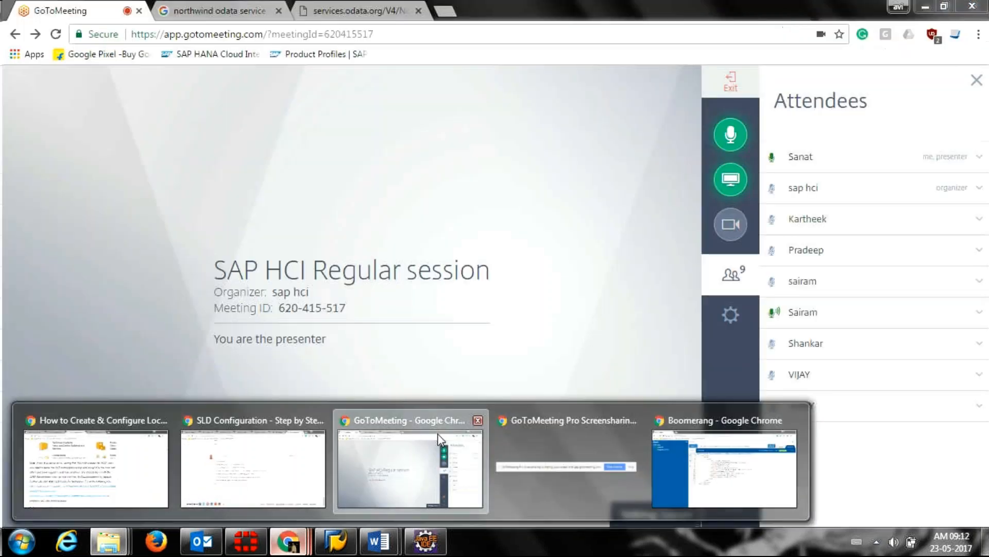
left_click(438, 439)
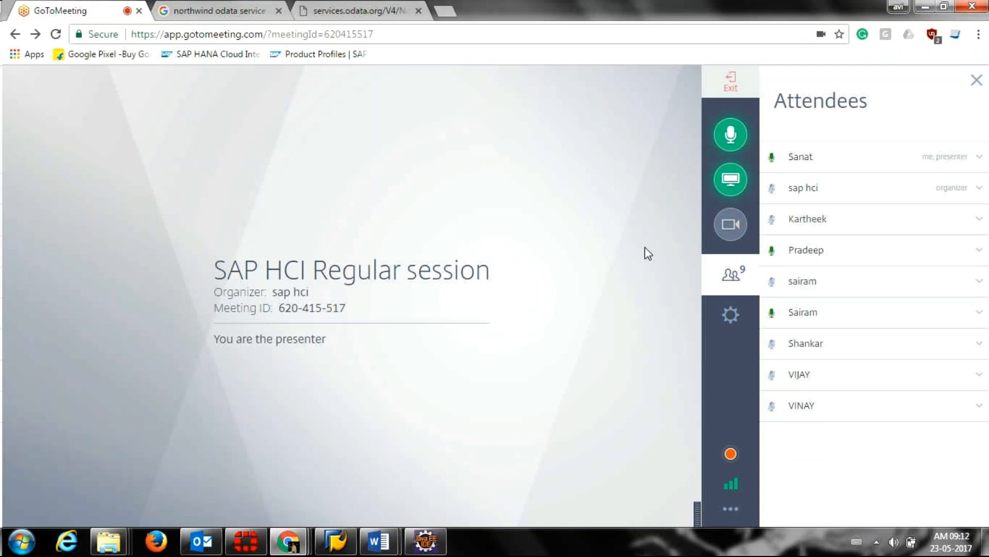